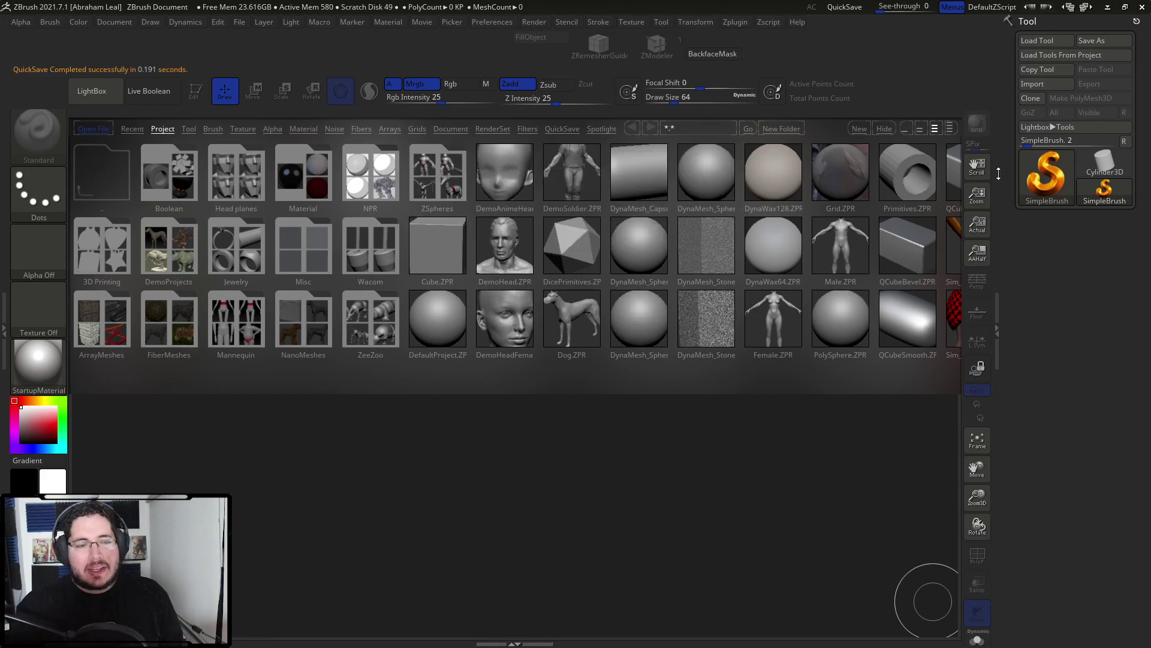
- Load the invisibleman tool from the Mummy folder, draw it onto the canvas and hide LightBox
{"action": "left_click", "coordinate": [1037, 41]}
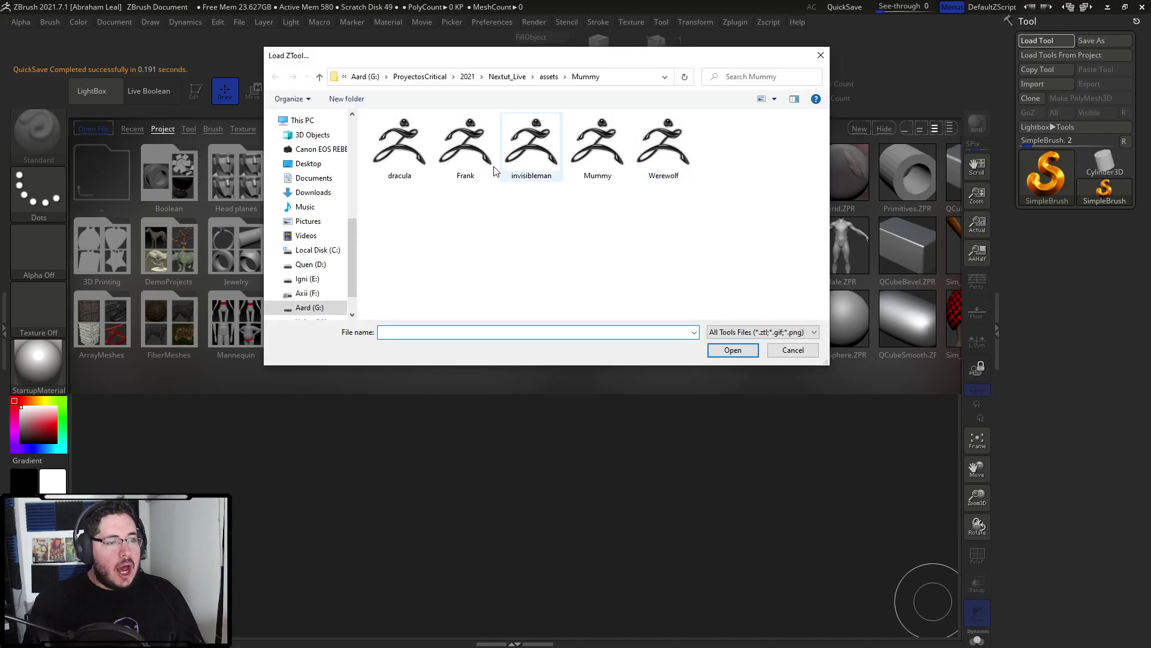
{"action": "double_click", "coordinate": [539, 162]}
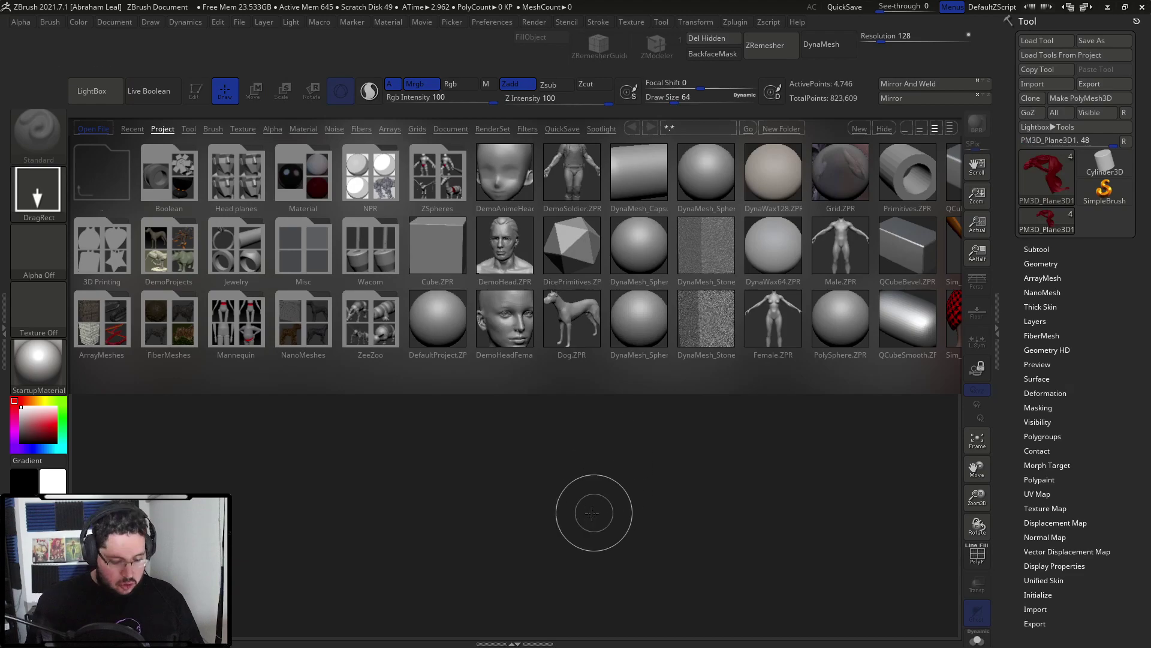
{"action": "left_click_drag", "start_coordinate": [563, 532], "coordinate": [634, 563]}
{"action": "key", "text": "comma"}
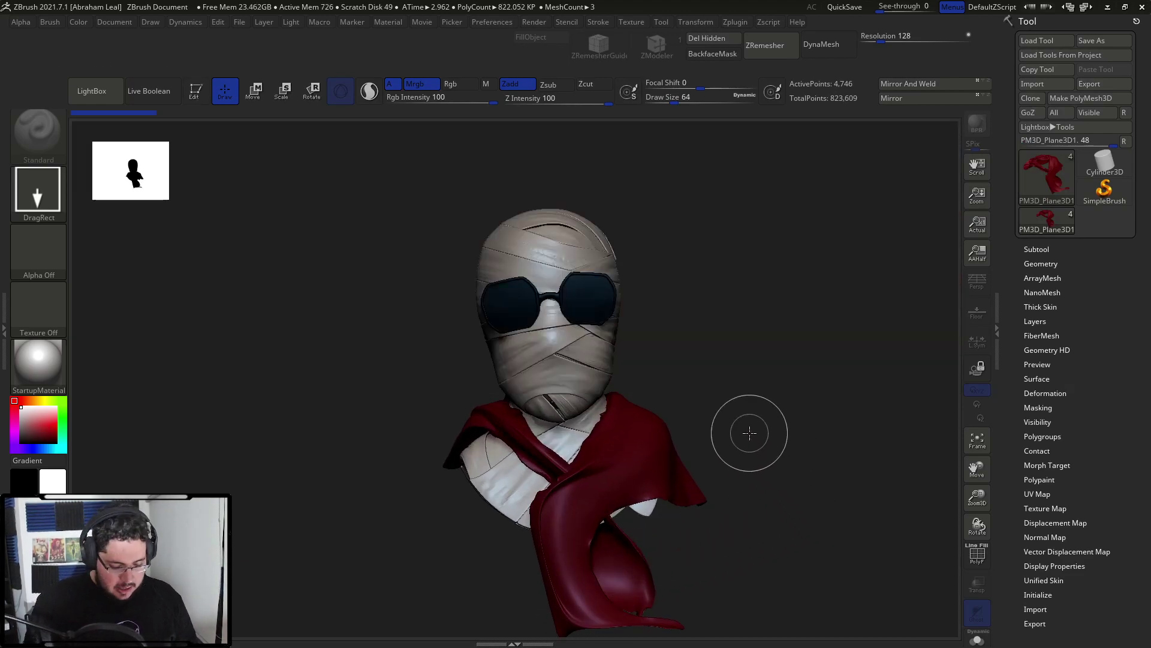
- Clear the extra copies from the canvas, redraw a single bust and enter edit mode with it framed from the front
{"action": "key", "text": "comma"}
{"action": "key", "text": "comma"}
{"action": "mouse_move", "coordinate": [733, 392]}
{"action": "left_mouse_down"}
{"action": "mouse_move", "coordinate": [767, 397]}
{"action": "mouse_move", "coordinate": [764, 488]}
{"action": "mouse_move", "coordinate": [746, 508]}
{"action": "left_mouse_up"}
{"action": "key", "text": "ctrl+n"}
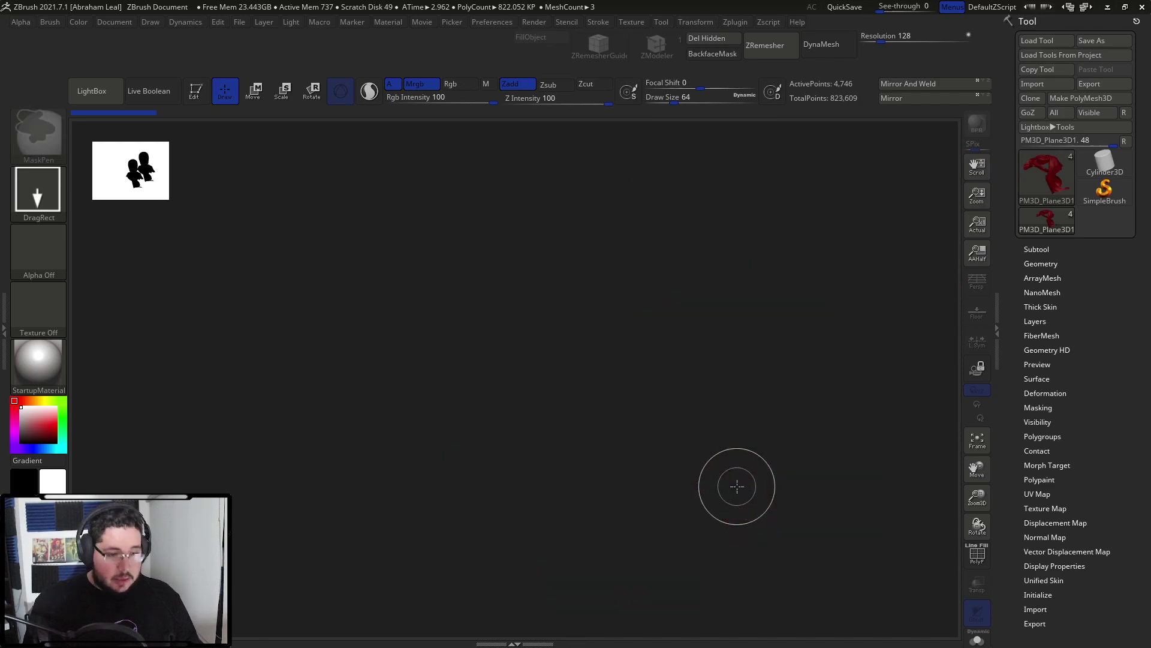
{"action": "left_click_drag", "start_coordinate": [592, 357], "coordinate": [605, 509]}
{"action": "key", "text": "t"}
{"action": "mouse_move", "coordinate": [769, 350]}
{"action": "left_mouse_down", "text": "alt"}
{"action": "mouse_move", "coordinate": [782, 426]}
{"action": "mouse_move", "coordinate": [778, 360]}
{"action": "mouse_move", "coordinate": [795, 379]}
{"action": "left_mouse_up", "text": "alt"}
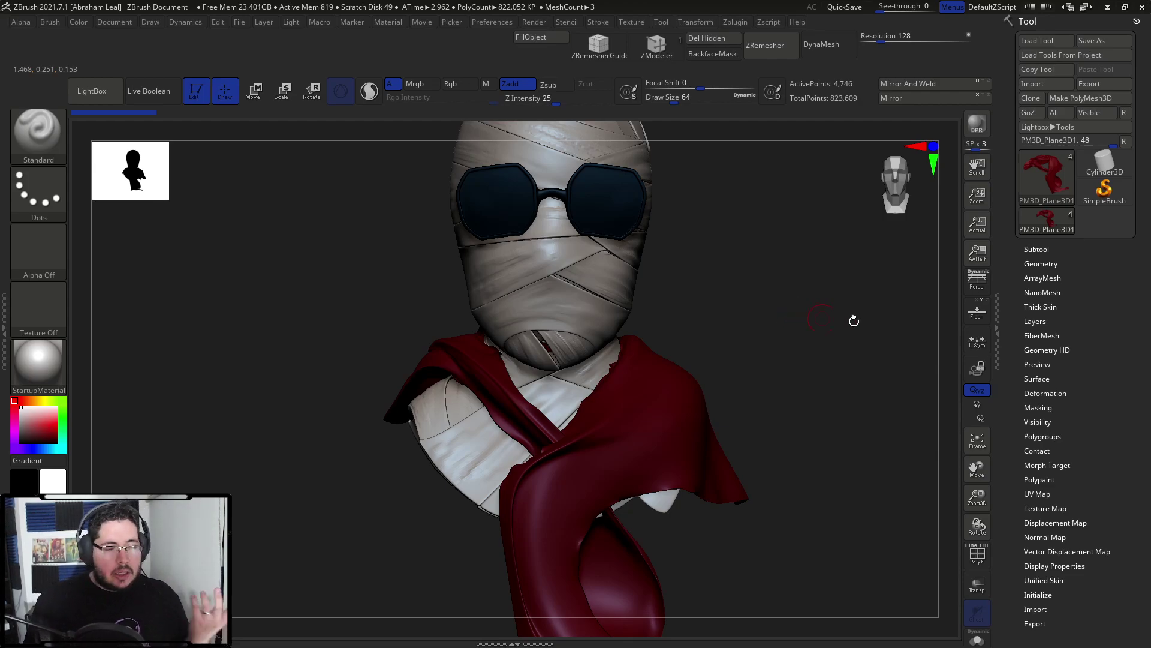
- Delete the red scarf subtool PM3D_Plane3D1 from the bust
{"action": "left_click", "coordinate": [1036, 249]}
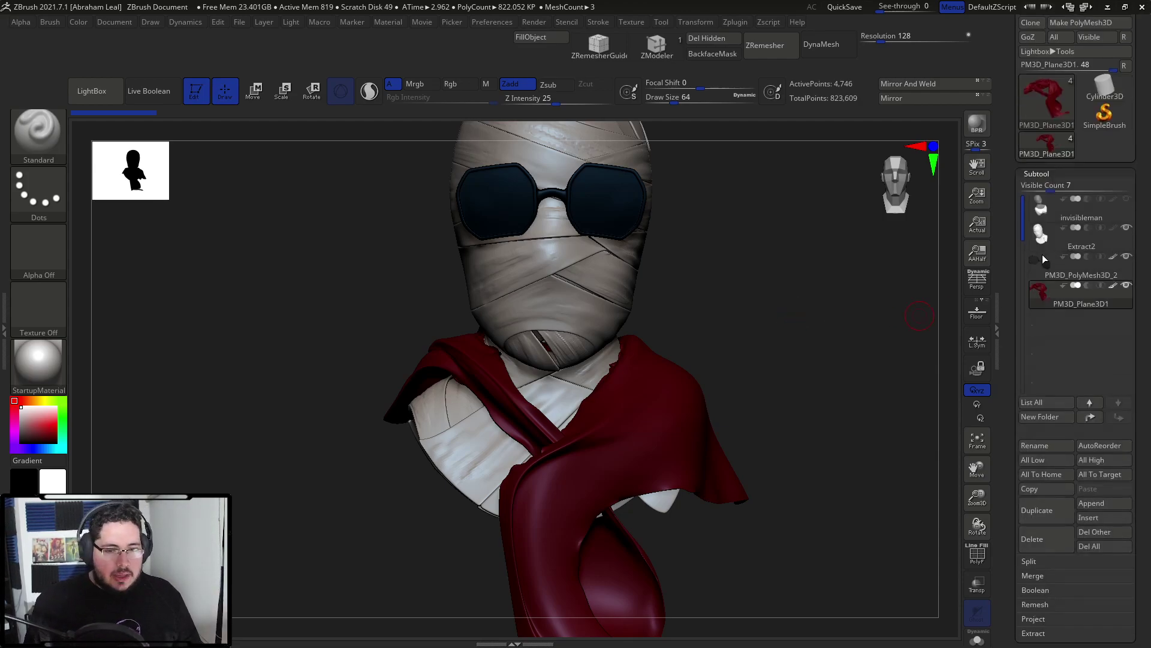
{"action": "left_click", "coordinate": [1046, 541]}
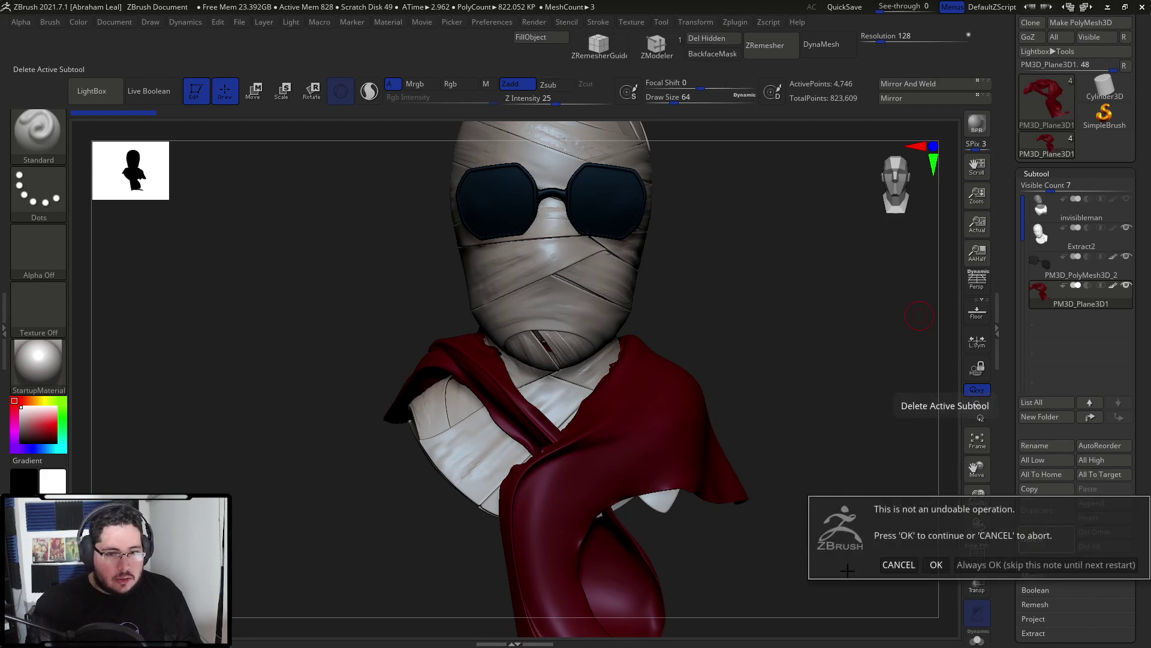
{"action": "left_click", "coordinate": [937, 564]}
{"action": "left_click_drag", "start_coordinate": [810, 369], "coordinate": [807, 380], "text": "alt"}
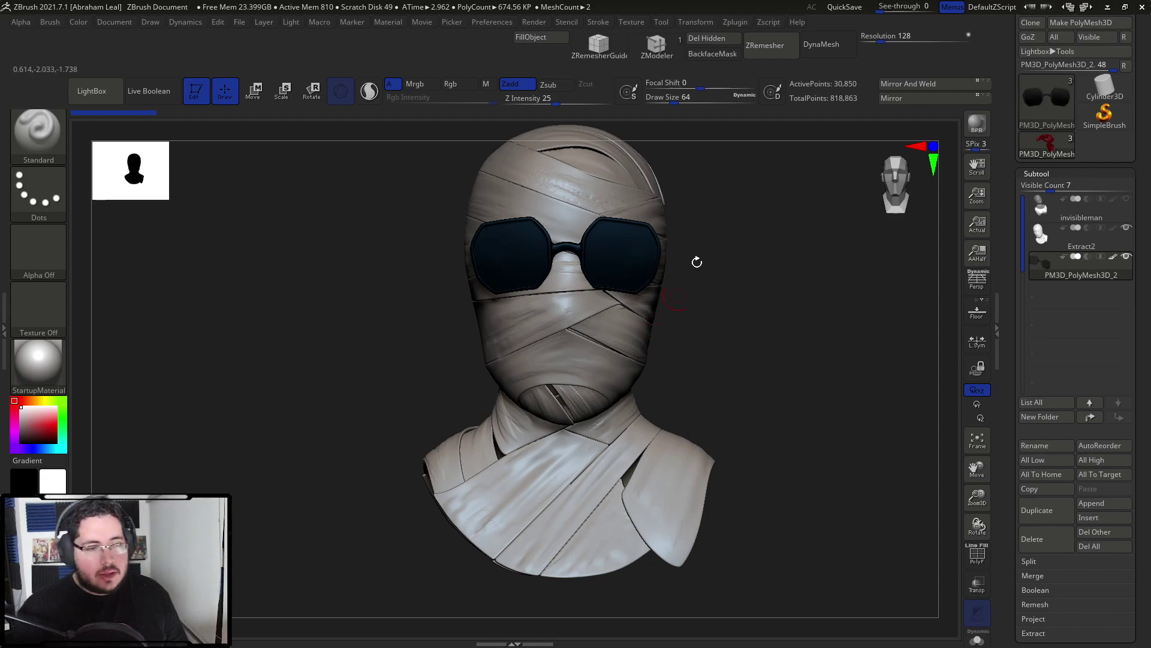
- Make the Extract2 bandage subtool active and hide the glasses subtool
{"action": "left_click", "coordinate": [1041, 233]}
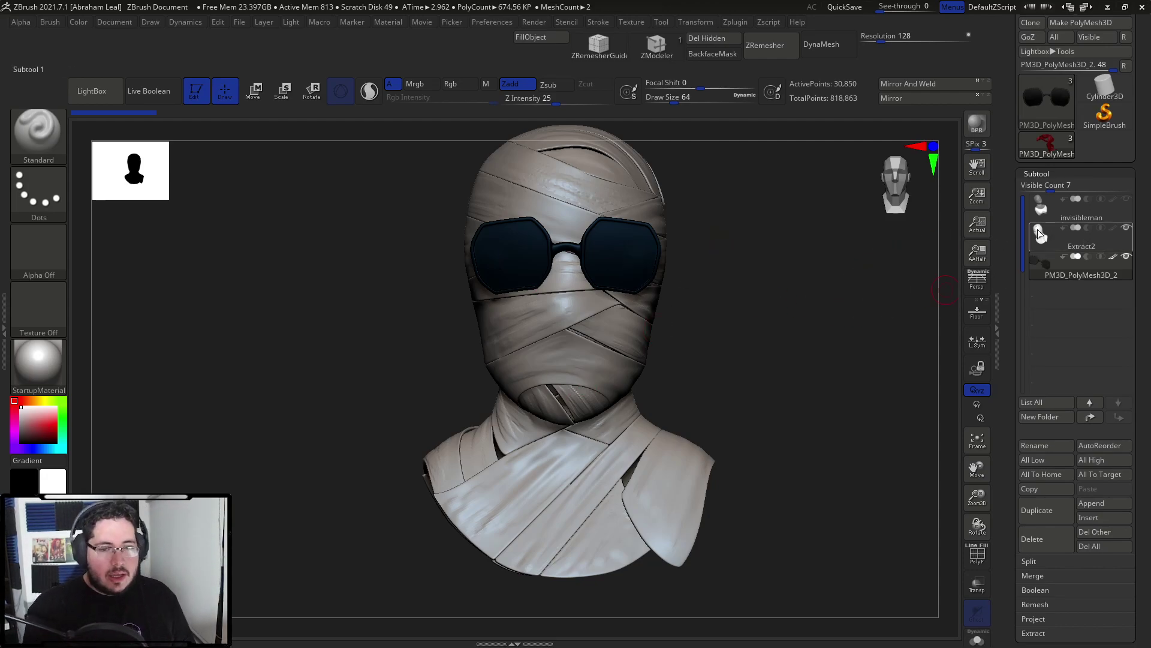
{"action": "left_click", "coordinate": [1126, 259]}
{"action": "mouse_move", "coordinate": [693, 343]}
{"action": "left_mouse_down"}
{"action": "mouse_move", "coordinate": [771, 303]}
{"action": "mouse_move", "coordinate": [741, 316]}
{"action": "left_mouse_up"}
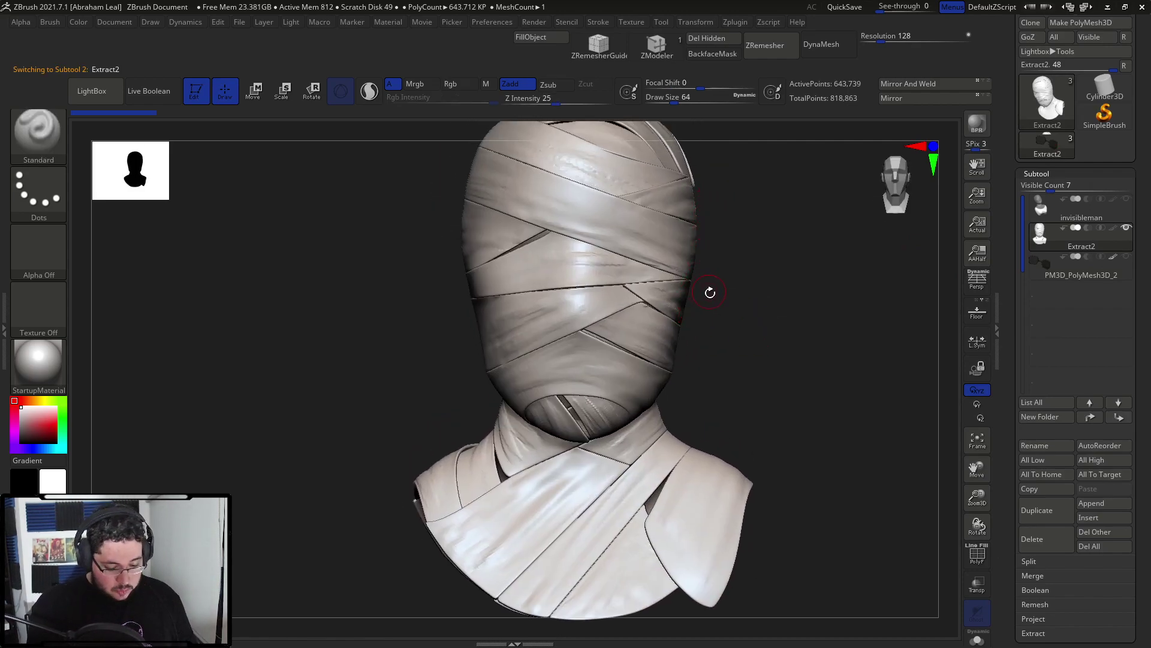
- With the Move Topological brush at a draw size of about 476, pull out the end of the diagonal strip at the temple
{"action": "key", "text": "b"}
{"action": "key", "text": "m"}
{"action": "key", "text": "t"}
{"action": "key", "text": "space"}
{"action": "left_click_drag", "start_coordinate": [725, 283], "coordinate": [789, 282]}
{"action": "key", "text": "space"}
{"action": "mouse_move", "coordinate": [684, 264]}
{"action": "left_mouse_down"}
{"action": "mouse_move", "coordinate": [700, 262]}
{"action": "mouse_move", "coordinate": [689, 297]}
{"action": "left_mouse_up"}
{"action": "left_click_drag", "start_coordinate": [793, 272], "coordinate": [784, 277]}
{"action": "mouse_move", "coordinate": [831, 201]}
{"action": "left_mouse_down", "text": "shift"}
{"action": "mouse_move", "coordinate": [853, 154]}
{"action": "mouse_move", "coordinate": [864, 180]}
{"action": "left_mouse_up", "text": "shift"}
{"action": "left_click_drag", "start_coordinate": [744, 249], "coordinate": [734, 250]}
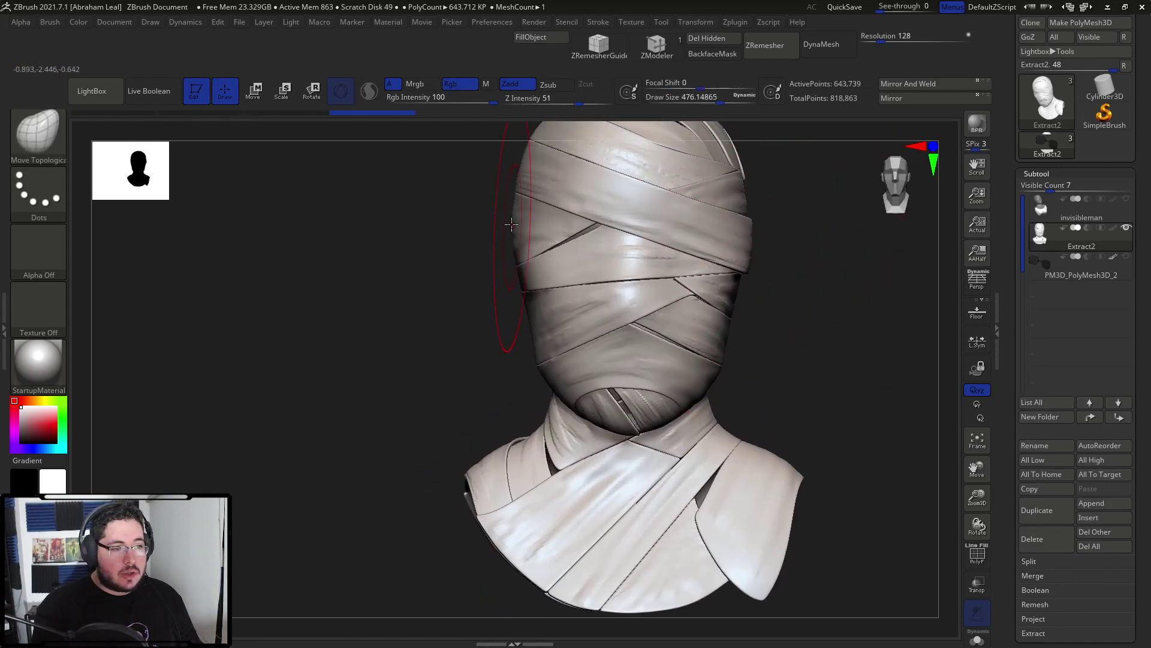
- Pull the forehead and crown bandage strips away from the head to break up its smooth outline
{"action": "left_click_drag", "start_coordinate": [528, 175], "coordinate": [520, 172]}
{"action": "left_click_drag", "start_coordinate": [477, 215], "coordinate": [475, 258], "text": "alt"}
{"action": "left_click_drag", "start_coordinate": [525, 199], "coordinate": [552, 164]}
{"action": "mouse_move", "coordinate": [546, 145]}
{"action": "left_mouse_down", "text": "alt"}
{"action": "mouse_move", "coordinate": [517, 185]}
{"action": "mouse_move", "coordinate": [609, 180]}
{"action": "left_mouse_up", "text": "alt"}
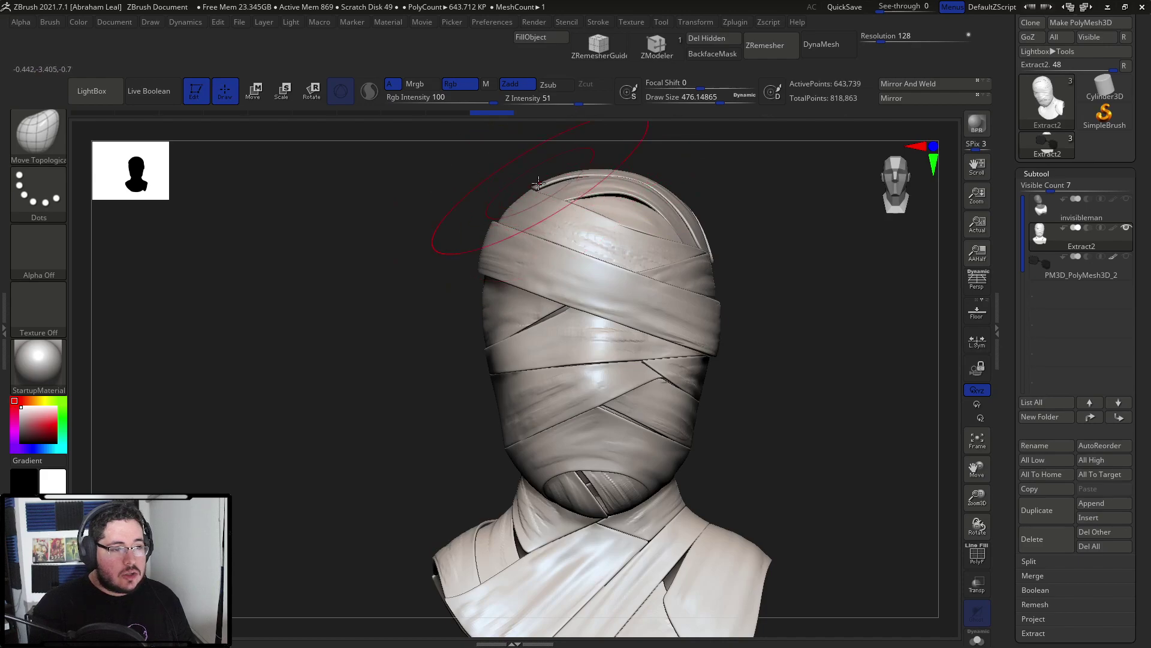
{"action": "left_click_drag", "start_coordinate": [539, 193], "coordinate": [541, 191]}
{"action": "mouse_move", "coordinate": [670, 155]}
{"action": "left_mouse_down"}
{"action": "mouse_move", "coordinate": [625, 176]}
{"action": "mouse_move", "coordinate": [722, 149]}
{"action": "mouse_move", "coordinate": [565, 265]}
{"action": "mouse_move", "coordinate": [552, 240]}
{"action": "left_mouse_up"}
{"action": "left_click_drag", "start_coordinate": [502, 208], "coordinate": [595, 135], "text": "shift"}
{"action": "left_click_drag", "start_coordinate": [637, 198], "coordinate": [614, 275], "text": "alt"}
{"action": "left_click_drag", "start_coordinate": [488, 247], "coordinate": [479, 260]}
{"action": "mouse_move", "coordinate": [521, 180]}
{"action": "left_mouse_down"}
{"action": "mouse_move", "coordinate": [560, 174]}
{"action": "mouse_move", "coordinate": [652, 246]}
{"action": "left_mouse_up"}
{"action": "left_click_drag", "start_coordinate": [780, 236], "coordinate": [767, 38]}
{"action": "left_click_drag", "start_coordinate": [703, 351], "coordinate": [714, 279], "text": "alt"}
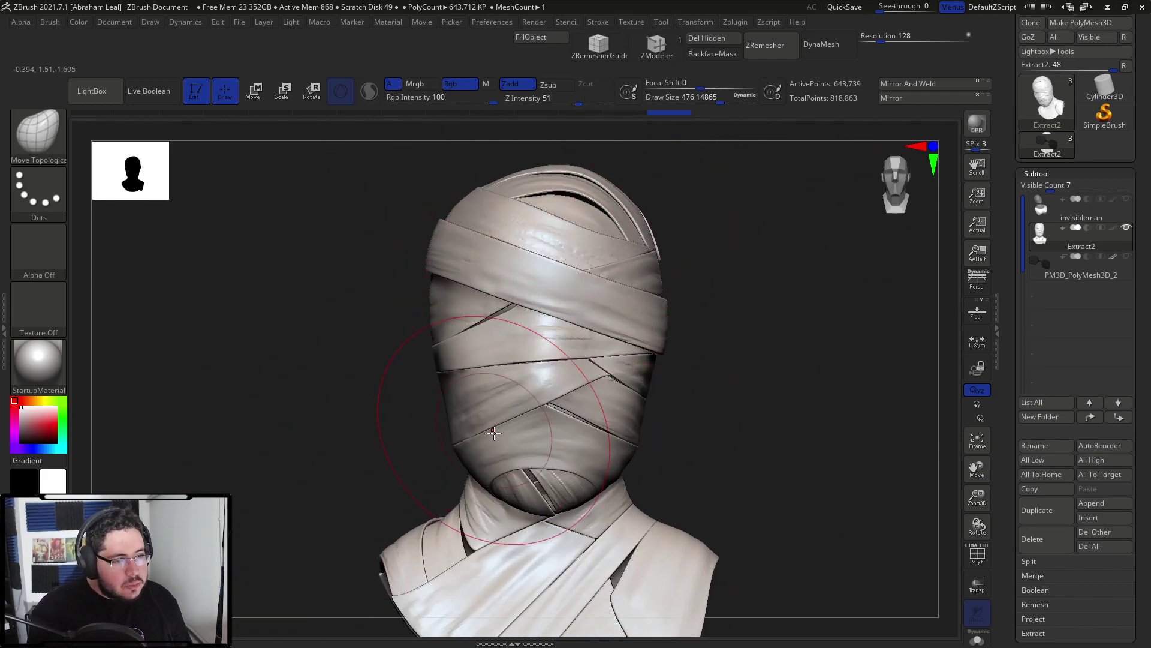
- Nudge the edges of the cheek and jaw bandage strips to make the face outline uneven
{"action": "key", "text": "space"}
{"action": "mouse_move", "coordinate": [446, 376]}
{"action": "left_mouse_down"}
{"action": "mouse_move", "coordinate": [437, 373]}
{"action": "mouse_move", "coordinate": [448, 384]}
{"action": "left_mouse_up"}
{"action": "left_click_drag", "start_coordinate": [460, 444], "coordinate": [456, 439]}
{"action": "right_click_drag", "start_coordinate": [641, 435], "coordinate": [650, 334], "text": "alt"}
- Reshape the bandage edges at both shoulders and the lower chest, raising the draw size to about 468
{"action": "key", "text": "space"}
{"action": "left_click_drag", "start_coordinate": [660, 328], "coordinate": [643, 328]}
{"action": "key", "text": "bracketright"}
{"action": "key", "text": "bracketright"}
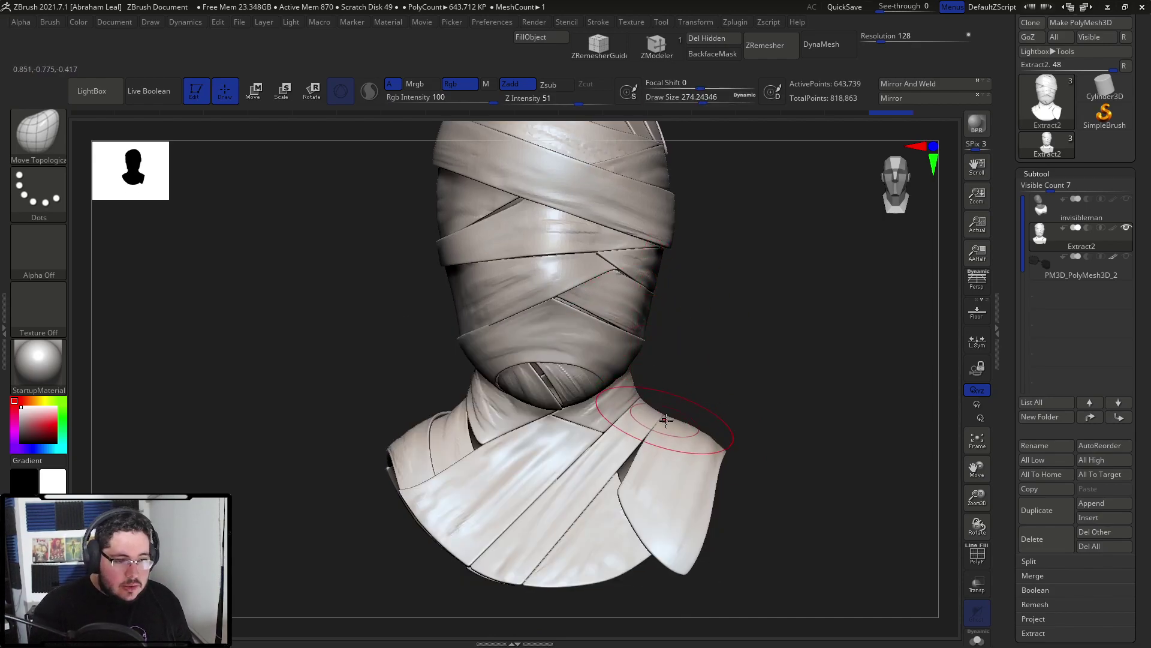
{"action": "left_click_drag", "start_coordinate": [681, 427], "coordinate": [679, 422]}
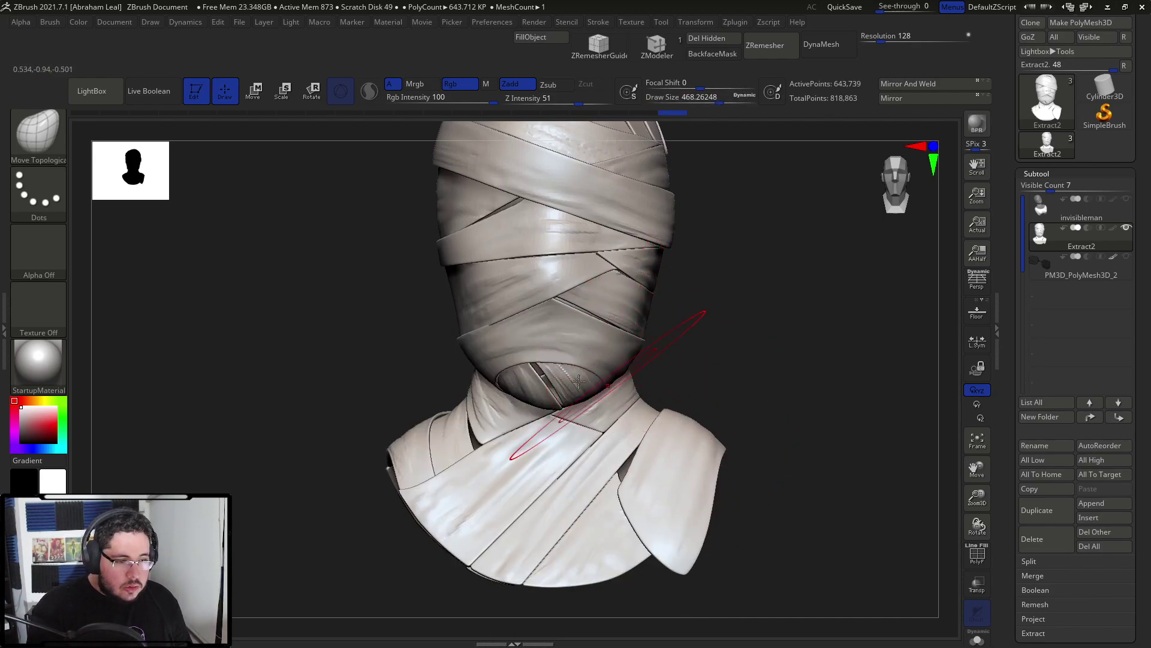
{"action": "left_click_drag", "start_coordinate": [405, 437], "coordinate": [405, 436]}
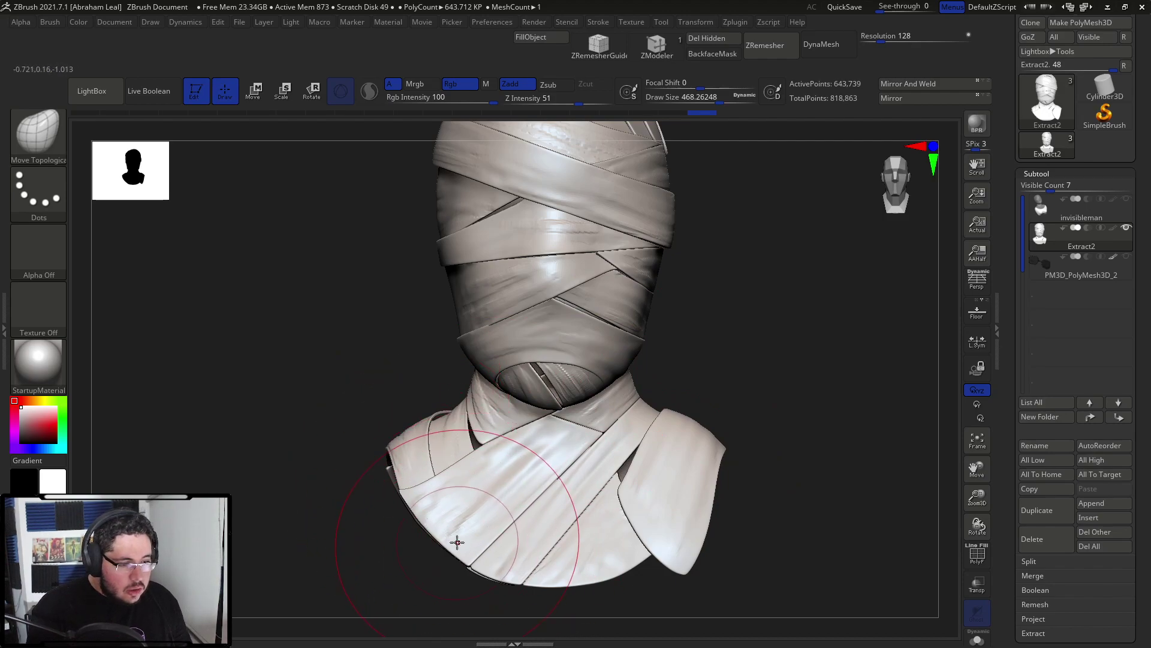
{"action": "left_click_drag", "start_coordinate": [419, 534], "coordinate": [416, 529]}
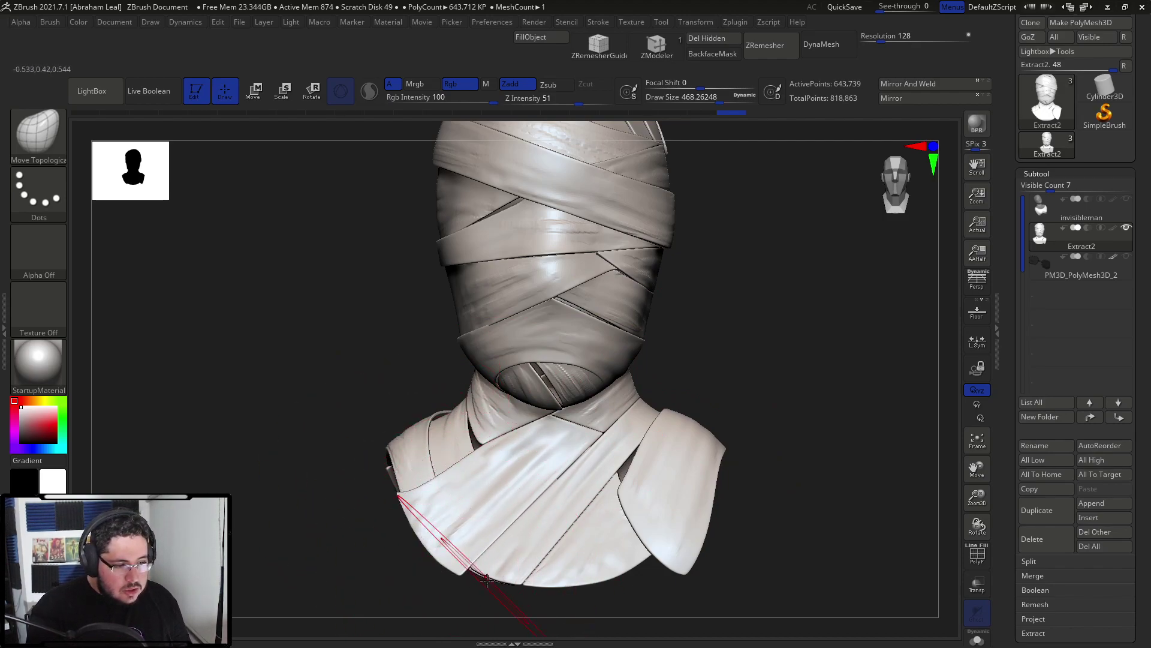
- Check the bust's silhouette with the Flat Color material, and return to StartupMaterial
{"action": "left_click", "coordinate": [33, 372]}
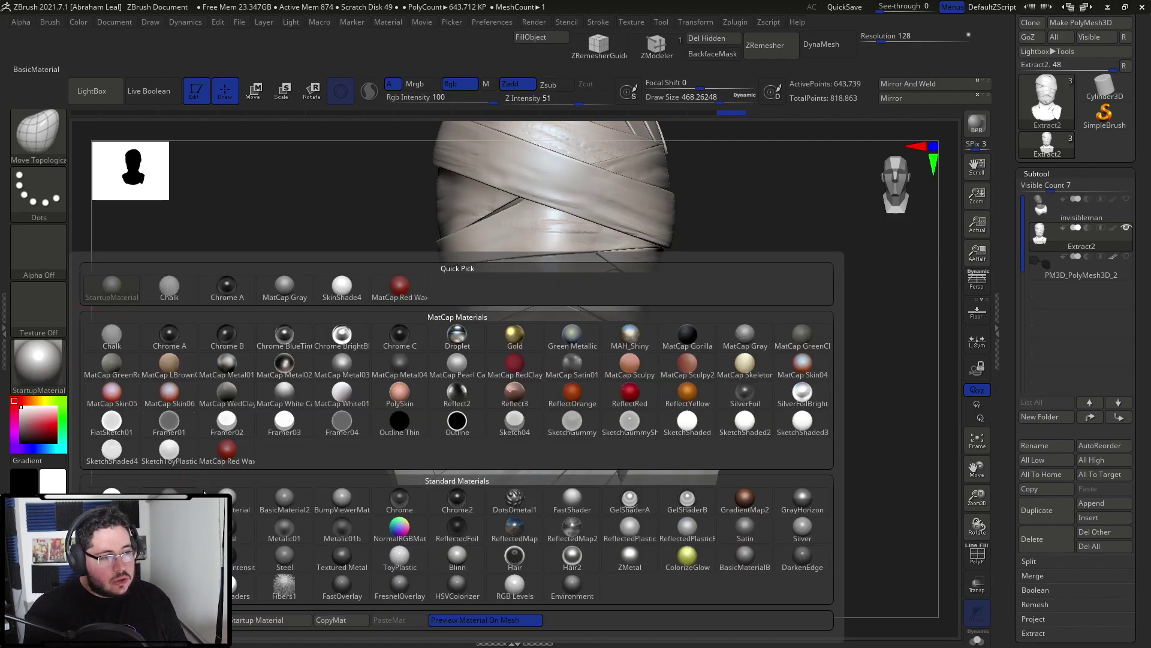
{"action": "left_click", "coordinate": [111, 502]}
{"action": "mouse_move", "coordinate": [725, 360]}
{"action": "left_mouse_down", "text": "alt"}
{"action": "mouse_move", "coordinate": [720, 342]}
{"action": "mouse_move", "coordinate": [739, 355]}
{"action": "left_mouse_up", "text": "alt"}
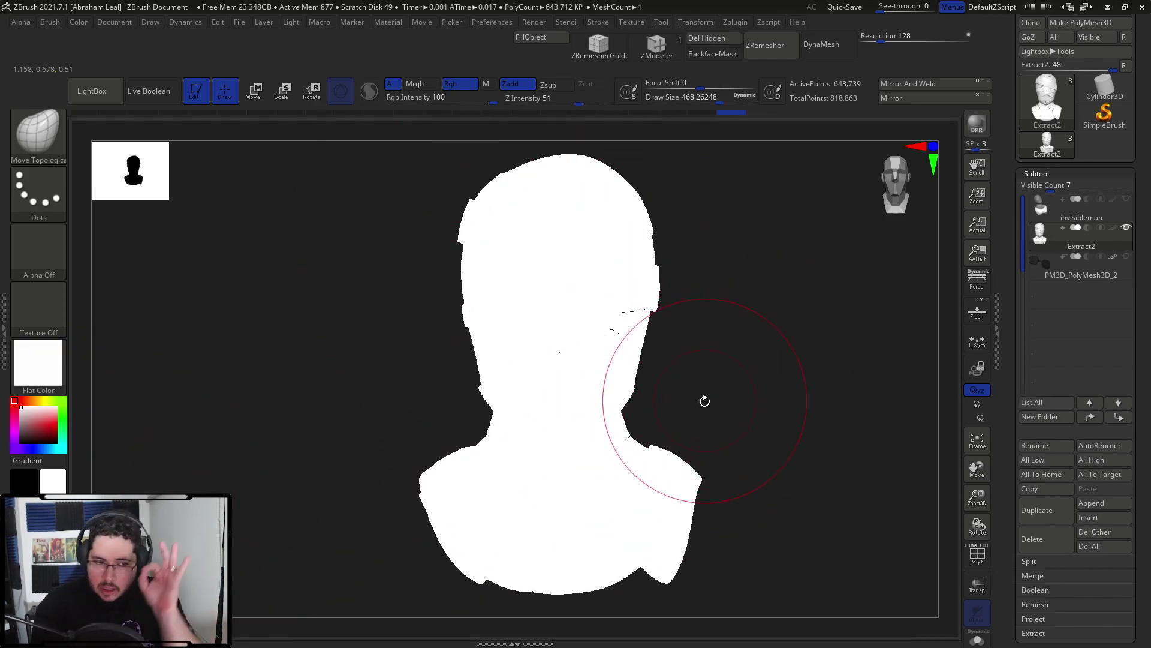
{"action": "left_click", "coordinate": [39, 363]}
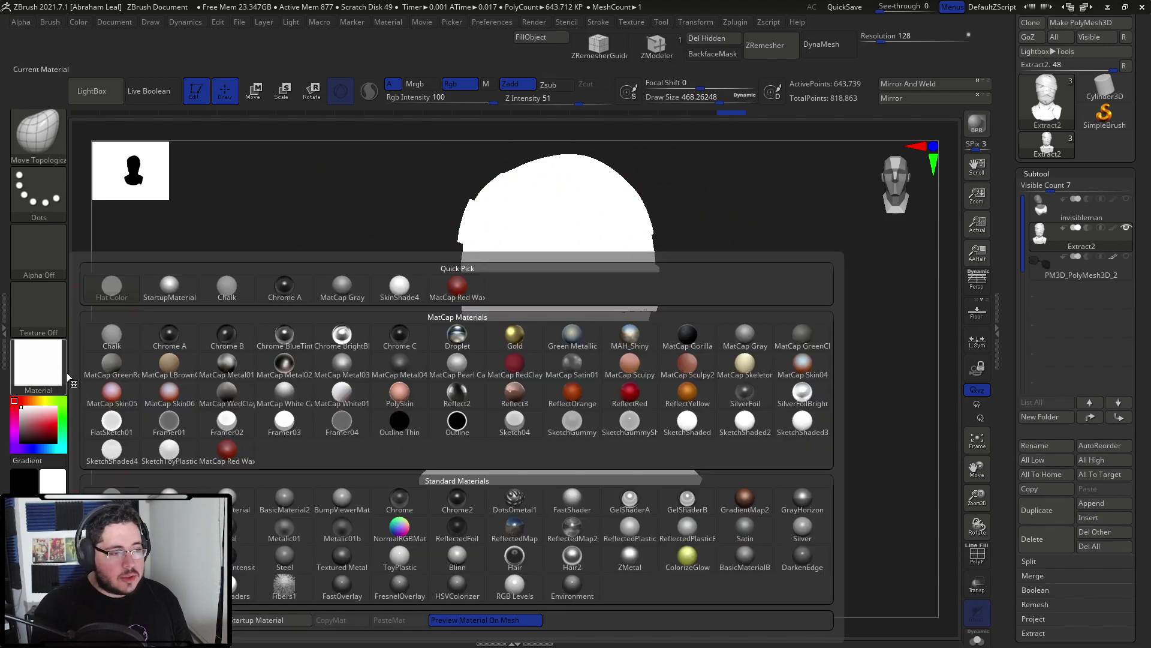
{"action": "left_click", "coordinate": [112, 282]}
- With a draw size of about 344, pull out the bandage strips along the side and profile of the head
{"action": "mouse_move", "coordinate": [756, 381]}
{"action": "left_mouse_down"}
{"action": "mouse_move", "coordinate": [710, 358]}
{"action": "mouse_move", "coordinate": [849, 308]}
{"action": "left_mouse_up"}
{"action": "key", "text": "space"}
{"action": "left_click_drag", "start_coordinate": [520, 245], "coordinate": [510, 244]}
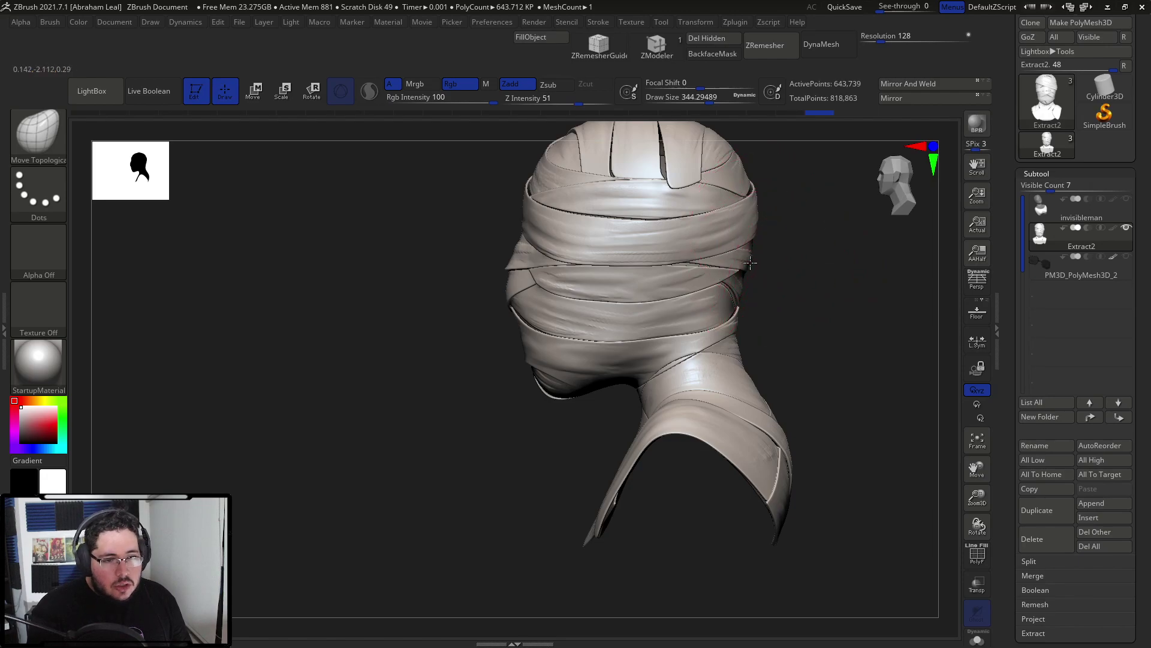
{"action": "left_click_drag", "start_coordinate": [783, 277], "coordinate": [691, 333]}
{"action": "left_click_drag", "start_coordinate": [712, 276], "coordinate": [720, 281]}
{"action": "mouse_move", "coordinate": [626, 289]}
{"action": "left_mouse_down"}
{"action": "mouse_move", "coordinate": [713, 275]}
{"action": "mouse_move", "coordinate": [739, 283]}
{"action": "mouse_move", "coordinate": [681, 284]}
{"action": "left_mouse_up"}
{"action": "left_click_drag", "start_coordinate": [714, 282], "coordinate": [690, 265]}
- Lift and loosen the bandage strips at the back of the head above the neck
{"action": "left_click_drag", "start_coordinate": [873, 301], "coordinate": [914, 298]}
{"action": "left_click_drag", "start_coordinate": [704, 289], "coordinate": [724, 289]}
{"action": "left_click_drag", "start_coordinate": [870, 291], "coordinate": [713, 281]}
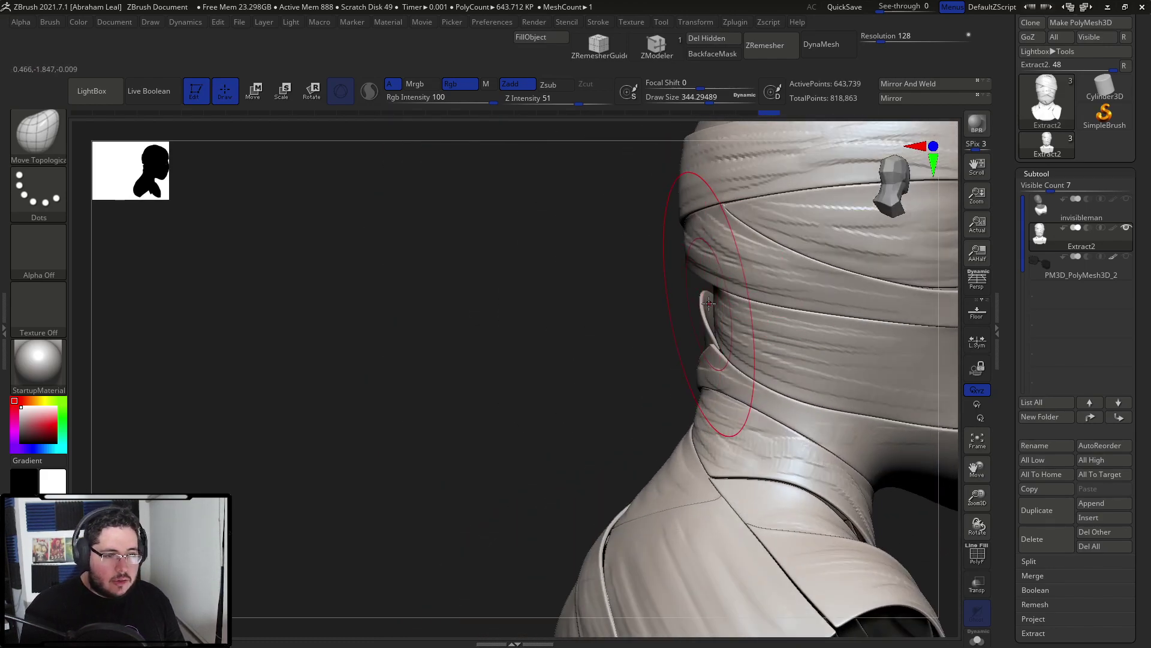
{"action": "mouse_move", "coordinate": [632, 323]}
{"action": "left_mouse_down"}
{"action": "mouse_move", "coordinate": [686, 282]}
{"action": "mouse_move", "coordinate": [733, 289]}
{"action": "left_mouse_up"}
{"action": "right_click_drag", "start_coordinate": [748, 291], "coordinate": [623, 336], "text": "ctrl"}
{"action": "left_click_drag", "start_coordinate": [760, 219], "coordinate": [840, 184], "text": "shift"}
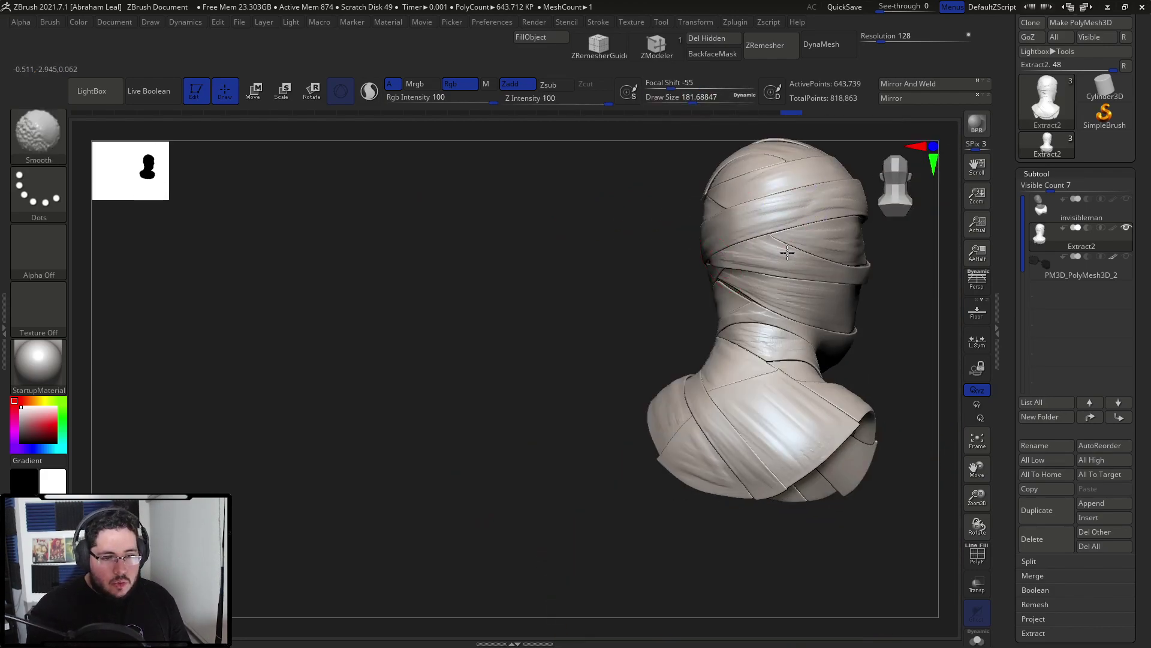
{"action": "mouse_move", "coordinate": [606, 457]}
{"action": "left_mouse_down", "text": "shift"}
{"action": "mouse_move", "coordinate": [659, 408]}
{"action": "mouse_move", "coordinate": [689, 344]}
{"action": "left_mouse_up", "text": "shift"}
{"action": "mouse_move", "coordinate": [879, 318]}
{"action": "left_mouse_down", "text": "alt"}
{"action": "mouse_move", "coordinate": [765, 334]}
{"action": "mouse_move", "coordinate": [760, 293]}
{"action": "mouse_move", "coordinate": [714, 321]}
{"action": "left_mouse_up", "text": "alt"}
- Switch to the ClayBuildup brush and give it Alpha 13
{"action": "key", "text": "b"}
{"action": "key", "text": "c"}
{"action": "key", "text": "b"}
{"action": "key", "text": "space"}
{"action": "left_click", "coordinate": [38, 249]}
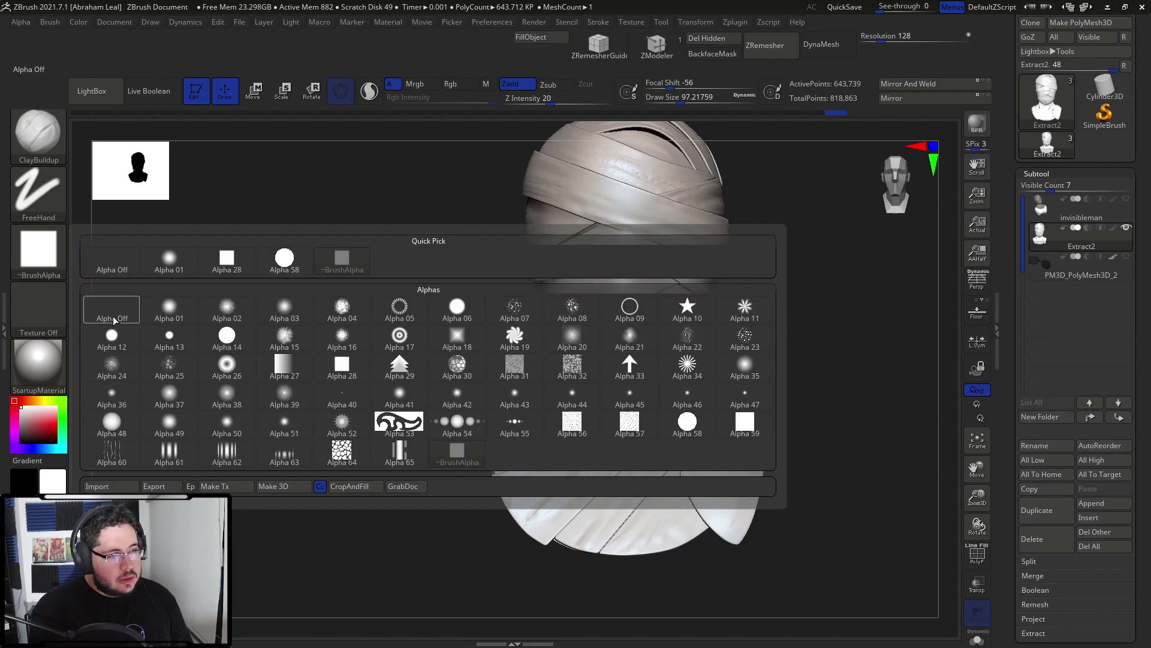
{"action": "left_click", "coordinate": [169, 348]}
{"action": "left_click_drag", "start_coordinate": [847, 425], "coordinate": [702, 298]}
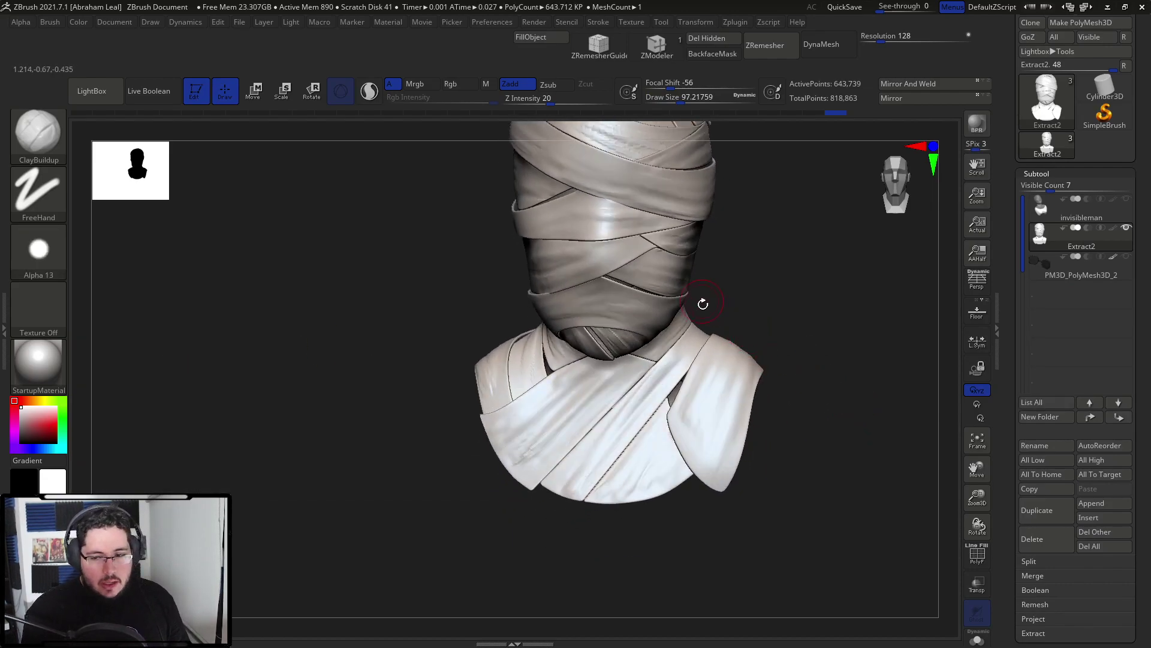
- Sculpt cloth folds running down the shoulder bandage strip with the ClayBuildup brush
{"action": "mouse_move", "coordinate": [715, 403]}
{"action": "left_mouse_down"}
{"action": "mouse_move", "coordinate": [707, 431]}
{"action": "mouse_move", "coordinate": [727, 418]}
{"action": "left_mouse_up"}
{"action": "key", "text": "space"}
{"action": "mouse_move", "coordinate": [724, 375]}
{"action": "left_mouse_down"}
{"action": "mouse_move", "coordinate": [704, 424]}
{"action": "mouse_move", "coordinate": [725, 378]}
{"action": "left_mouse_up"}
{"action": "left_click_drag", "start_coordinate": [780, 307], "coordinate": [733, 318]}
{"action": "mouse_move", "coordinate": [733, 372]}
{"action": "left_mouse_down"}
{"action": "mouse_move", "coordinate": [707, 429]}
{"action": "mouse_move", "coordinate": [748, 334]}
{"action": "mouse_move", "coordinate": [708, 414]}
{"action": "left_mouse_up"}
{"action": "left_click_drag", "start_coordinate": [752, 312], "coordinate": [801, 311]}
{"action": "left_click_drag", "start_coordinate": [728, 370], "coordinate": [705, 420]}
{"action": "left_click_drag", "start_coordinate": [751, 312], "coordinate": [763, 254]}
{"action": "mouse_move", "coordinate": [738, 306]}
{"action": "left_mouse_down"}
{"action": "mouse_move", "coordinate": [746, 282]}
{"action": "mouse_move", "coordinate": [736, 303]}
{"action": "left_mouse_up"}
- With a draw size of about 101, build up wrinkles along the forehead bandage strip and smooth them
{"action": "key", "text": "space"}
{"action": "left_click_drag", "start_coordinate": [484, 187], "coordinate": [710, 200]}
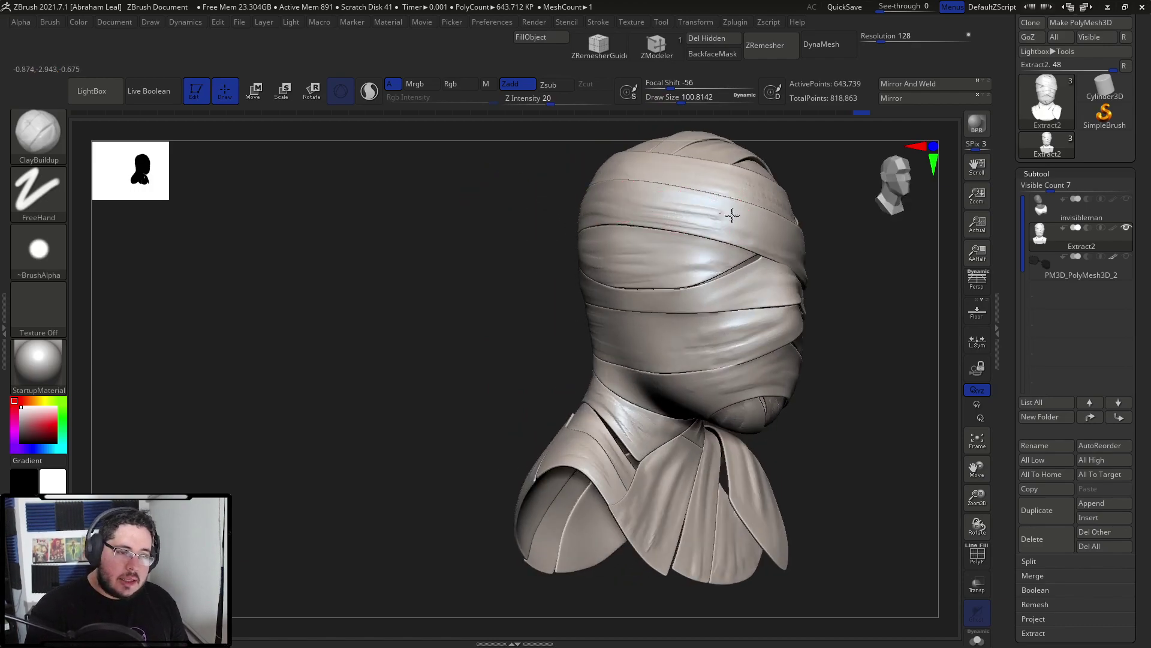
{"action": "mouse_move", "coordinate": [807, 240]}
{"action": "left_mouse_down"}
{"action": "mouse_move", "coordinate": [681, 192]}
{"action": "mouse_move", "coordinate": [690, 222]}
{"action": "left_mouse_up"}
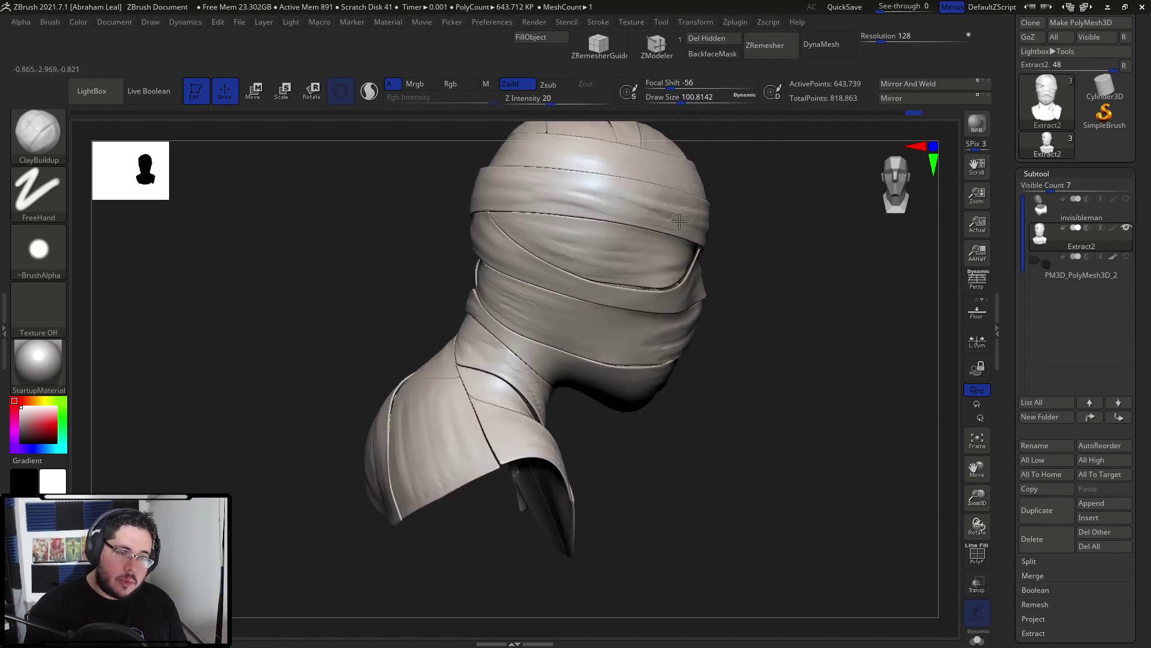
{"action": "left_click_drag", "start_coordinate": [587, 200], "coordinate": [636, 210], "text": "shift"}
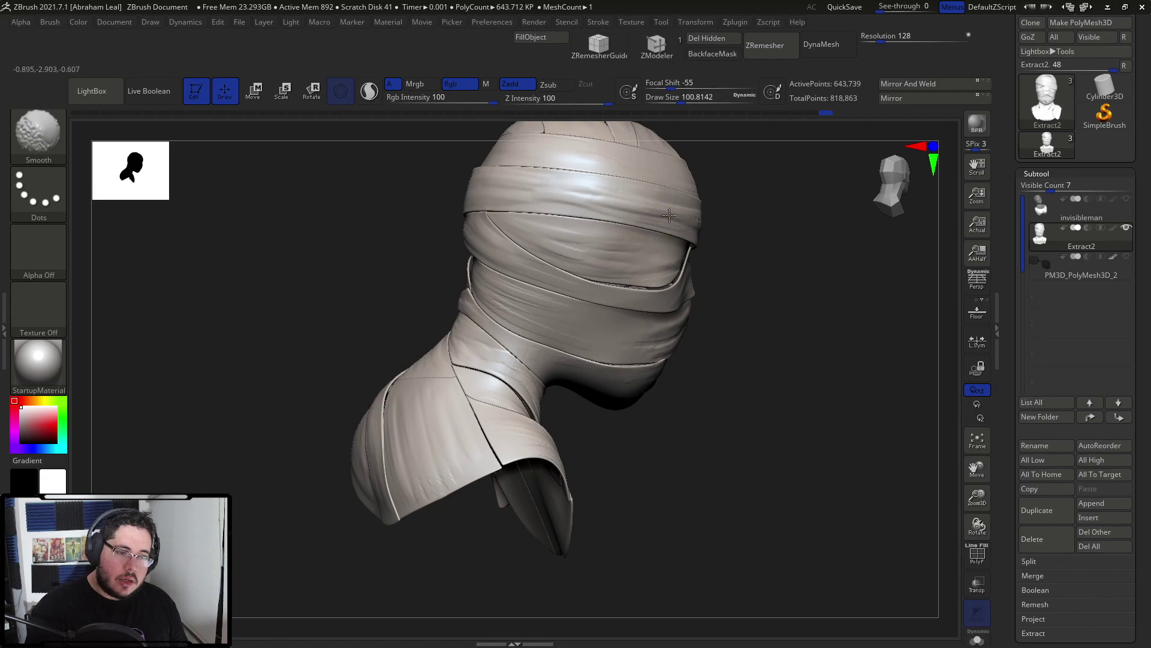
{"action": "left_click_drag", "start_coordinate": [839, 237], "coordinate": [721, 231]}
{"action": "left_click_drag", "start_coordinate": [673, 201], "coordinate": [625, 200], "text": "shift"}
{"action": "left_click_drag", "start_coordinate": [596, 266], "coordinate": [568, 221], "text": "alt"}
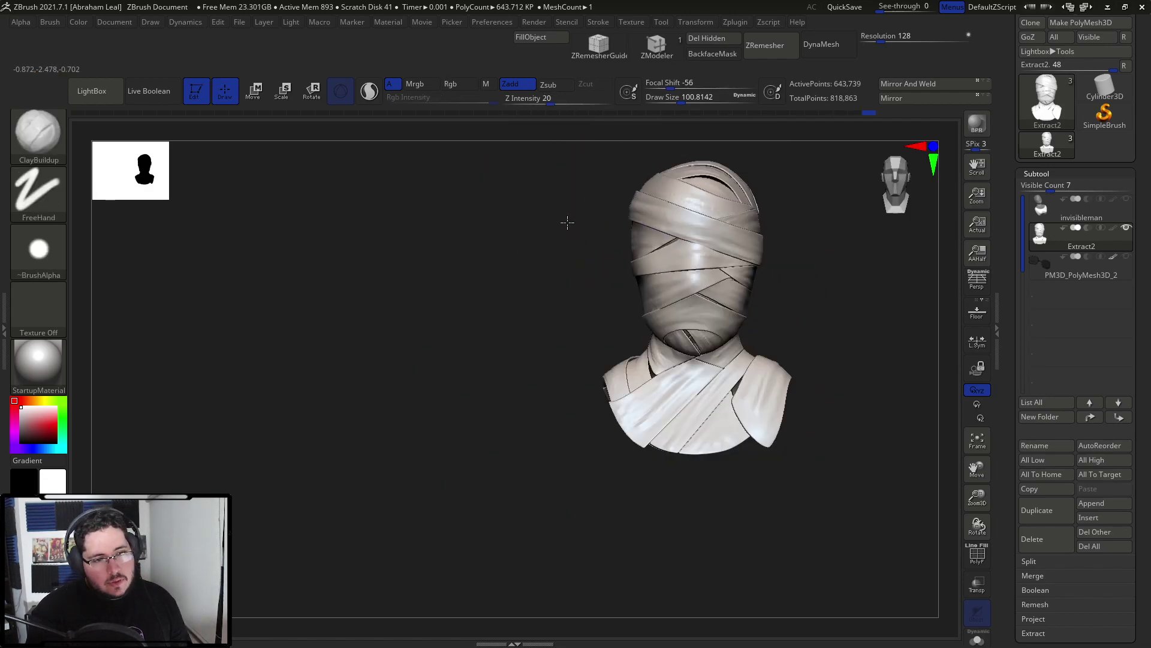
- Build up long folds along the bandages wrapping the brow, the side of the head and the cheek
{"action": "mouse_move", "coordinate": [624, 190]}
{"action": "left_mouse_down"}
{"action": "mouse_move", "coordinate": [802, 282]}
{"action": "mouse_move", "coordinate": [824, 266]}
{"action": "mouse_move", "coordinate": [836, 275]}
{"action": "mouse_move", "coordinate": [763, 270]}
{"action": "left_mouse_up"}
{"action": "left_click_drag", "start_coordinate": [835, 271], "coordinate": [689, 252]}
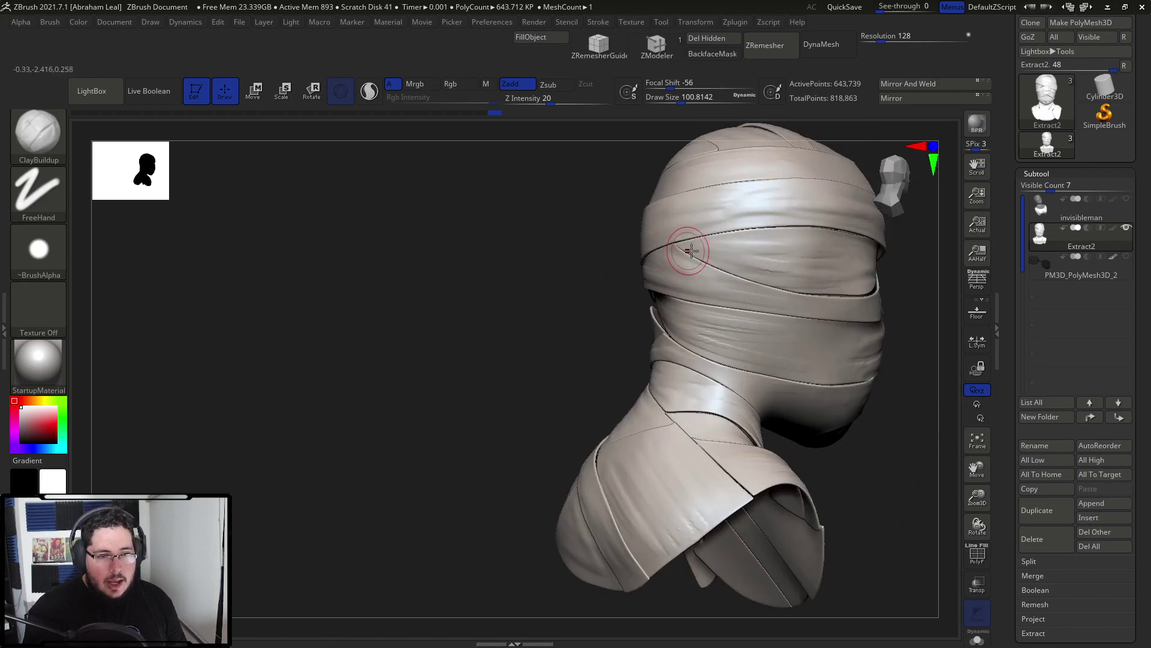
{"action": "left_click_drag", "start_coordinate": [617, 286], "coordinate": [604, 319]}
{"action": "left_click_drag", "start_coordinate": [584, 364], "coordinate": [659, 350]}
{"action": "mouse_move", "coordinate": [576, 355]}
{"action": "left_mouse_down"}
{"action": "mouse_move", "coordinate": [658, 356]}
{"action": "mouse_move", "coordinate": [695, 334]}
{"action": "left_mouse_up"}
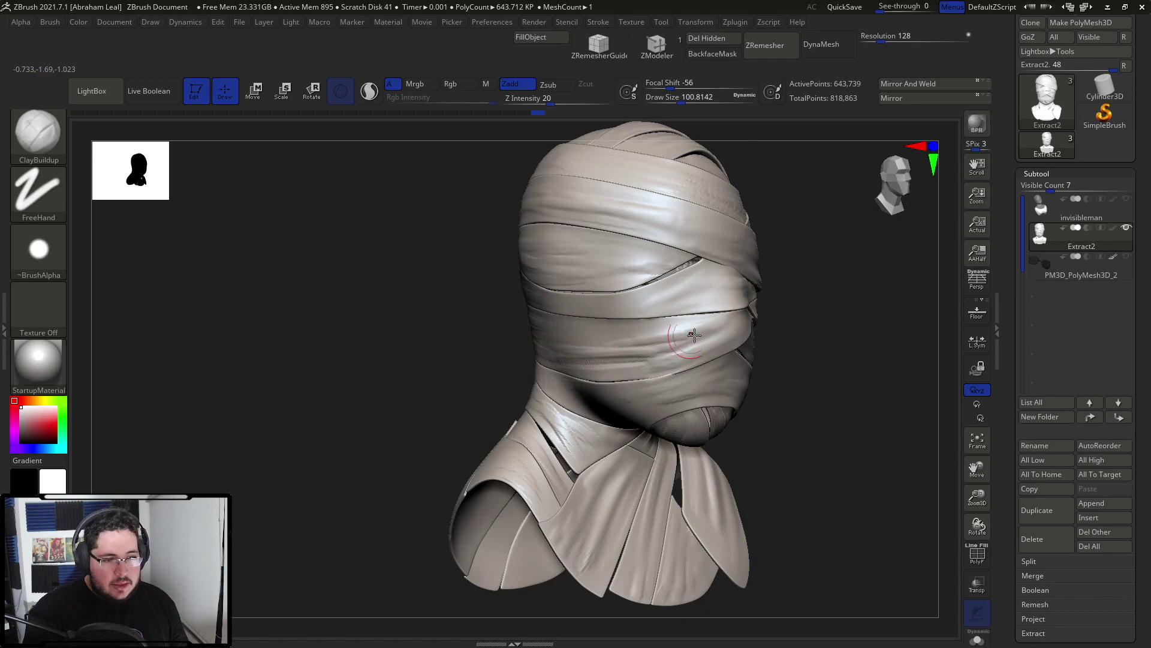
{"action": "left_click_drag", "start_coordinate": [569, 347], "coordinate": [689, 338]}
{"action": "left_click_drag", "start_coordinate": [834, 312], "coordinate": [704, 282]}
{"action": "mouse_move", "coordinate": [619, 359]}
{"action": "left_mouse_down"}
{"action": "mouse_move", "coordinate": [599, 394]}
{"action": "mouse_move", "coordinate": [552, 395]}
{"action": "left_mouse_up"}
- Add folds to the jaw, neck and shoulder bandages with a draw size of about 65, smoothing the shoulder strip
{"action": "mouse_move", "coordinate": [755, 350]}
{"action": "left_mouse_down"}
{"action": "mouse_move", "coordinate": [728, 339]}
{"action": "mouse_move", "coordinate": [732, 317]}
{"action": "left_mouse_up"}
{"action": "mouse_move", "coordinate": [875, 340]}
{"action": "left_mouse_down"}
{"action": "mouse_move", "coordinate": [833, 342]}
{"action": "mouse_move", "coordinate": [832, 383]}
{"action": "left_mouse_up"}
{"action": "mouse_move", "coordinate": [802, 309]}
{"action": "left_mouse_down", "text": "alt"}
{"action": "mouse_move", "coordinate": [847, 326]}
{"action": "mouse_move", "coordinate": [822, 303]}
{"action": "mouse_move", "coordinate": [806, 337]}
{"action": "left_mouse_up", "text": "alt"}
{"action": "left_click_drag", "start_coordinate": [538, 342], "coordinate": [578, 354]}
{"action": "key", "text": "space"}
{"action": "mouse_move", "coordinate": [531, 394]}
{"action": "left_mouse_down"}
{"action": "mouse_move", "coordinate": [545, 394]}
{"action": "mouse_move", "coordinate": [512, 379]}
{"action": "mouse_move", "coordinate": [470, 408]}
{"action": "left_mouse_up"}
{"action": "key", "text": "space"}
{"action": "left_click_drag", "start_coordinate": [472, 458], "coordinate": [455, 437]}
{"action": "left_click_drag", "start_coordinate": [476, 478], "coordinate": [458, 447], "text": "shift"}
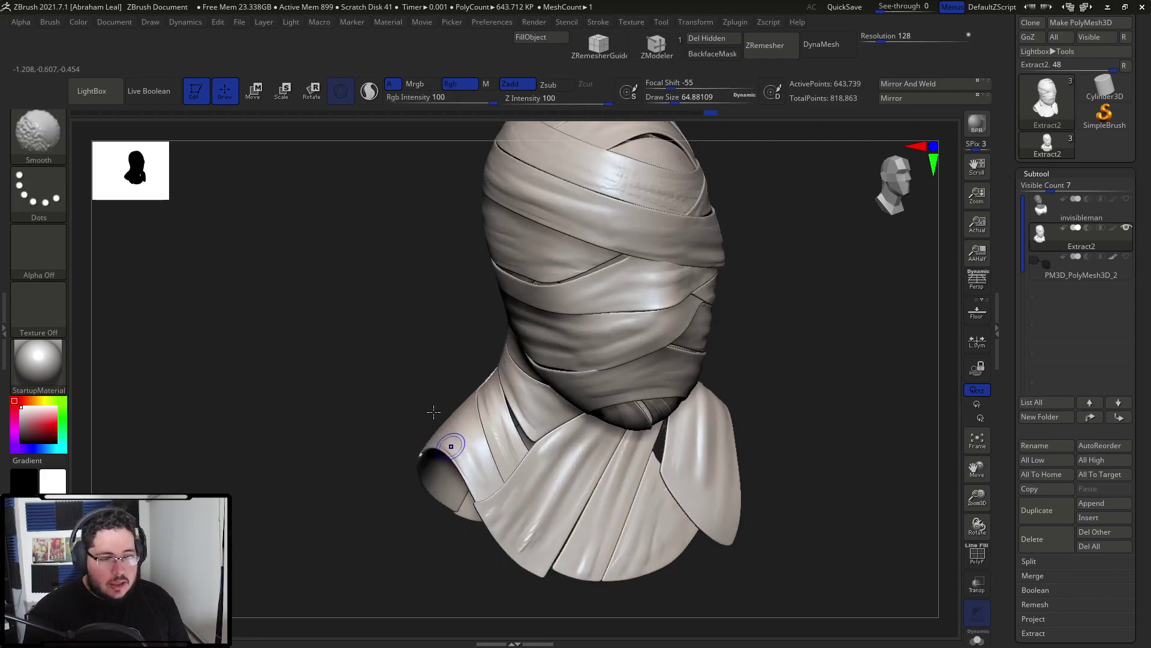
{"action": "left_click_drag", "start_coordinate": [468, 371], "coordinate": [444, 363], "text": "shift"}
{"action": "key", "text": "space"}
{"action": "left_click_drag", "start_coordinate": [774, 339], "coordinate": [737, 324], "text": "alt"}
{"action": "left_click_drag", "start_coordinate": [767, 291], "coordinate": [720, 278]}
{"action": "key", "text": "b"}
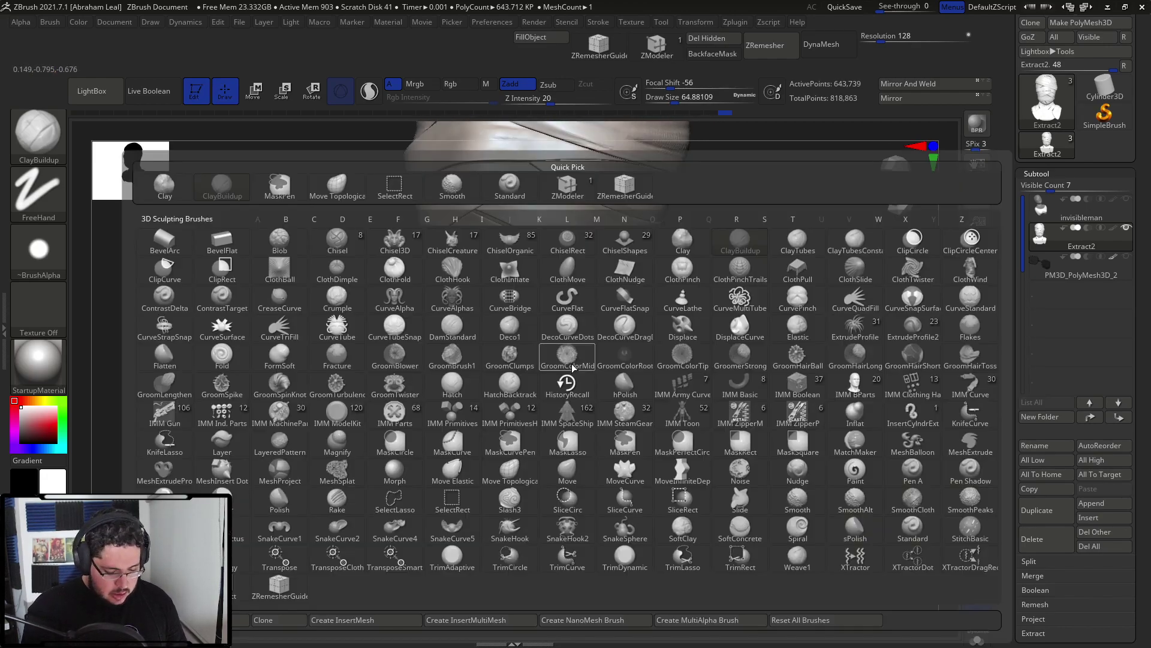
{"action": "key", "text": "m"}
{"action": "key", "text": "v"}
{"action": "key", "text": "space"}
{"action": "left_click_drag", "start_coordinate": [577, 380], "coordinate": [600, 380]}
{"action": "left_click_drag", "start_coordinate": [771, 312], "coordinate": [755, 350]}
- With the Move Topological brush at a draw size of about 393, pull the bandages under the chin and undo the last pull
{"action": "key", "text": "b"}
{"action": "key", "text": "m"}
{"action": "key", "text": "t"}
{"action": "key", "text": "space"}
{"action": "left_click_drag", "start_coordinate": [618, 371], "coordinate": [637, 371]}
{"action": "mouse_move", "coordinate": [683, 314]}
{"action": "left_mouse_down"}
{"action": "mouse_move", "coordinate": [693, 270]}
{"action": "mouse_move", "coordinate": [732, 288]}
{"action": "left_mouse_up"}
{"action": "left_click_drag", "start_coordinate": [627, 294], "coordinate": [633, 292]}
{"action": "left_click_drag", "start_coordinate": [684, 294], "coordinate": [723, 294]}
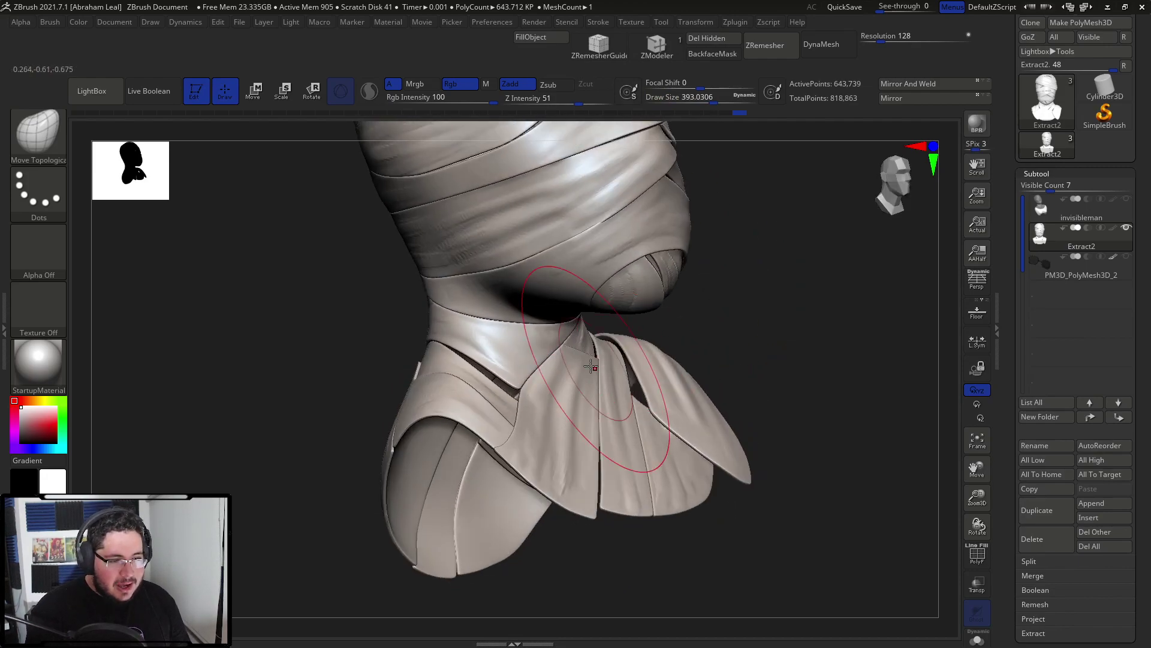
{"action": "left_click_drag", "start_coordinate": [627, 323], "coordinate": [628, 321]}
{"action": "key", "text": "ctrl+z"}
- Adjust the upper ends of the chest bandage strips below the chin
{"action": "mouse_move", "coordinate": [710, 295]}
{"action": "left_mouse_down"}
{"action": "mouse_move", "coordinate": [669, 341]}
{"action": "mouse_move", "coordinate": [682, 324]}
{"action": "left_mouse_up"}
{"action": "right_click_drag", "start_coordinate": [695, 327], "coordinate": [636, 329]}
{"action": "left_click_drag", "start_coordinate": [688, 329], "coordinate": [676, 354]}
{"action": "left_click_drag", "start_coordinate": [480, 430], "coordinate": [570, 414]}
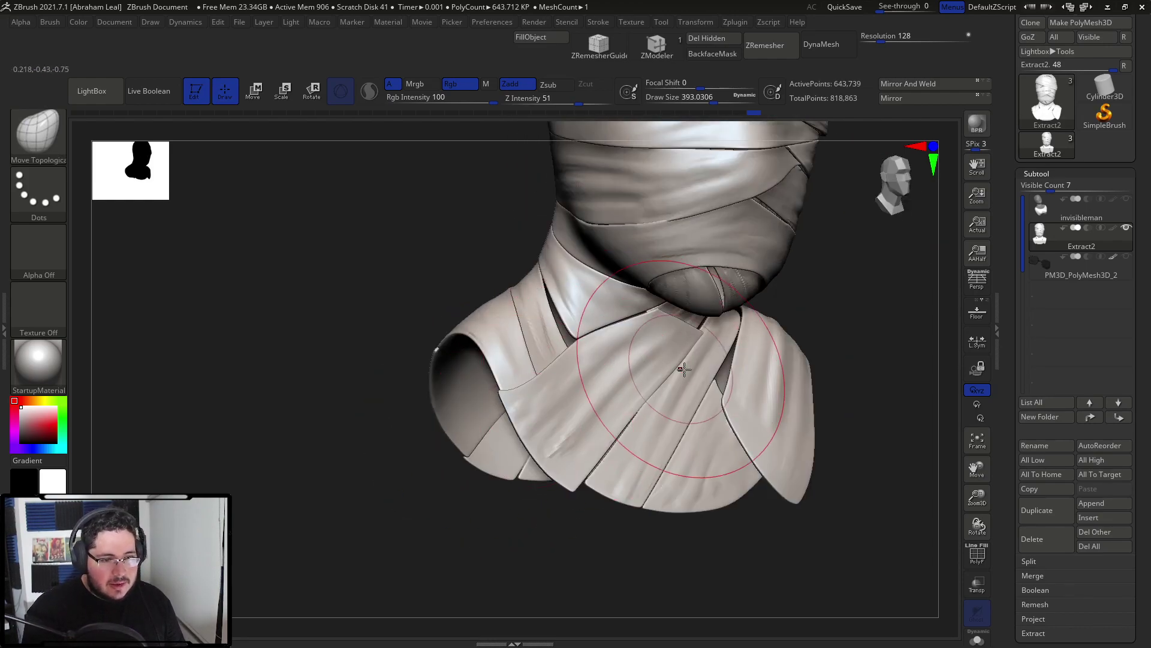
- Pull the diagonal chest bandage up toward the throat with the Move Topological brush
{"action": "left_click_drag", "start_coordinate": [819, 334], "coordinate": [870, 321]}
{"action": "left_click_drag", "start_coordinate": [672, 371], "coordinate": [702, 355]}
{"action": "left_click_drag", "start_coordinate": [780, 329], "coordinate": [721, 319]}
- Build up cloth folds on the bandages around the chin and neck with ClayBuildup at a draw size of about 108
{"action": "mouse_move", "coordinate": [804, 277]}
{"action": "left_mouse_down", "text": "alt"}
{"action": "mouse_move", "coordinate": [791, 249]}
{"action": "mouse_move", "coordinate": [807, 247]}
{"action": "mouse_move", "coordinate": [807, 264]}
{"action": "left_mouse_up", "text": "alt"}
{"action": "key", "text": "b"}
{"action": "key", "text": "c"}
{"action": "key", "text": "b"}
{"action": "key", "text": "space"}
{"action": "mouse_move", "coordinate": [680, 261]}
{"action": "left_mouse_down"}
{"action": "mouse_move", "coordinate": [661, 274]}
{"action": "mouse_move", "coordinate": [677, 275]}
{"action": "left_mouse_up"}
{"action": "key", "text": "b"}
{"action": "key", "text": "c"}
{"action": "key", "text": "b"}
{"action": "key", "text": "space"}
{"action": "mouse_move", "coordinate": [601, 258]}
{"action": "left_mouse_down"}
{"action": "mouse_move", "coordinate": [665, 232]}
{"action": "mouse_move", "coordinate": [647, 231]}
{"action": "mouse_move", "coordinate": [654, 204]}
{"action": "left_mouse_up"}
{"action": "left_click_drag", "start_coordinate": [534, 255], "coordinate": [576, 265]}
{"action": "key", "text": "space"}
{"action": "mouse_move", "coordinate": [649, 233]}
{"action": "left_mouse_down"}
{"action": "mouse_move", "coordinate": [584, 211]}
{"action": "mouse_move", "coordinate": [615, 206]}
{"action": "mouse_move", "coordinate": [558, 216]}
{"action": "mouse_move", "coordinate": [663, 195]}
{"action": "left_mouse_up"}
- Step the bandages down two subdivision levels and show the polyframe to examine their topology and polygroups from the front and side
{"action": "right_click_drag", "start_coordinate": [825, 300], "coordinate": [786, 327]}
{"action": "right_click_drag", "start_coordinate": [786, 327], "coordinate": [826, 256], "text": "ctrl"}
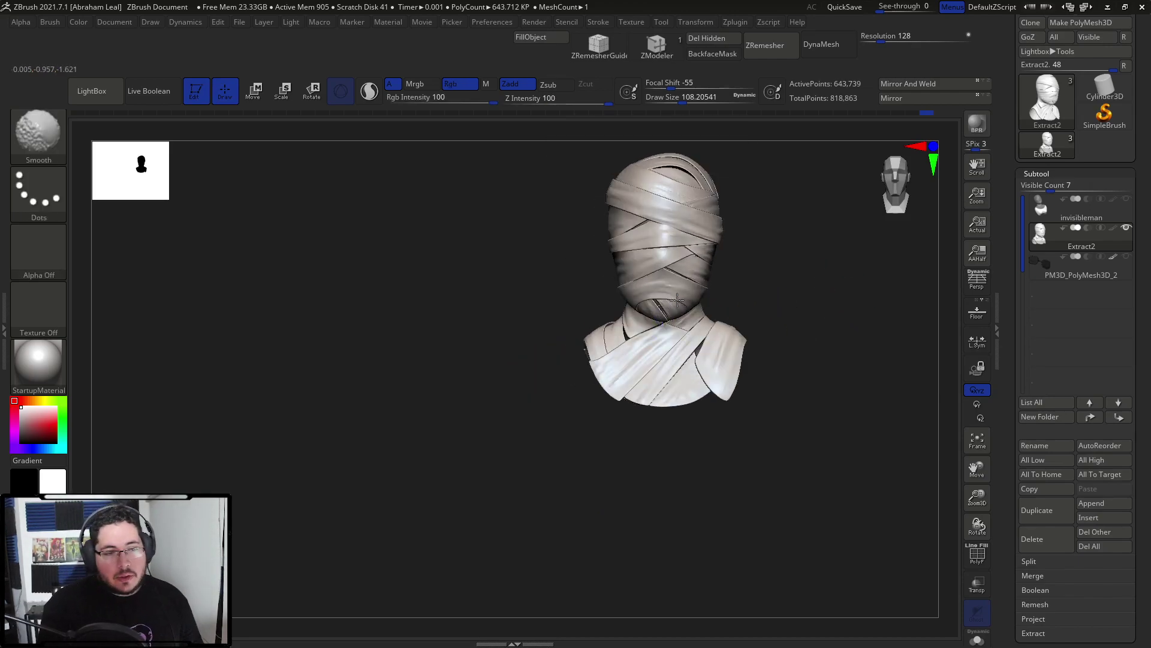
{"action": "mouse_move", "coordinate": [843, 305]}
{"action": "right_mouse_down", "text": "alt"}
{"action": "mouse_move", "coordinate": [813, 381]}
{"action": "mouse_move", "coordinate": [813, 454]}
{"action": "right_mouse_up", "text": "alt"}
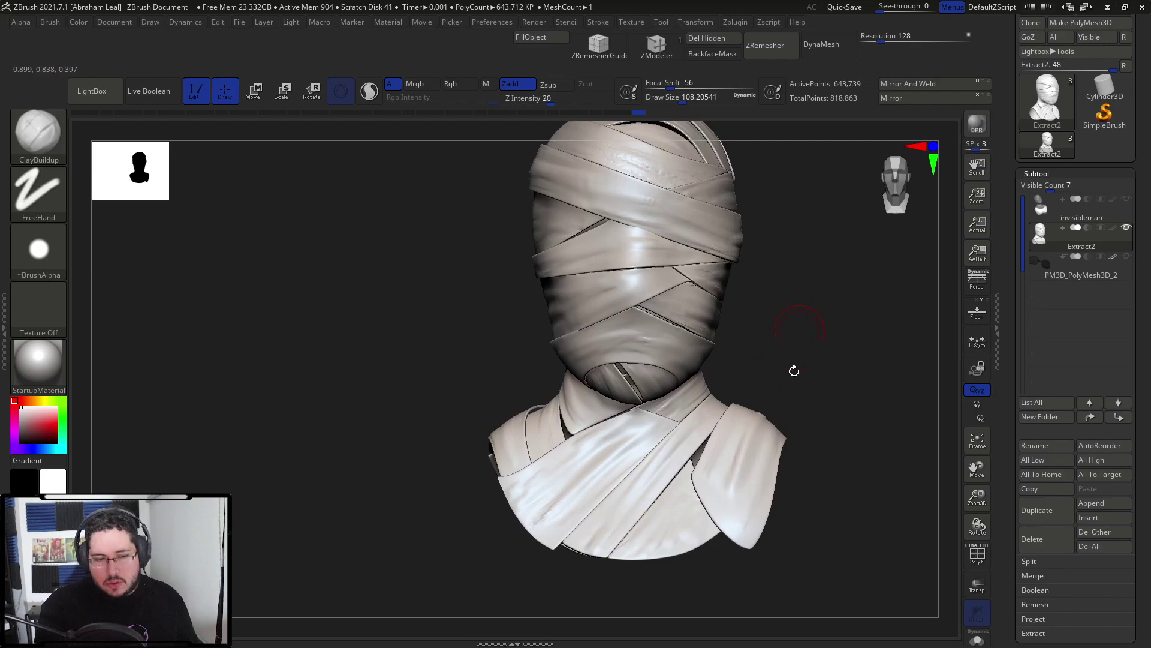
{"action": "right_click_drag", "start_coordinate": [813, 356], "coordinate": [810, 412], "text": "alt"}
{"action": "key", "text": "shift+d"}
{"action": "key", "text": "shift+d"}
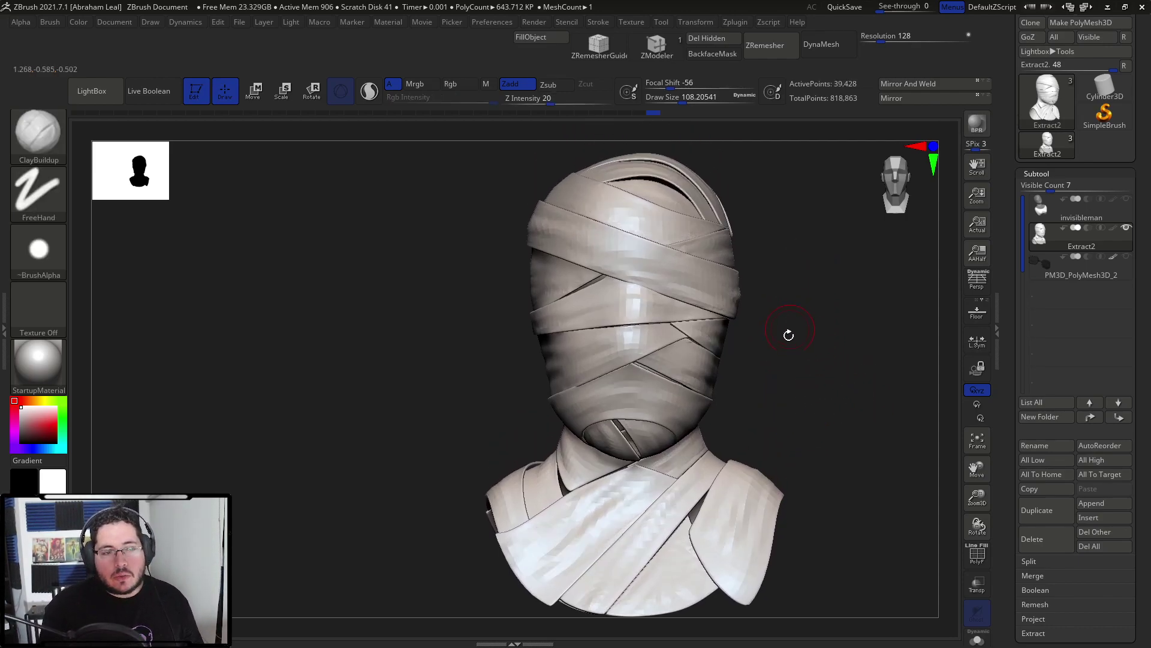
{"action": "left_click", "coordinate": [977, 552]}
{"action": "mouse_move", "coordinate": [845, 429]}
{"action": "left_mouse_down"}
{"action": "mouse_move", "coordinate": [853, 363]}
{"action": "mouse_move", "coordinate": [886, 332]}
{"action": "mouse_move", "coordinate": [845, 409]}
{"action": "left_mouse_up"}
{"action": "left_click_drag", "start_coordinate": [872, 370], "coordinate": [887, 430]}
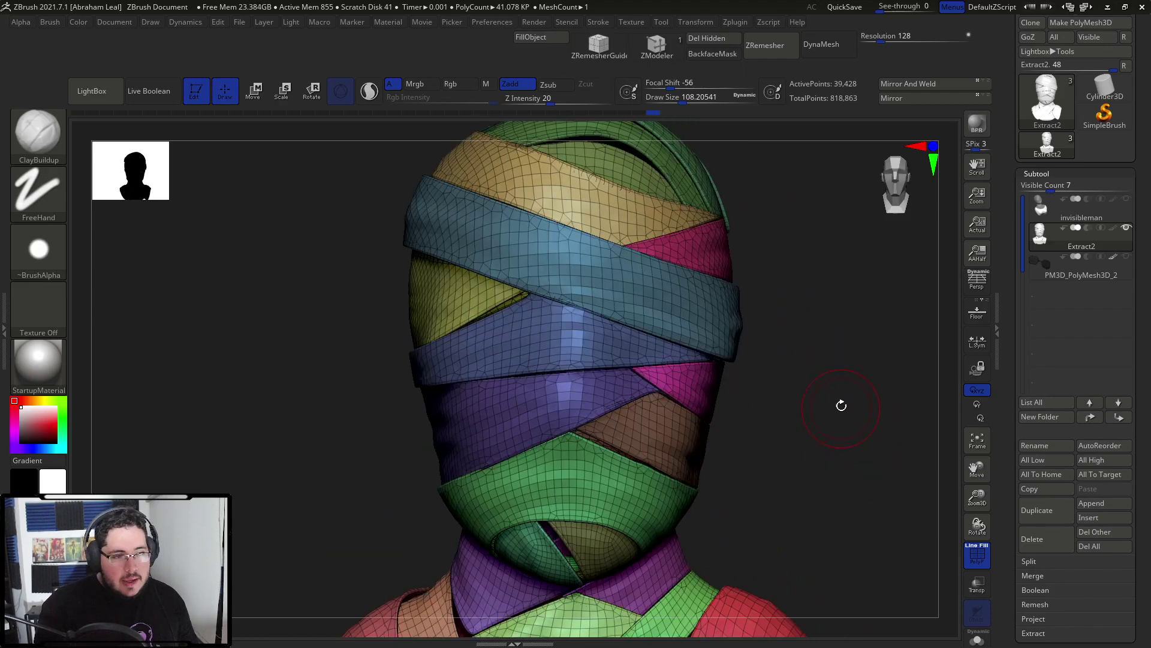
{"action": "left_click_drag", "start_coordinate": [820, 425], "coordinate": [897, 432], "text": "alt"}
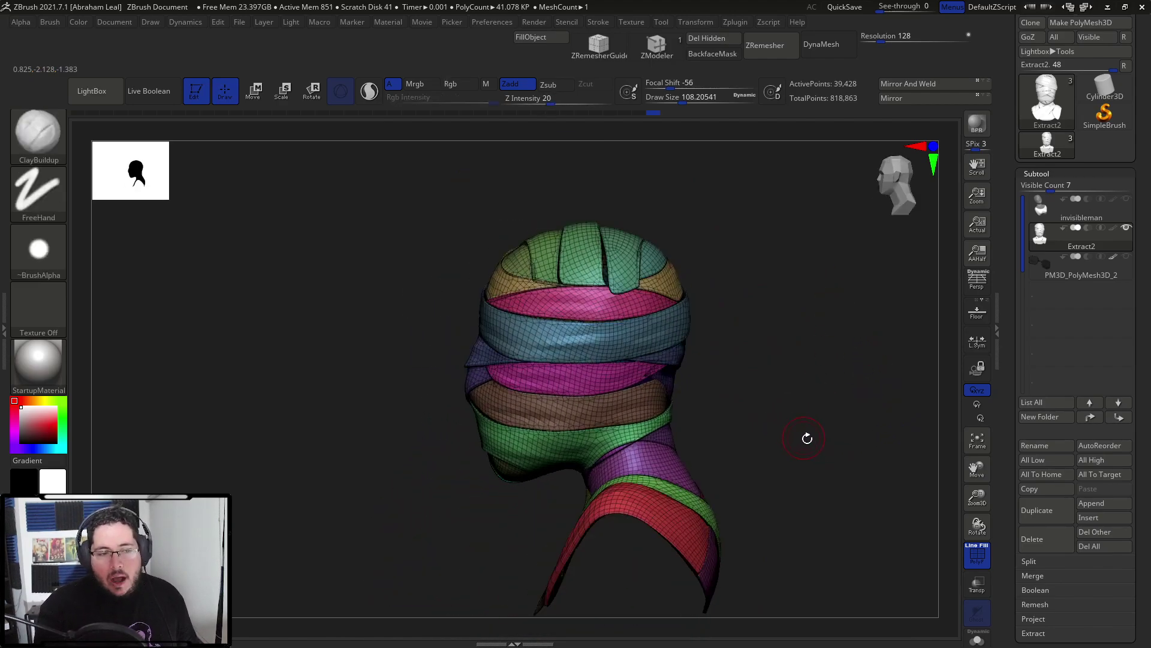
{"action": "left_click_drag", "start_coordinate": [806, 437], "coordinate": [825, 432], "text": "shift"}
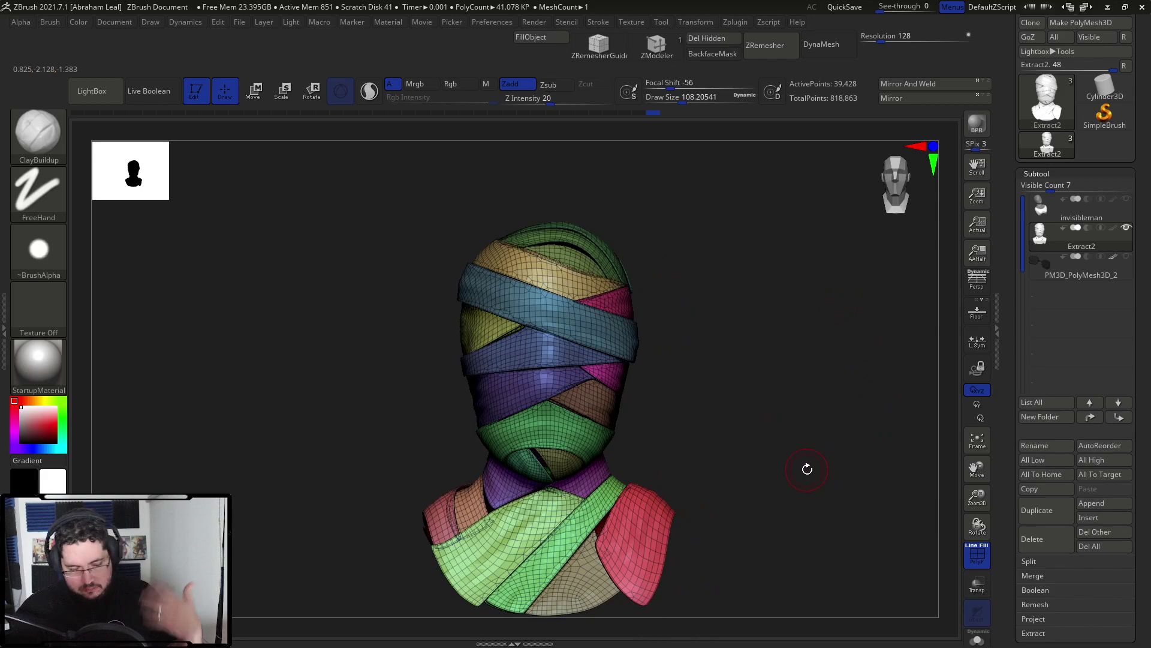
{"action": "left_click_drag", "start_coordinate": [808, 456], "coordinate": [824, 557], "text": "alt"}
{"action": "mouse_move", "coordinate": [830, 393]}
{"action": "left_mouse_down", "text": "alt"}
{"action": "mouse_move", "coordinate": [828, 460]}
{"action": "mouse_move", "coordinate": [825, 408]}
{"action": "left_mouse_up", "text": "alt"}
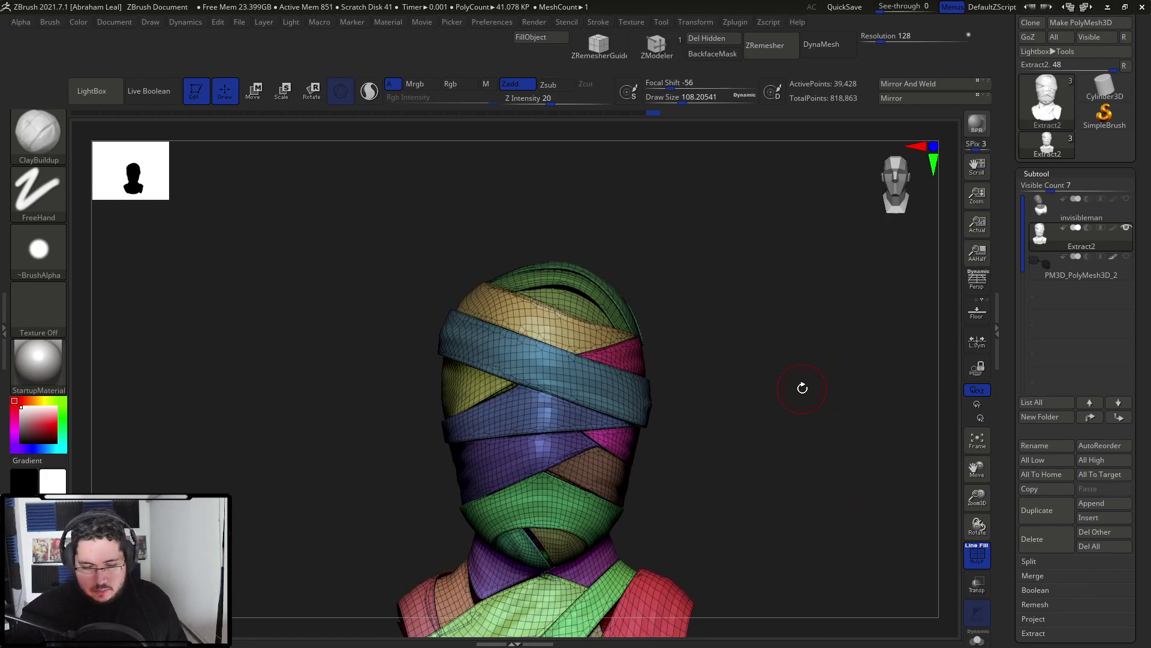
{"action": "left_click_drag", "start_coordinate": [769, 297], "coordinate": [796, 232], "text": "alt"}
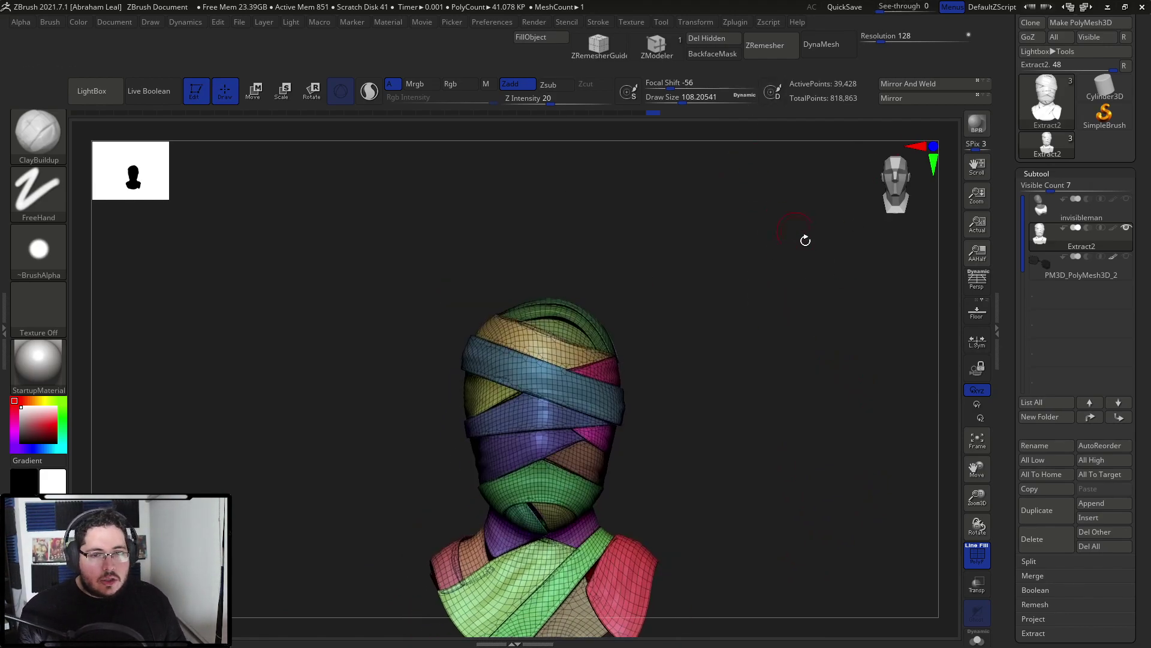
{"action": "left_click_drag", "start_coordinate": [717, 332], "coordinate": [779, 238], "text": "alt"}
- Return the bandages to the highest subdivision level and hide the polyframe
{"action": "key", "text": "d"}
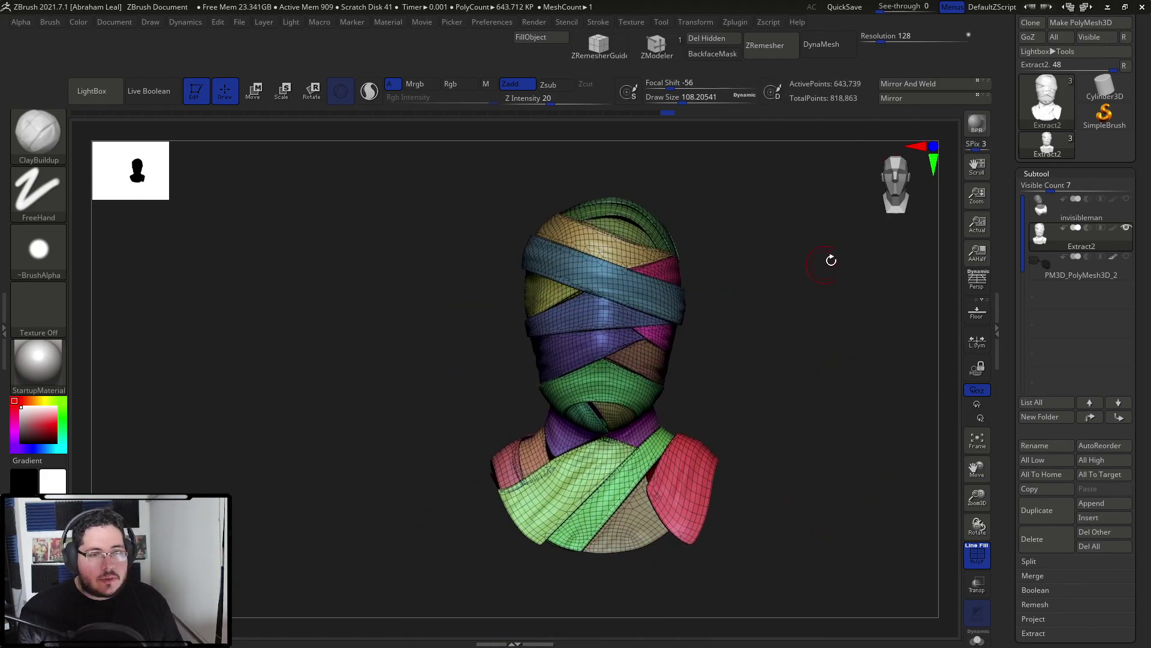
{"action": "left_click", "coordinate": [975, 558]}
{"action": "left_click_drag", "start_coordinate": [844, 211], "coordinate": [848, 265], "text": "alt"}
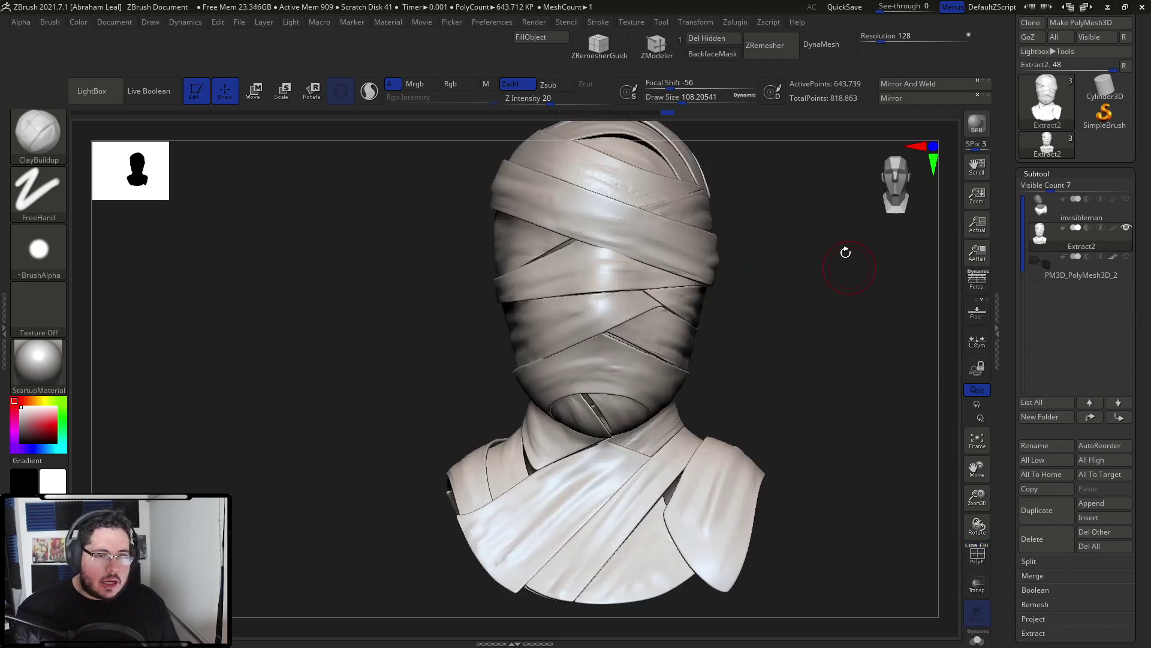
- Export the high-resolution bandages as an OBJ named InvisibleMan_high in the Mummy assets folder
{"action": "left_click_drag", "start_coordinate": [1143, 180], "coordinate": [1140, 253]}
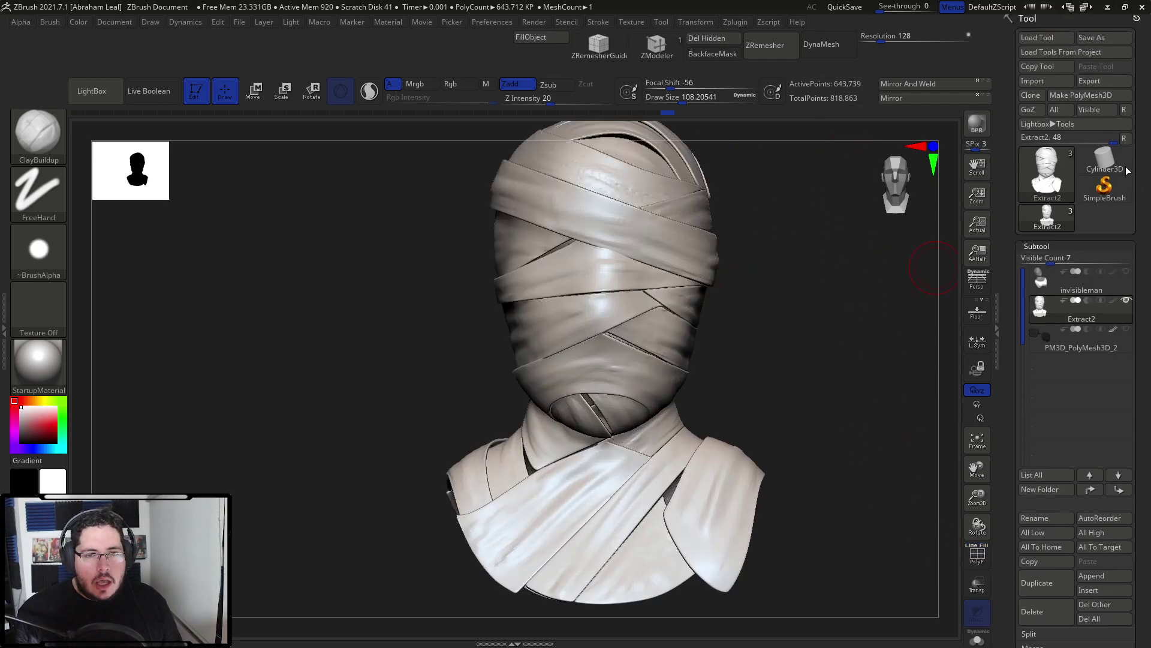
{"action": "left_click", "coordinate": [1103, 81]}
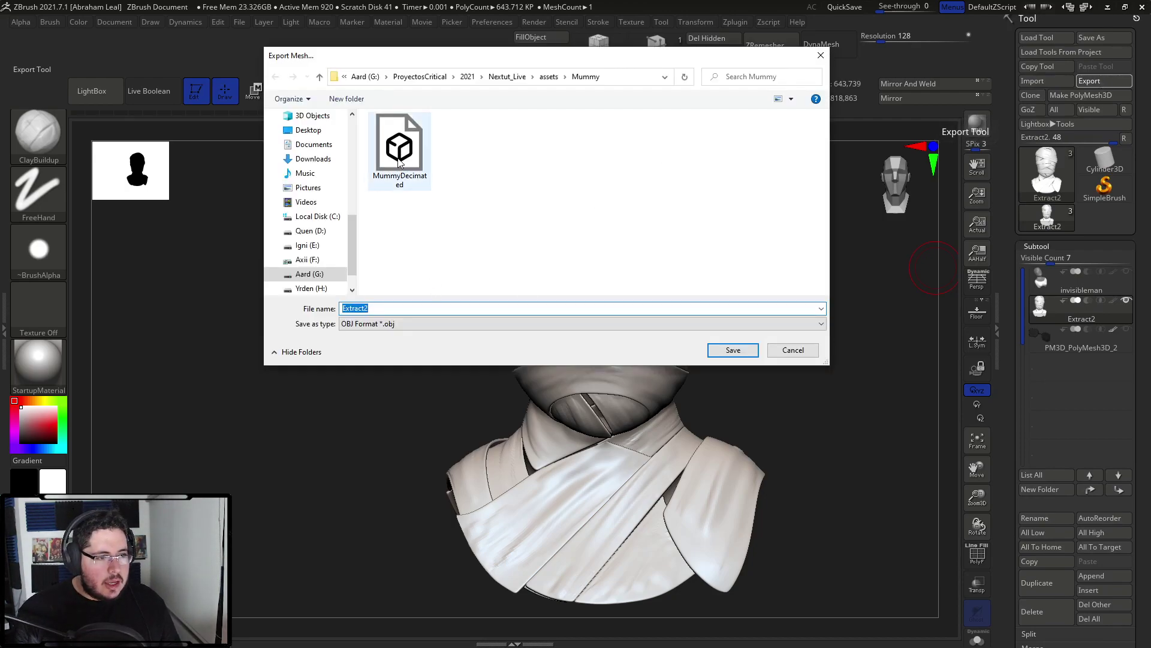
{"action": "left_click", "coordinate": [406, 178]}
{"action": "double_click", "coordinate": [418, 307]}
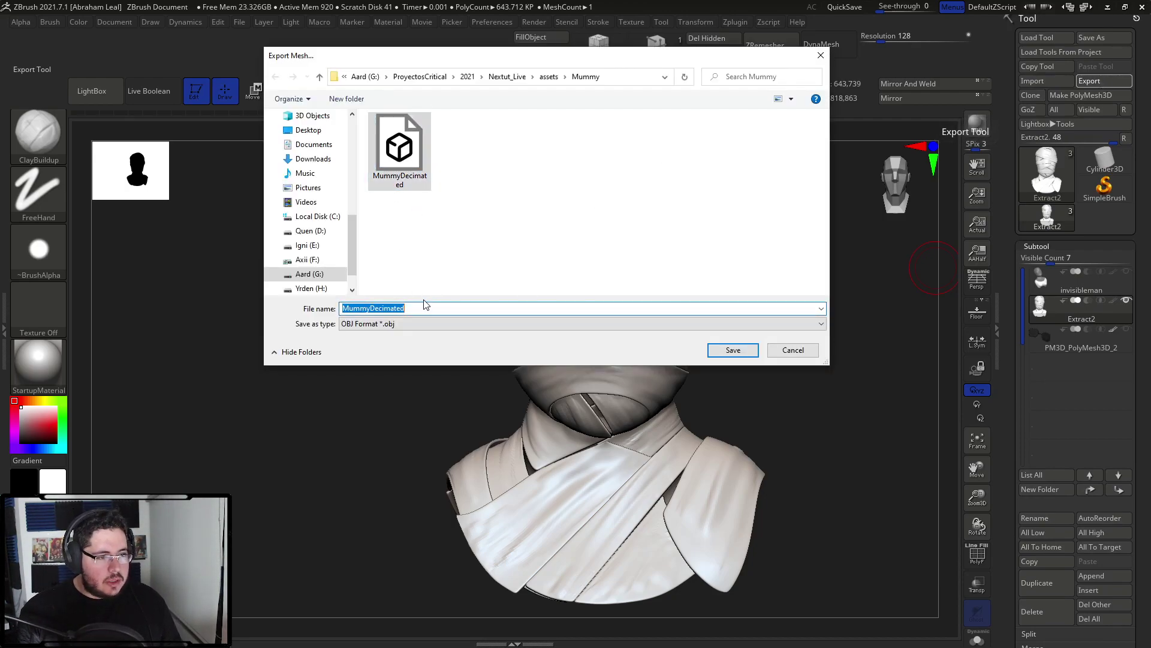
{"action": "key", "text": "BackSpace"}
{"action": "type", "text": "Invisib"}
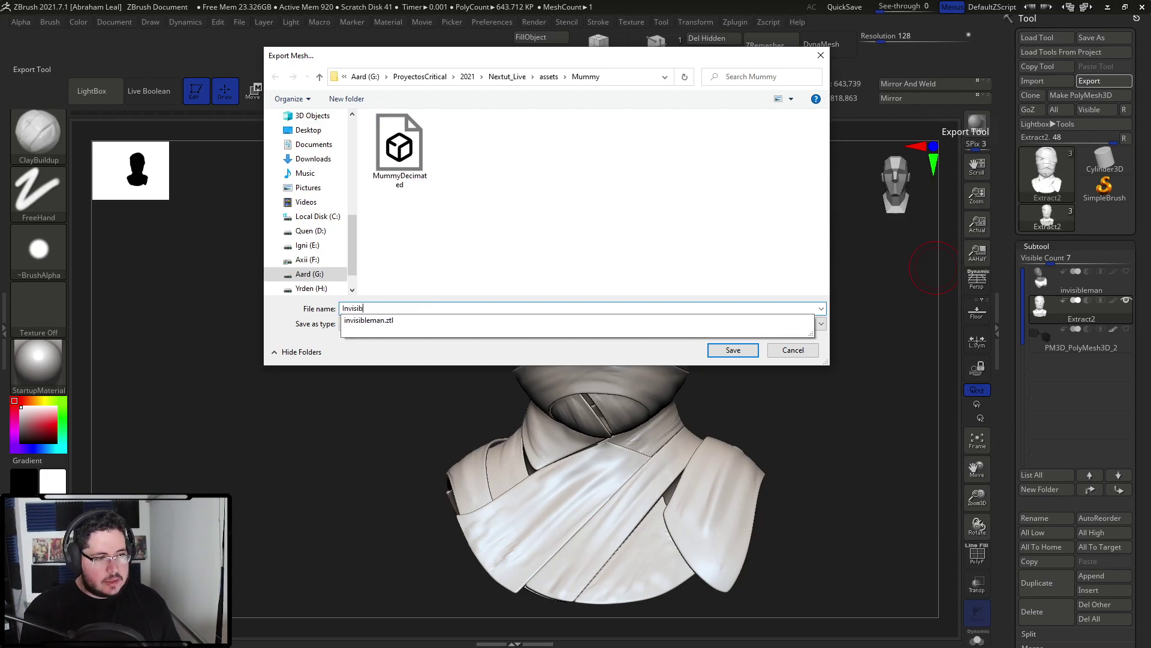
{"action": "type", "text": "leMan_high"}
{"action": "key", "text": "Return"}
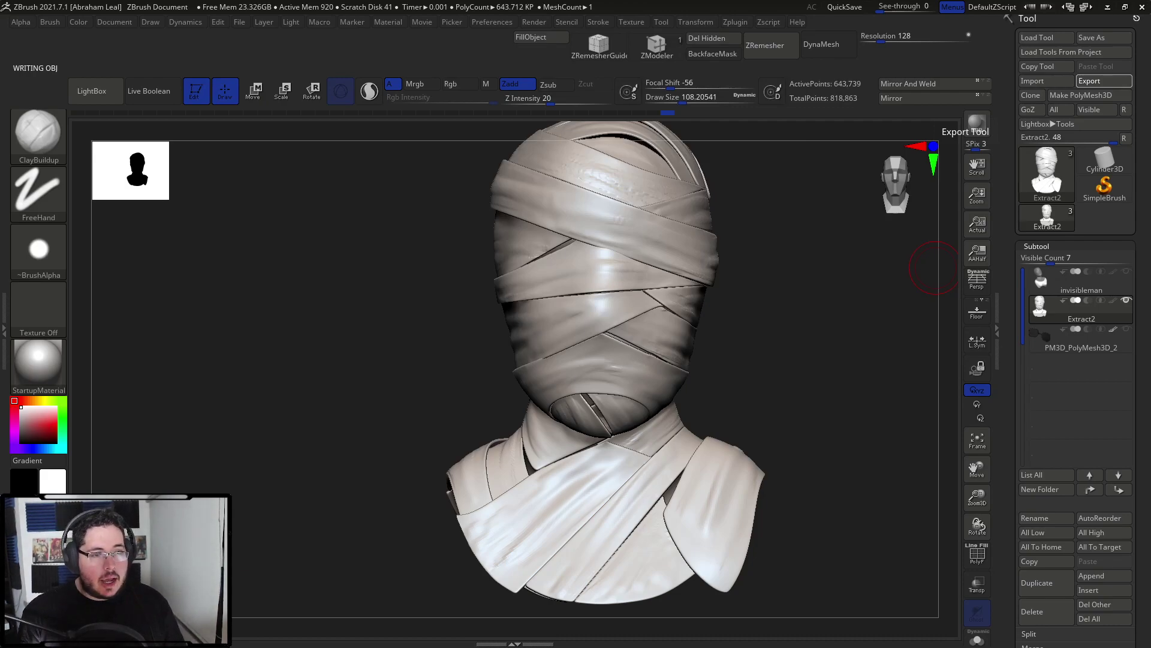
- Step the bandages down two subdivision levels and unwrap them by polygroups with UV Master
{"action": "key", "text": "shift+d"}
{"action": "key", "text": "shift+d"}
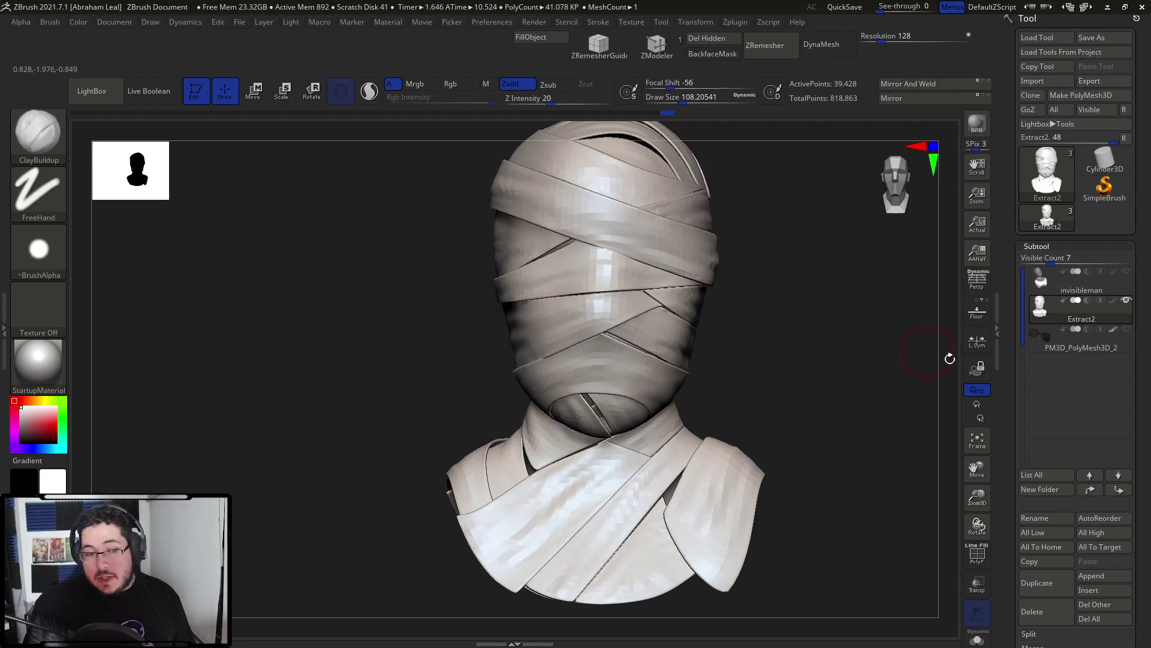
{"action": "left_click", "coordinate": [735, 22]}
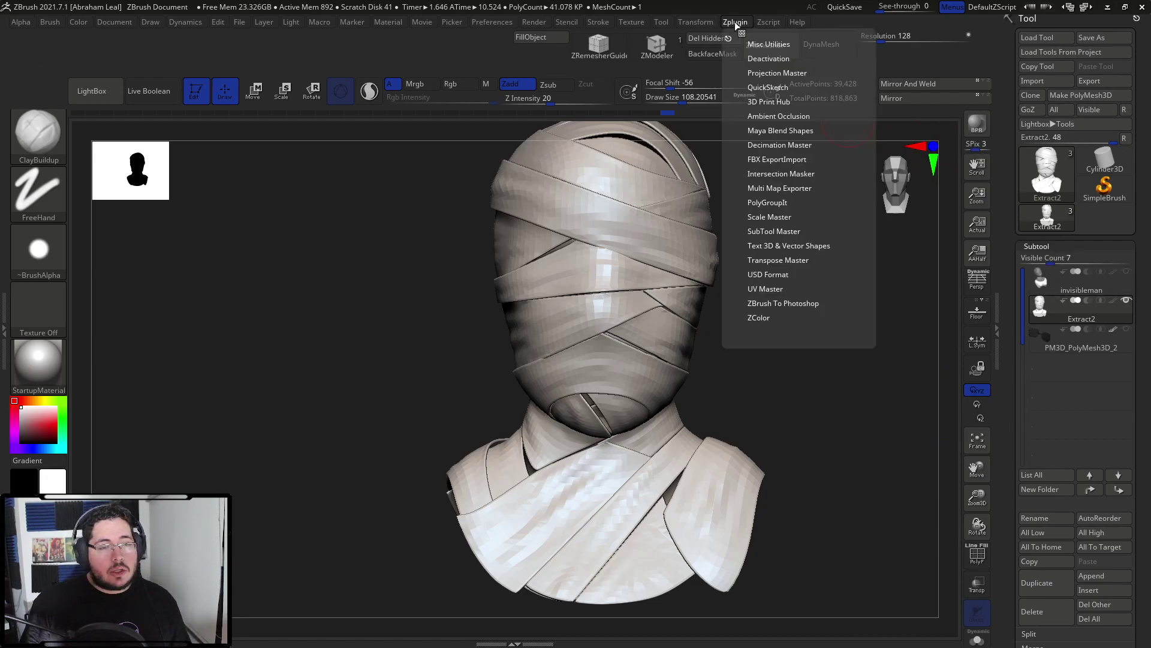
{"action": "left_click", "coordinate": [765, 289]}
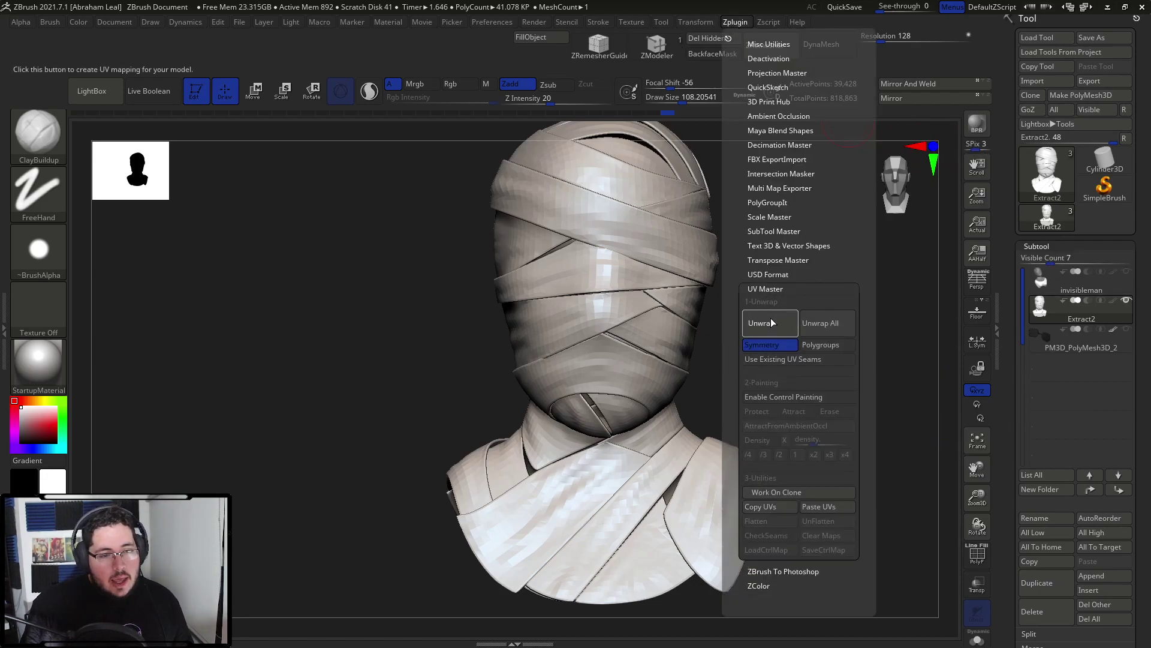
{"action": "left_click", "coordinate": [770, 317]}
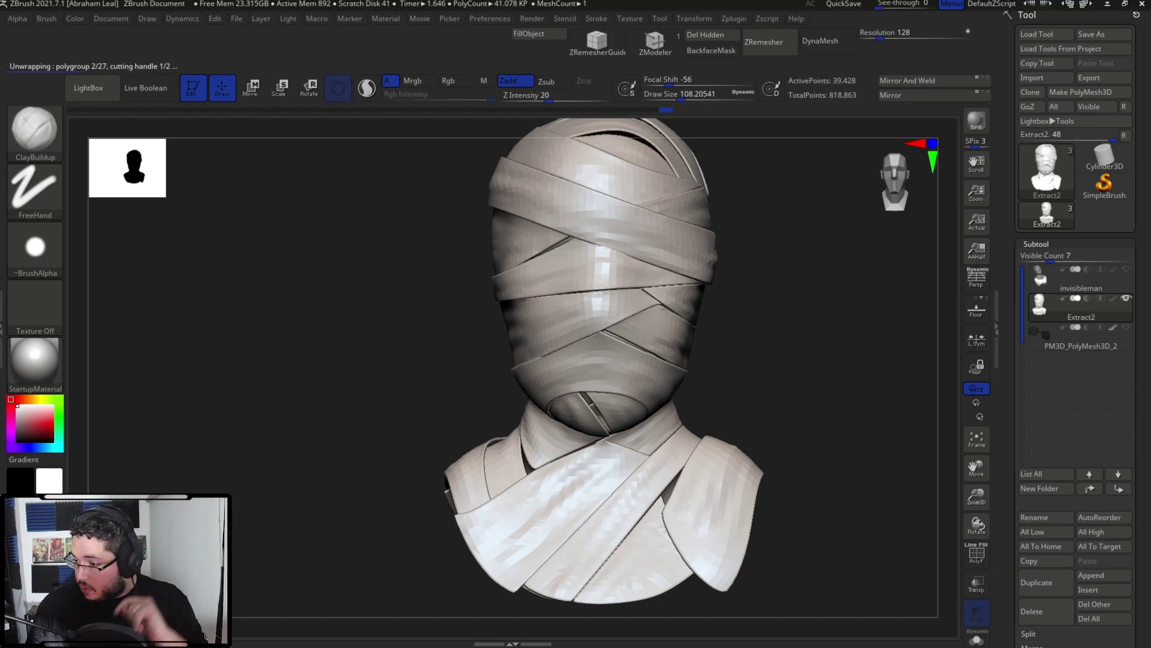
{"action": "left_click_drag", "start_coordinate": [776, 391], "coordinate": [786, 365]}
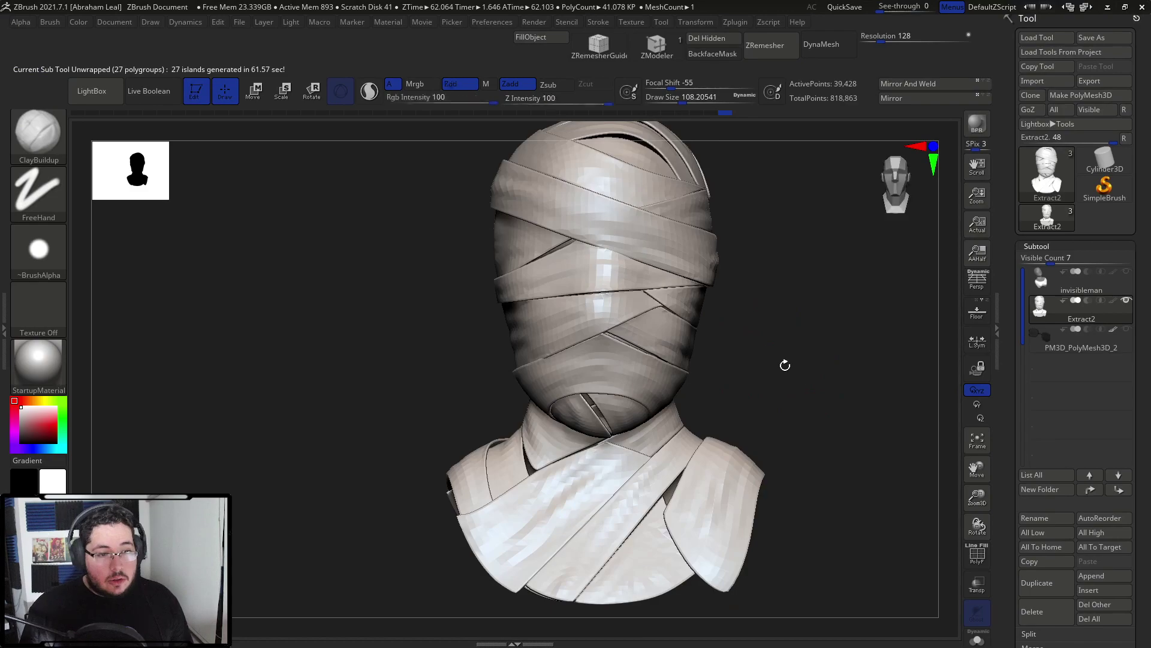
- Flatten the bandages with Morph UV to examine the layout of the UV islands, and restore the 3D shape
{"action": "scroll", "coordinate": [1127, 324], "scroll_direction": "down", "scroll_amount": 3}
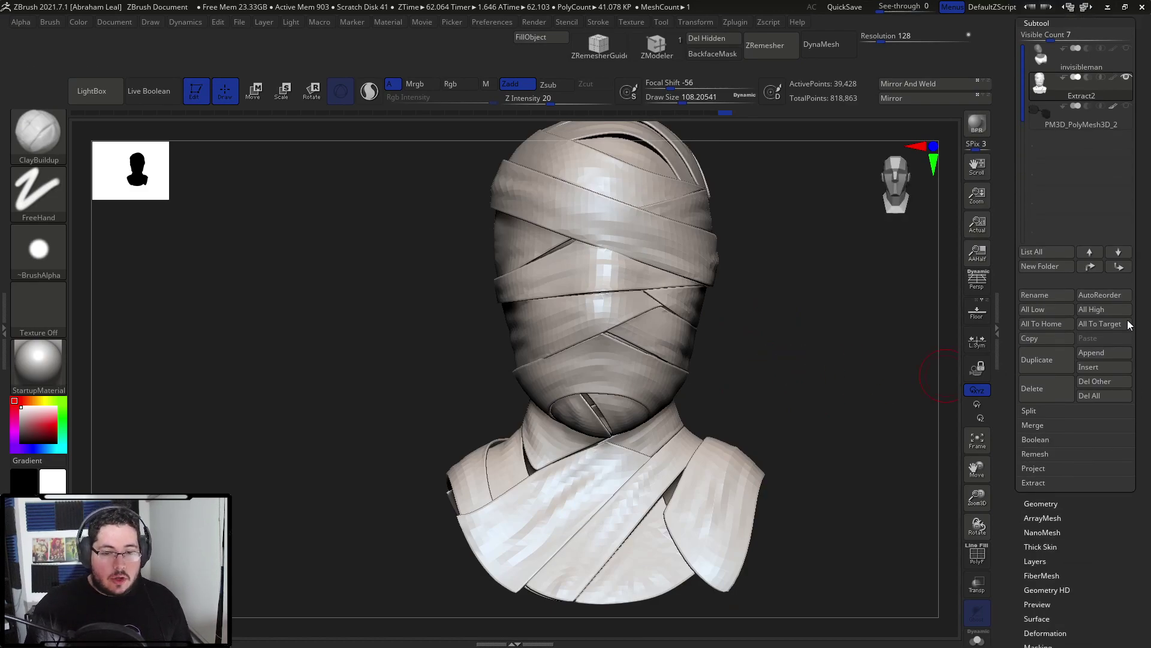
{"action": "scroll", "coordinate": [1128, 324], "scroll_direction": "down", "scroll_amount": 6}
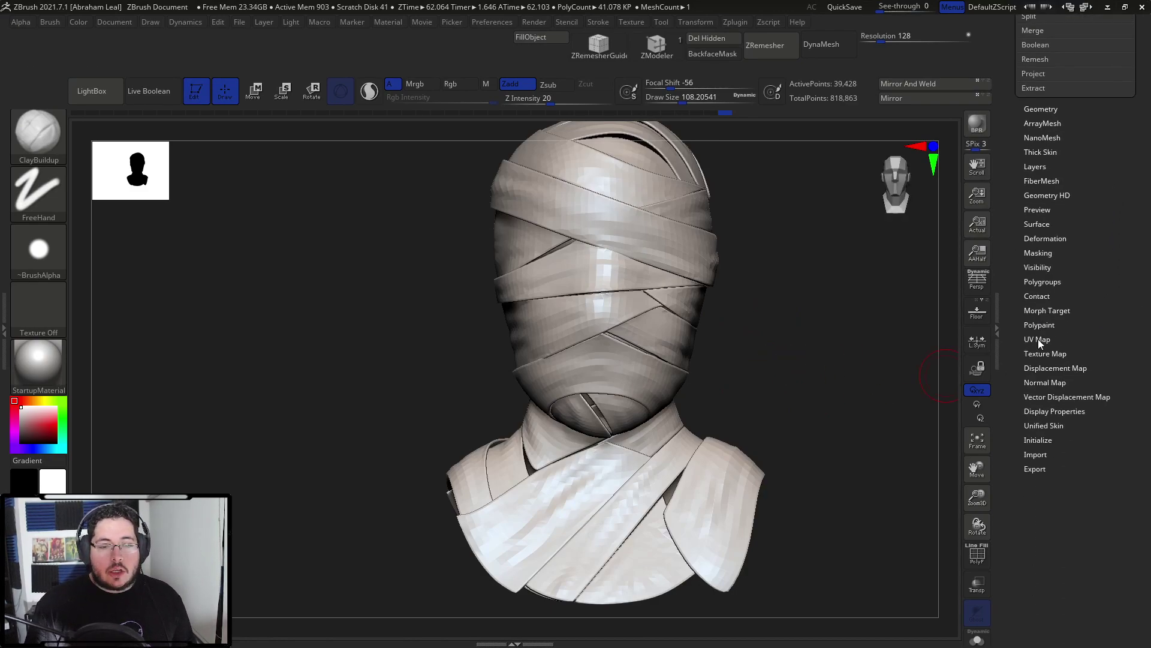
{"action": "left_click", "coordinate": [1038, 339]}
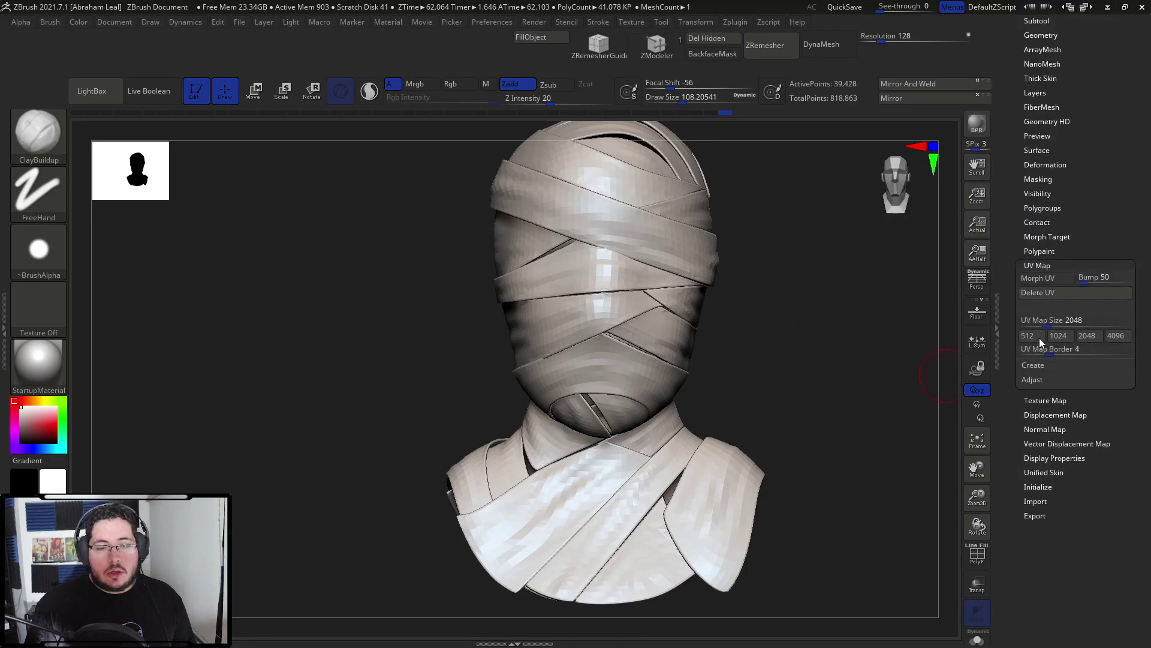
{"action": "left_click", "coordinate": [1038, 279]}
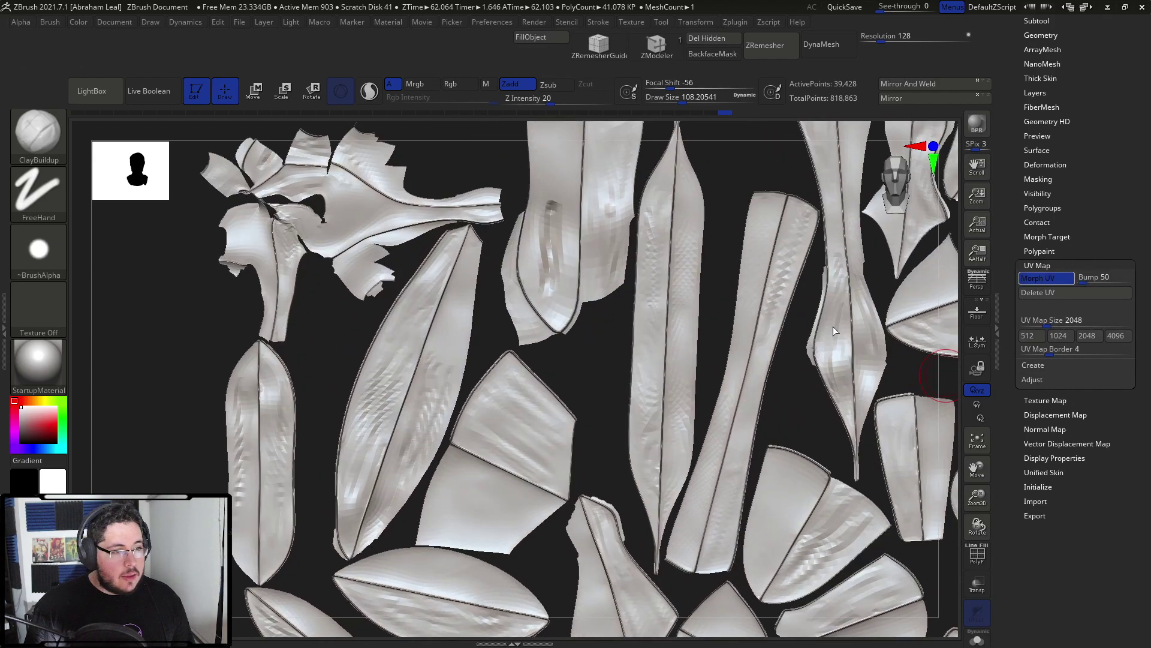
{"action": "key", "text": "d"}
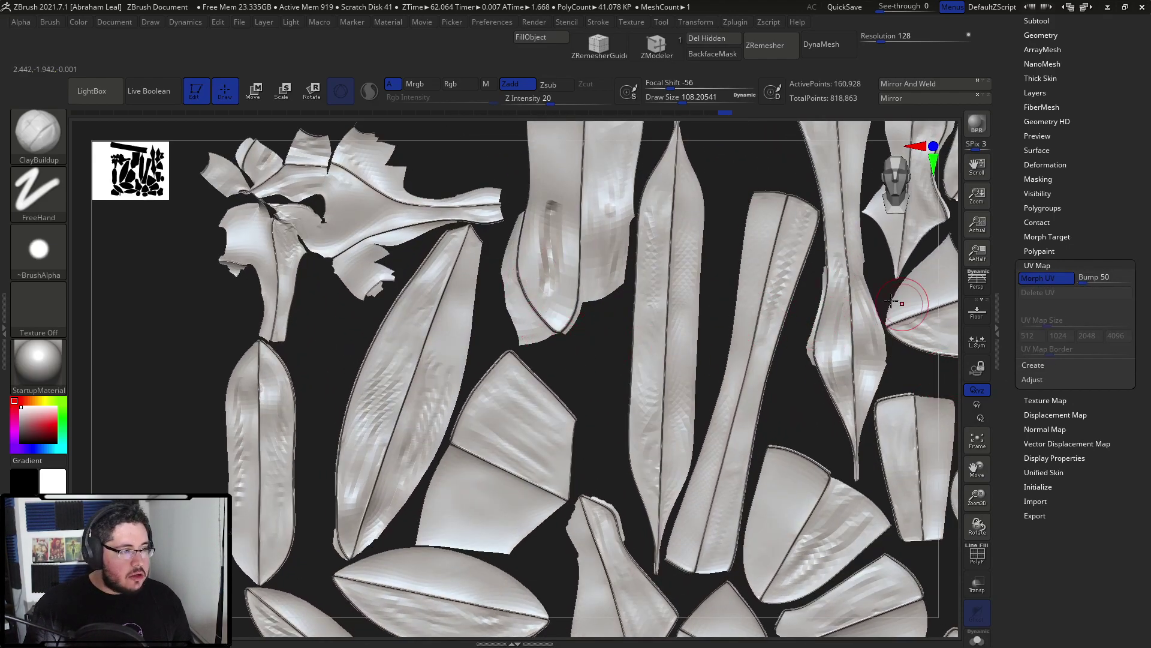
{"action": "left_click_drag", "start_coordinate": [601, 390], "coordinate": [574, 274], "text": "alt"}
{"action": "left_click_drag", "start_coordinate": [780, 282], "coordinate": [539, 304]}
{"action": "left_click_drag", "start_coordinate": [373, 373], "coordinate": [391, 435], "text": "alt"}
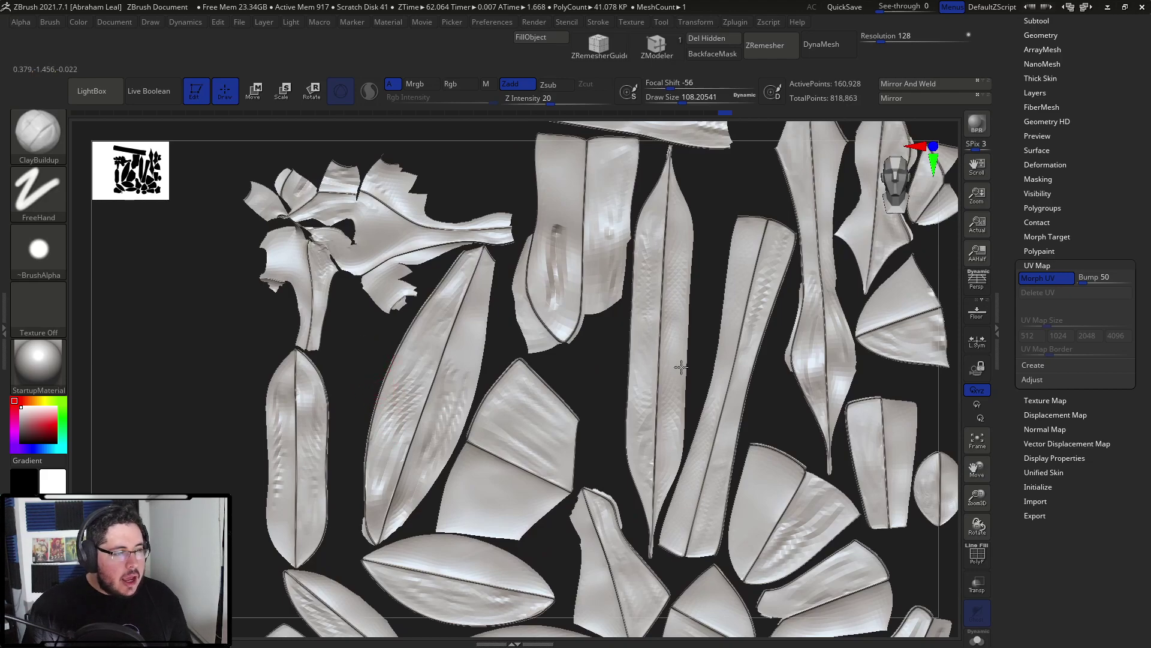
{"action": "left_click", "coordinate": [1043, 279]}
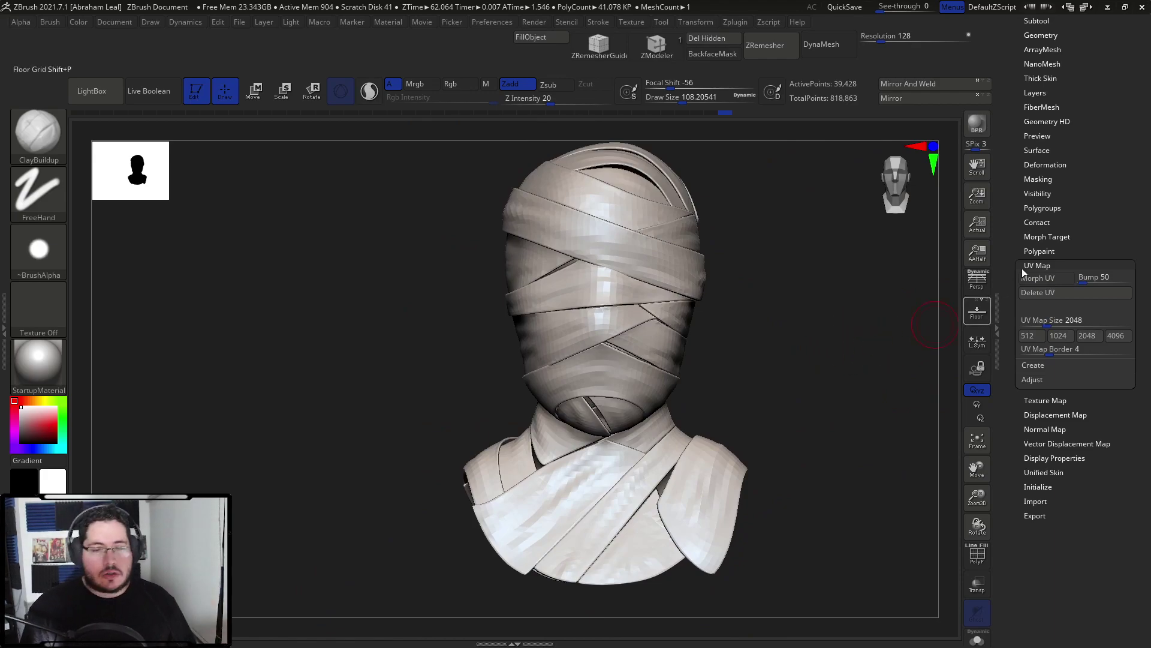
- Export the unwrapped low-resolution bandages as an OBJ named InvisibleMan_low in the Mummy assets folder
{"action": "scroll", "coordinate": [1106, 293], "scroll_direction": "up", "scroll_amount": 5}
{"action": "left_click", "coordinate": [1092, 84]}
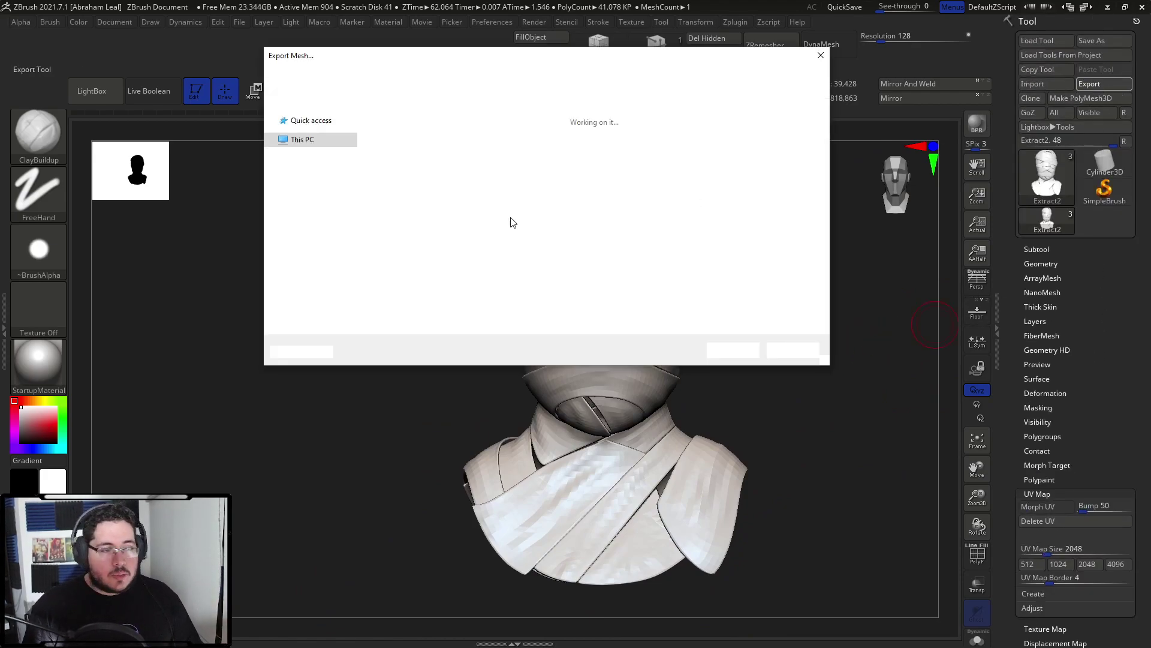
{"action": "left_click", "coordinate": [399, 150]}
{"action": "left_click", "coordinate": [414, 308]}
{"action": "key", "text": "BackSpace"}
{"action": "type", "text": "low"}
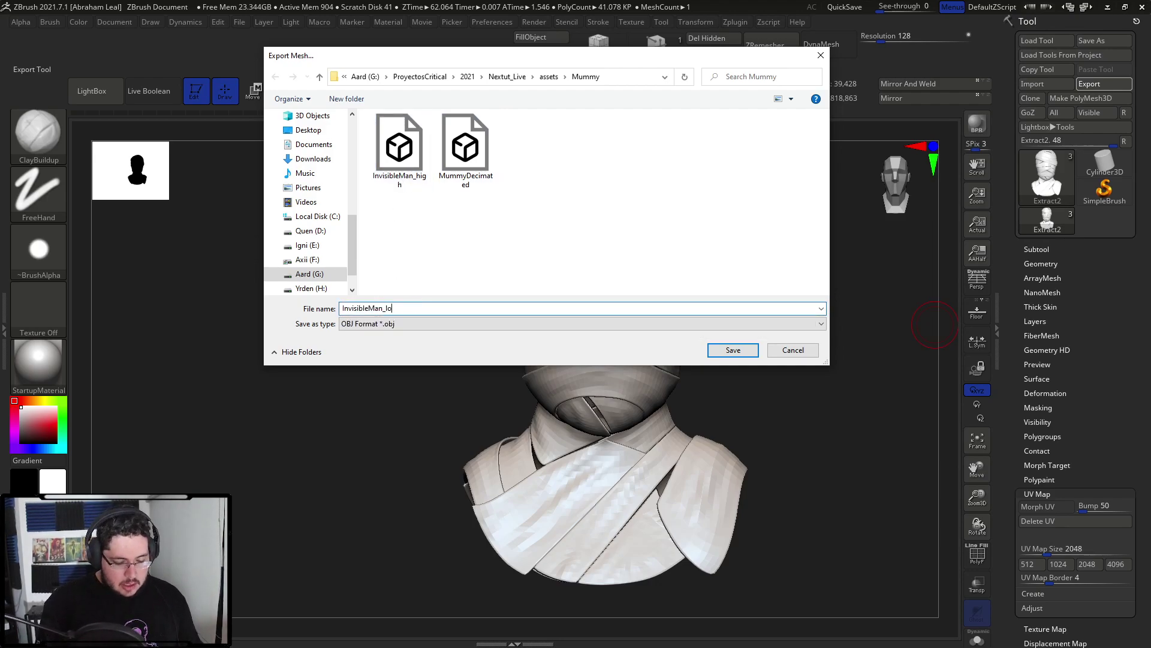
{"action": "key", "text": "Return"}
- Search for Maya in the system and launch Maya 2022
{"action": "key", "text": "super"}
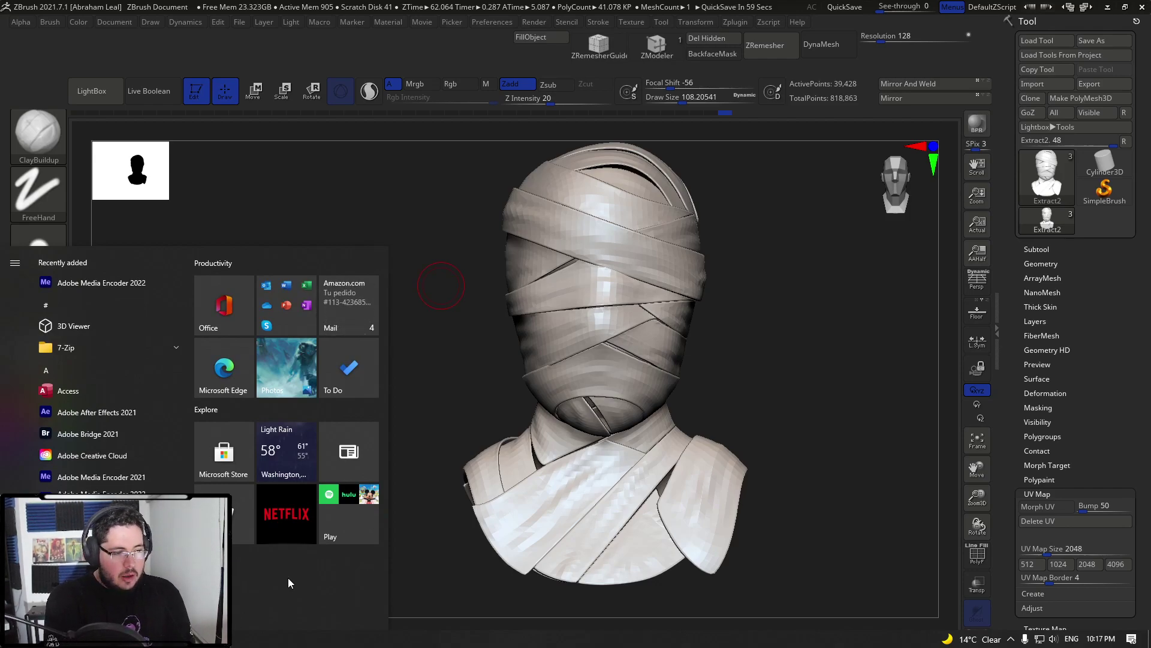
{"action": "type", "text": "maya"}
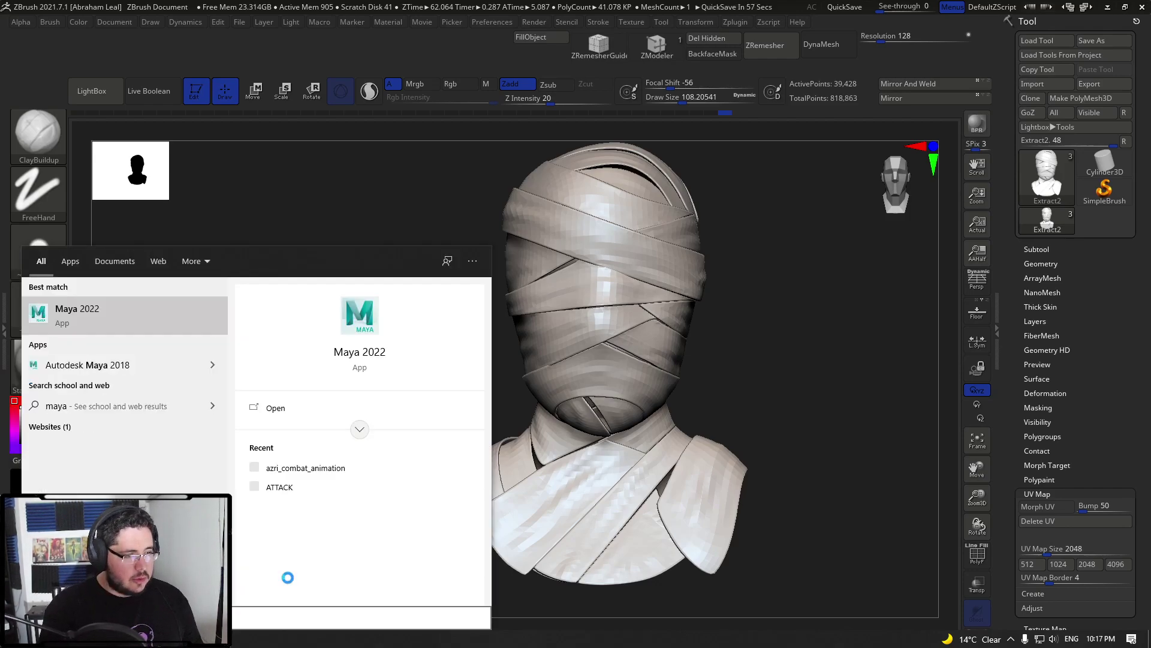
{"action": "key", "text": "BackSpace"}
{"action": "key", "text": "BackSpace"}
{"action": "key", "text": "BackSpace"}
{"action": "key", "text": "BackSpace"}
{"action": "type", "text": "maya"}
{"action": "key", "text": "Return"}
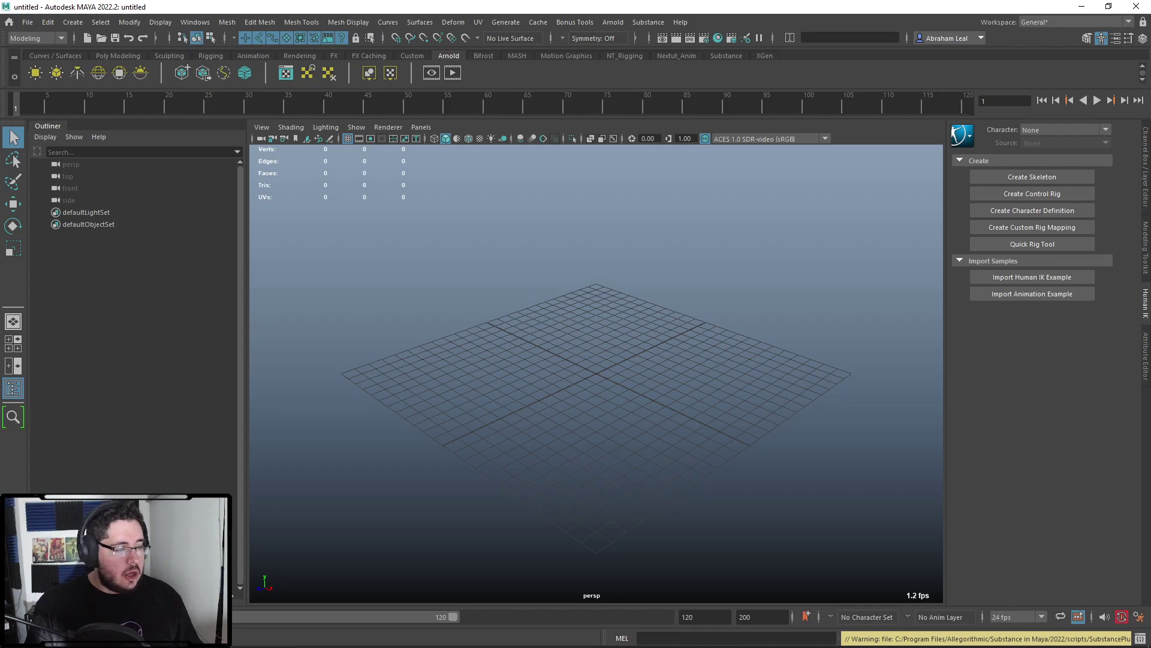
- Open File Explorer and go to the Mummy assets folder inside ProyectosCritical, 2021, Nextut_Live
{"action": "key", "text": "super+e"}
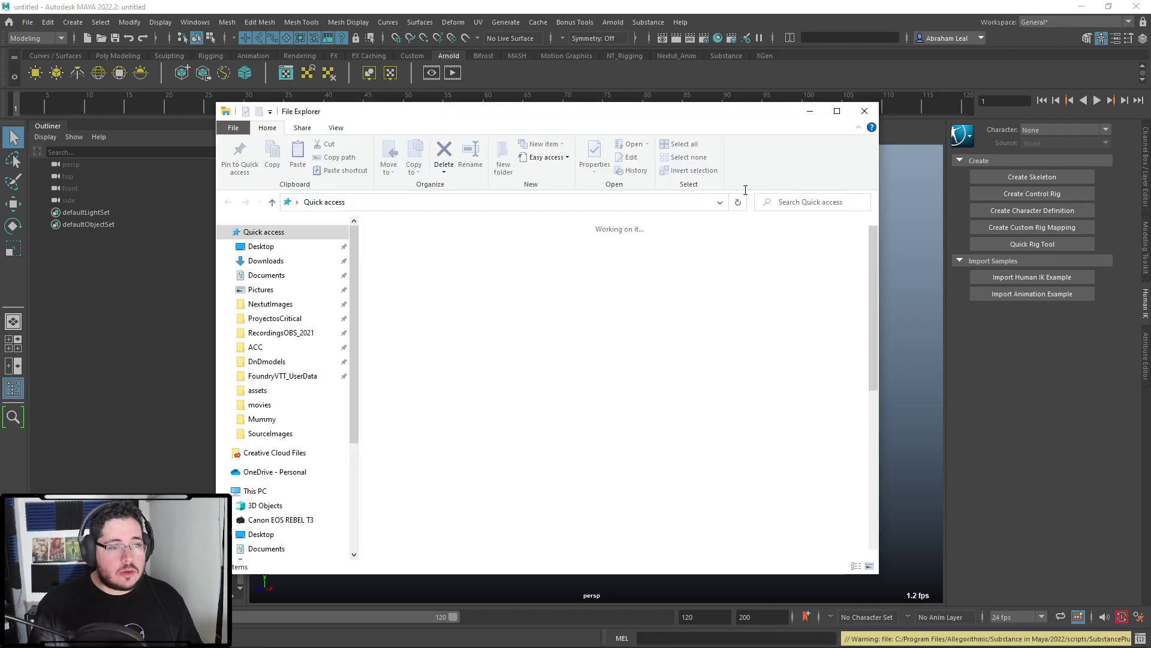
{"action": "left_click_drag", "start_coordinate": [488, 111], "coordinate": [329, 69]}
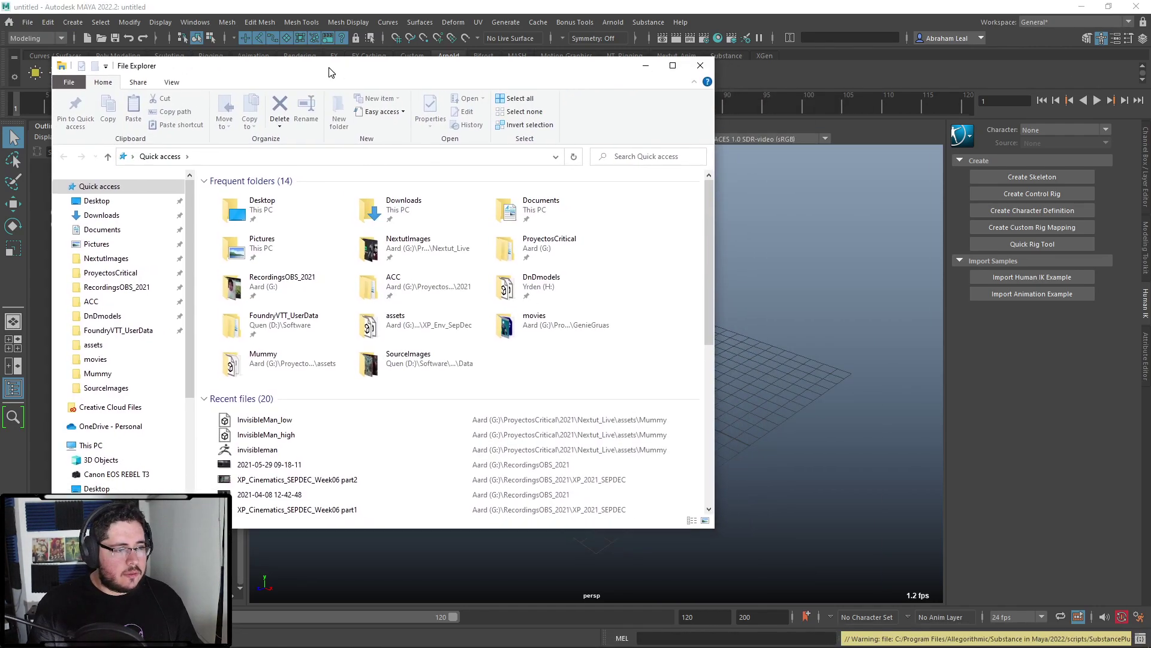
{"action": "left_click", "coordinate": [123, 273]}
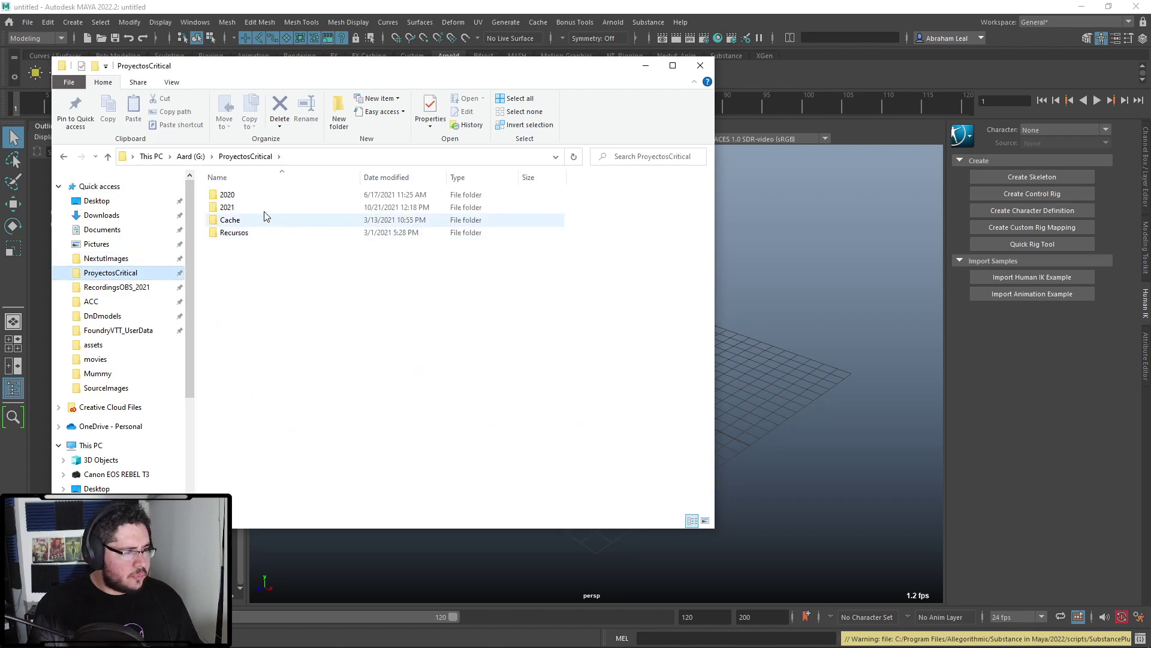
{"action": "double_click", "coordinate": [243, 203]}
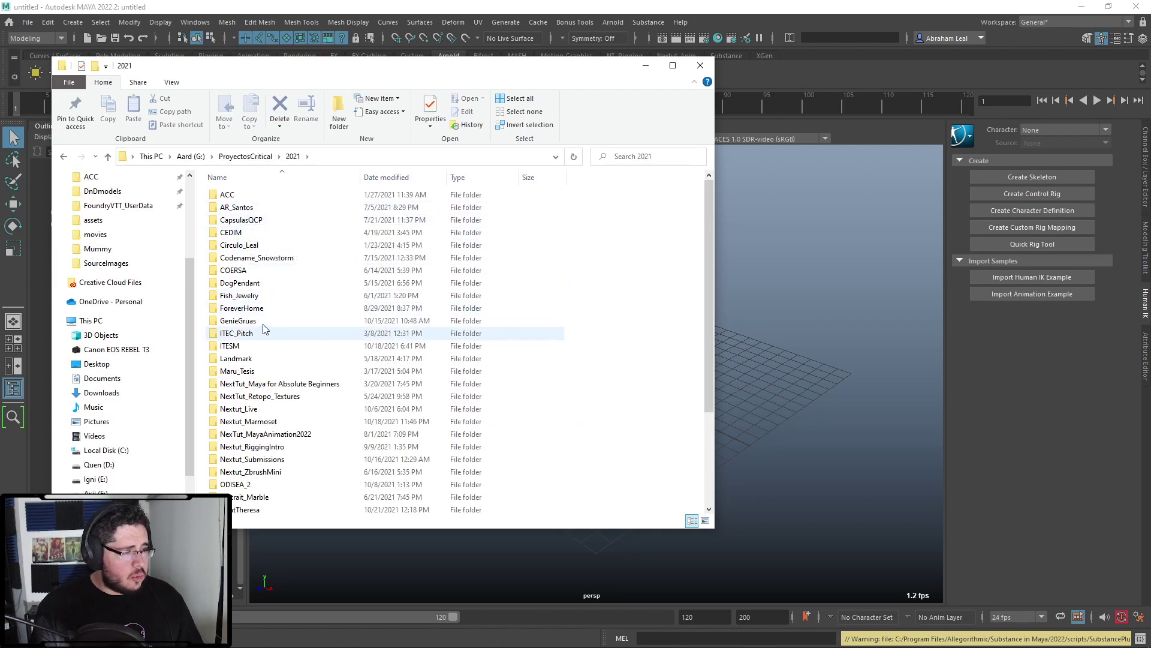
{"action": "scroll", "coordinate": [252, 360], "scroll_direction": "down", "scroll_amount": 3}
{"action": "scroll", "coordinate": [247, 414], "scroll_direction": "up", "scroll_amount": 2}
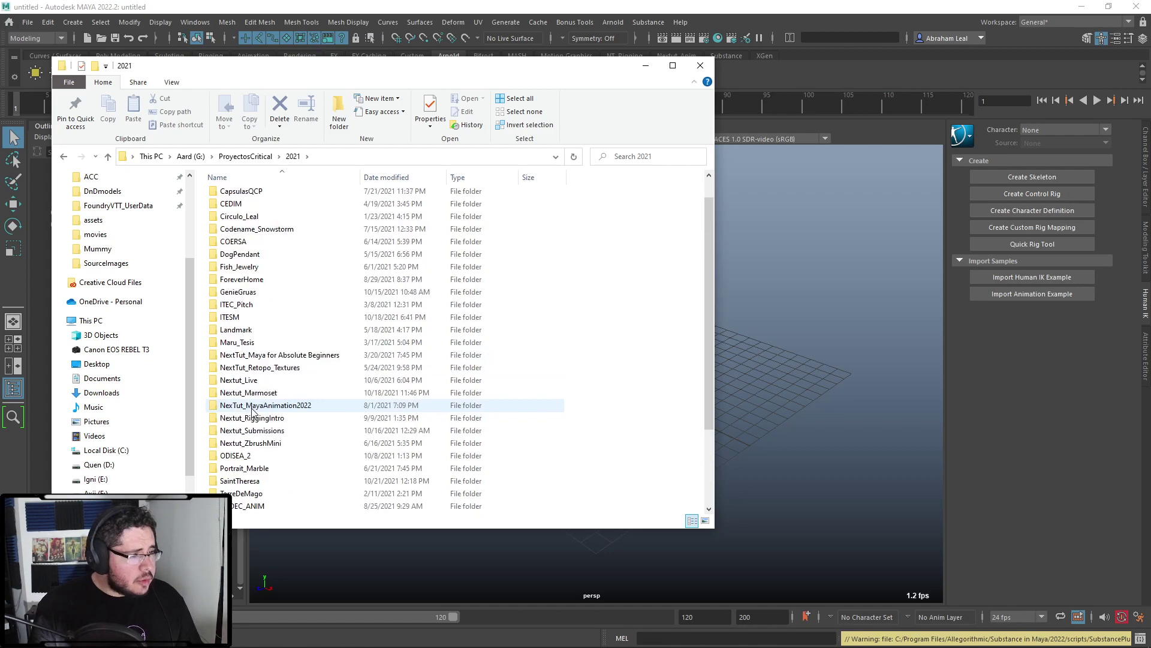
{"action": "double_click", "coordinate": [249, 383]}
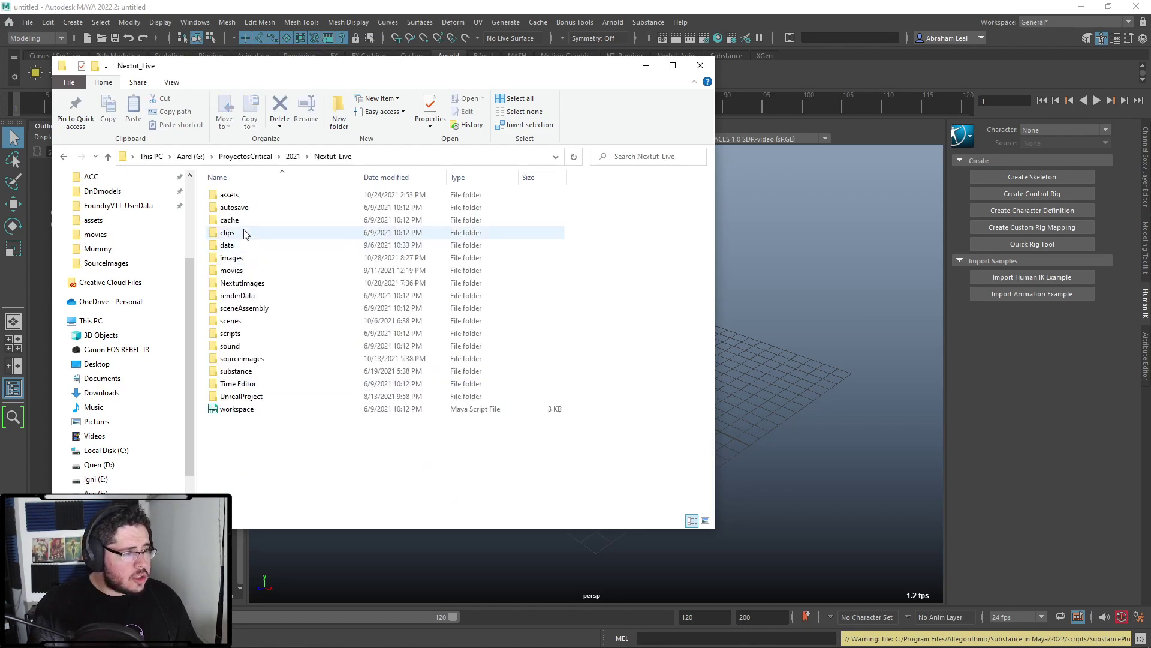
{"action": "double_click", "coordinate": [249, 195]}
{"action": "double_click", "coordinate": [248, 322]}
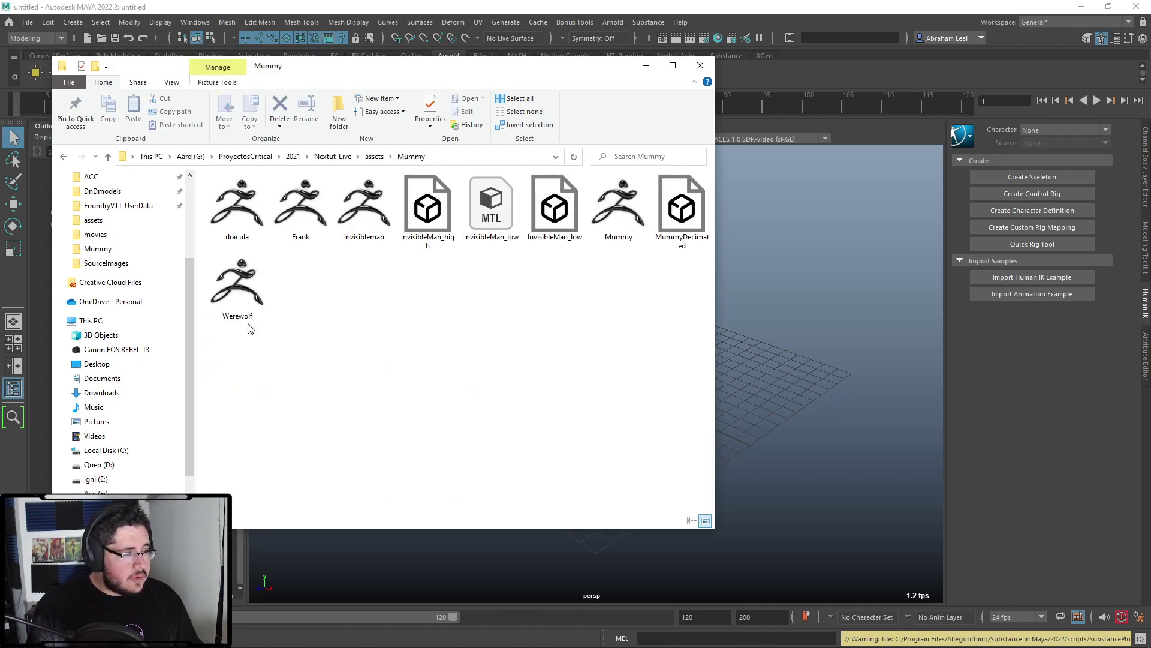
- Import the InvisibleMan_low OBJ from the Mummy folder into the Maya scene and inspect the bandages
{"action": "left_click", "coordinate": [559, 205]}
{"action": "left_click_drag", "start_coordinate": [559, 206], "coordinate": [738, 174]}
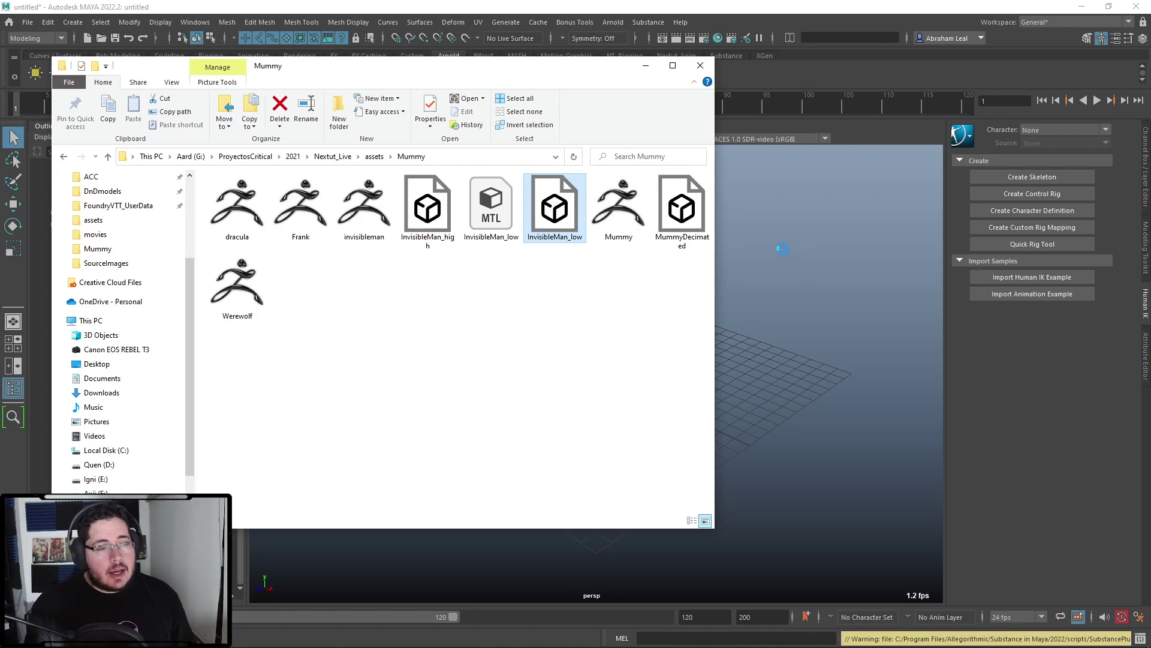
{"action": "left_click", "coordinate": [797, 292]}
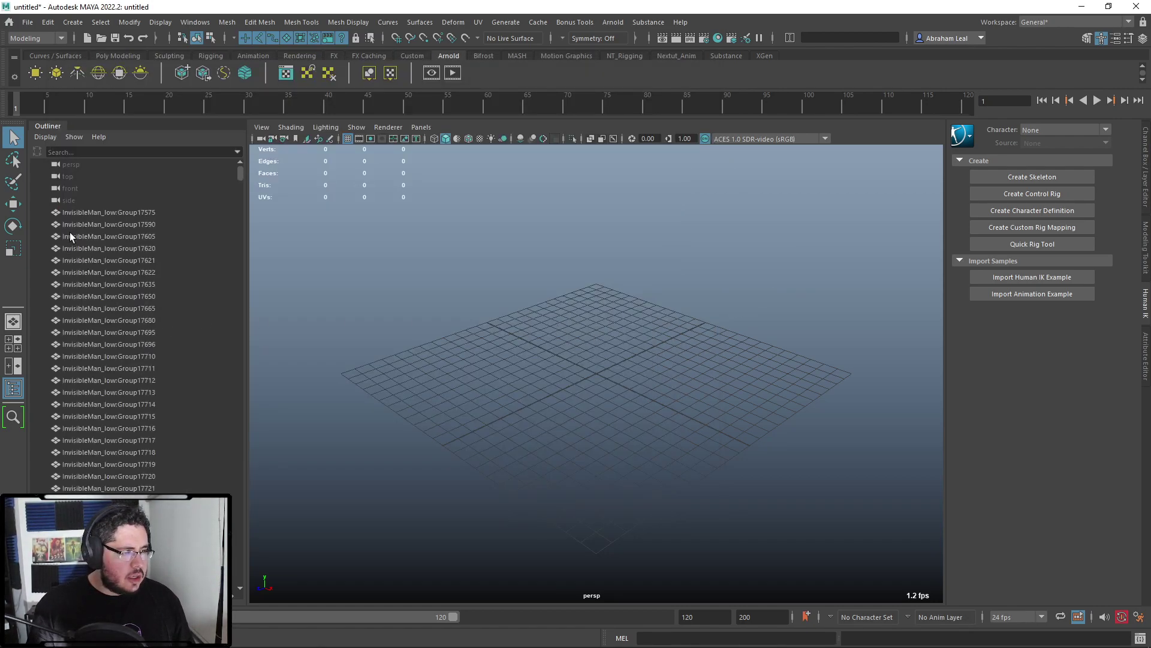
{"action": "left_click", "coordinate": [110, 213]}
{"action": "scroll", "coordinate": [578, 352], "scroll_direction": "up", "scroll_amount": 2}
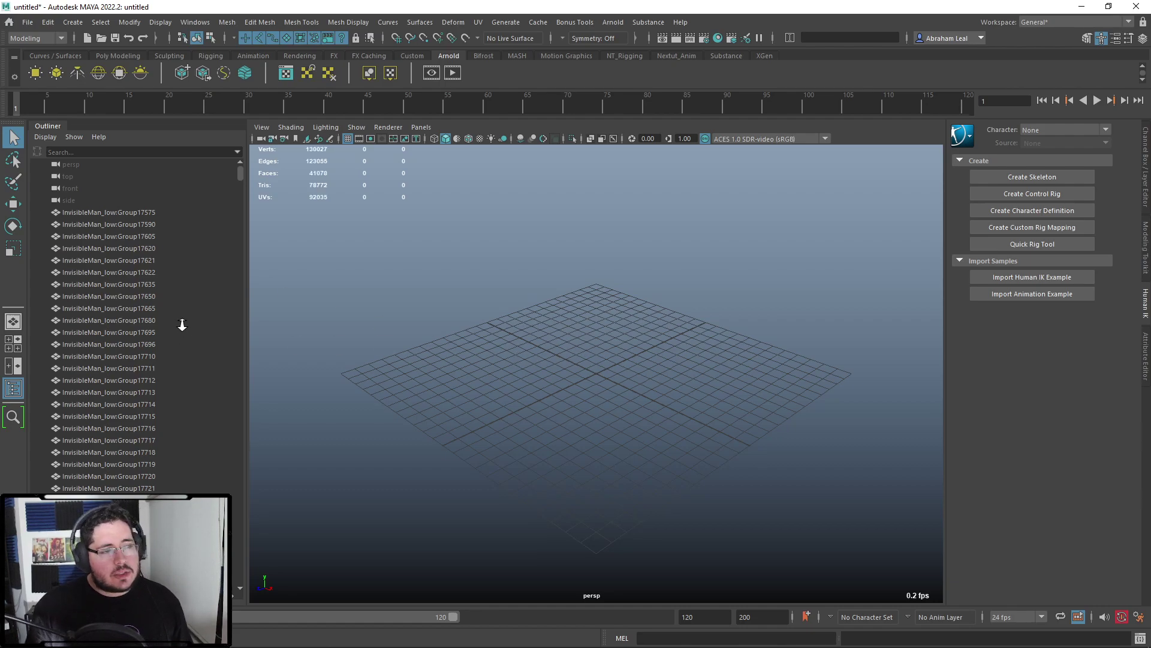
{"action": "scroll", "coordinate": [602, 331], "scroll_direction": "up", "scroll_amount": 10}
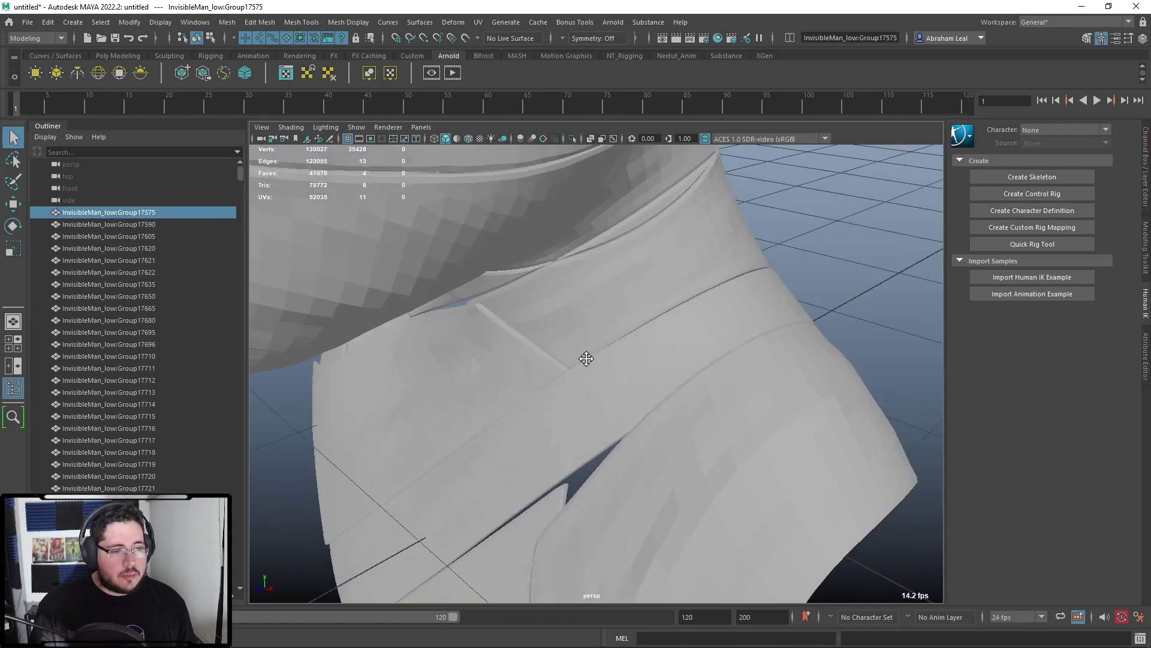
{"action": "left_click", "coordinate": [580, 277]}
{"action": "scroll", "coordinate": [574, 281], "scroll_direction": "down", "scroll_amount": 10}
{"action": "scroll", "coordinate": [570, 264], "scroll_direction": "up", "scroll_amount": 2}
{"action": "left_click", "coordinate": [561, 225]}
- Select all the imported InvisibleMan_low groups and remove them from the scene
{"action": "left_click", "coordinate": [105, 212]}
{"action": "left_click_drag", "start_coordinate": [240, 175], "coordinate": [240, 587]}
{"action": "left_click", "coordinate": [156, 560], "text": "shift"}
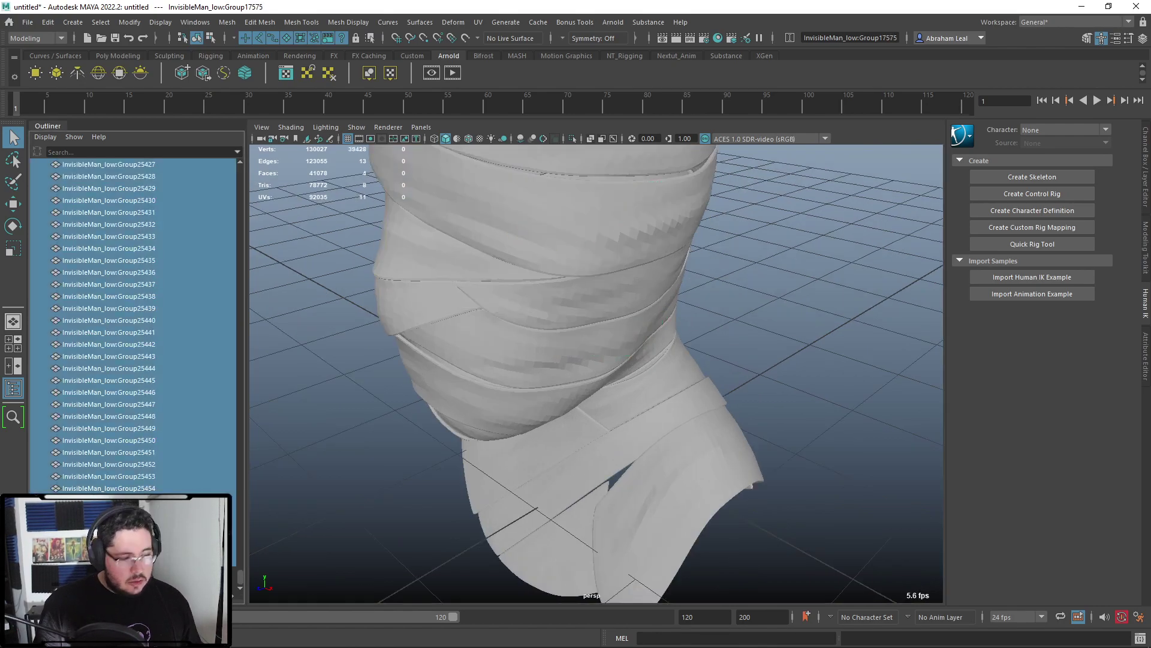
- Switch to ZBrush and examine the export scale and offset settings of the bandages tool
{"action": "key", "text": "alt+Tab"}
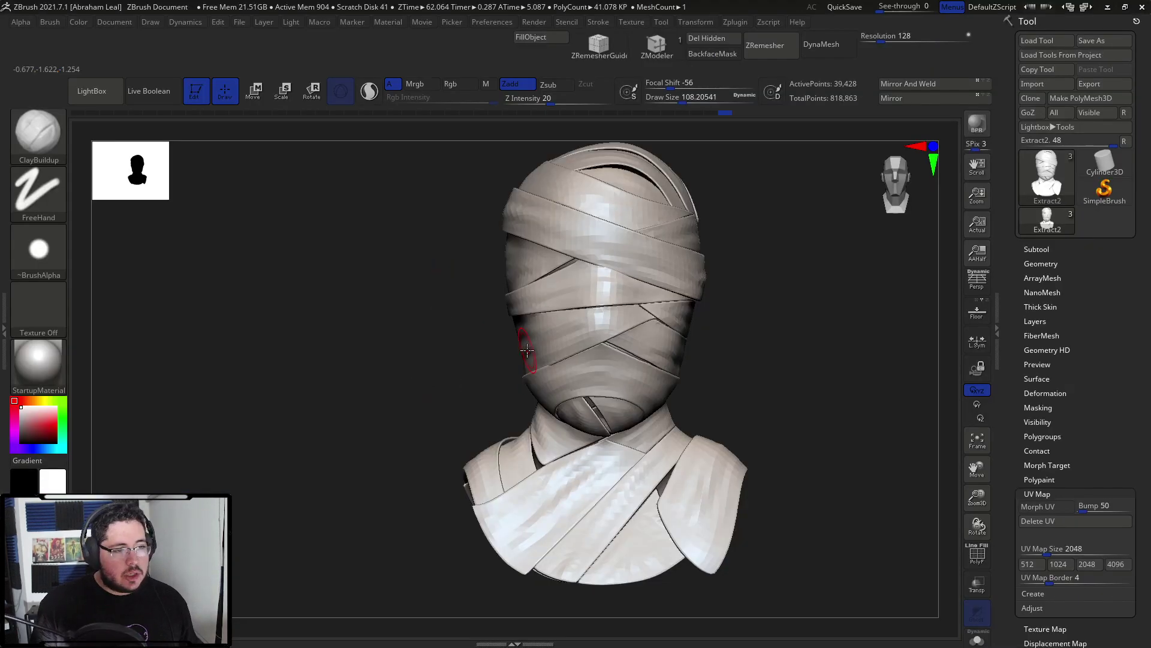
{"action": "left_click_drag", "start_coordinate": [1091, 342], "coordinate": [1082, 72]}
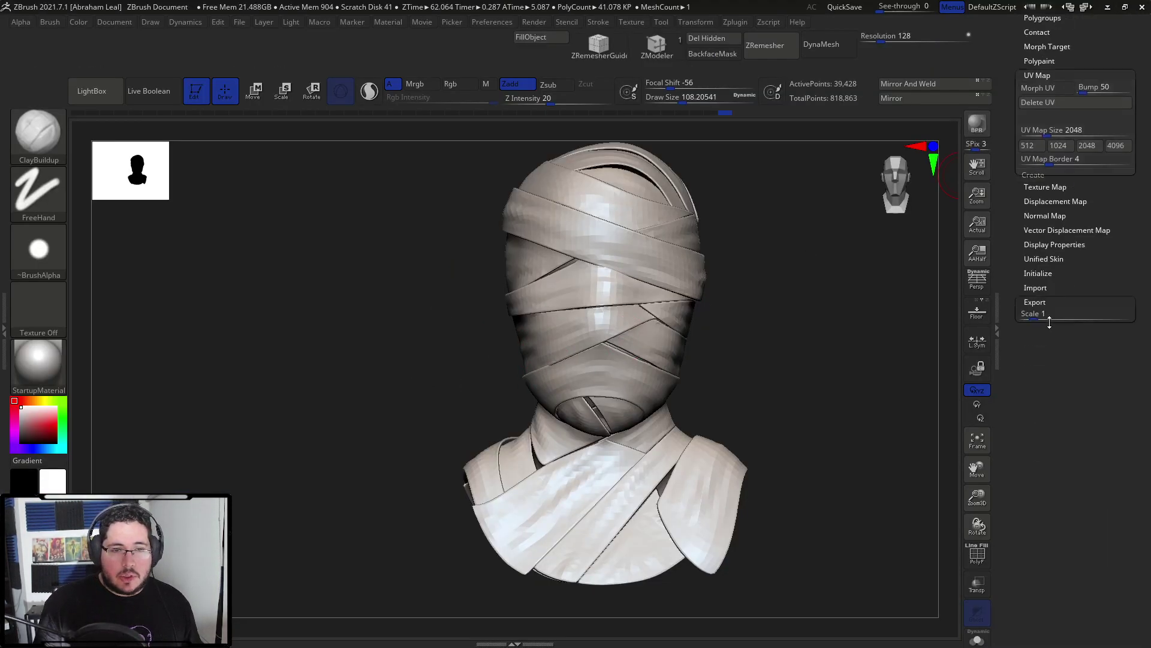
{"action": "left_click", "coordinate": [1036, 325]}
{"action": "left_click_drag", "start_coordinate": [1082, 286], "coordinate": [1077, 327]}
{"action": "left_click_drag", "start_coordinate": [1109, 218], "coordinate": [1101, 594]}
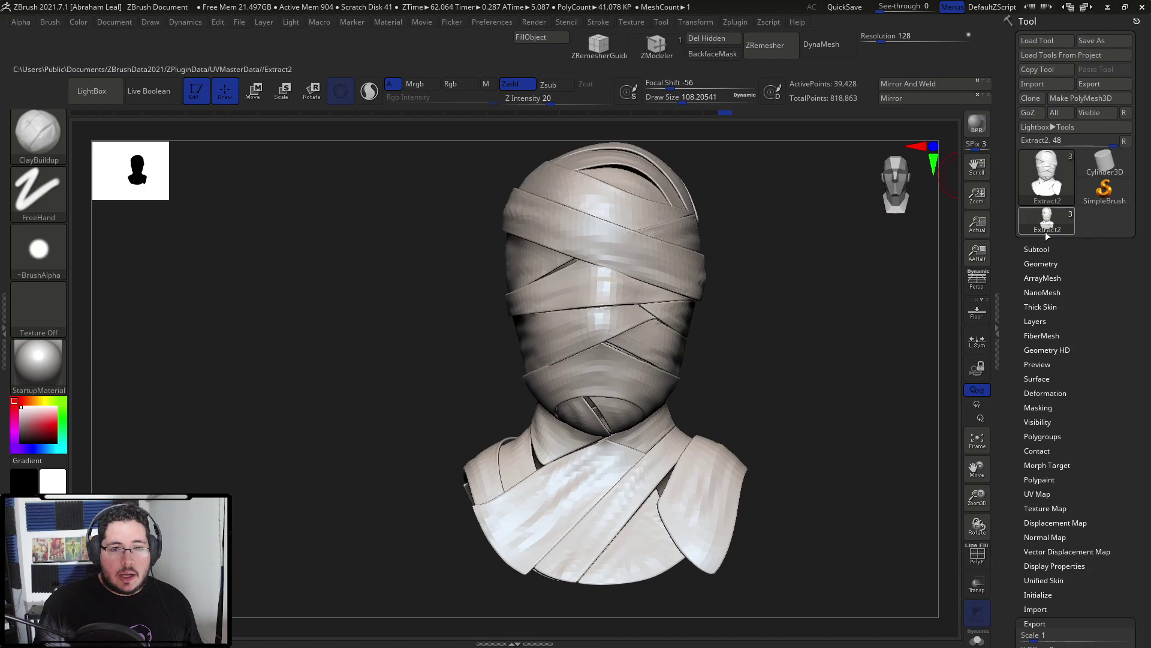
{"action": "left_click_drag", "start_coordinate": [870, 310], "coordinate": [819, 312]}
{"action": "left_click_drag", "start_coordinate": [1110, 467], "coordinate": [1121, 282]}
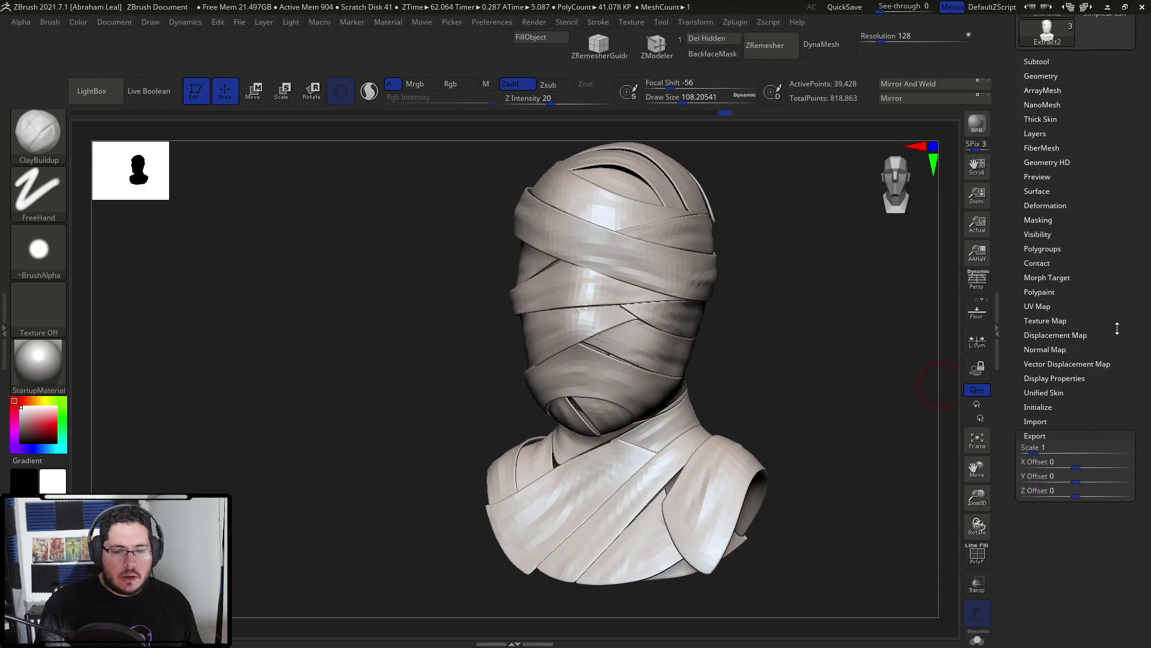
{"action": "left_click", "coordinate": [1067, 435]}
{"action": "left_click_drag", "start_coordinate": [1110, 299], "coordinate": [1110, 471]}
- Convert the low-resolution bandages into a PolyMesh3D and check the new tool's export settings
{"action": "left_click", "coordinate": [1096, 81]}
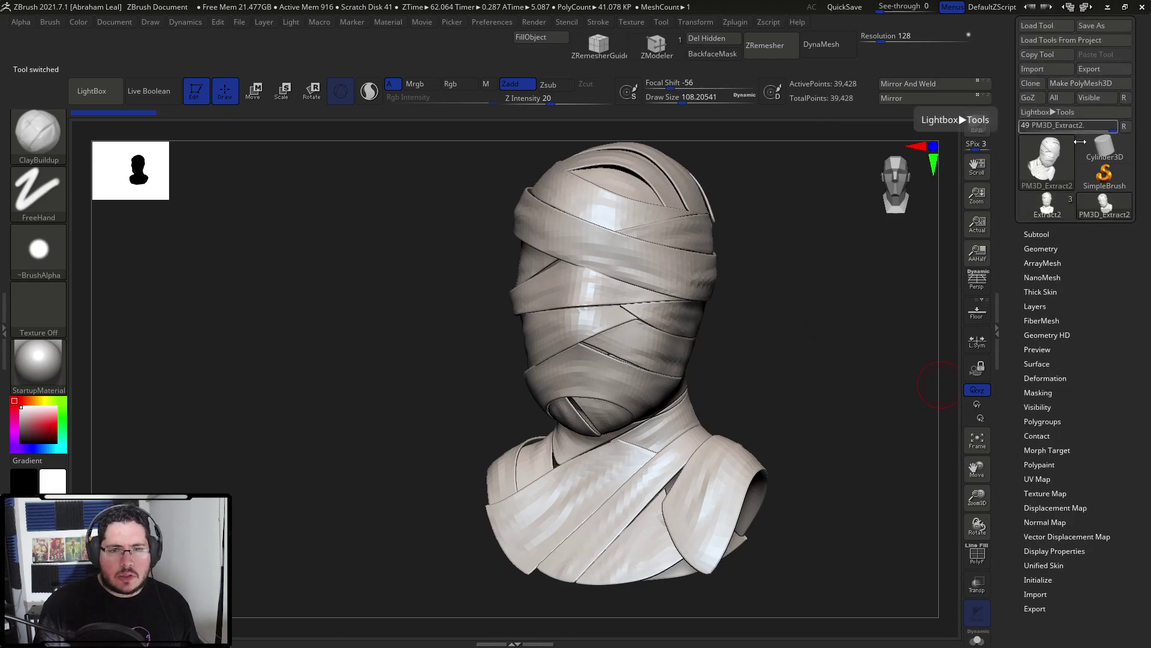
{"action": "left_click", "coordinate": [1106, 201]}
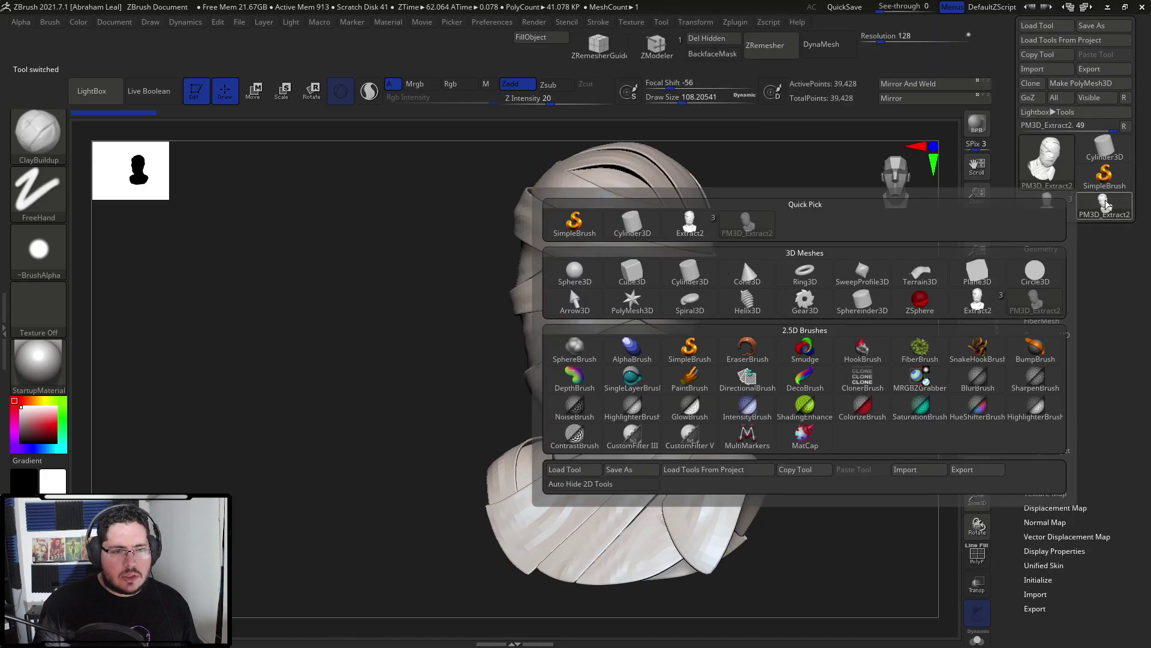
{"action": "left_click_drag", "start_coordinate": [1081, 642], "coordinate": [1069, 472]}
{"action": "left_click", "coordinate": [1043, 430]}
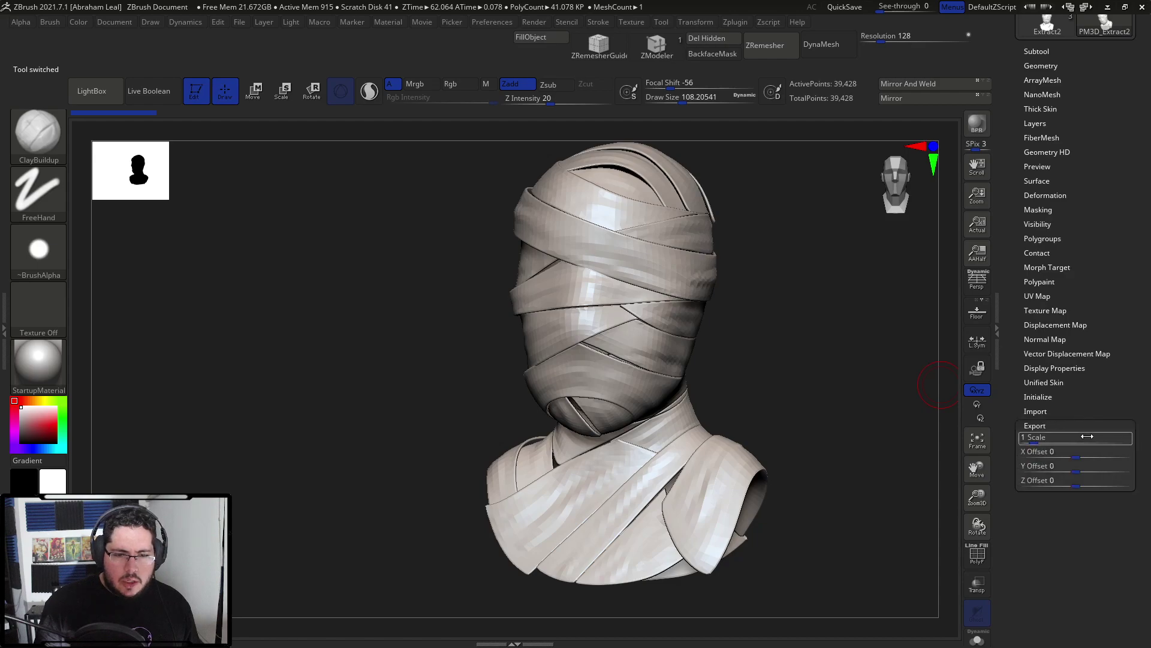
{"action": "left_click_drag", "start_coordinate": [1105, 352], "coordinate": [1103, 413]}
{"action": "left_click_drag", "start_coordinate": [821, 268], "coordinate": [824, 253]}
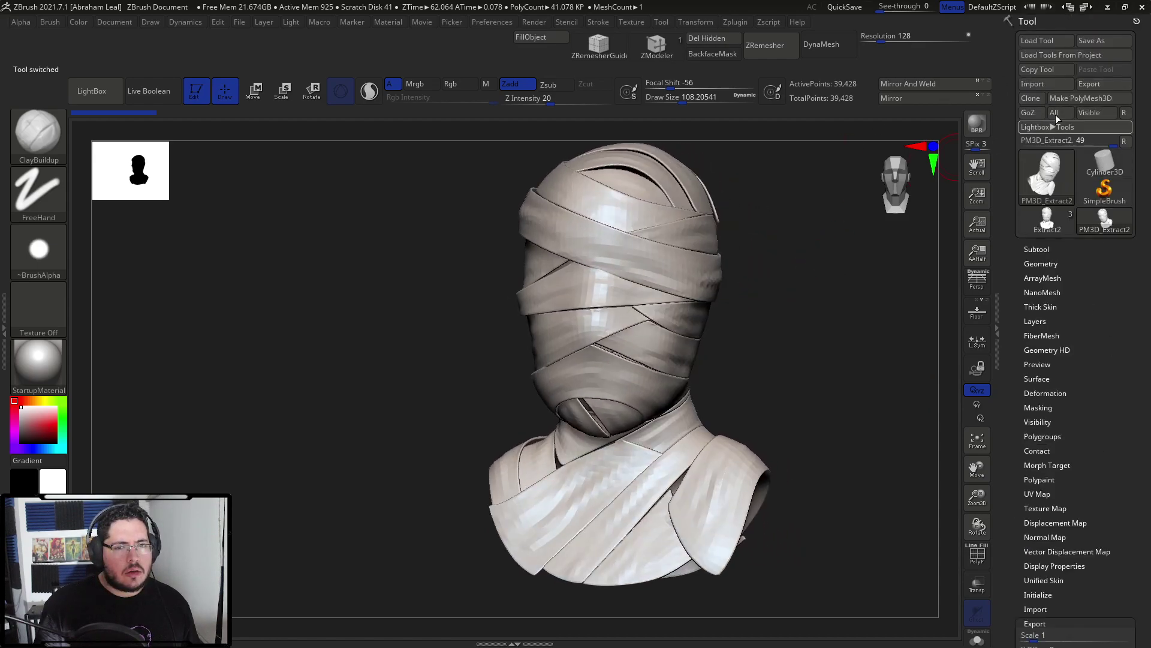
- Export the bandages as an FBX named invisibleman in the Mummy folder, using the Selected, FBX 2020 and Maya Y Up options
{"action": "left_click", "coordinate": [1090, 85]}
{"action": "left_click", "coordinate": [507, 325]}
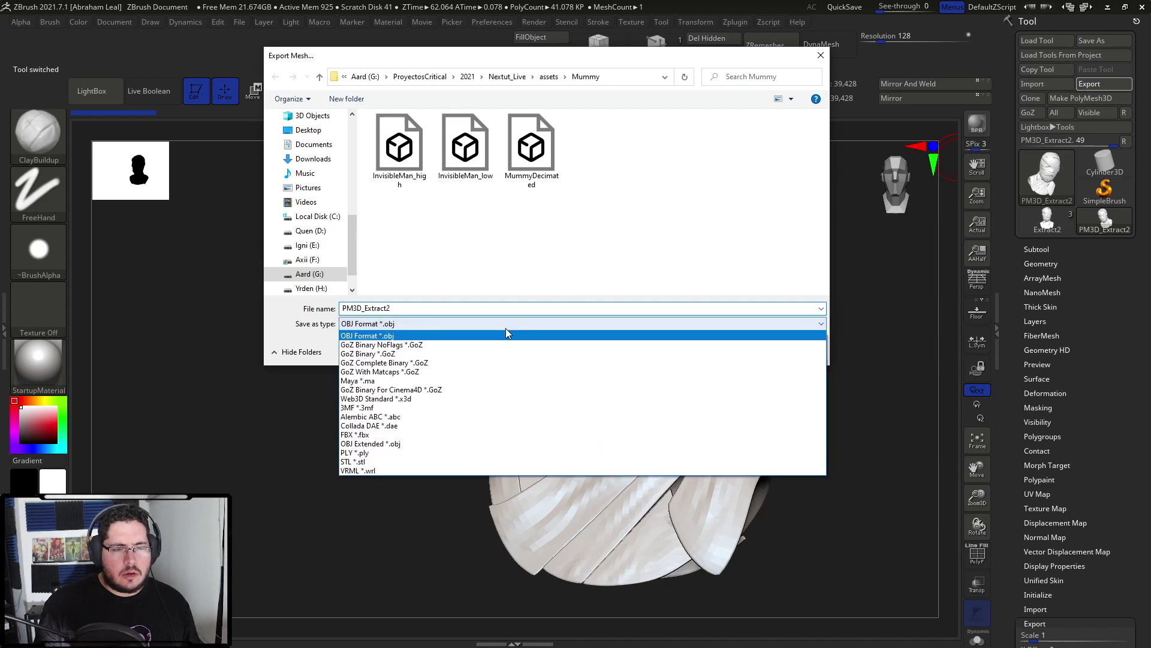
{"action": "left_click", "coordinate": [358, 435]}
{"action": "left_click", "coordinate": [420, 309]}
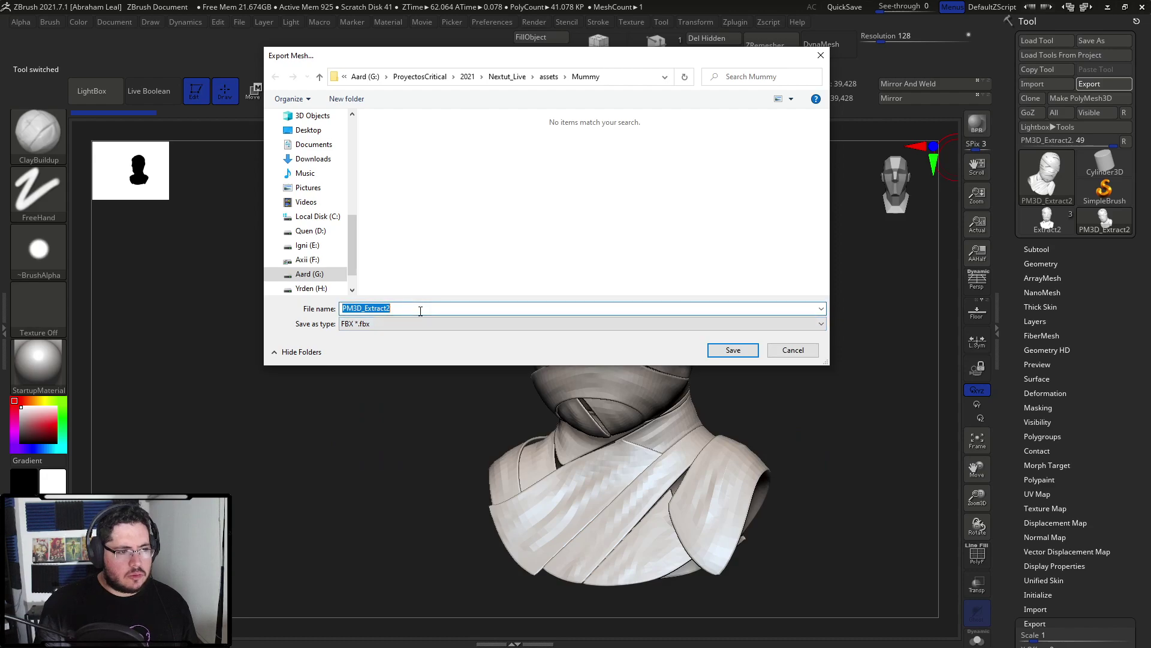
{"action": "type", "text": "invisibleman"}
{"action": "key", "text": "Return"}
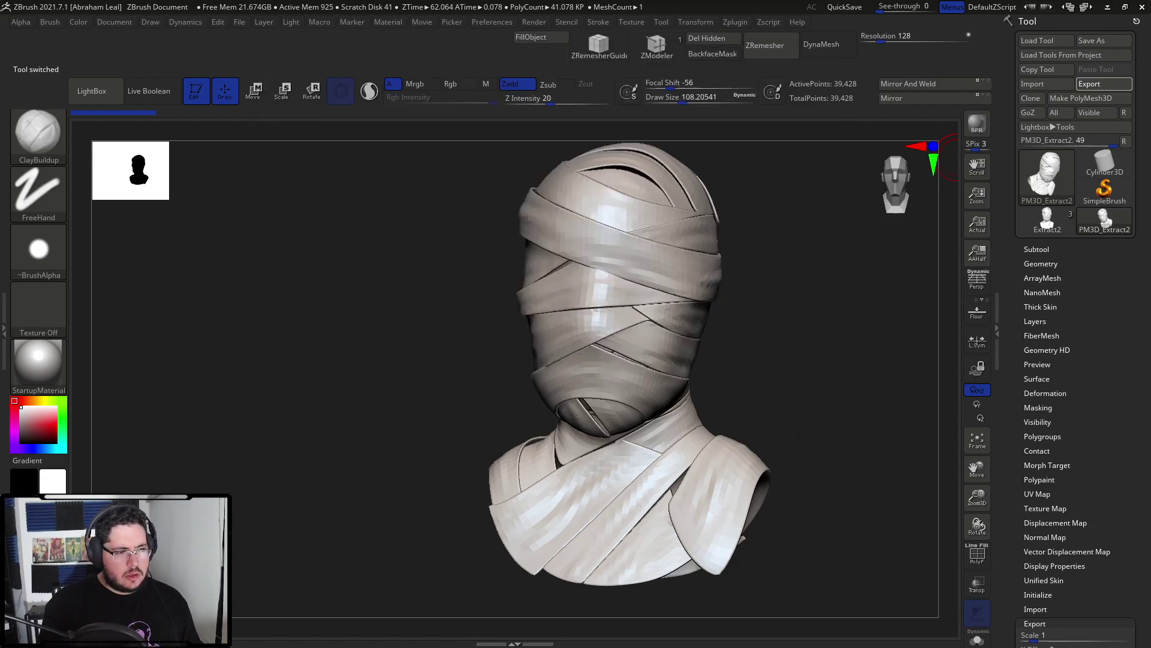
{"action": "key", "text": "alt+Tab"}
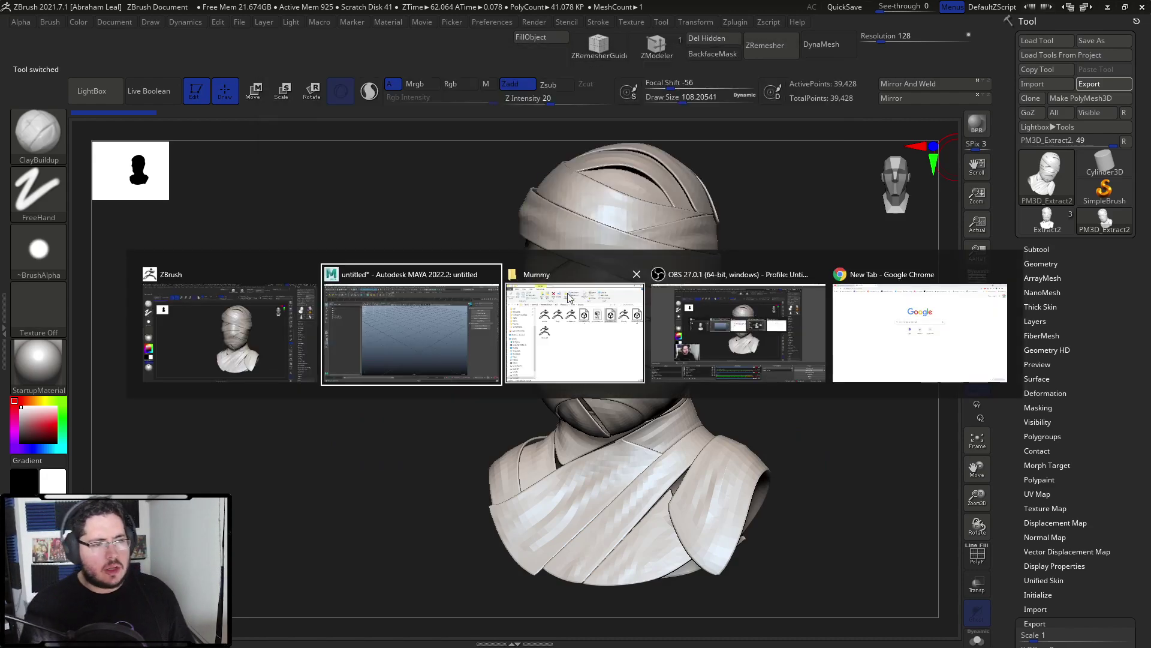
{"action": "key", "text": "alt+Tab"}
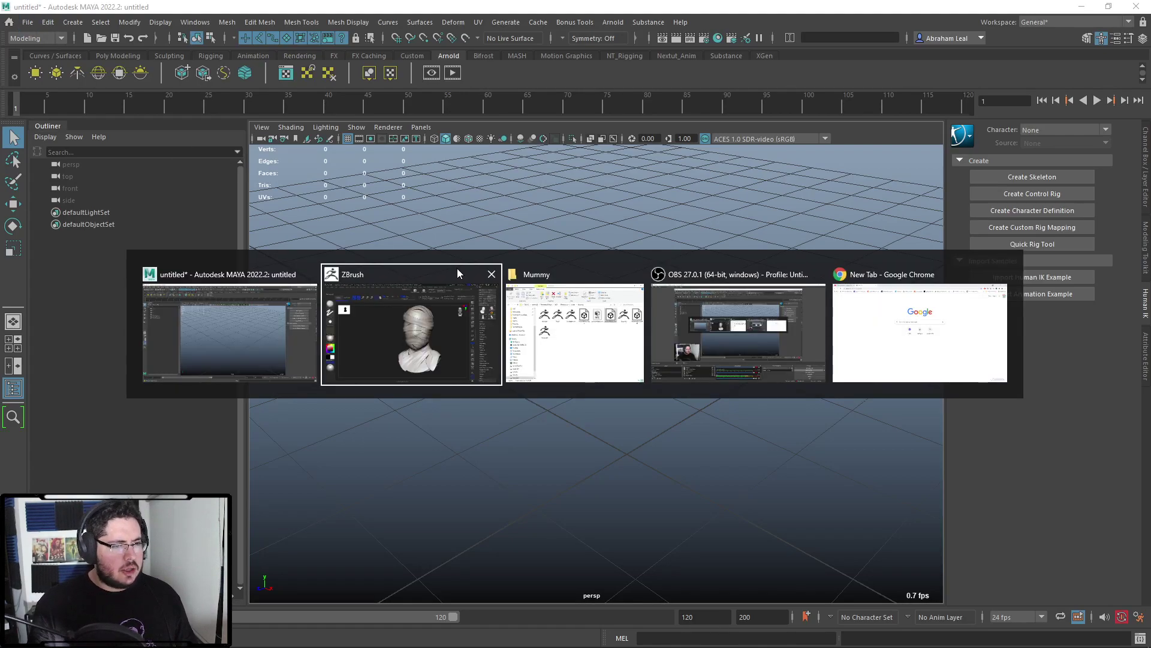
{"action": "left_click", "coordinate": [622, 362]}
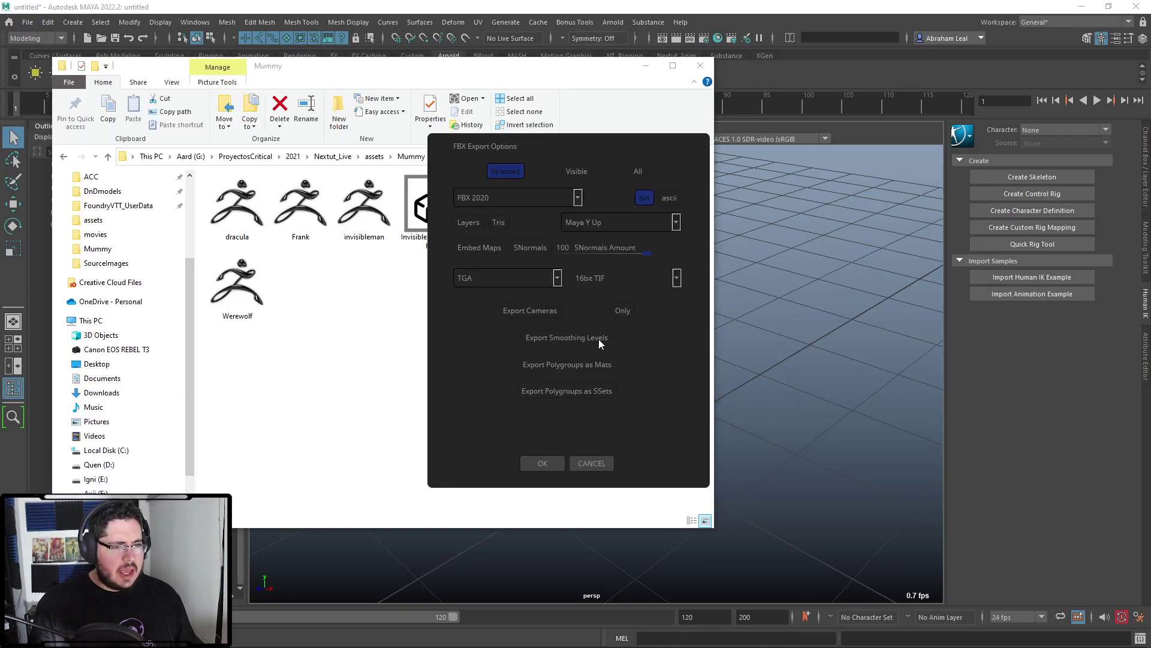
{"action": "left_click", "coordinate": [541, 462]}
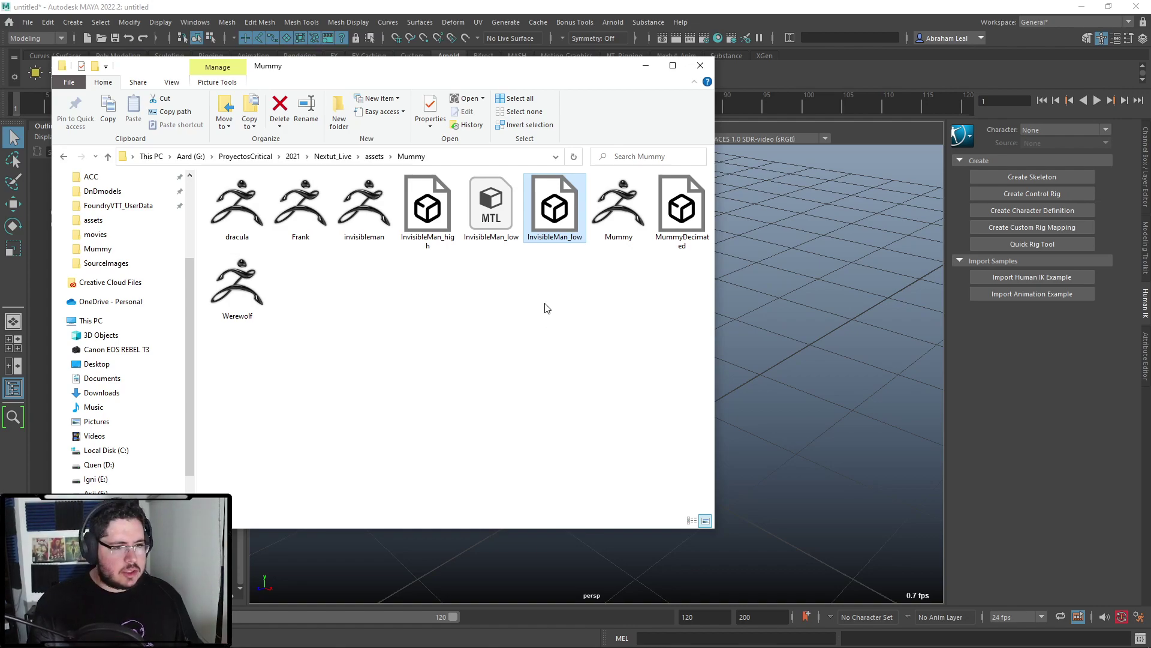
- Import the invisibleman FBX from the Mummy folder into the Maya scene
{"action": "left_click", "coordinate": [551, 288]}
{"action": "key", "text": "alt+Tab"}
{"action": "key", "text": "alt+Tab"}
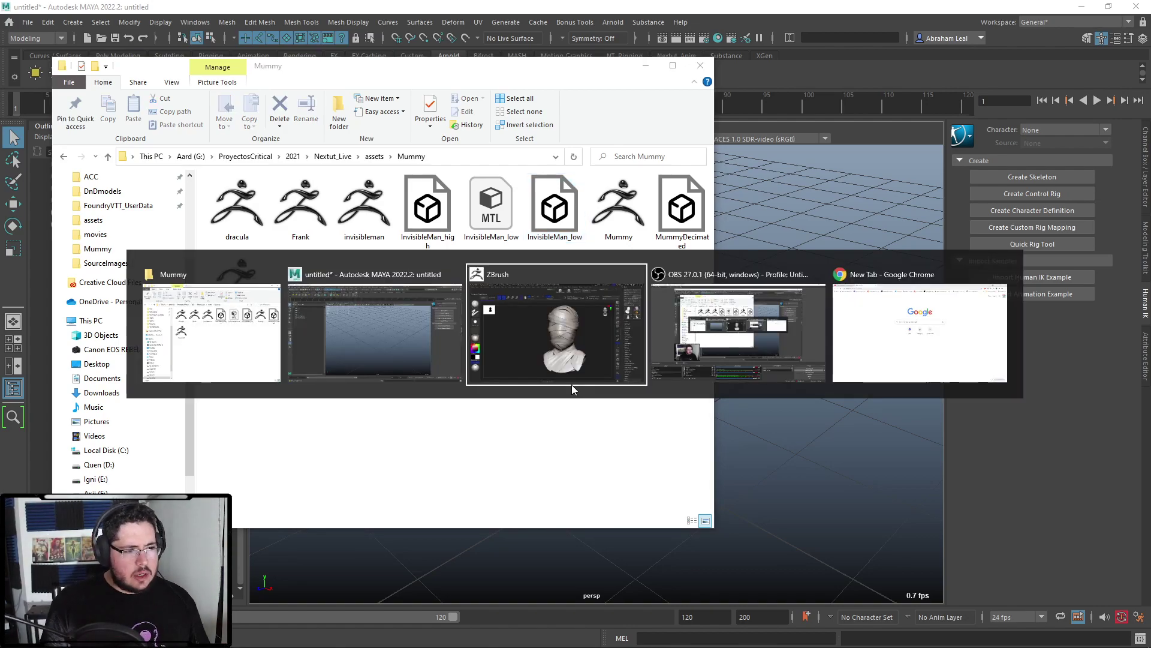
{"action": "key", "text": "alt+Tab"}
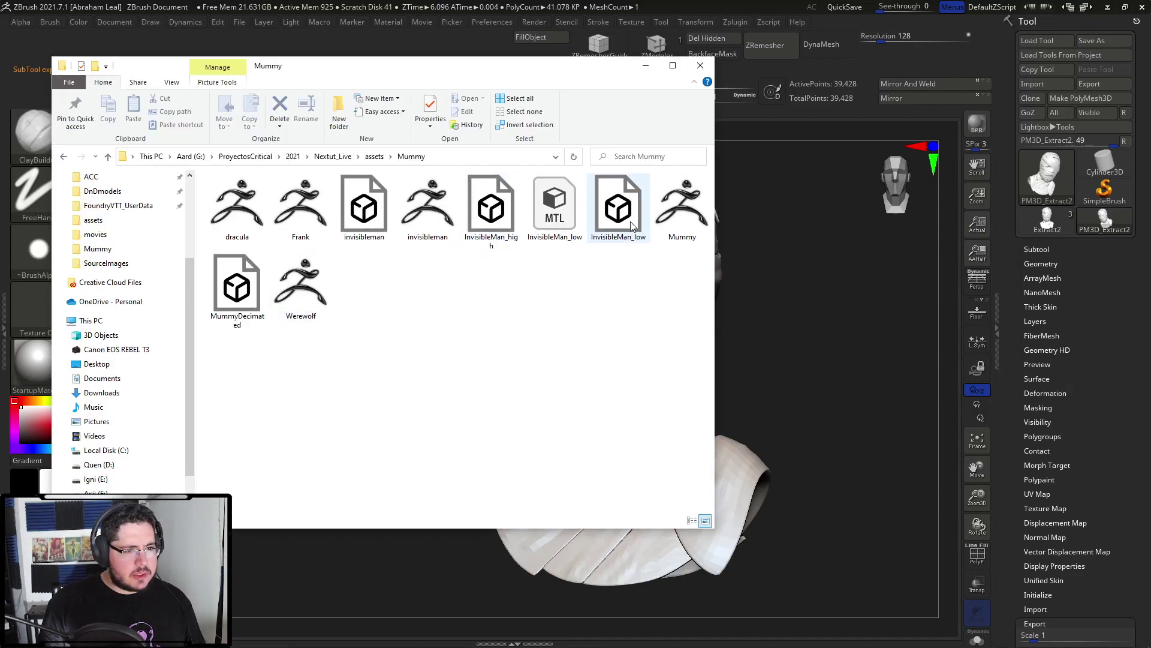
{"action": "left_click", "coordinate": [364, 207]}
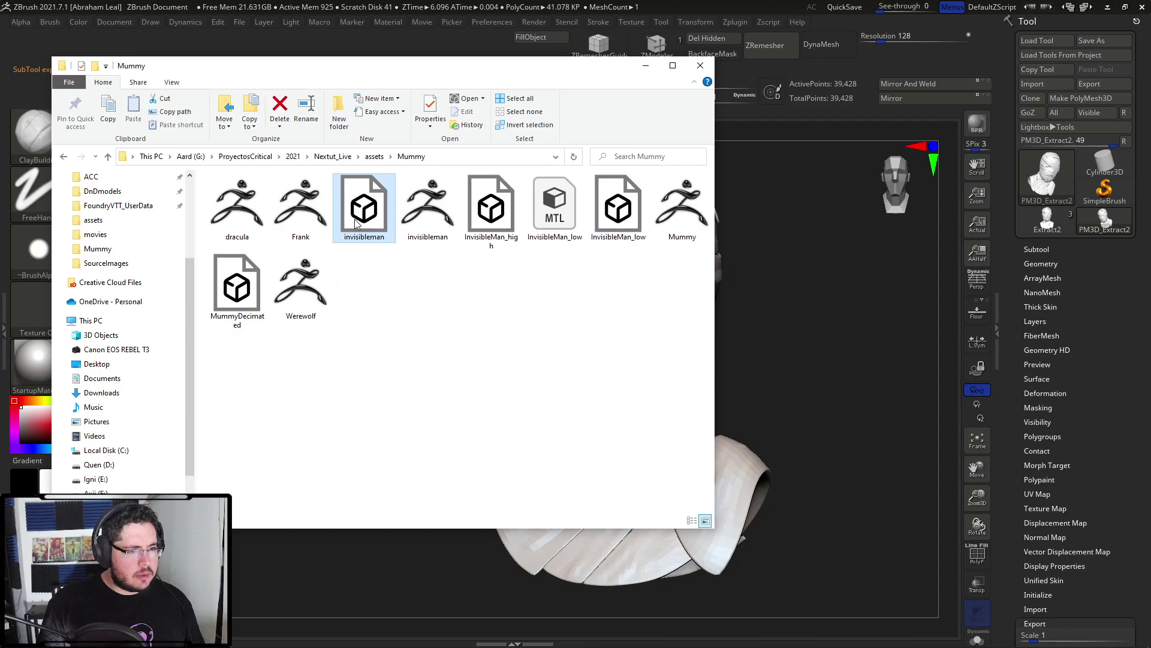
{"action": "left_click", "coordinate": [250, 641]}
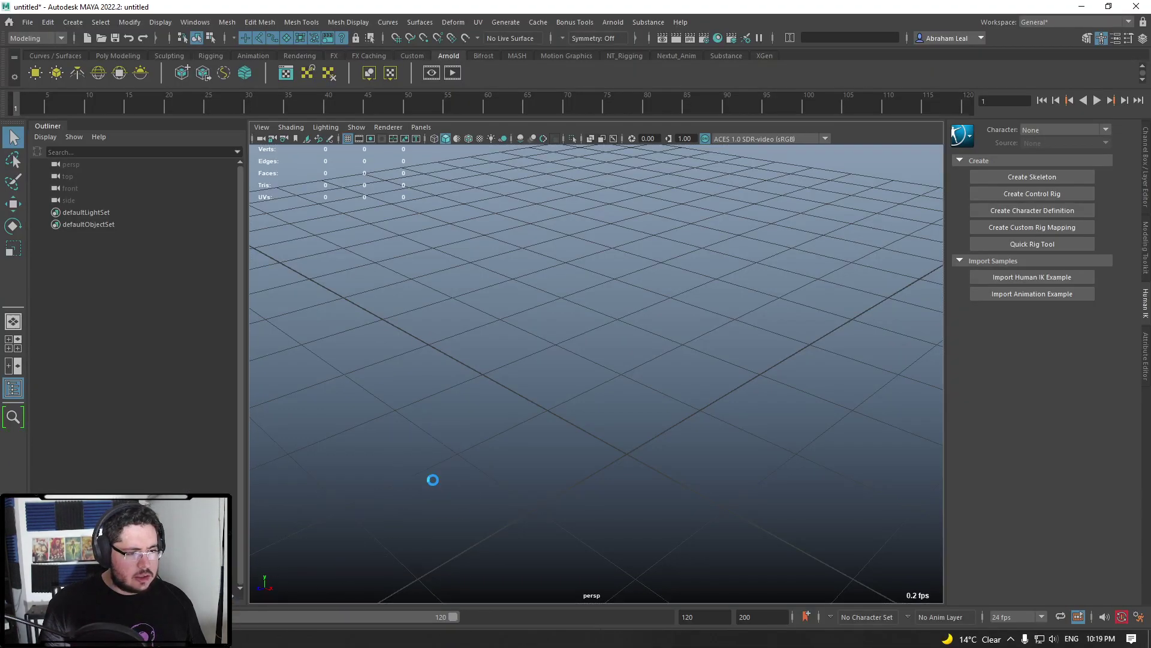
{"action": "scroll", "coordinate": [525, 304], "scroll_direction": "down", "scroll_amount": 5}
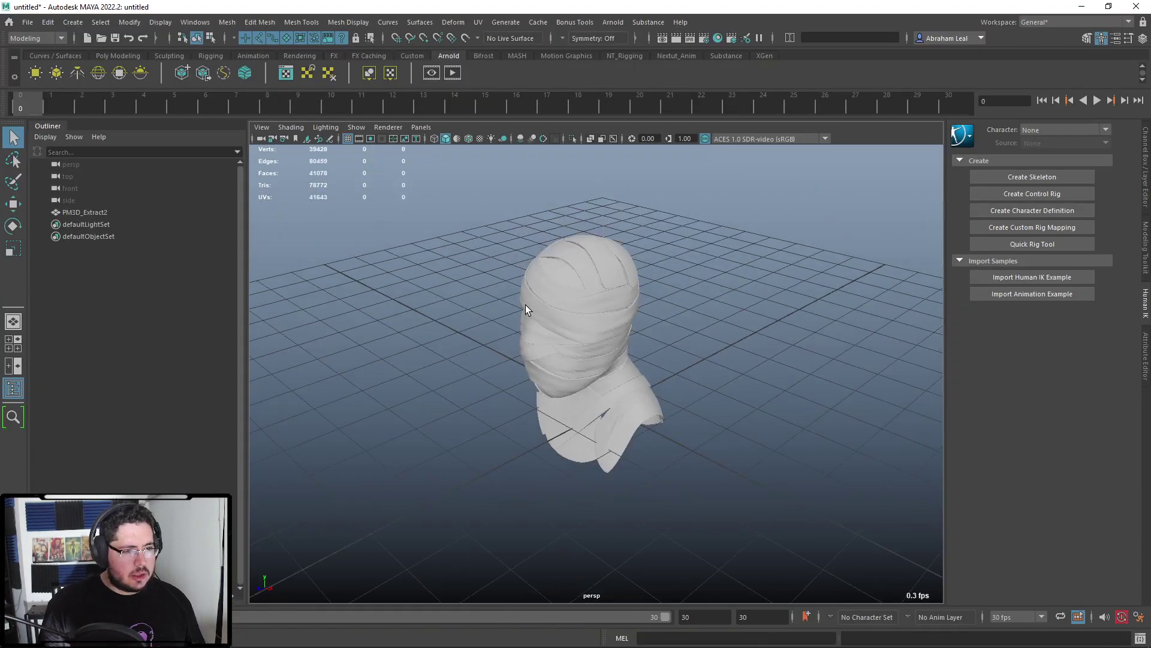
- Select the imported bandages and open the UV Editor to examine their UV islands and checker pattern on the mesh
{"action": "left_click", "coordinate": [558, 327]}
{"action": "scroll", "coordinate": [564, 334], "scroll_direction": "up", "scroll_amount": 5}
{"action": "left_click_drag", "start_coordinate": [565, 337], "coordinate": [560, 304], "text": "alt"}
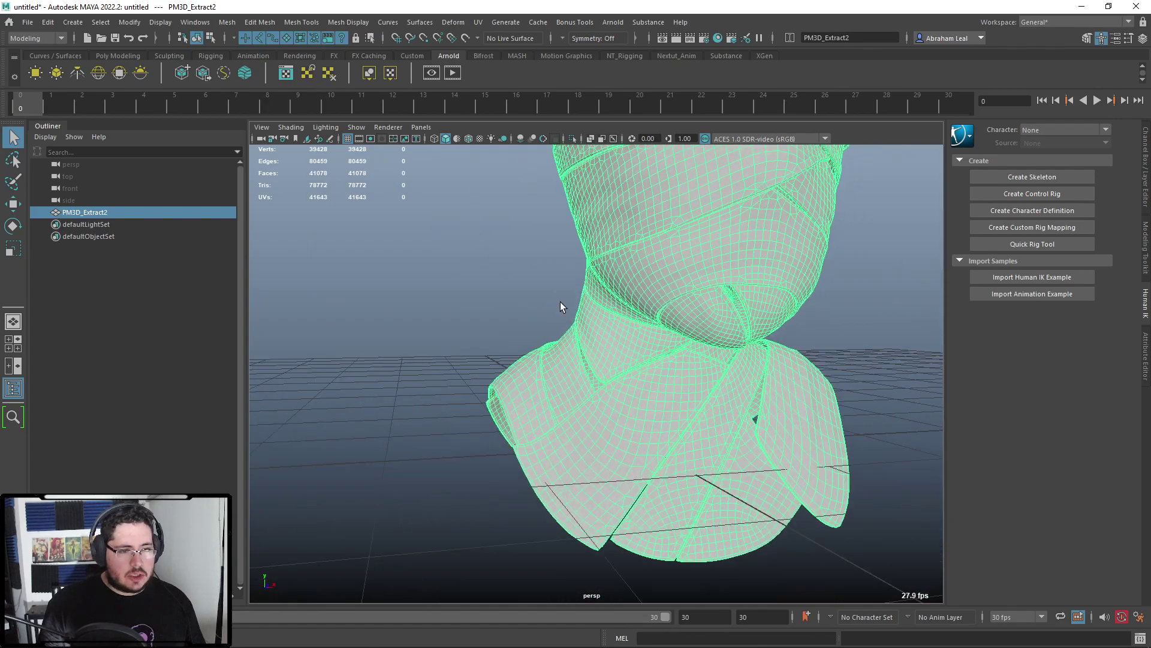
{"action": "left_click", "coordinate": [478, 22]}
{"action": "left_click", "coordinate": [502, 47]}
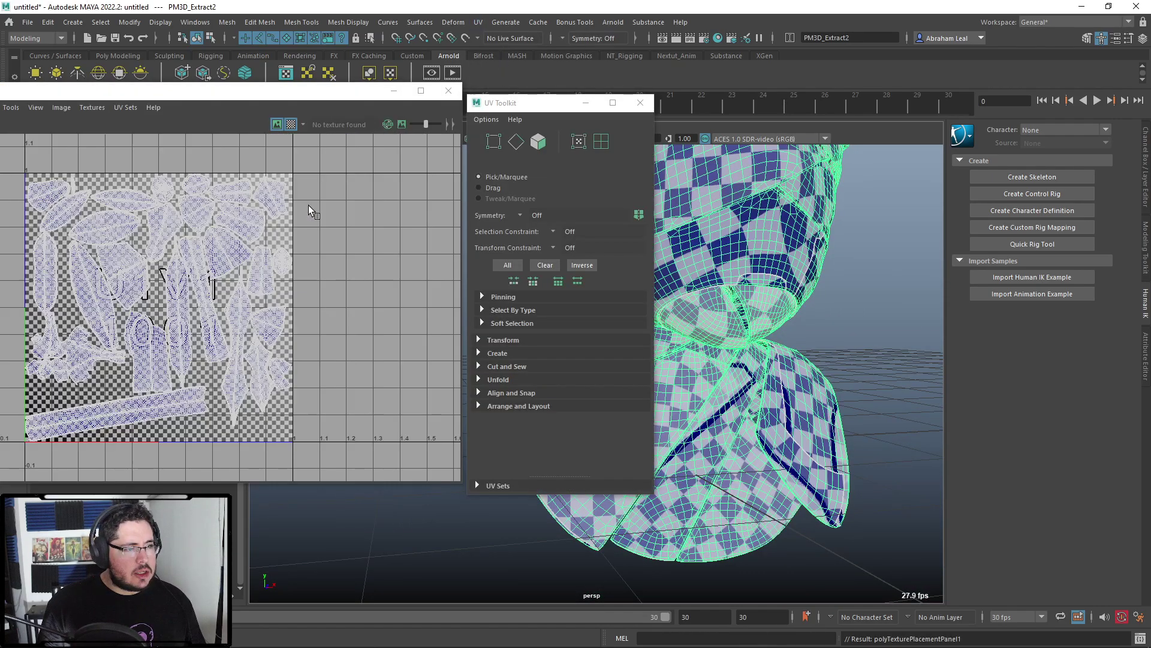
{"action": "left_click_drag", "start_coordinate": [699, 246], "coordinate": [747, 284], "text": "alt"}
{"action": "middle_click_drag", "start_coordinate": [725, 328], "coordinate": [784, 333], "text": "alt"}
{"action": "left_click_drag", "start_coordinate": [783, 333], "coordinate": [791, 367], "text": "alt"}
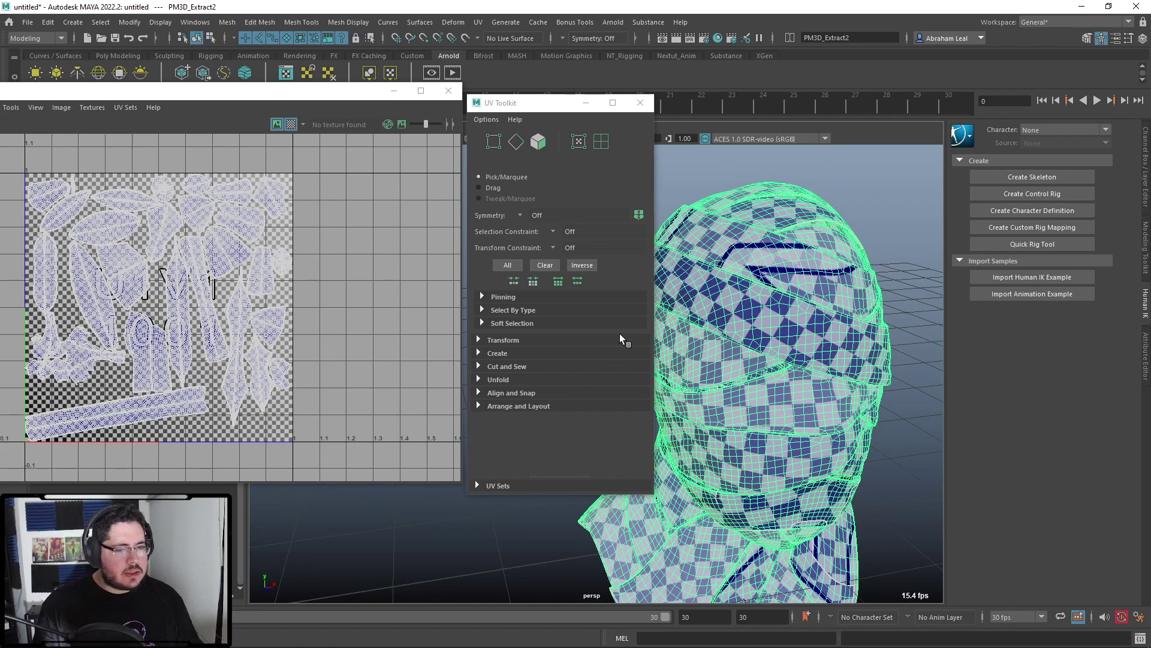
- Close the UV Toolkit and the UV Editor to return to the bandages in the viewport
{"action": "left_click", "coordinate": [641, 102]}
{"action": "left_click", "coordinate": [609, 153]}
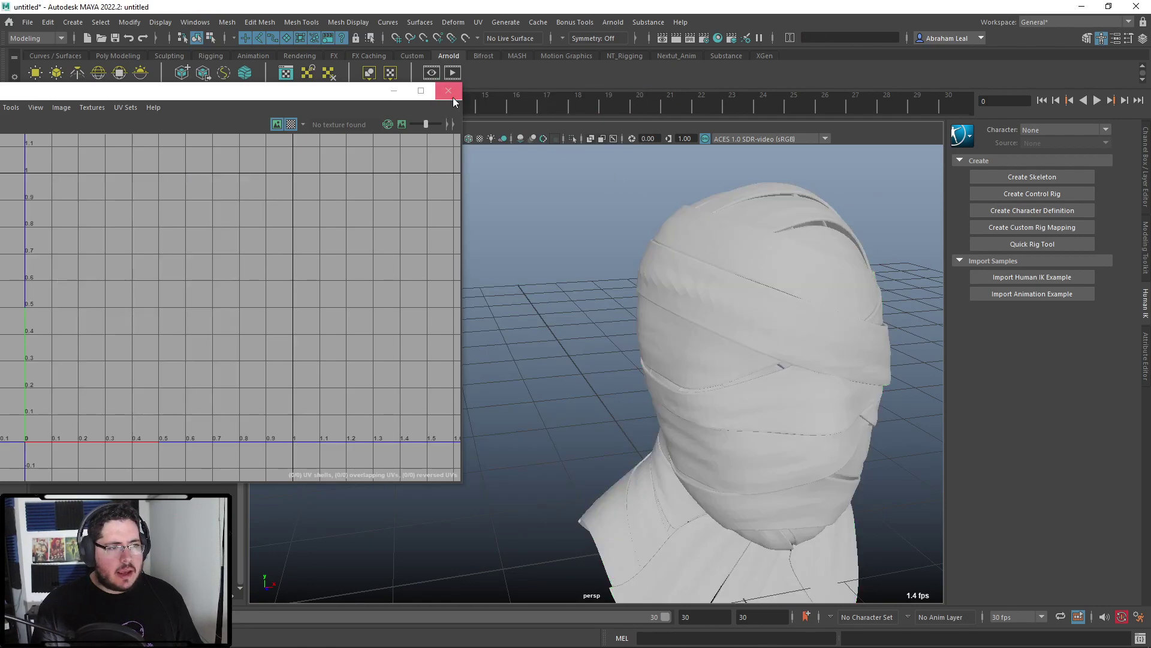
{"action": "left_click", "coordinate": [449, 91]}
- Soften the edges of the bandage mesh and inspect its smoothed shading
{"action": "scroll", "coordinate": [600, 263], "scroll_direction": "up", "scroll_amount": 5}
{"action": "scroll", "coordinate": [599, 270], "scroll_direction": "down", "scroll_amount": 2}
{"action": "left_click", "coordinate": [614, 254]}
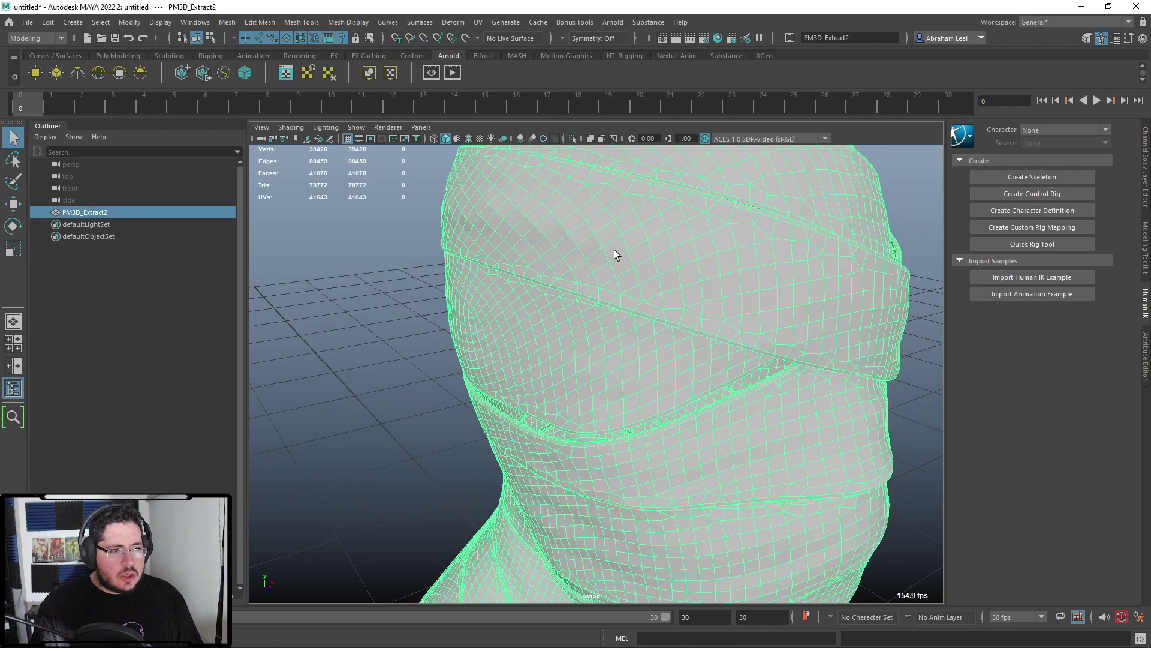
{"action": "left_click", "coordinate": [353, 23]}
{"action": "left_click", "coordinate": [358, 128]}
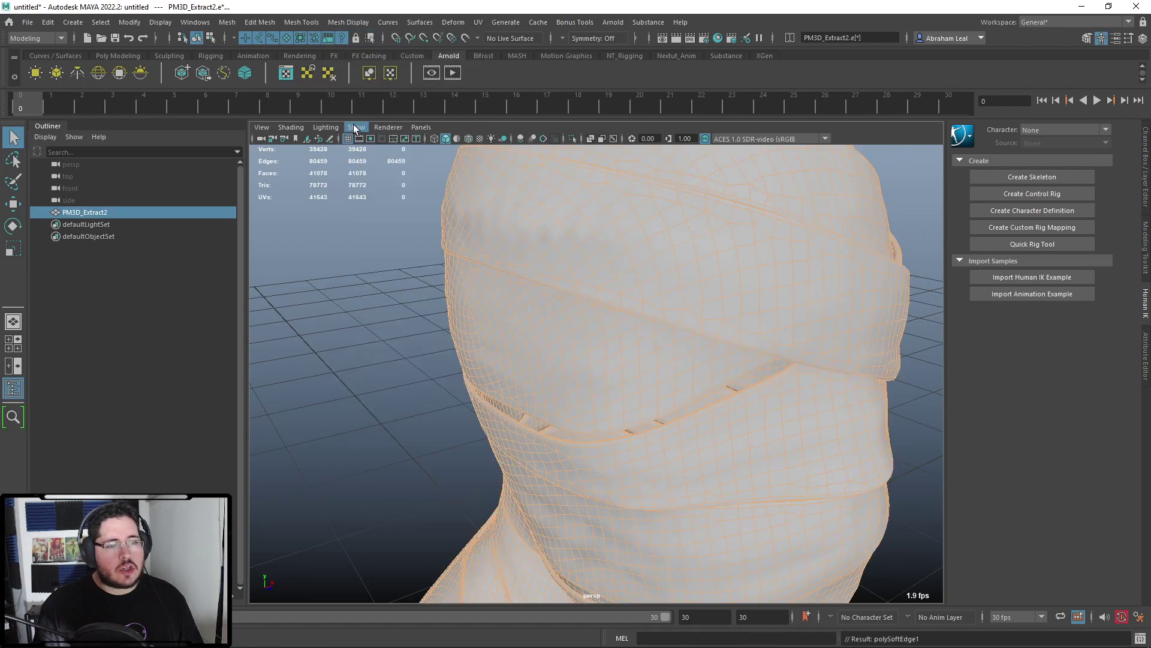
{"action": "left_click", "coordinate": [355, 241]}
{"action": "left_click_drag", "start_coordinate": [566, 296], "coordinate": [398, 275], "text": "alt"}
{"action": "scroll", "coordinate": [428, 277], "scroll_direction": "down", "scroll_amount": 6}
{"action": "scroll", "coordinate": [615, 277], "scroll_direction": "up", "scroll_amount": 8}
{"action": "scroll", "coordinate": [732, 318], "scroll_direction": "down", "scroll_amount": 3}
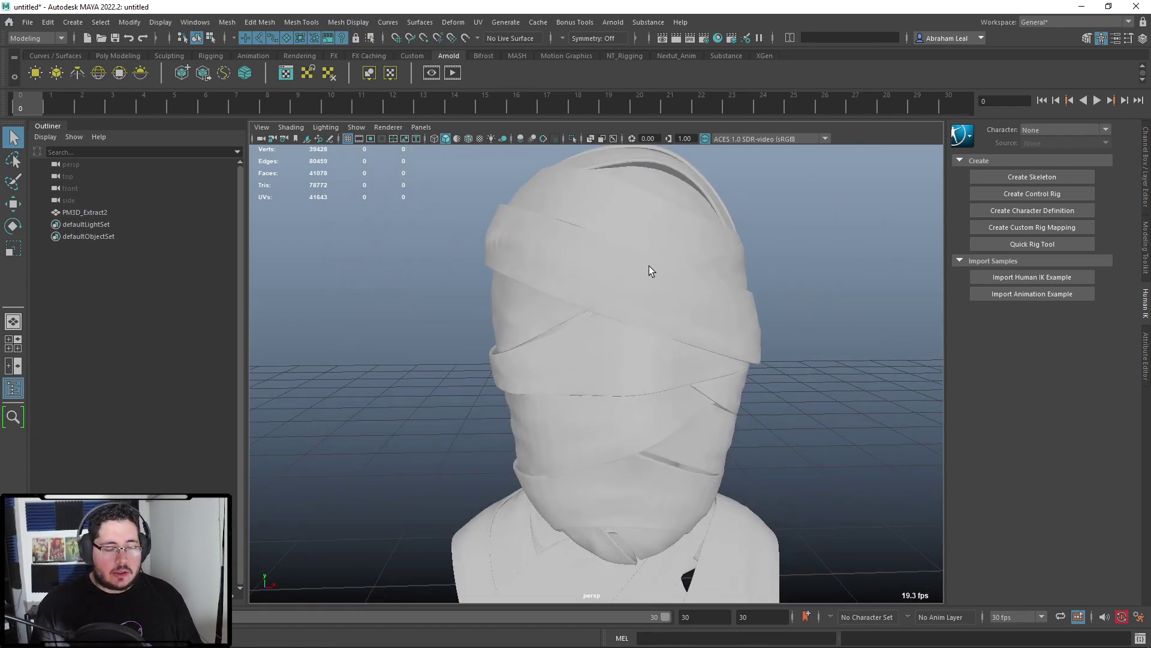
- Rename the bandage mesh PM3D_Extract2 as InvisibleMan
{"action": "left_click", "coordinate": [648, 265]}
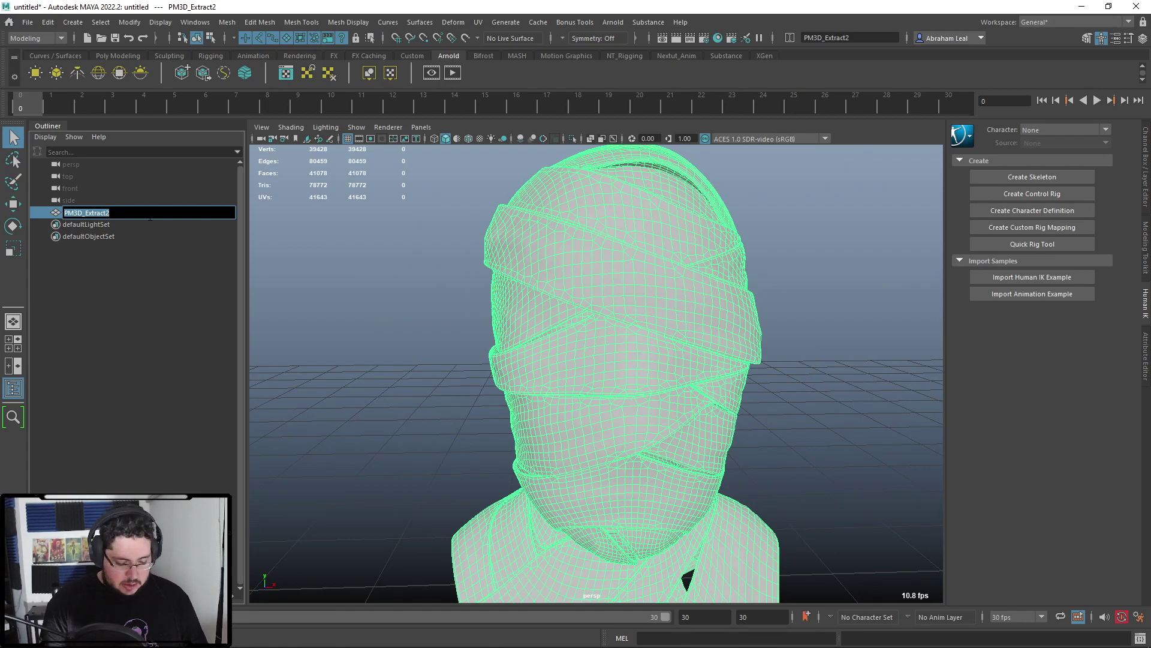
{"action": "double_click", "coordinate": [149, 213]}
{"action": "type", "text": "InvisibleMan"}
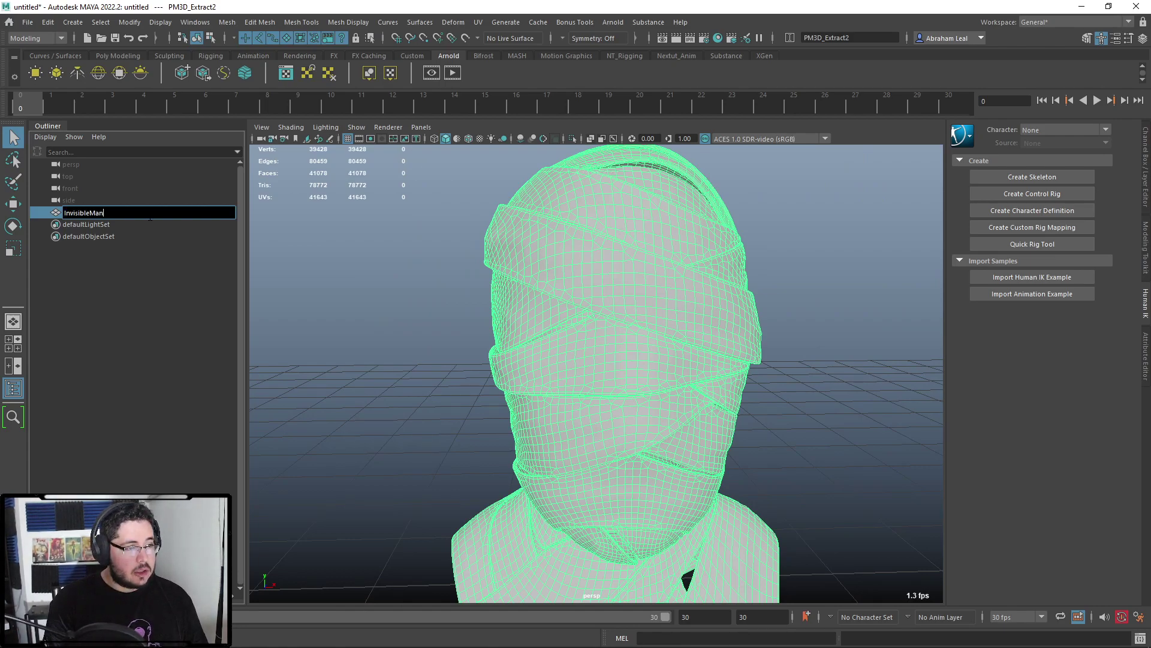
{"action": "key", "text": "Return"}
- Assign a new Lambert material to the InvisibleMan mesh and name the material M_InvisibleMan
{"action": "right_click_drag", "start_coordinate": [636, 274], "coordinate": [657, 580]}
{"action": "left_click", "coordinate": [456, 209]}
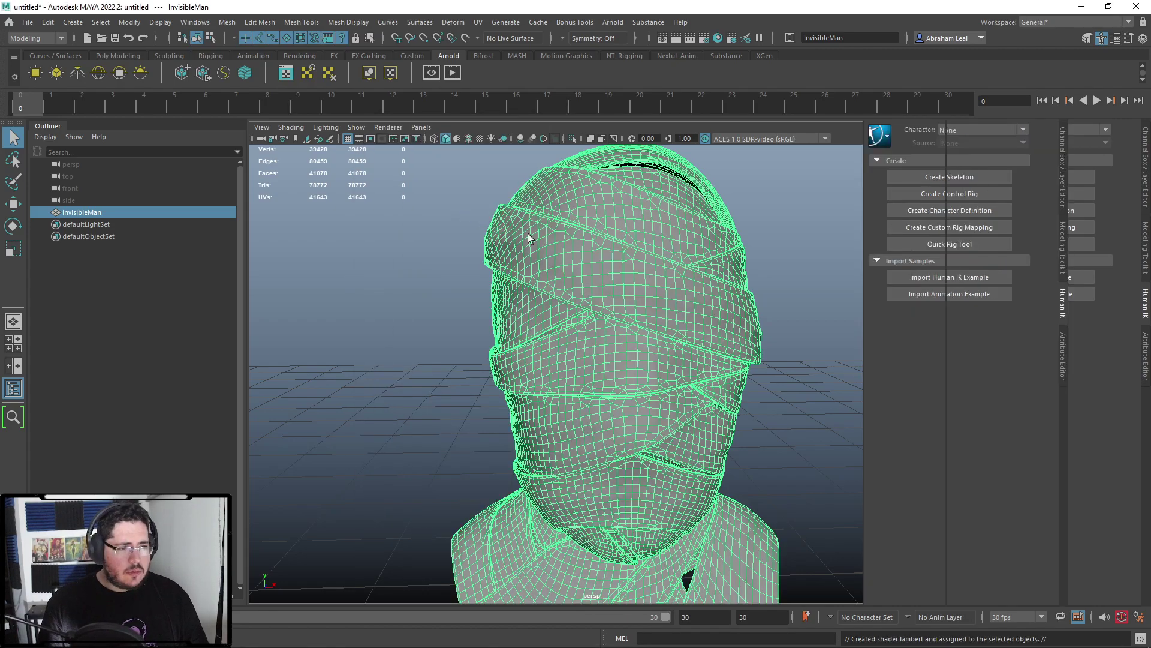
{"action": "left_click", "coordinate": [1131, 148]}
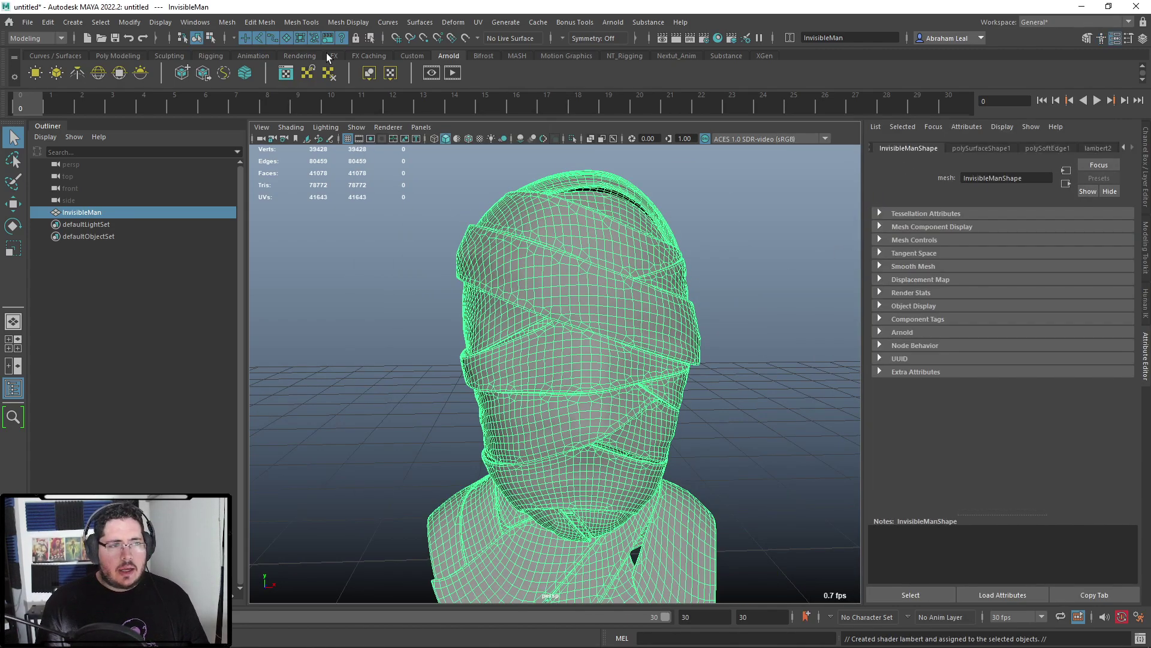
{"action": "left_click", "coordinate": [127, 56]}
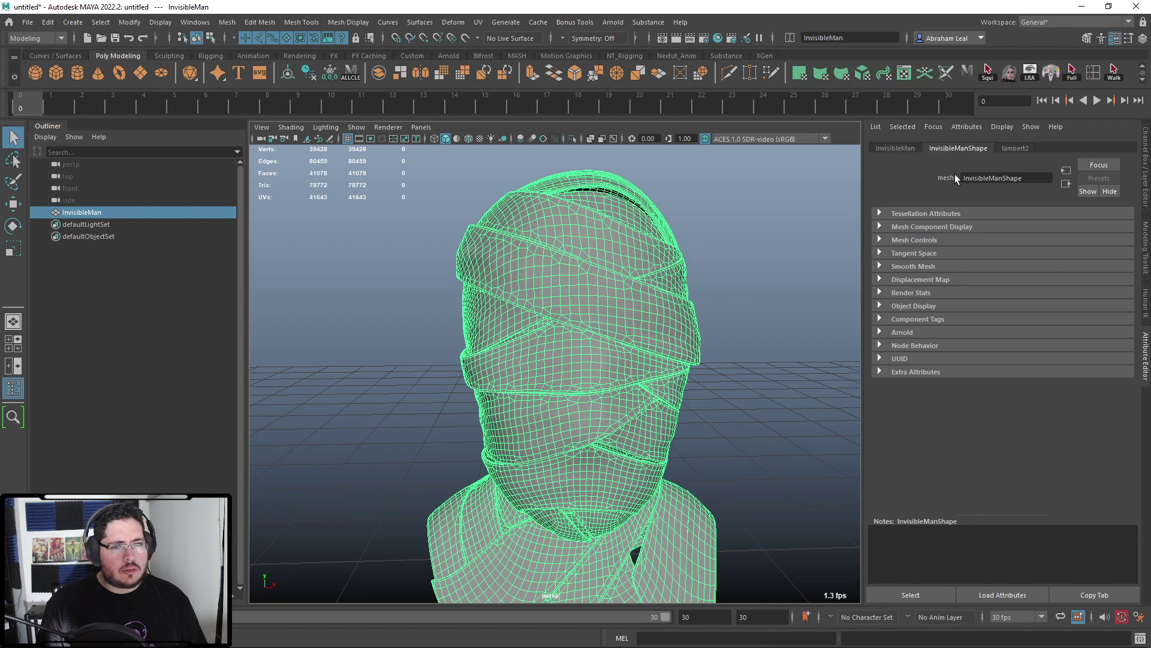
{"action": "left_click", "coordinate": [1021, 150]}
{"action": "left_click_drag", "start_coordinate": [1012, 179], "coordinate": [888, 154]}
{"action": "key", "text": "BackSpace"}
{"action": "type", "text": "M_InvisibleMan"}
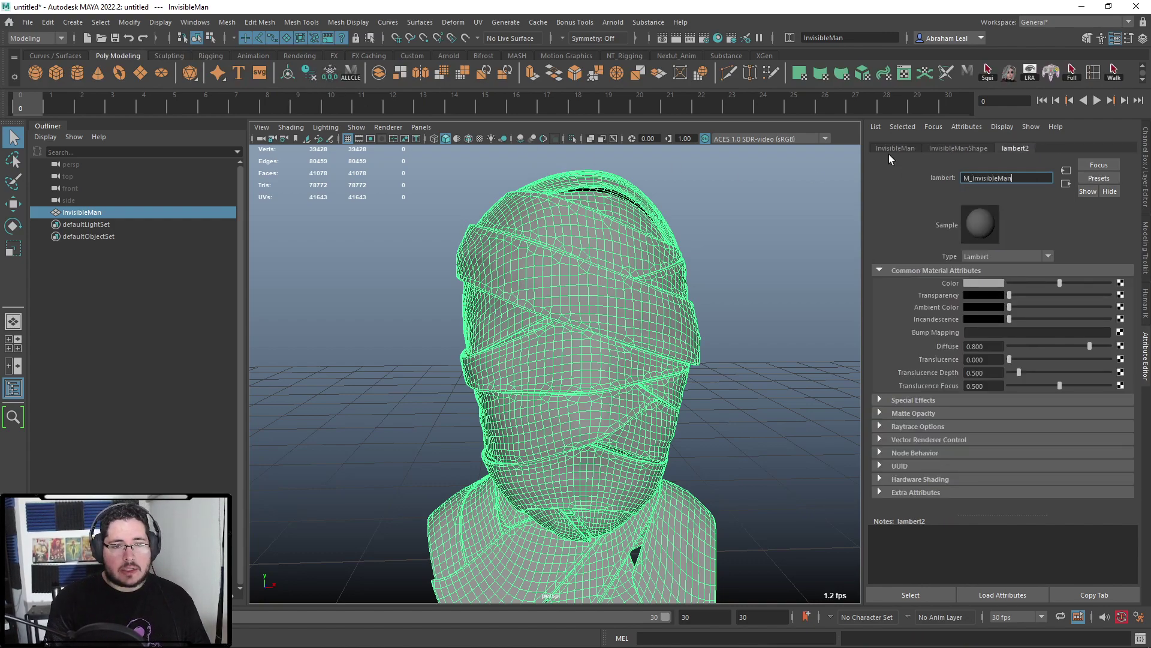
{"action": "key", "text": "Return"}
- Start exporting the selected InvisibleMan mesh and set the Maya project to the Nextut_Live folder
{"action": "left_click", "coordinate": [755, 318]}
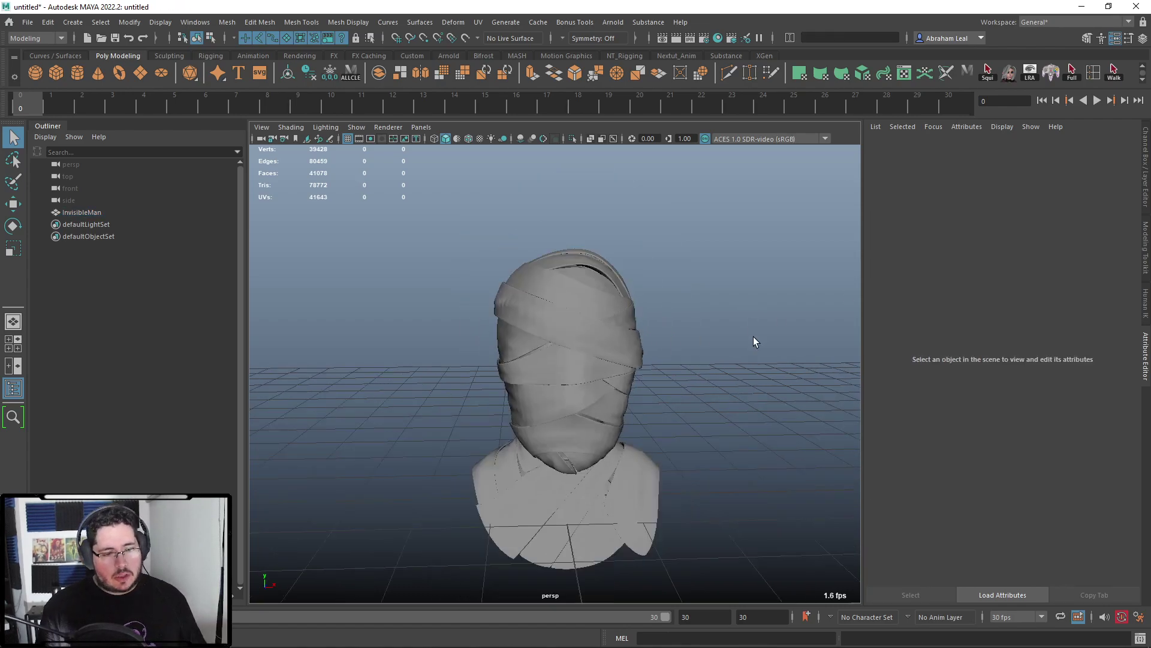
{"action": "left_click", "coordinate": [596, 345]}
{"action": "left_click_drag", "start_coordinate": [596, 345], "coordinate": [703, 355], "text": "alt"}
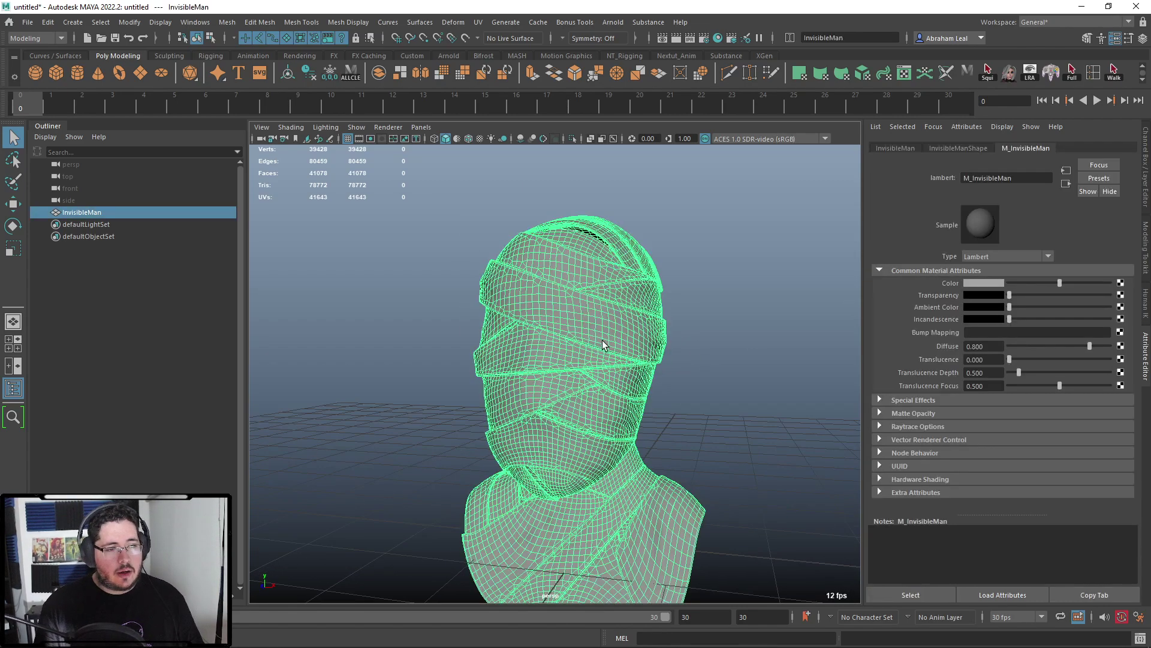
{"action": "left_click", "coordinate": [28, 22]}
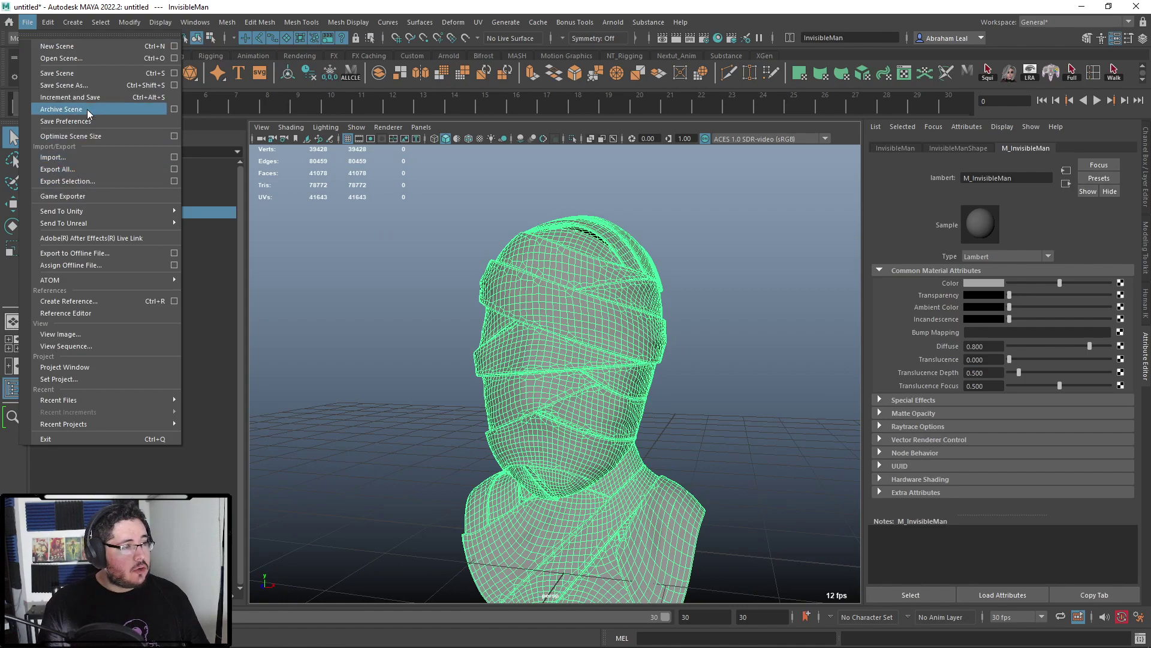
{"action": "left_click", "coordinate": [83, 181]}
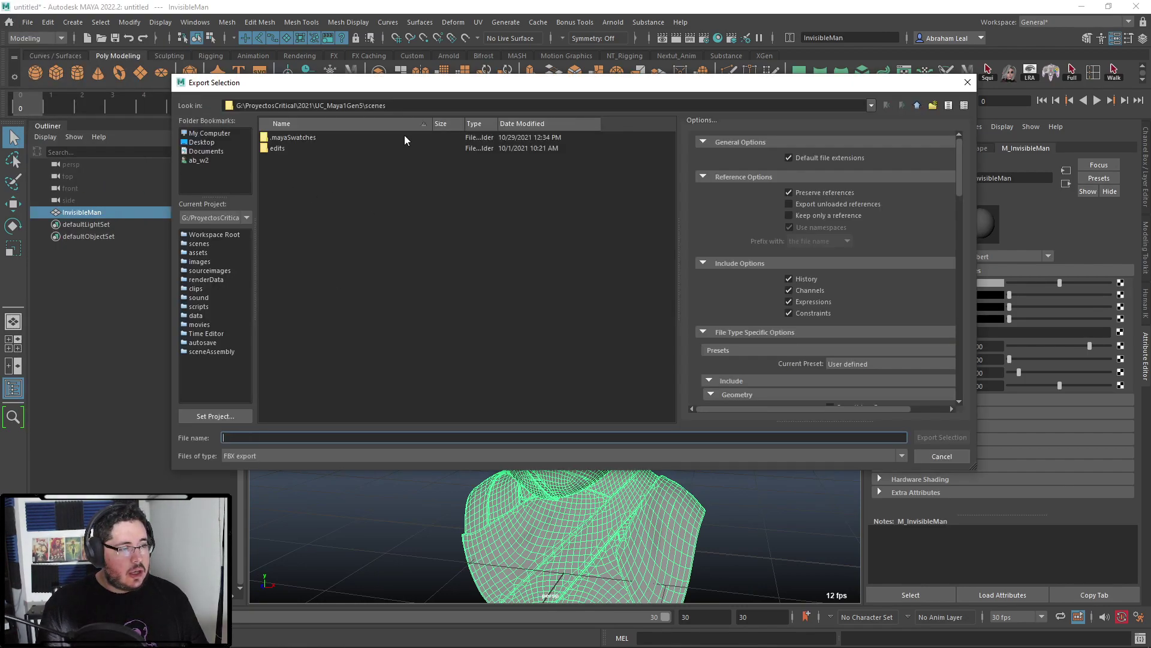
{"action": "left_click", "coordinate": [223, 415]}
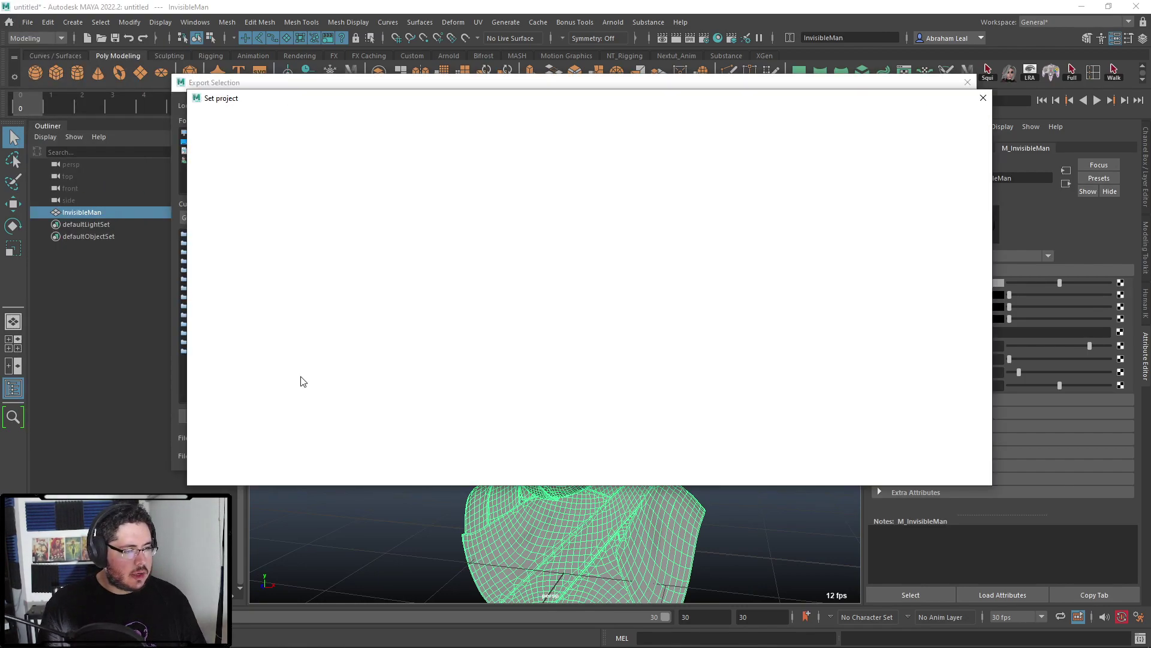
{"action": "left_click", "coordinate": [312, 336]}
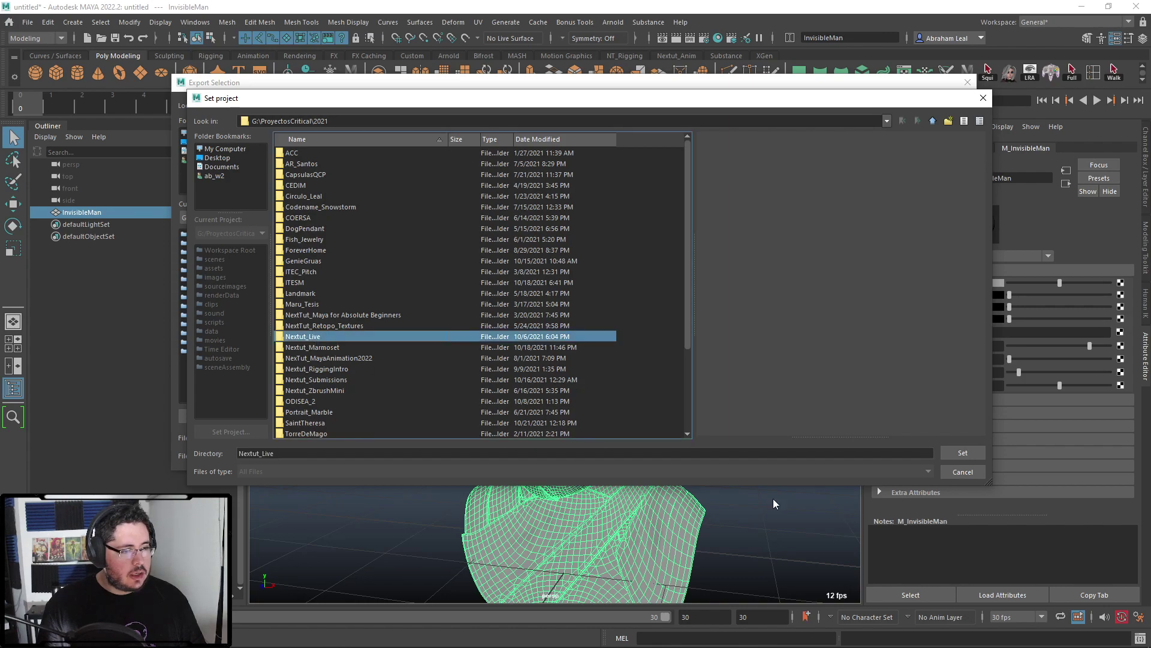
{"action": "left_click", "coordinate": [953, 457]}
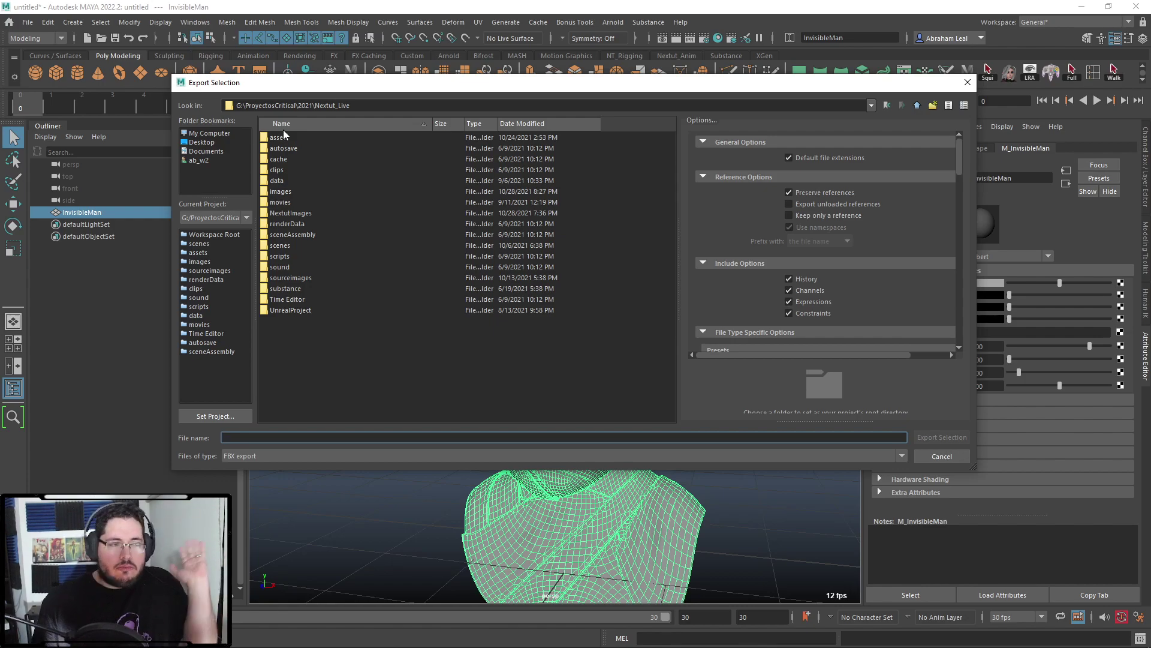
- Export the selected mesh as an FBX named InvisibleMan in the assets/Mummy folder, overwriting the existing file
{"action": "double_click", "coordinate": [307, 136]}
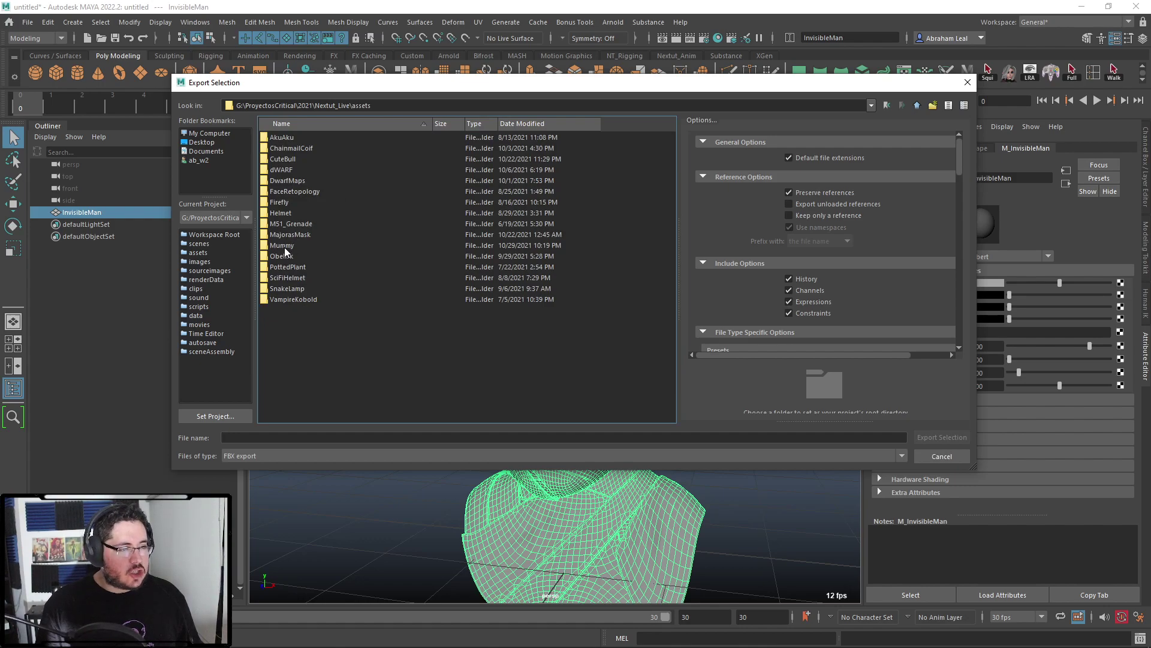
{"action": "double_click", "coordinate": [285, 247]}
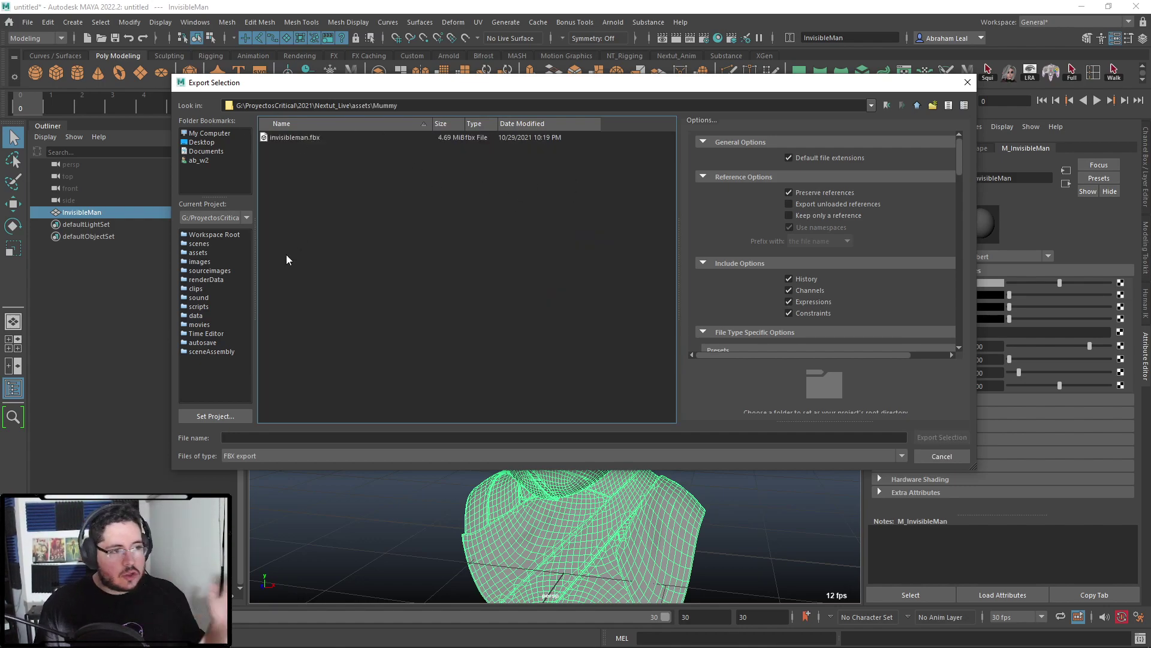
{"action": "left_click", "coordinate": [320, 436]}
{"action": "type", "text": "invi"}
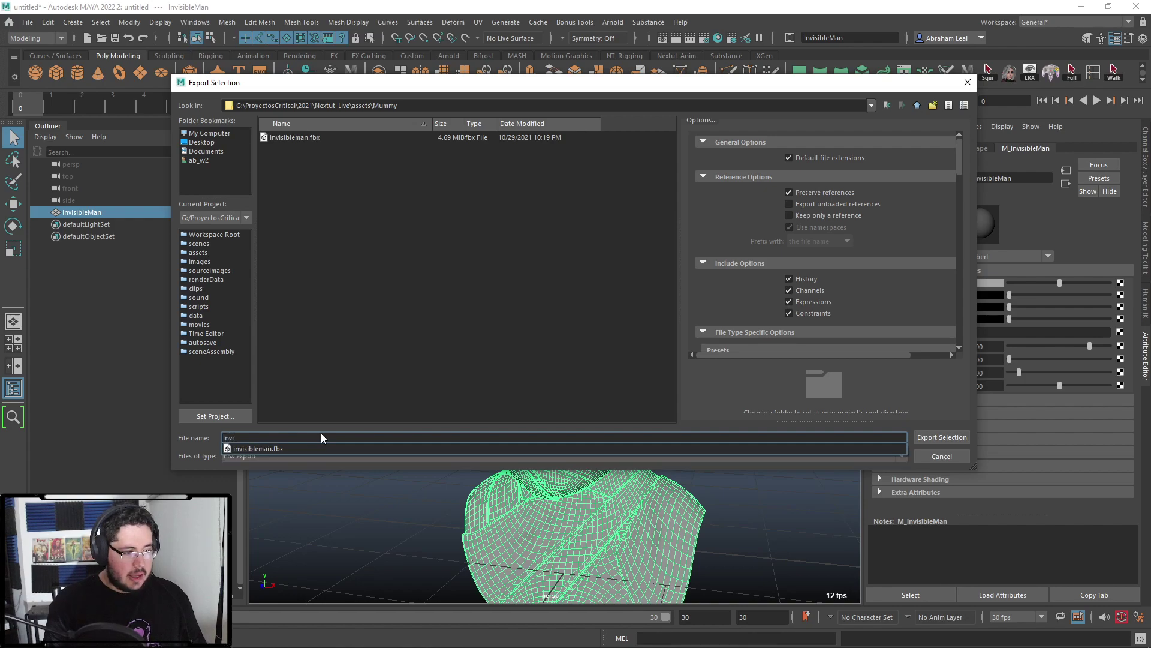
{"action": "type", "text": "sibleM"}
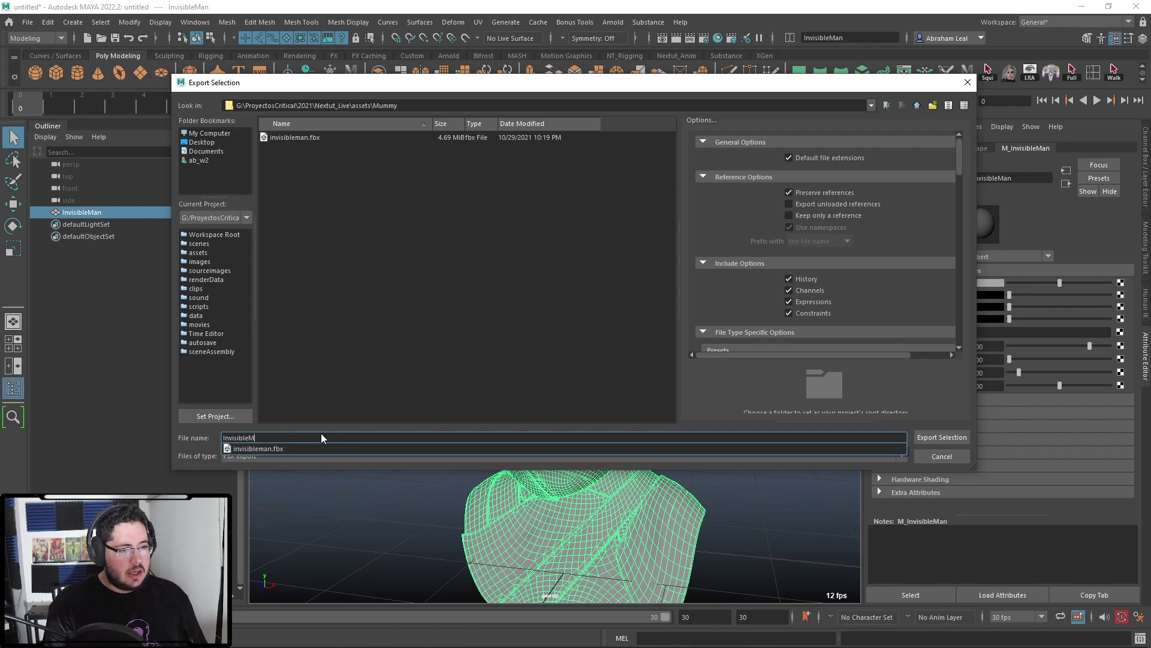
{"action": "type", "text": "an"}
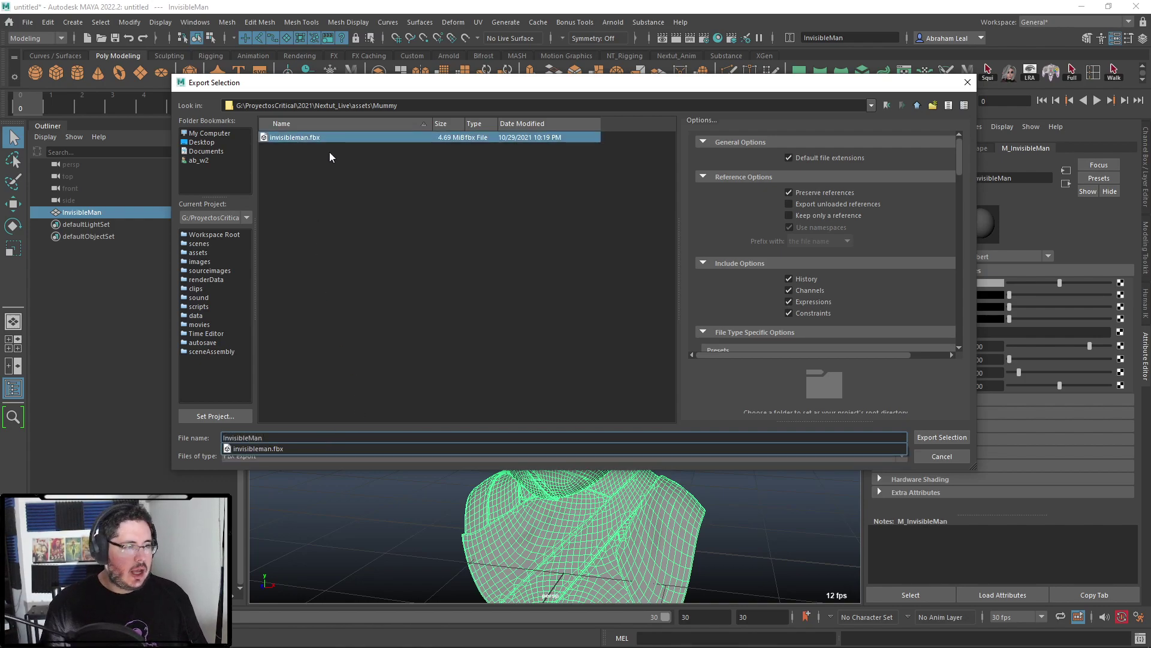
{"action": "left_click", "coordinate": [927, 437]}
{"action": "left_click", "coordinate": [546, 299]}
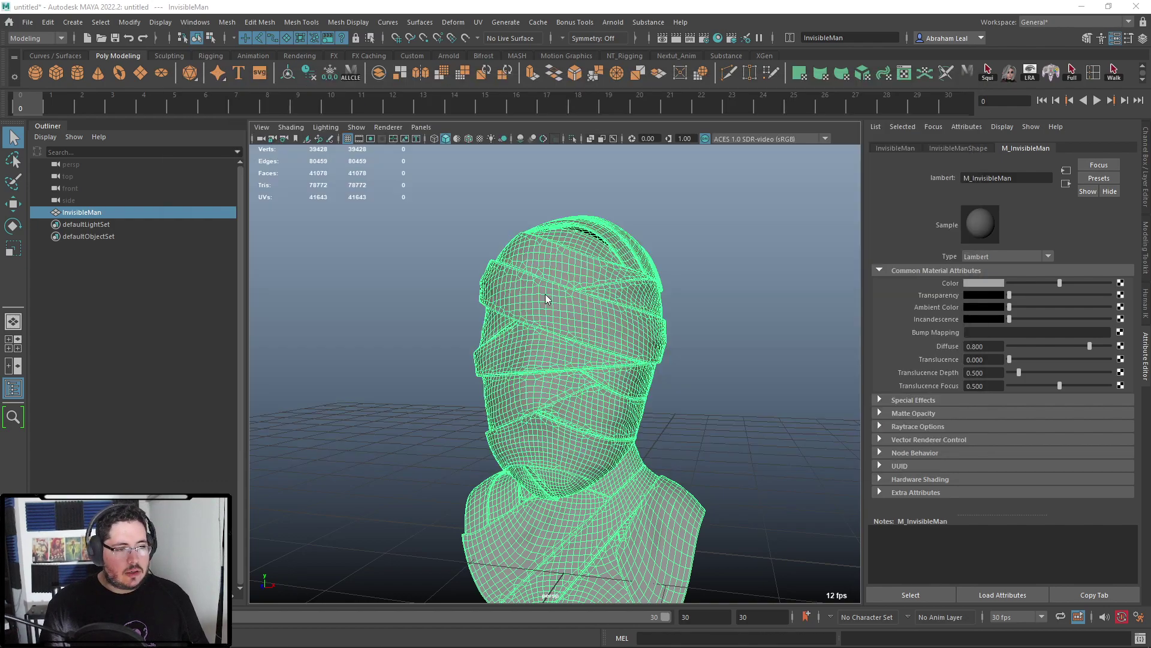
- Switch to Substance 3D Painter and dismiss its update notice and welcome window
{"action": "left_click", "coordinate": [706, 307]}
{"action": "key", "text": "super"}
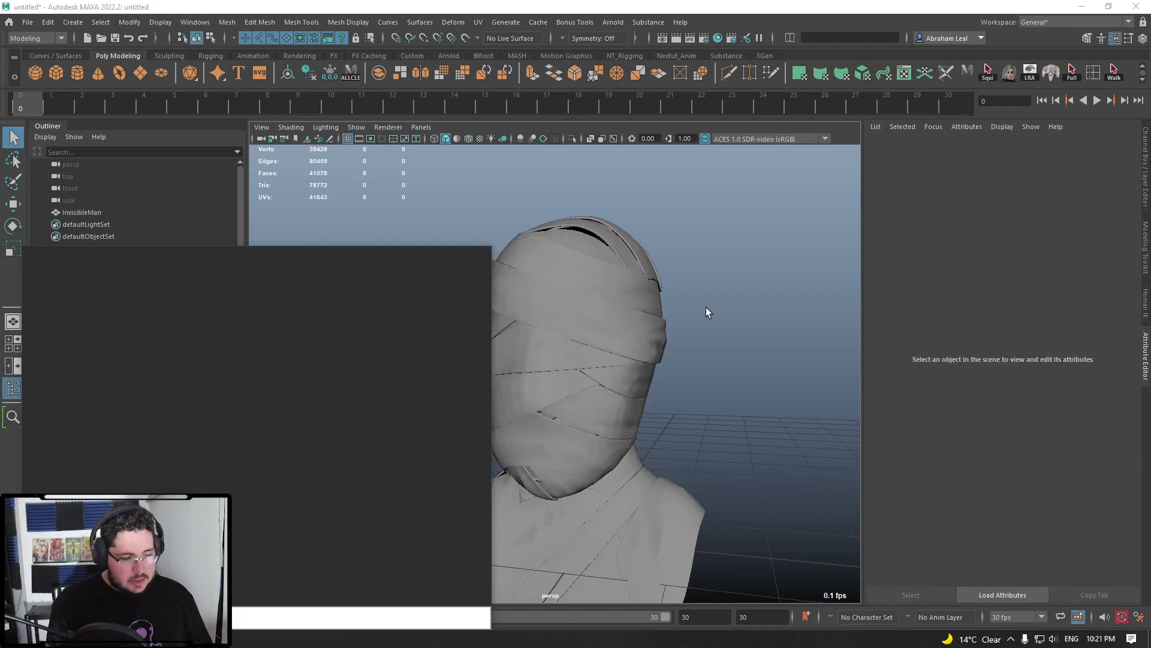
{"action": "key", "text": "Escape"}
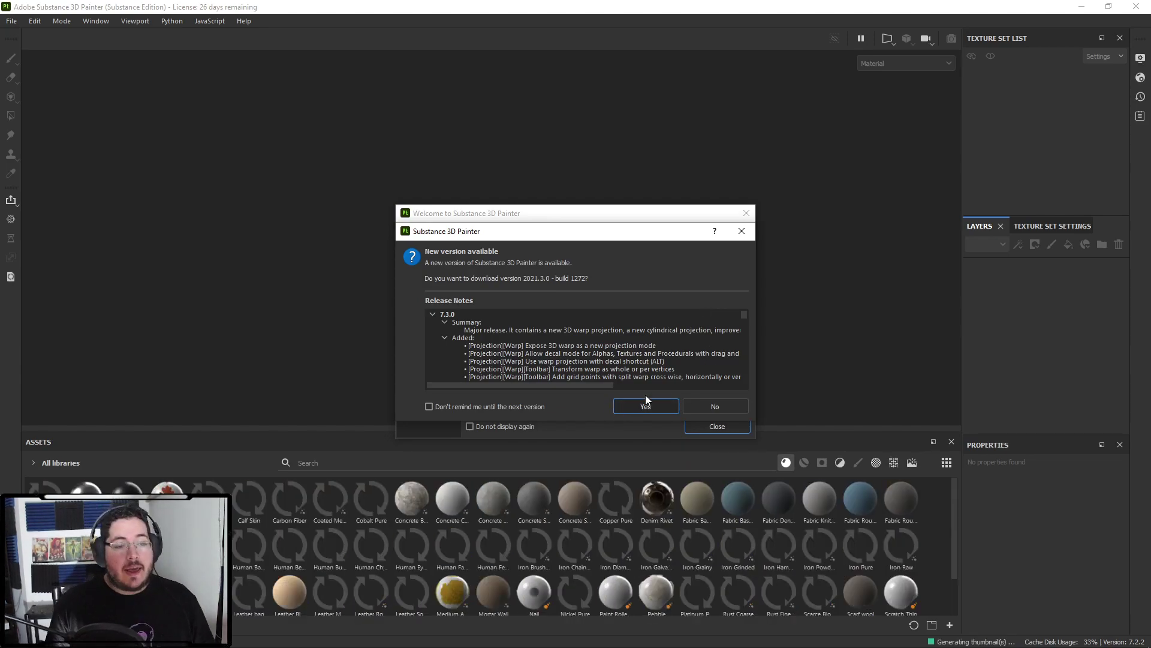
{"action": "left_click", "coordinate": [741, 231]}
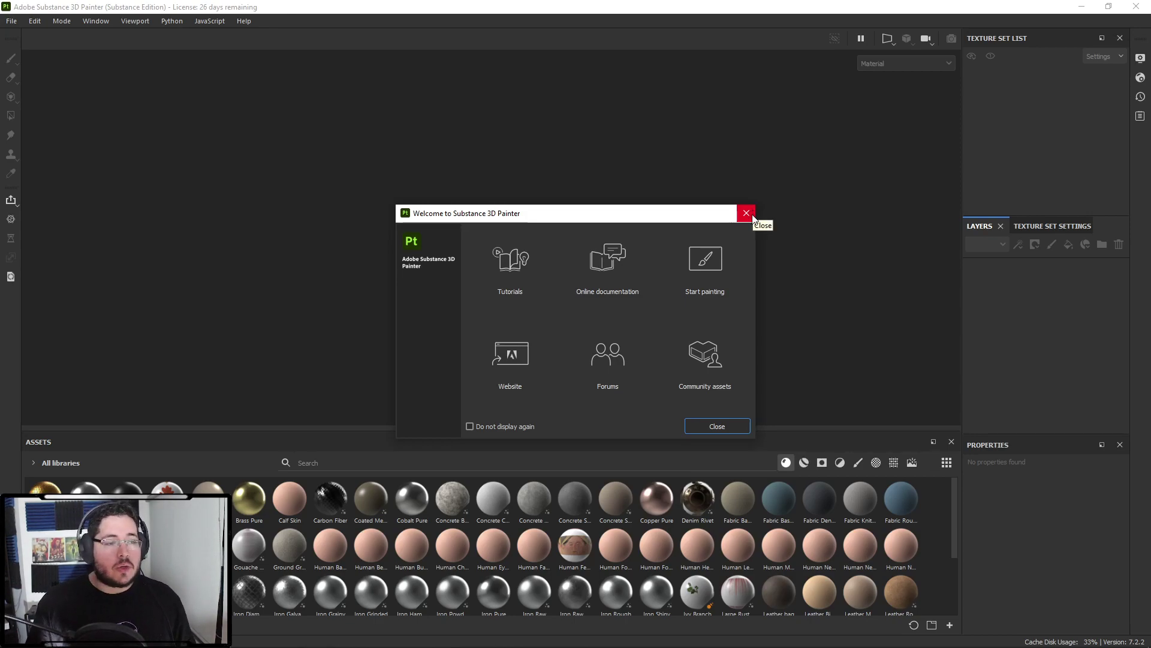
{"action": "left_click", "coordinate": [747, 213]}
- Start a new project and set its document resolution to 4096
{"action": "left_click", "coordinate": [11, 21]}
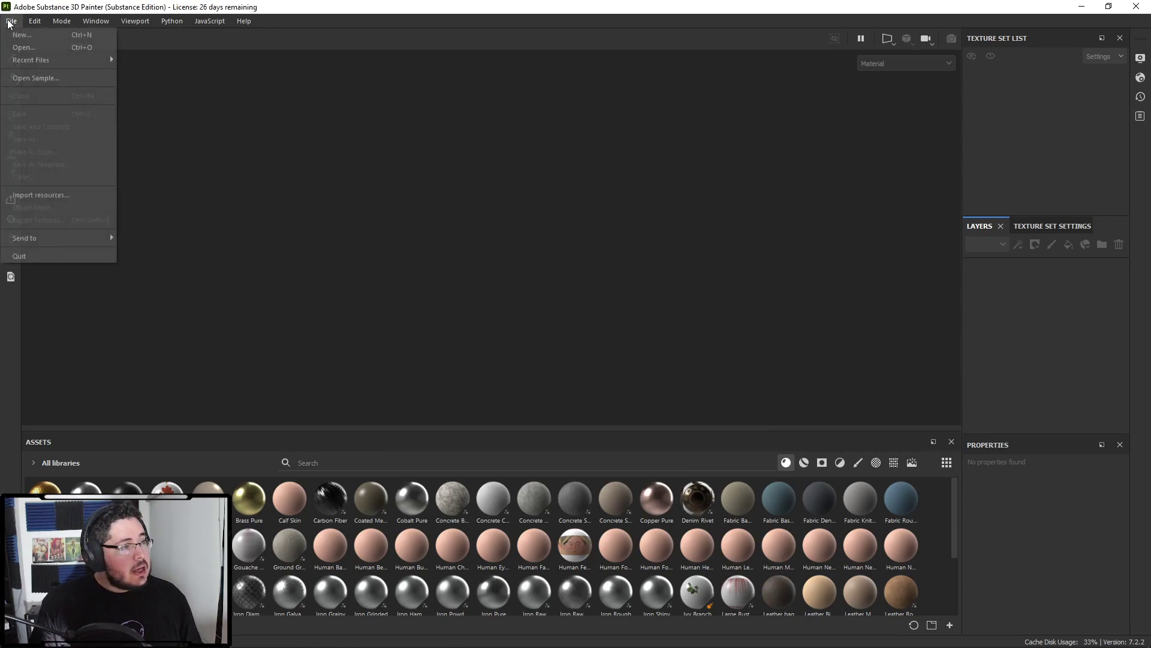
{"action": "mouse_move", "coordinate": [58, 61]}
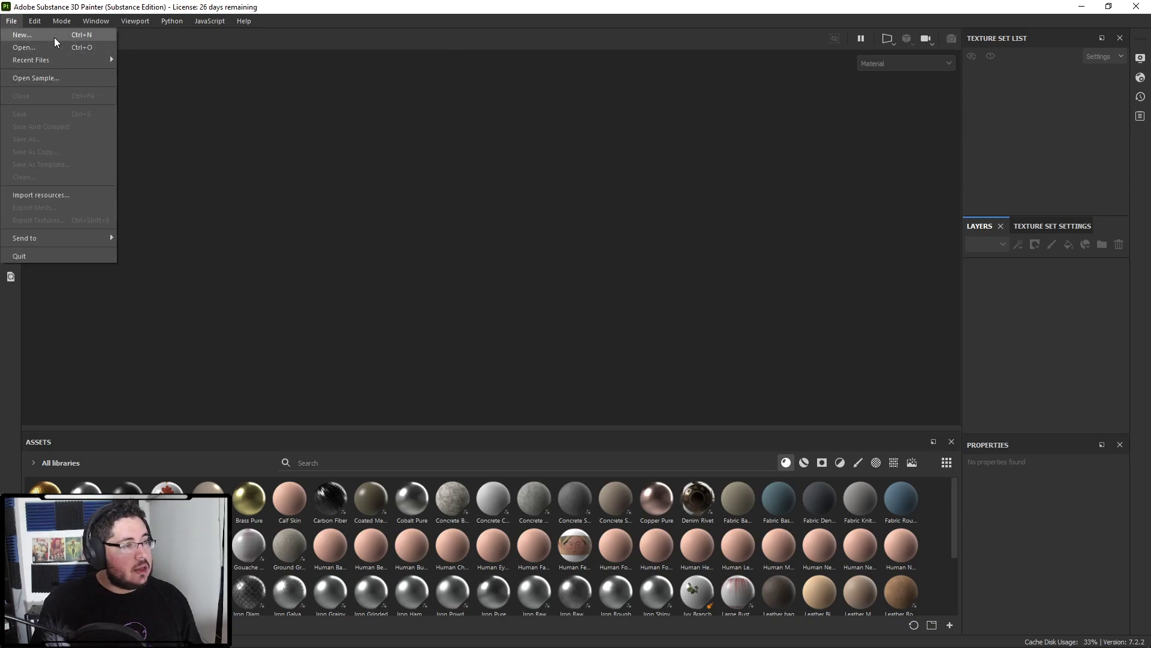
{"action": "left_click", "coordinate": [54, 35]}
{"action": "left_click", "coordinate": [514, 198]}
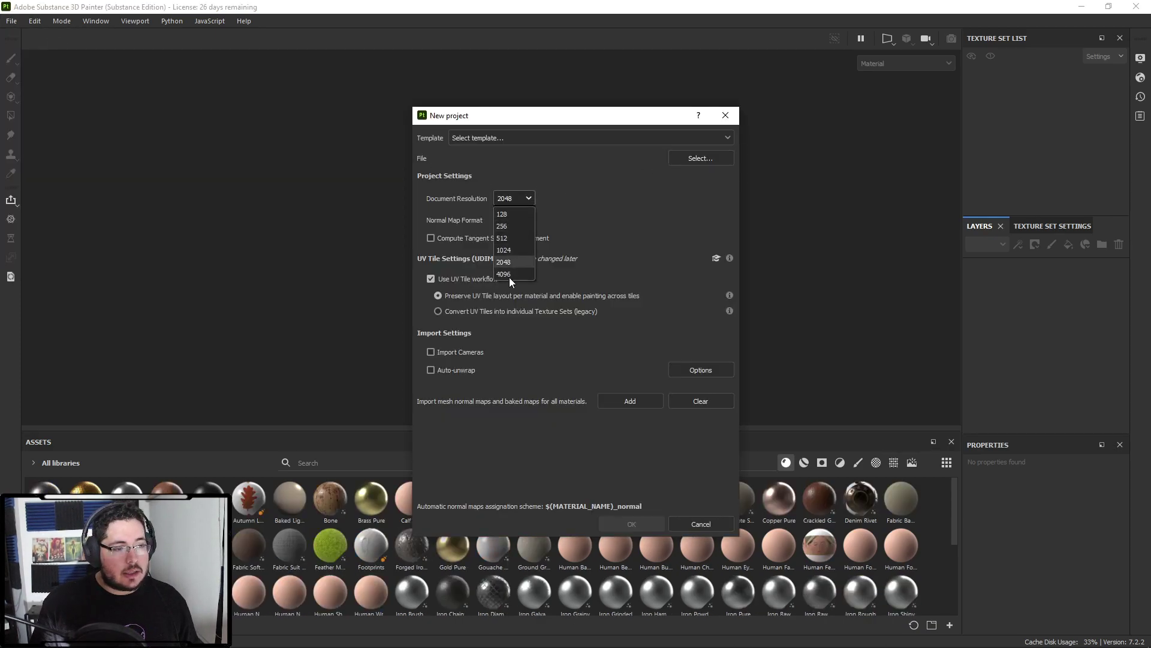
{"action": "left_click", "coordinate": [506, 272]}
- Load invisibleman.fbx from Nextut_Live/assets/Mummy as the mesh, create the project and inspect the bust
{"action": "left_click", "coordinate": [695, 160]}
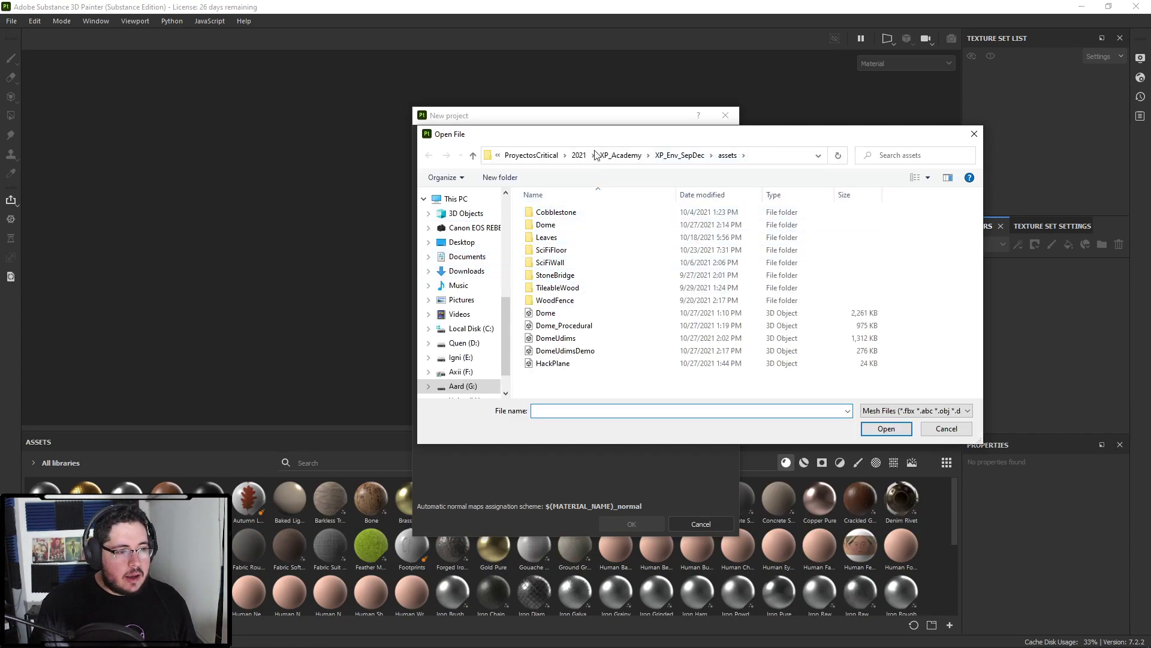
{"action": "left_click", "coordinate": [579, 156]}
{"action": "scroll", "coordinate": [561, 287], "scroll_direction": "down", "scroll_amount": 3}
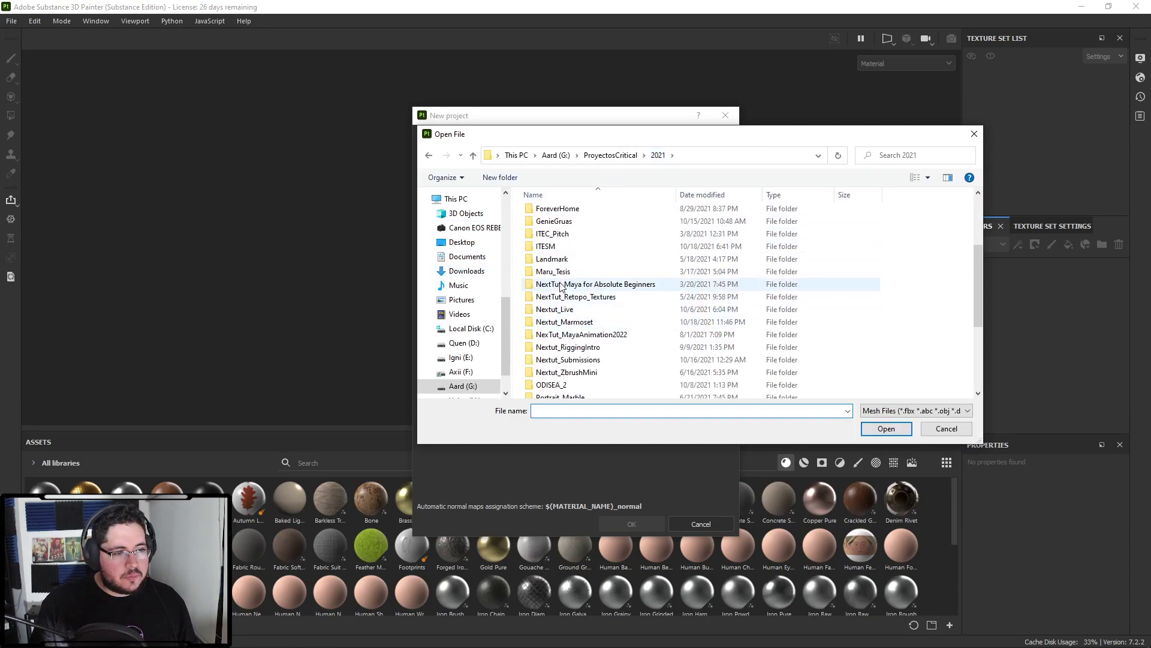
{"action": "double_click", "coordinate": [556, 309]}
{"action": "double_click", "coordinate": [561, 213]}
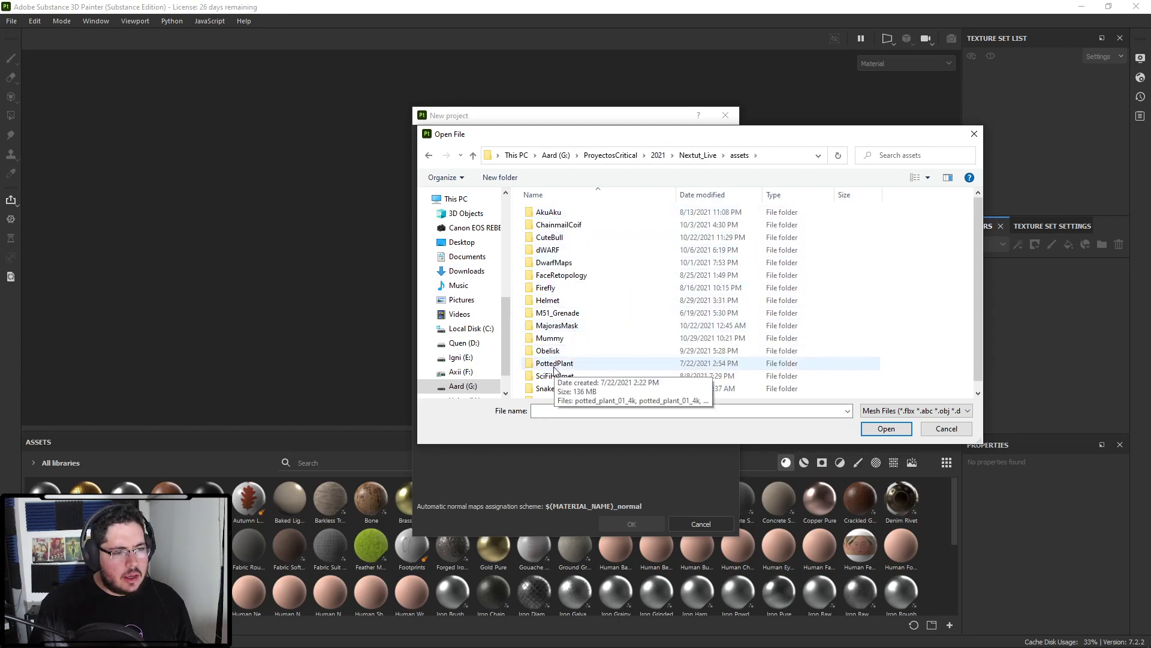
{"action": "double_click", "coordinate": [553, 338]}
{"action": "left_click", "coordinate": [545, 230]}
{"action": "left_click", "coordinate": [887, 428]}
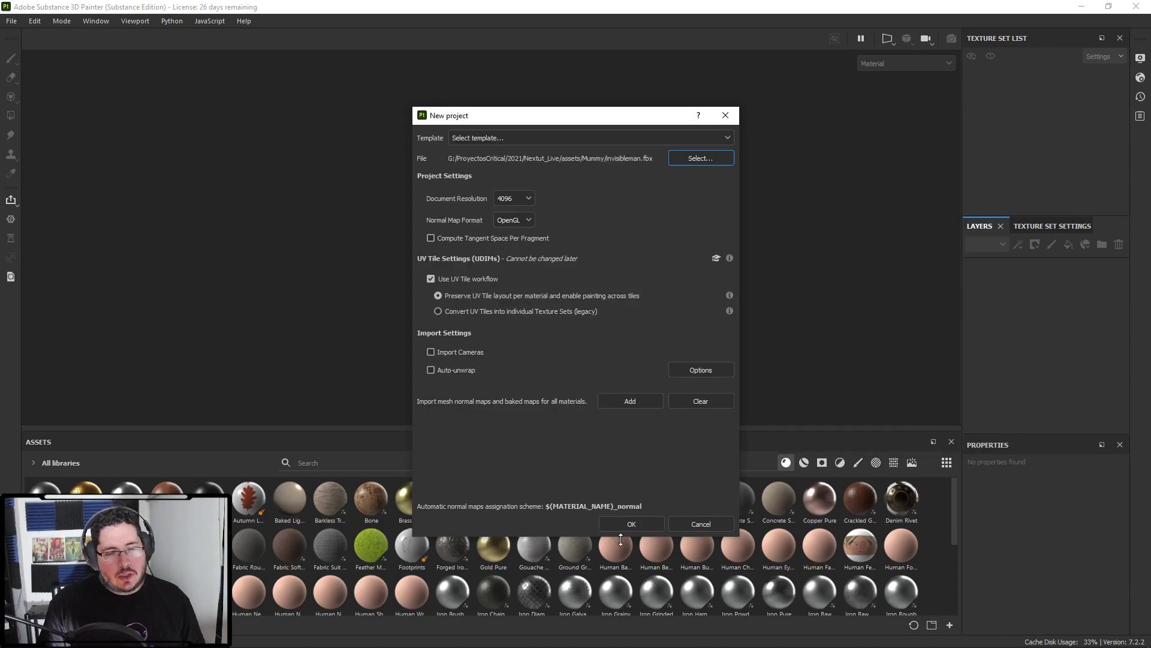
{"action": "left_click", "coordinate": [637, 523]}
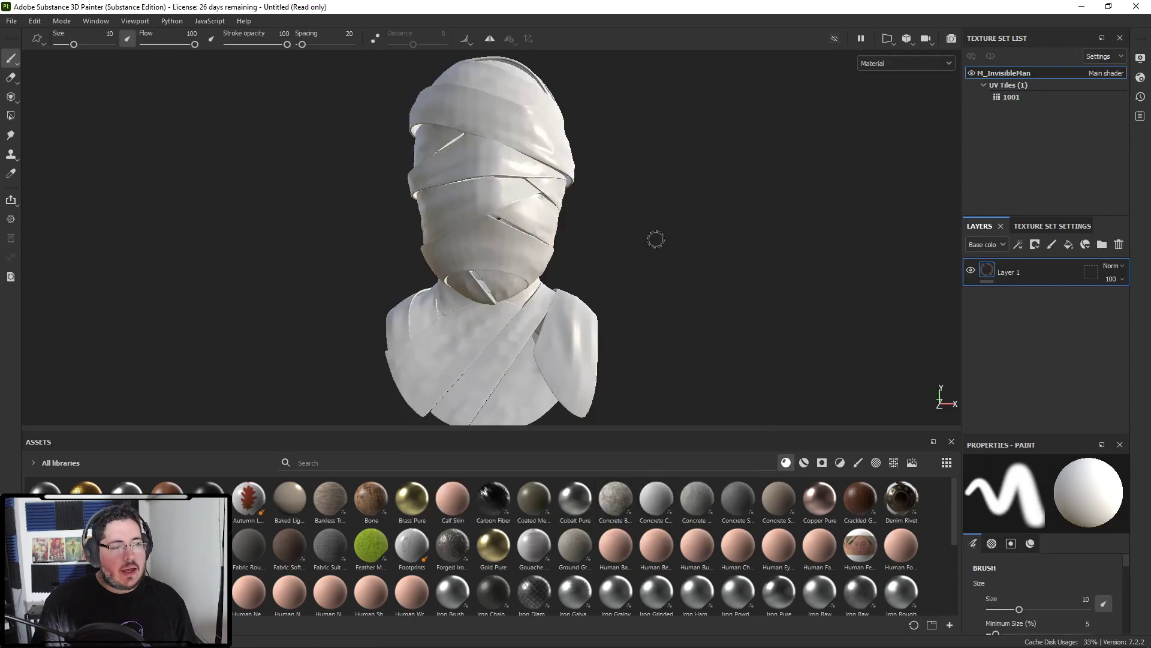
{"action": "scroll", "coordinate": [692, 254], "scroll_direction": "down", "scroll_amount": 2}
{"action": "mouse_move", "coordinate": [691, 254]}
{"action": "left_mouse_down", "text": "alt"}
{"action": "mouse_move", "coordinate": [262, 262]}
{"action": "mouse_move", "coordinate": [596, 275]}
{"action": "left_mouse_up", "text": "alt"}
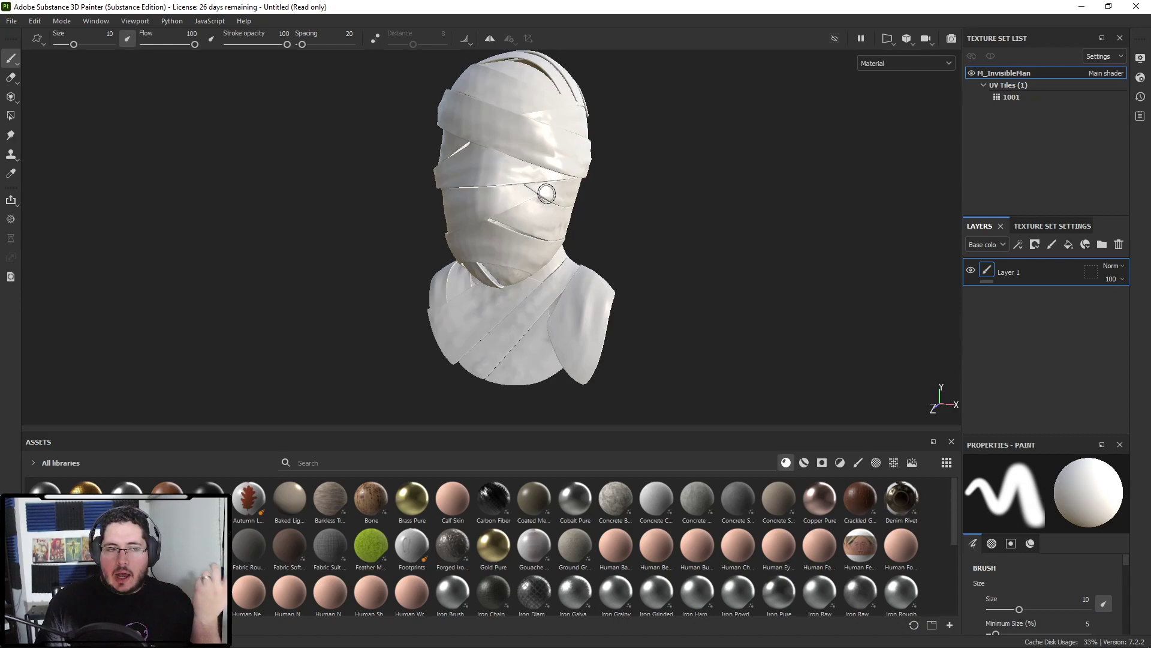
- Open the mesh map baking settings for M_InvisibleMan and set the output size to 4096
{"action": "left_click_drag", "start_coordinate": [640, 200], "coordinate": [668, 196], "text": "alt"}
{"action": "right_click_drag", "start_coordinate": [668, 196], "coordinate": [771, 259], "text": "alt"}
{"action": "mouse_move", "coordinate": [690, 205]}
{"action": "left_mouse_down", "text": "alt"}
{"action": "mouse_move", "coordinate": [769, 206]}
{"action": "mouse_move", "coordinate": [707, 190]}
{"action": "left_mouse_up", "text": "alt"}
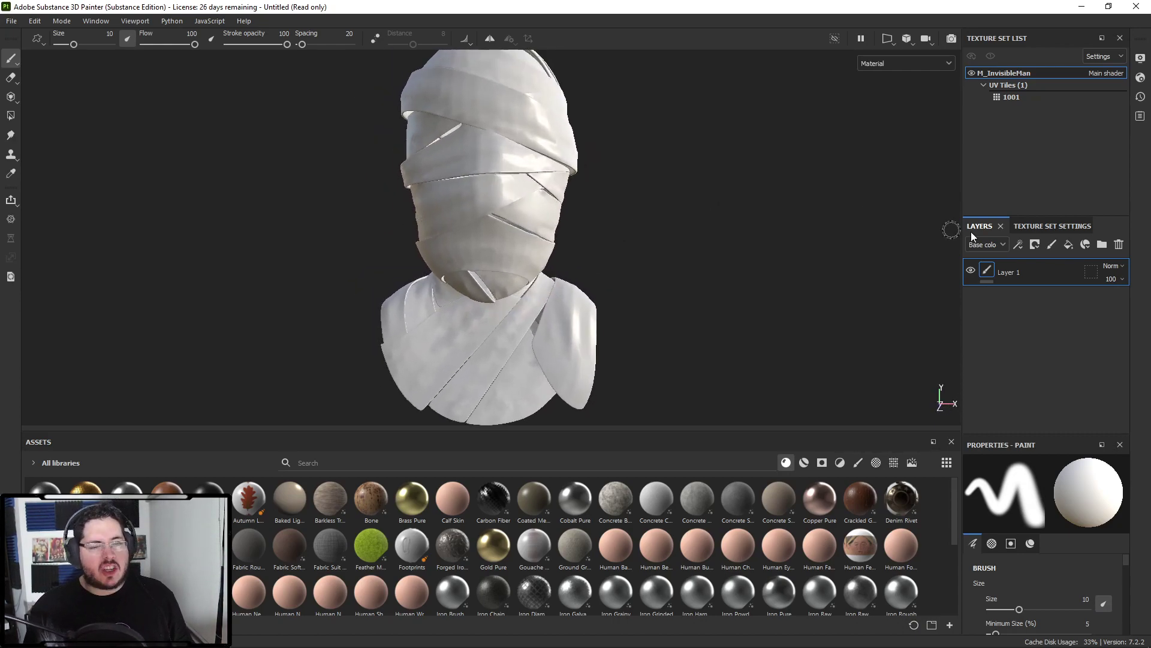
{"action": "left_click", "coordinate": [1056, 226]}
{"action": "scroll", "coordinate": [1090, 329], "scroll_direction": "down", "scroll_amount": 3}
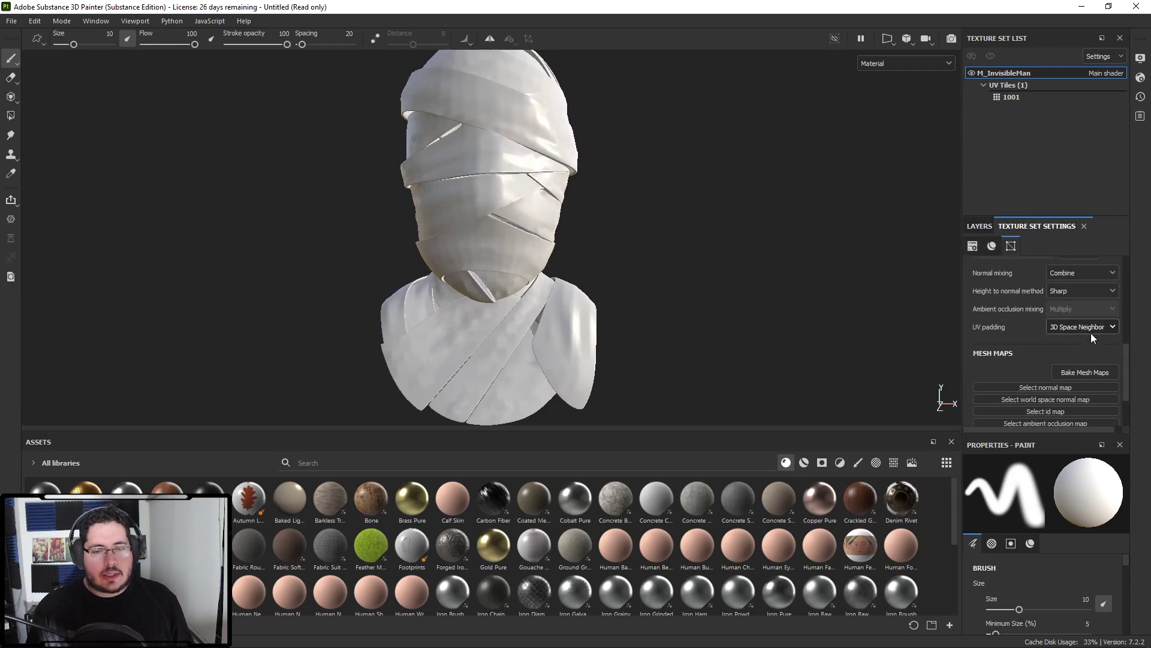
{"action": "scroll", "coordinate": [1068, 352], "scroll_direction": "down", "scroll_amount": 2}
{"action": "left_click", "coordinate": [1075, 300]}
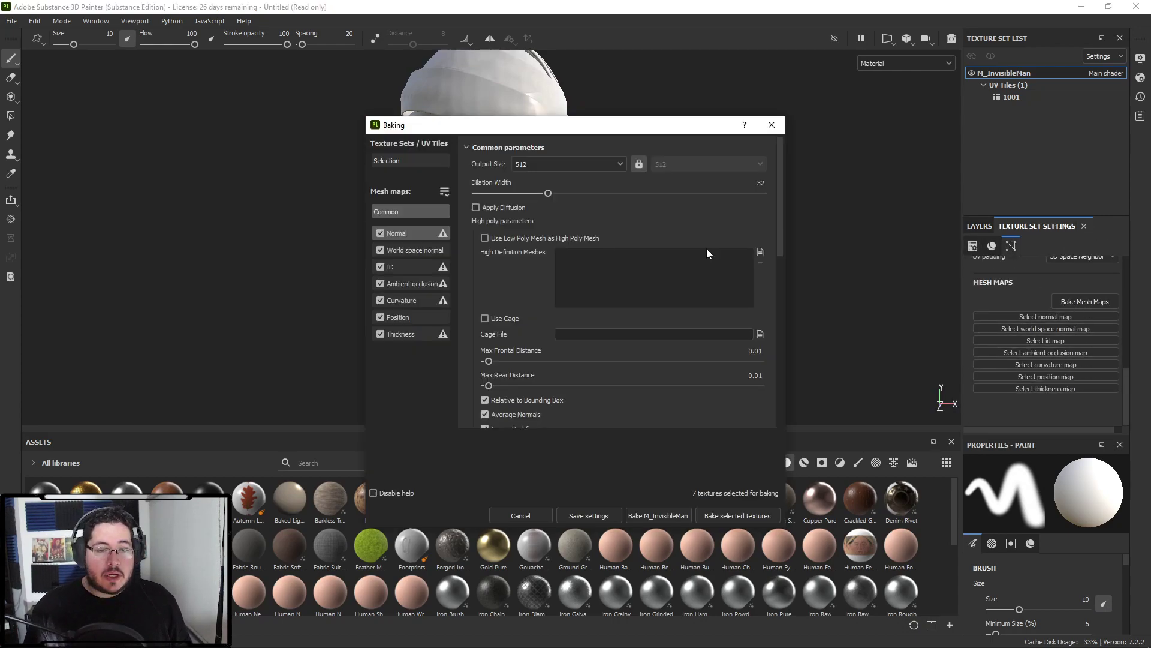
{"action": "left_click", "coordinate": [600, 170]}
{"action": "left_click", "coordinate": [533, 262]}
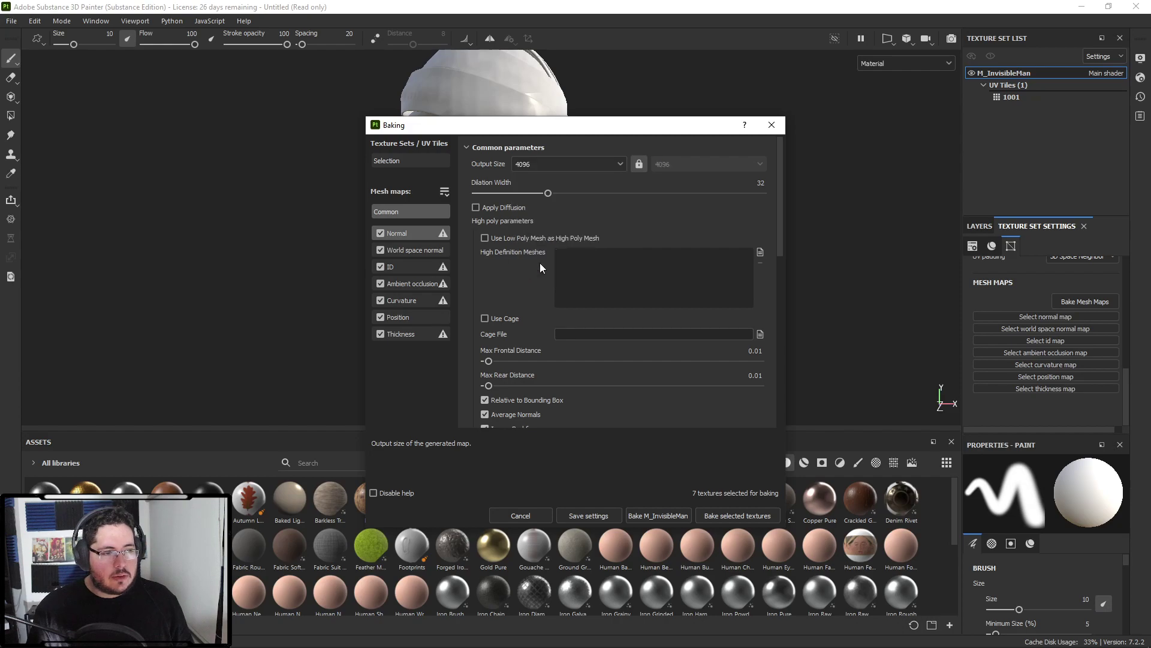
- Load the high-definition InvisibleMan mesh from Nextut_Live/assets/Mummy, bake the M_InvisibleMan mesh maps and dismiss the baking report
{"action": "left_click", "coordinate": [760, 252]}
{"action": "left_click", "coordinate": [583, 260]}
{"action": "left_click", "coordinate": [840, 439]}
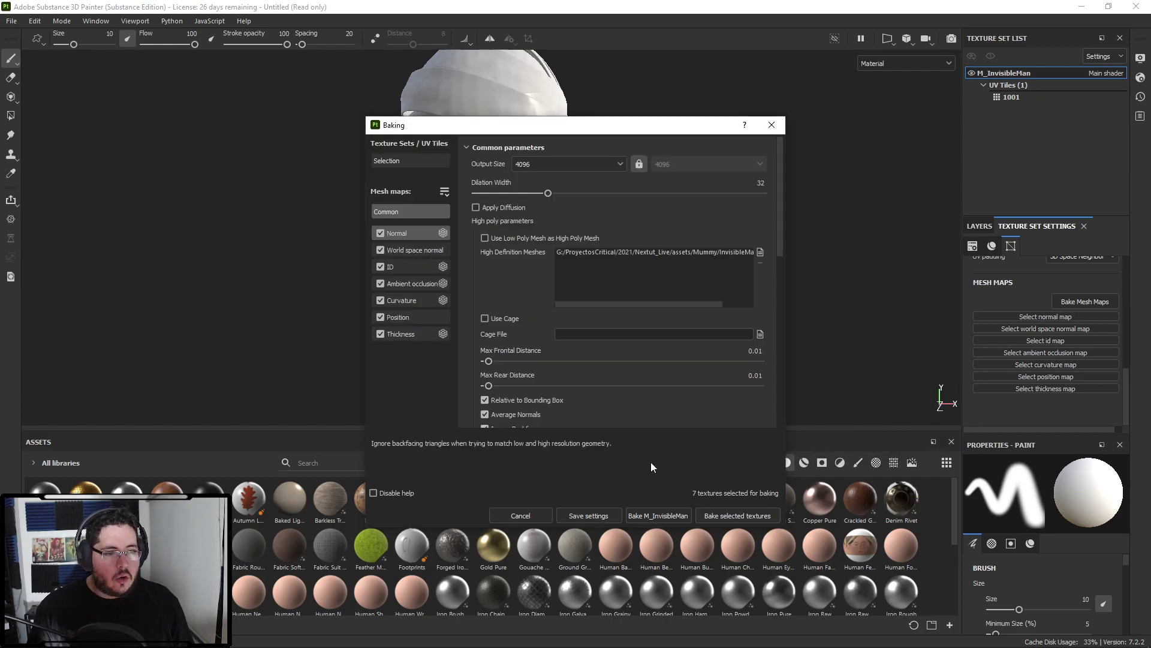
{"action": "left_click", "coordinate": [664, 519]}
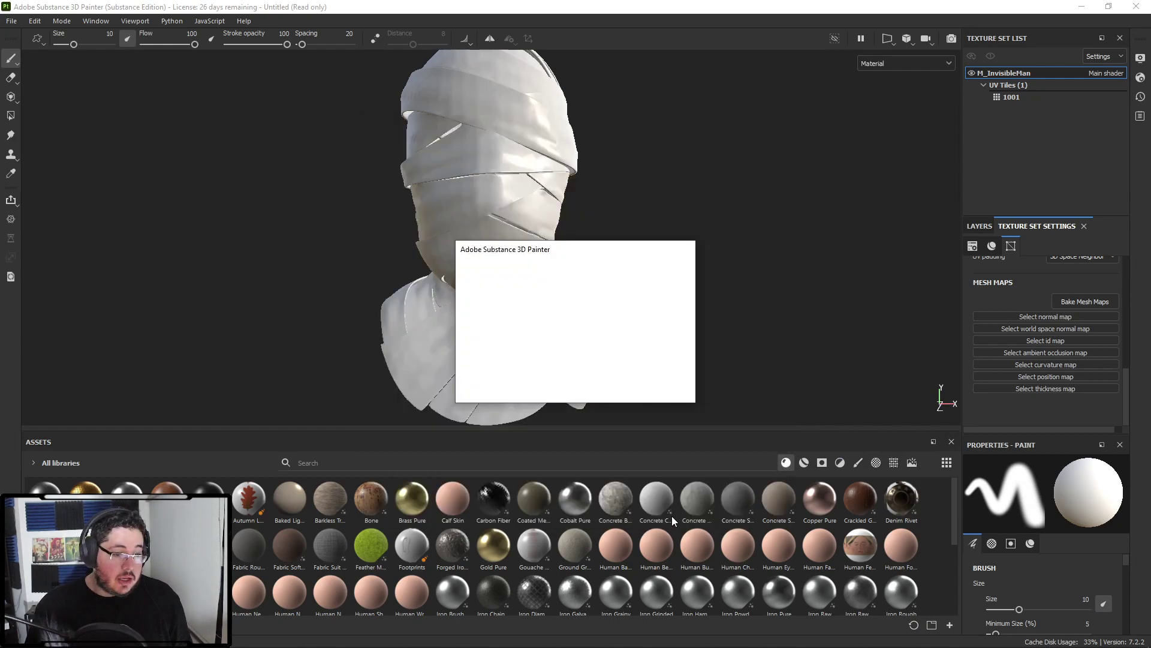
{"action": "left_click_drag", "start_coordinate": [575, 258], "coordinate": [857, 190]}
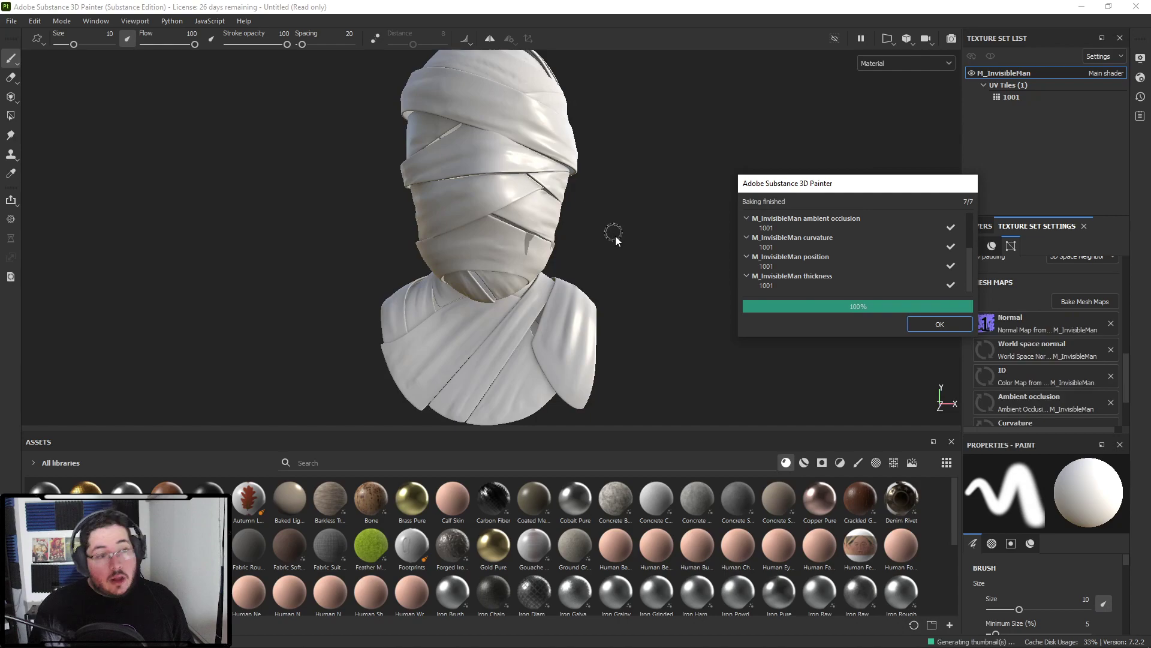
{"action": "left_click", "coordinate": [928, 322]}
- Apply the Fabric Denim Base material as a fill layer on the bust and set its UV scale to 3.73
{"action": "left_click", "coordinate": [979, 225]}
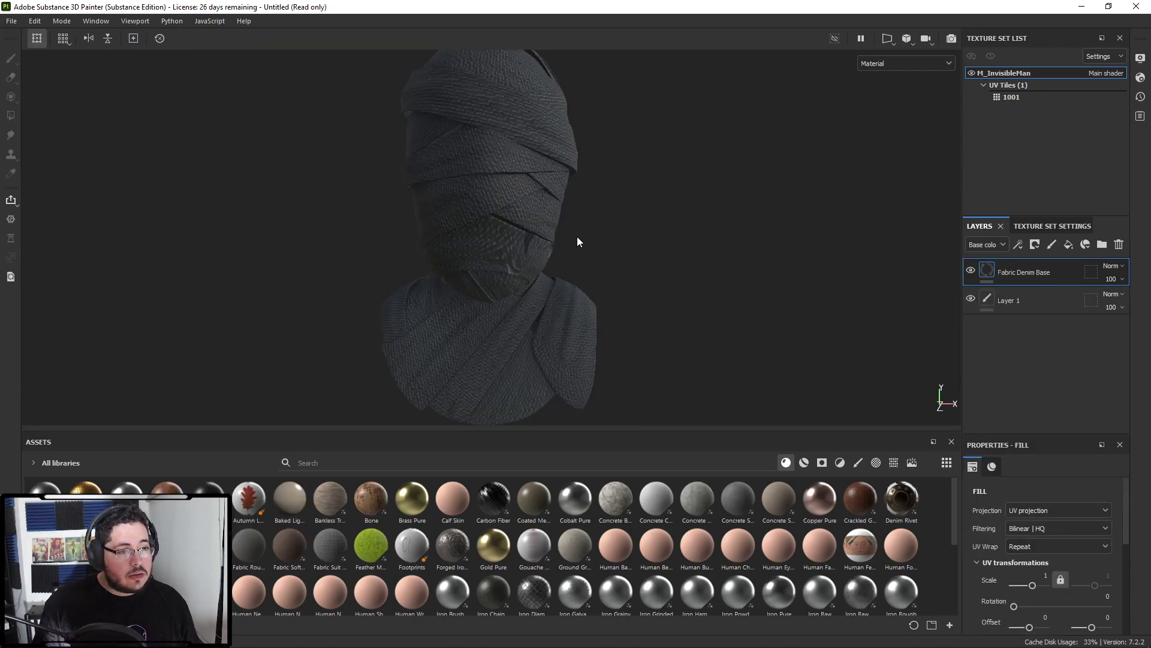
{"action": "right_click_drag", "start_coordinate": [582, 241], "coordinate": [731, 298], "text": "alt"}
{"action": "left_click_drag", "start_coordinate": [731, 298], "coordinate": [462, 258], "text": "alt"}
{"action": "right_click_drag", "start_coordinate": [462, 258], "coordinate": [541, 204], "text": "alt"}
{"action": "middle_click_drag", "start_coordinate": [540, 204], "coordinate": [488, 285], "text": "alt"}
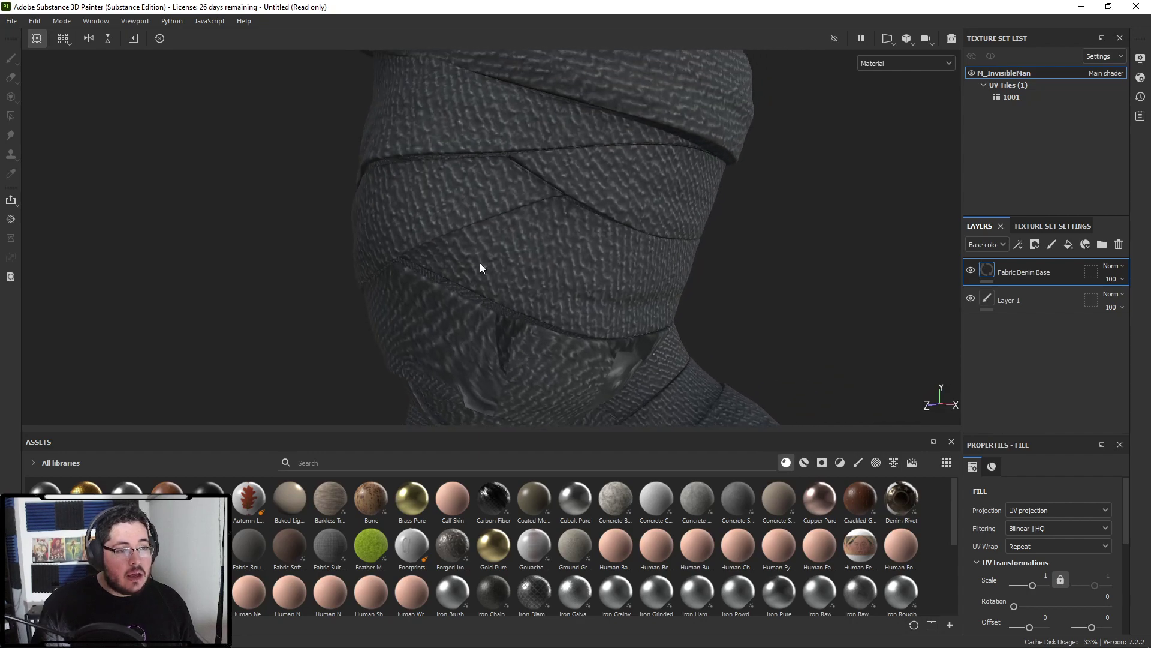
{"action": "right_click_drag", "start_coordinate": [488, 286], "coordinate": [528, 281], "text": "alt"}
{"action": "left_click_drag", "start_coordinate": [683, 263], "coordinate": [873, 335], "text": "alt"}
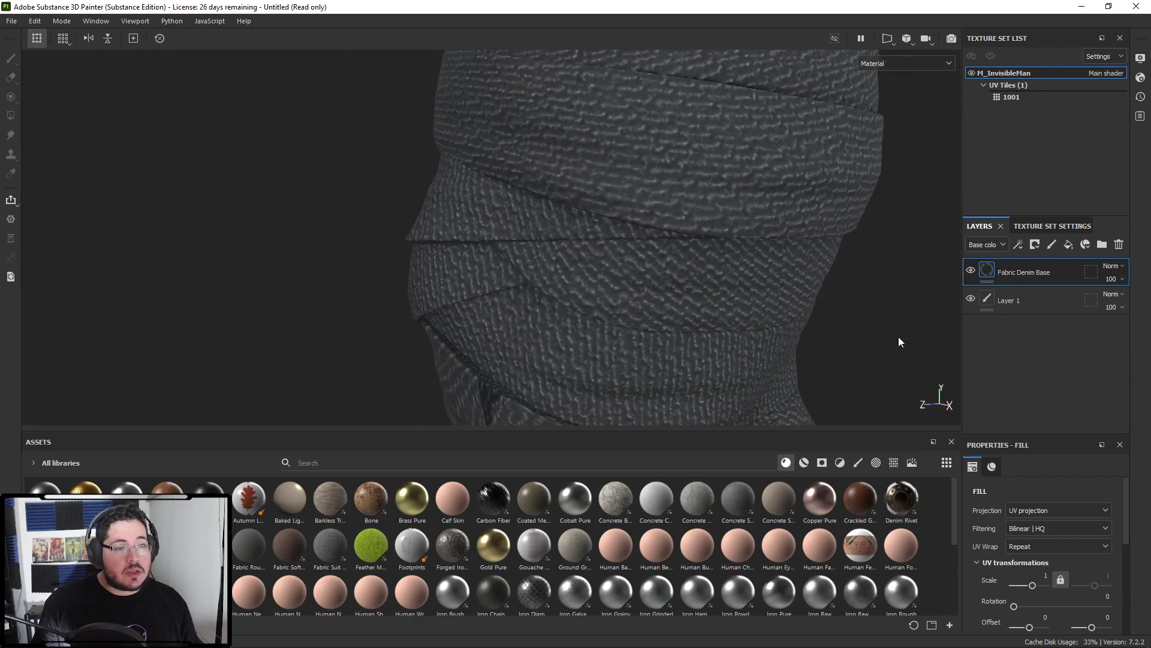
{"action": "left_click_drag", "start_coordinate": [1031, 584], "coordinate": [1035, 585]}
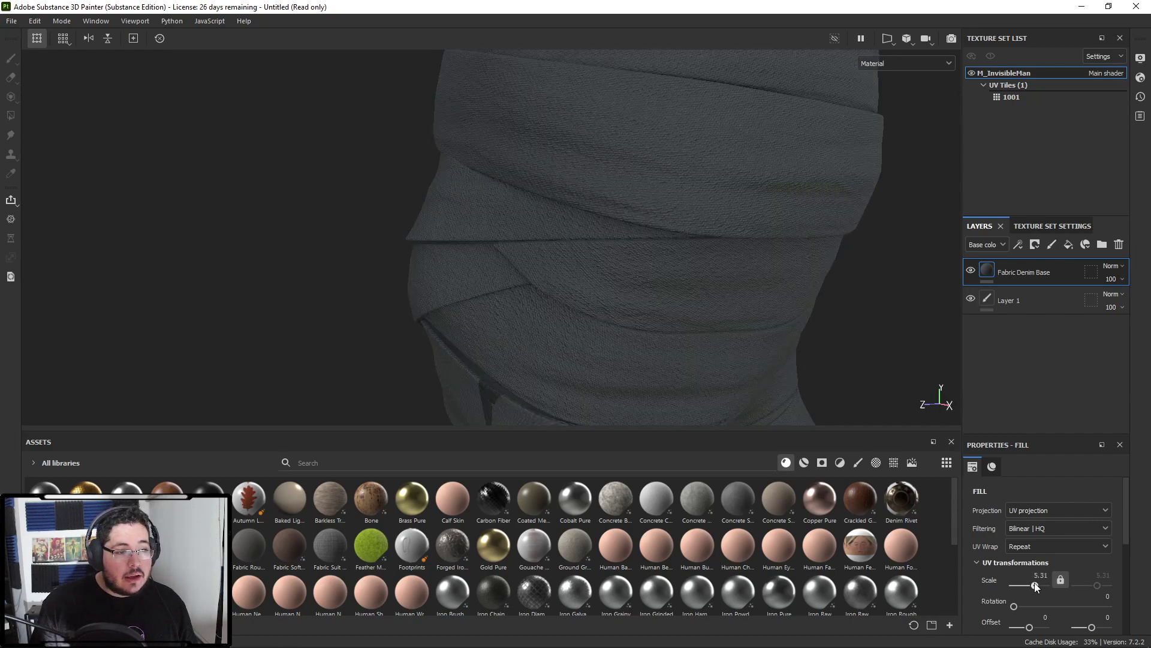
- Examine the fabric weave across the head and chin bandages for stretching and seams
{"action": "left_click_drag", "start_coordinate": [606, 276], "coordinate": [405, 253], "text": "alt"}
{"action": "scroll", "coordinate": [408, 251], "scroll_direction": "down", "scroll_amount": 6}
{"action": "left_click_drag", "start_coordinate": [498, 141], "coordinate": [530, 150], "text": "alt"}
{"action": "scroll", "coordinate": [594, 262], "scroll_direction": "up", "scroll_amount": 4}
{"action": "middle_click_drag", "start_coordinate": [660, 378], "coordinate": [569, 156], "text": "alt"}
{"action": "left_click_drag", "start_coordinate": [590, 238], "coordinate": [528, 236], "text": "alt"}
{"action": "middle_click_drag", "start_coordinate": [779, 219], "coordinate": [634, 200], "text": "alt"}
{"action": "left_click_drag", "start_coordinate": [634, 200], "coordinate": [585, 229], "text": "alt"}
{"action": "left_click_drag", "start_coordinate": [668, 187], "coordinate": [568, 177], "text": "alt"}
{"action": "scroll", "coordinate": [558, 171], "scroll_direction": "up", "scroll_amount": 2}
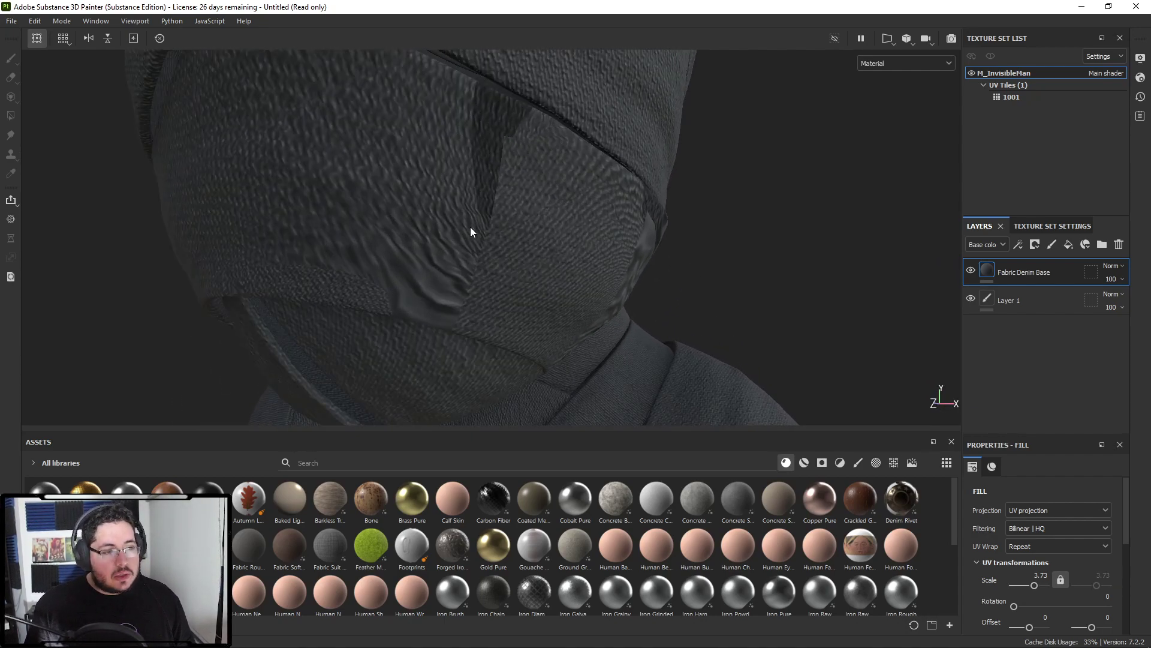
{"action": "left_click_drag", "start_coordinate": [477, 224], "coordinate": [444, 277], "text": "alt"}
- Switch to Maya and open the UV Editor for the InvisibleMan mesh
{"action": "key", "text": "alt+Tab"}
{"action": "key", "text": "alt+Tab"}
{"action": "key", "text": "alt+Tab"}
{"action": "left_click", "coordinate": [563, 428]}
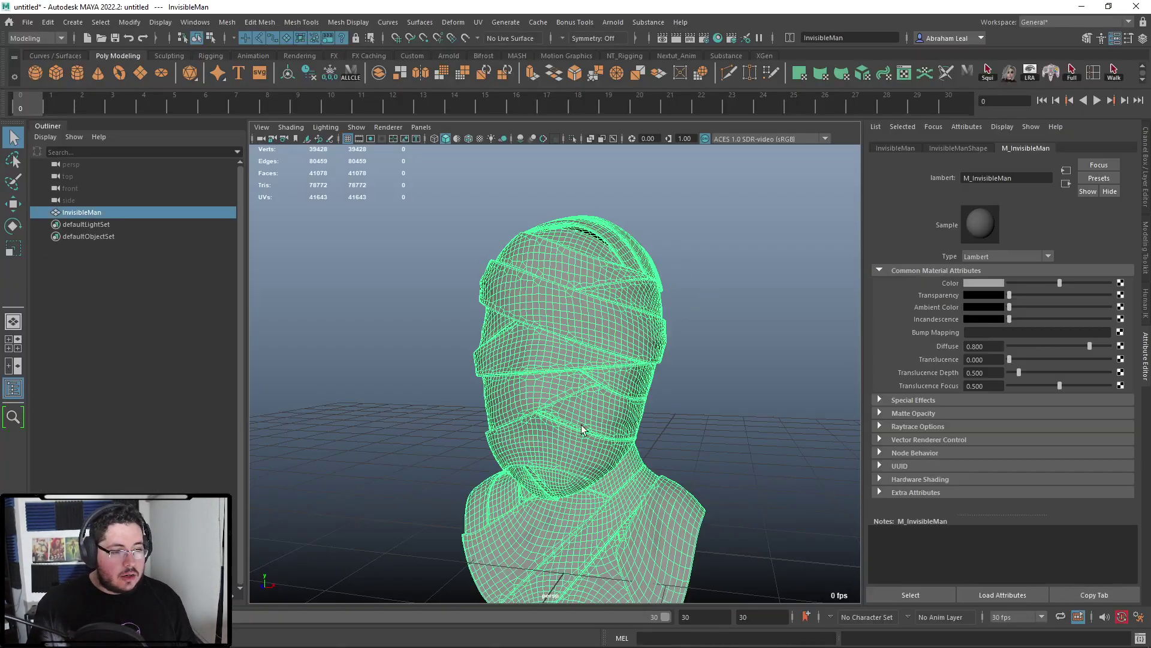
{"action": "left_click", "coordinate": [478, 22]}
{"action": "left_click", "coordinate": [498, 47]}
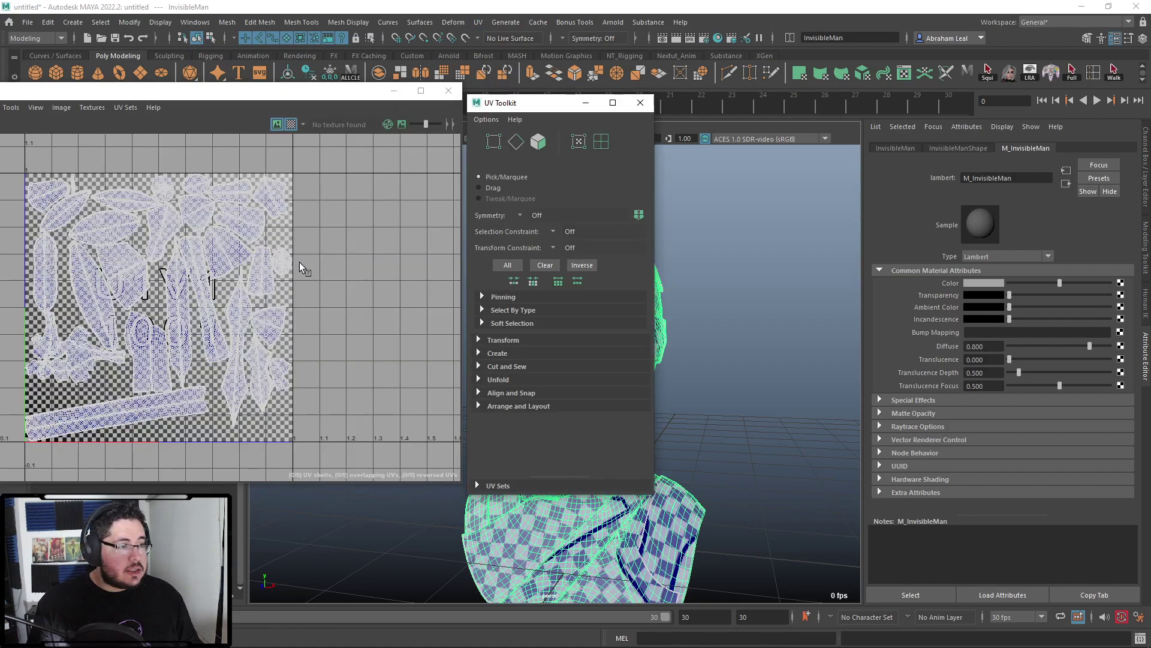
- Select all of the mesh's UV shells and unfold them
{"action": "right_click_drag", "start_coordinate": [233, 229], "coordinate": [198, 210]}
{"action": "left_click_drag", "start_coordinate": [96, 180], "coordinate": [344, 333]}
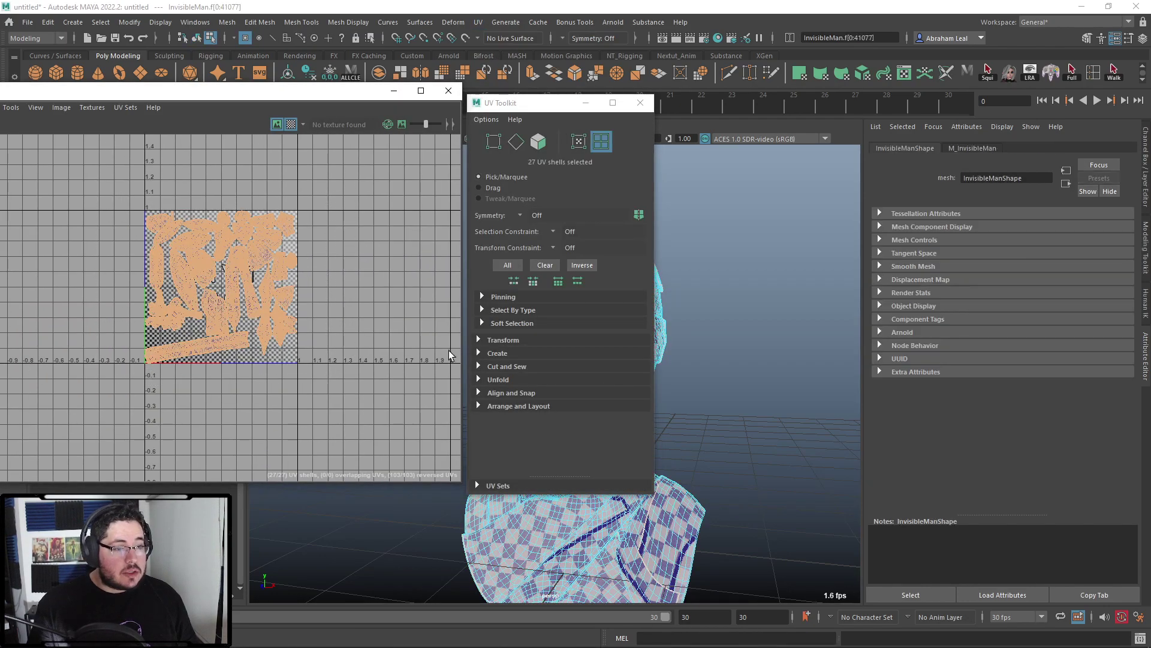
{"action": "left_click", "coordinate": [478, 379]}
{"action": "left_click", "coordinate": [500, 409]}
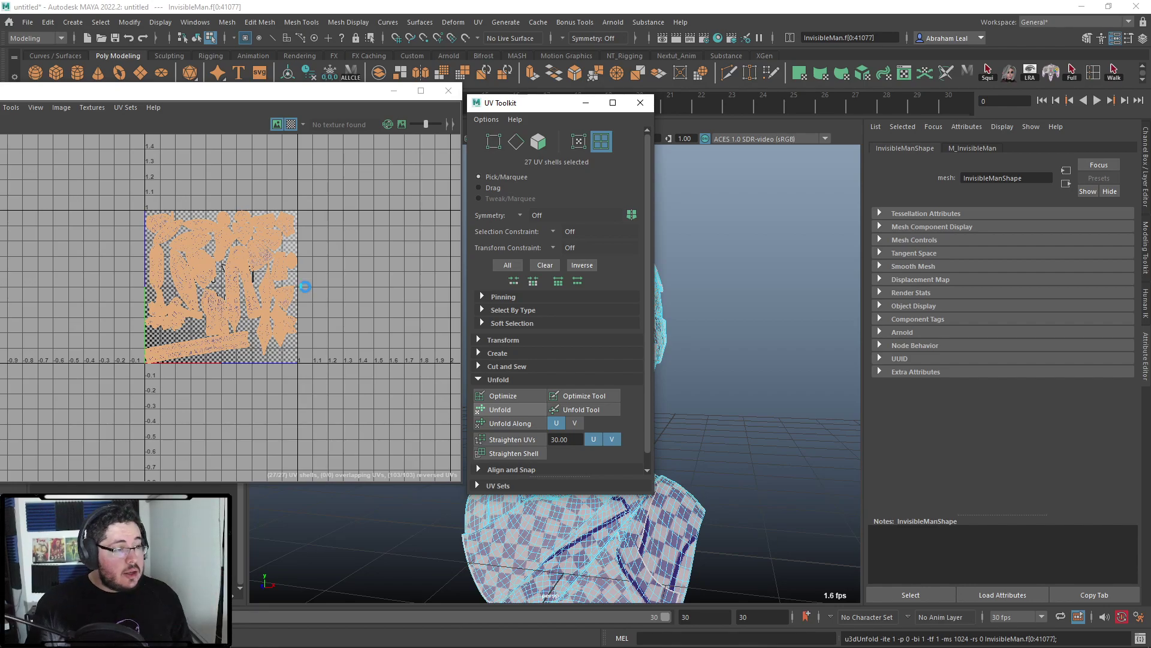
- Select the distorted, self-overlapping UV shell, put the UV Toolkit away and frame the shell's bandage in the viewport
{"action": "scroll", "coordinate": [184, 277], "scroll_direction": "up", "scroll_amount": 10}
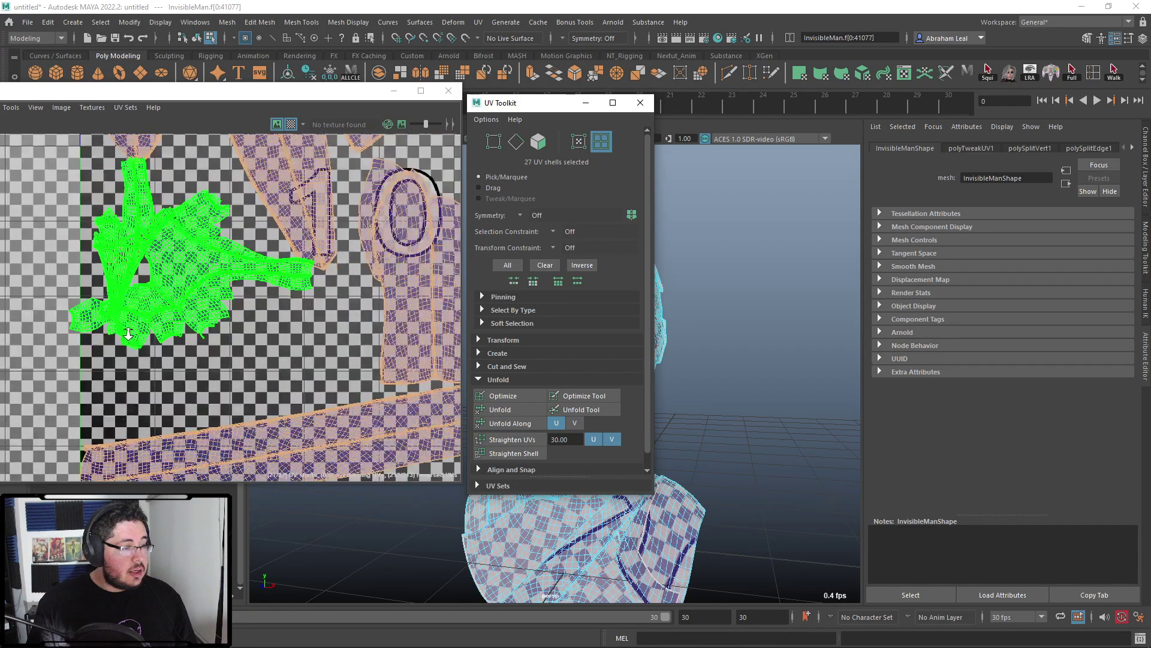
{"action": "middle_click_drag", "start_coordinate": [192, 319], "coordinate": [333, 384], "text": "alt"}
{"action": "scroll", "coordinate": [273, 269], "scroll_direction": "down", "scroll_amount": 3}
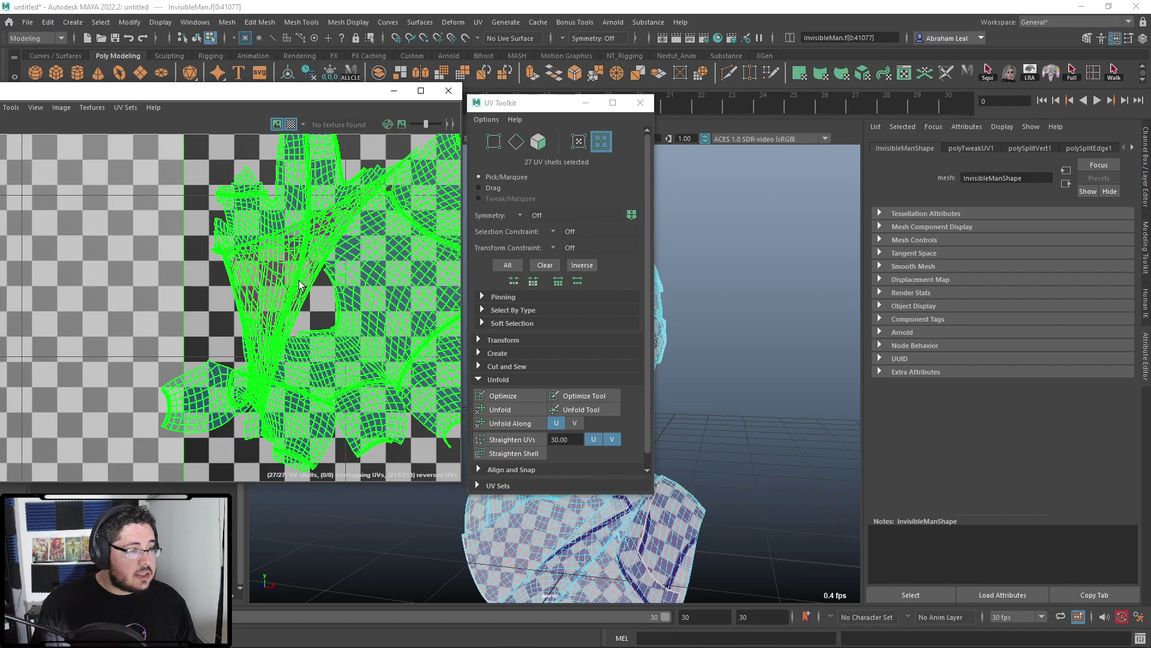
{"action": "scroll", "coordinate": [302, 318], "scroll_direction": "up", "scroll_amount": 5}
{"action": "left_click", "coordinate": [264, 287]}
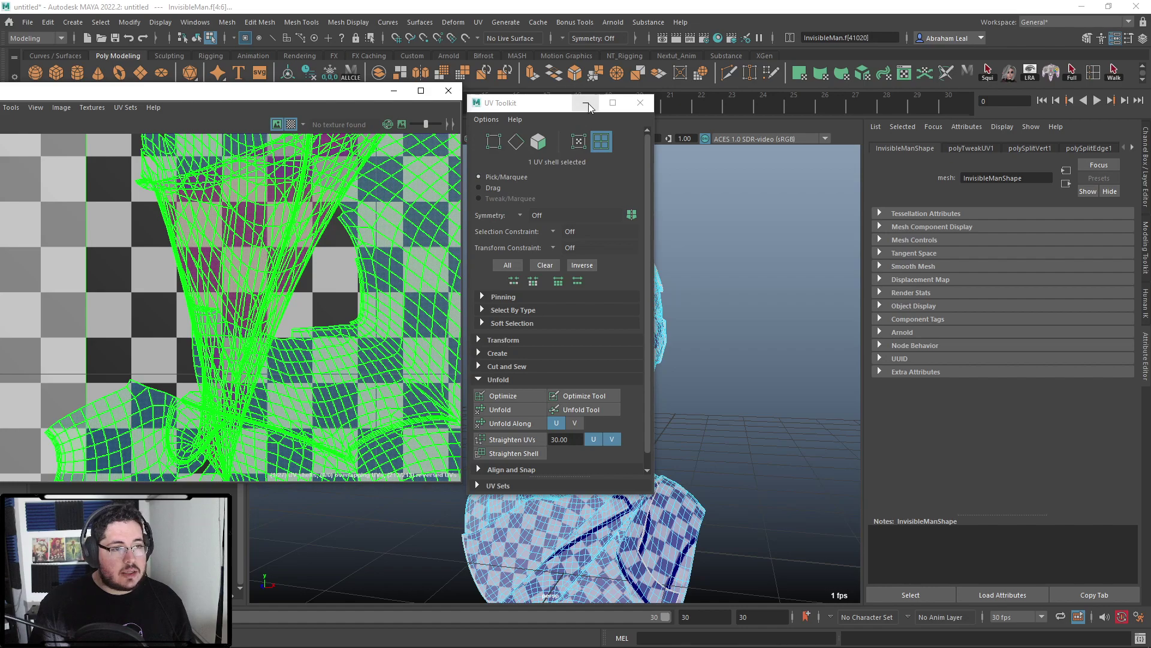
{"action": "left_click", "coordinate": [587, 103]}
{"action": "key", "text": "f"}
- Compare the checker distortion on the jaw bandage in Maya with the fabric stretching in Substance 3D Painter
{"action": "right_click_drag", "start_coordinate": [599, 371], "coordinate": [608, 335]}
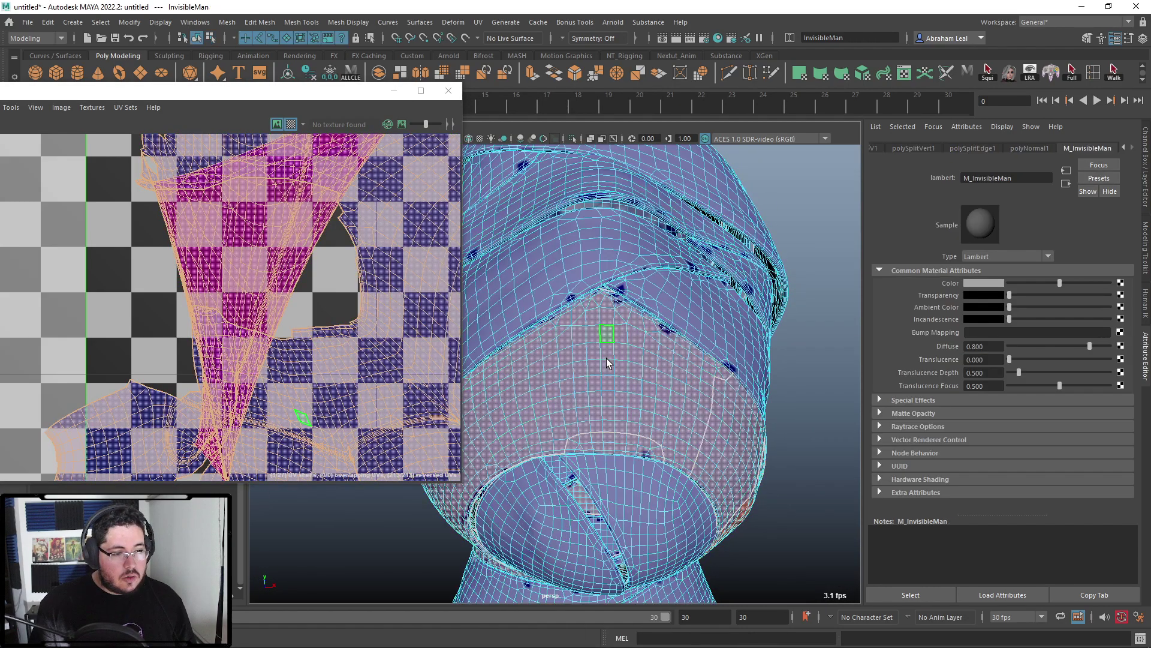
{"action": "left_click_drag", "start_coordinate": [737, 378], "coordinate": [591, 375], "text": "alt"}
{"action": "middle_click_drag", "start_coordinate": [591, 376], "coordinate": [666, 366], "text": "alt"}
{"action": "right_click_drag", "start_coordinate": [665, 366], "coordinate": [598, 338], "text": "alt"}
{"action": "left_click_drag", "start_coordinate": [598, 337], "coordinate": [610, 380], "text": "alt"}
{"action": "key", "text": "alt+Tab"}
{"action": "key", "text": "alt+Tab"}
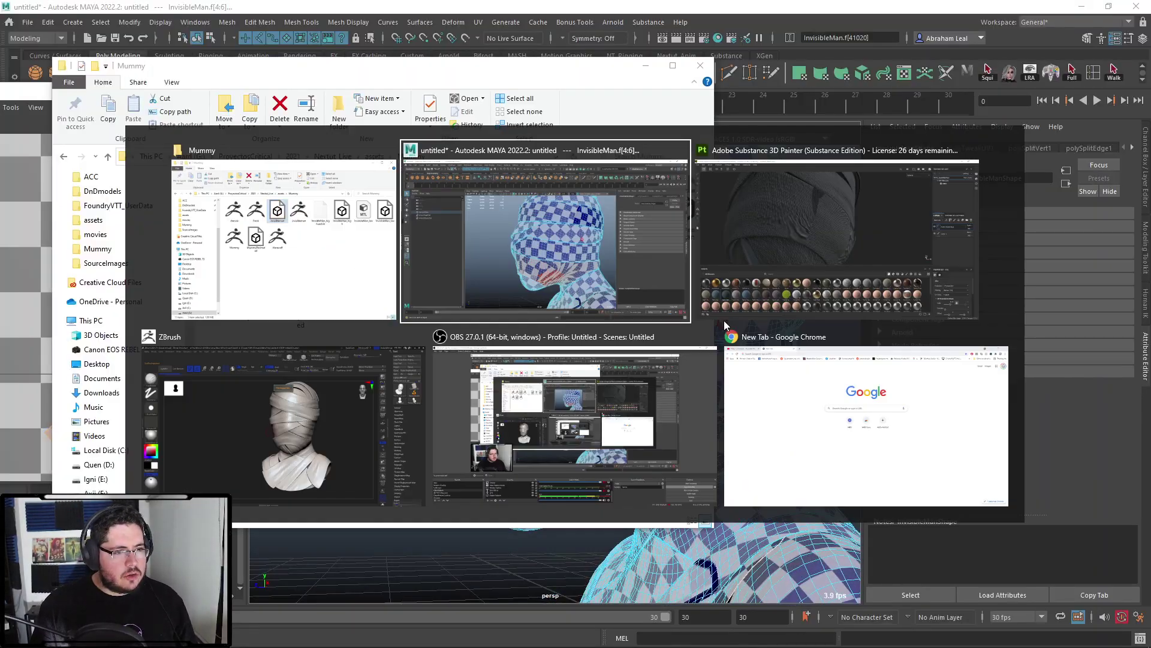
{"action": "left_click_drag", "start_coordinate": [726, 321], "coordinate": [636, 333], "text": "alt"}
{"action": "right_click_drag", "start_coordinate": [636, 333], "coordinate": [408, 190], "text": "alt"}
{"action": "mouse_move", "coordinate": [408, 190]}
{"action": "left_mouse_down", "text": "alt"}
{"action": "mouse_move", "coordinate": [620, 219]}
{"action": "mouse_move", "coordinate": [561, 297]}
{"action": "mouse_move", "coordinate": [370, 322]}
{"action": "mouse_move", "coordinate": [506, 318]}
{"action": "mouse_move", "coordinate": [411, 244]}
{"action": "mouse_move", "coordinate": [742, 261]}
{"action": "left_mouse_up", "text": "alt"}
{"action": "mouse_move", "coordinate": [528, 177]}
{"action": "left_mouse_down", "text": "alt"}
{"action": "mouse_move", "coordinate": [547, 226]}
{"action": "mouse_move", "coordinate": [458, 276]}
{"action": "mouse_move", "coordinate": [466, 244]}
{"action": "mouse_move", "coordinate": [528, 292]}
{"action": "left_mouse_up", "text": "alt"}
{"action": "key", "text": "alt+Tab"}
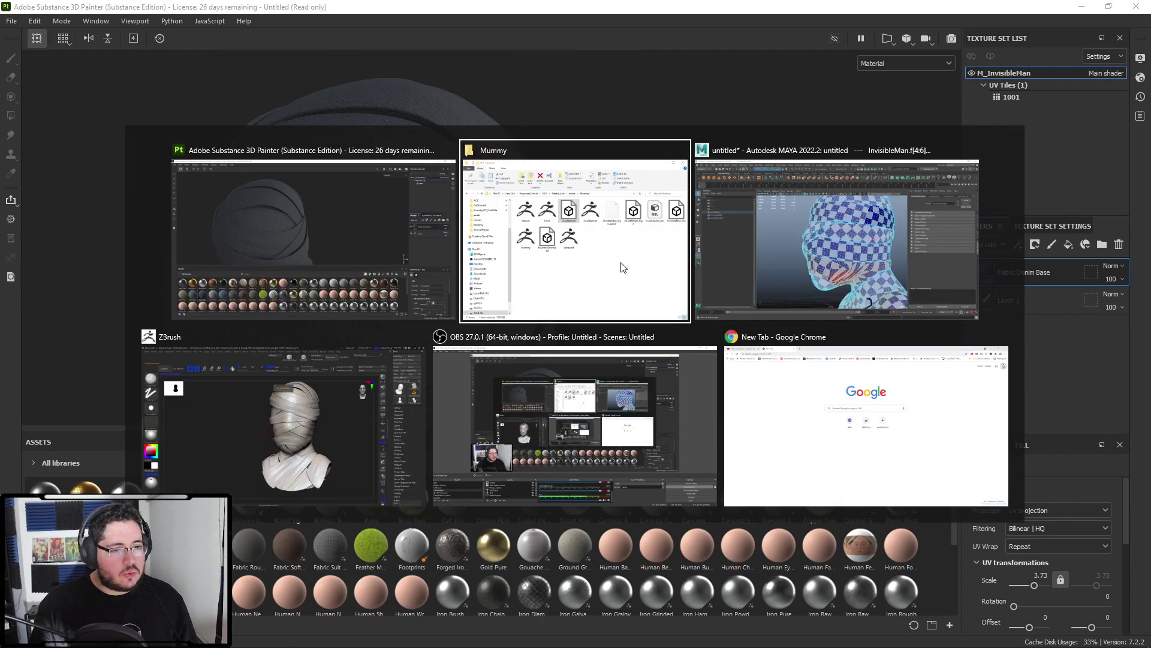
{"action": "left_click", "coordinate": [718, 318]}
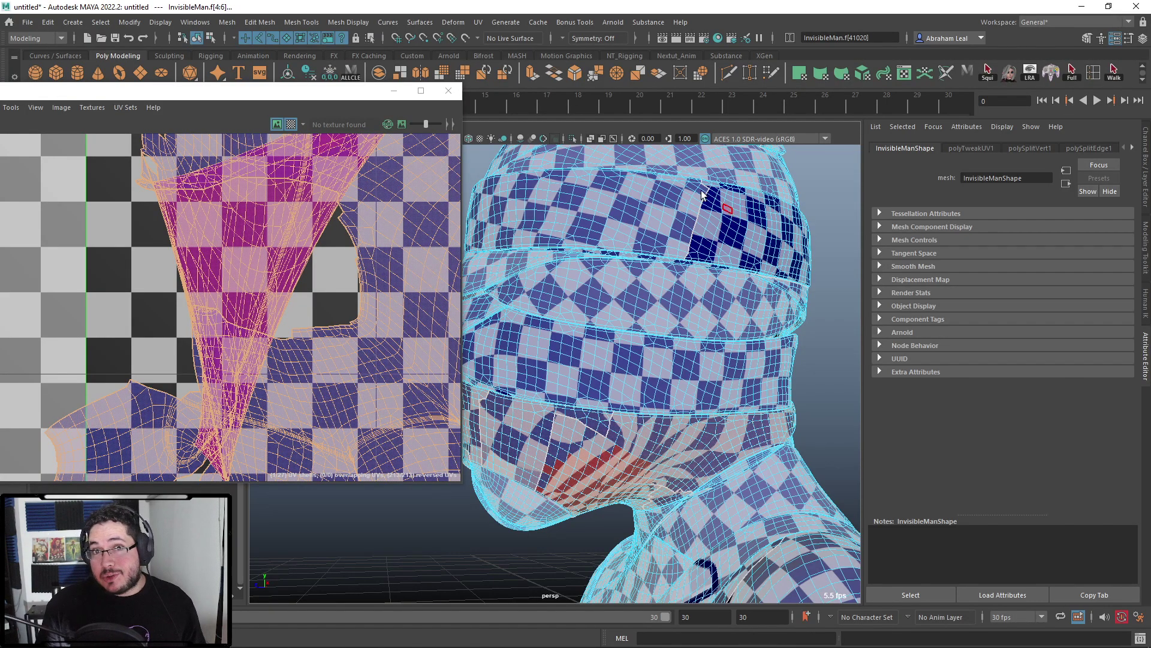
- Isolate the distorted jaw bandage in the viewport and select it as an object
{"action": "left_click", "coordinate": [572, 139]}
{"action": "left_click", "coordinate": [572, 139]}
{"action": "left_click", "coordinate": [572, 138]}
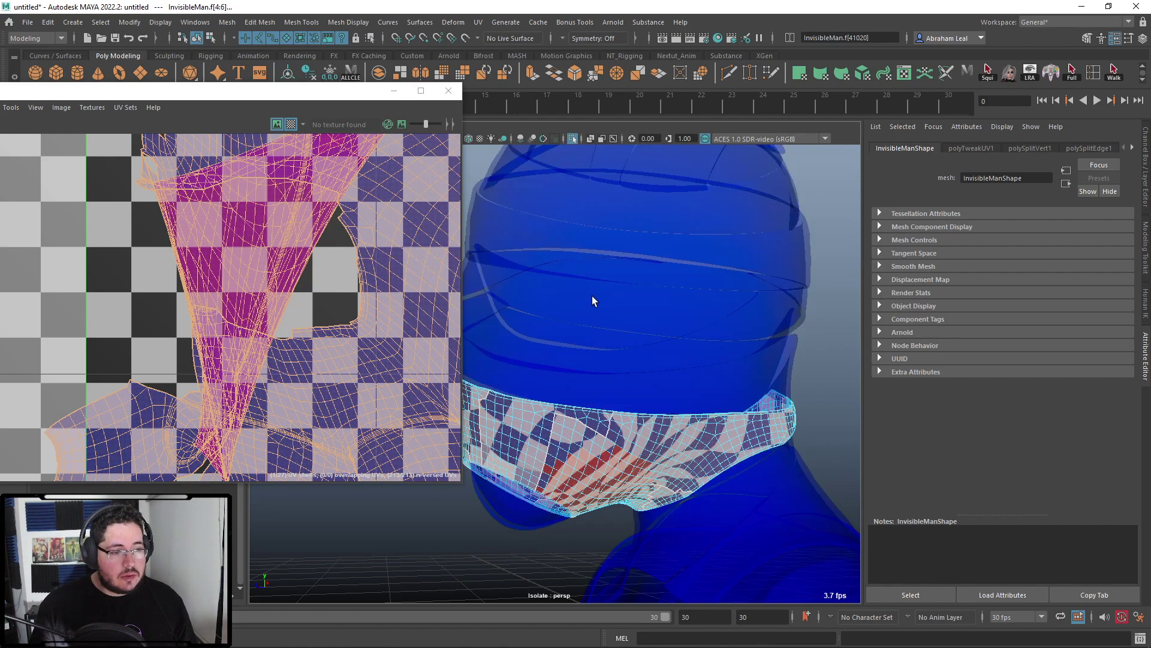
{"action": "middle_click_drag", "start_coordinate": [526, 513], "coordinate": [584, 355], "text": "alt"}
{"action": "key", "text": "F8"}
{"action": "left_click", "coordinate": [558, 389]}
{"action": "left_click_drag", "start_coordinate": [559, 359], "coordinate": [581, 383], "text": "alt"}
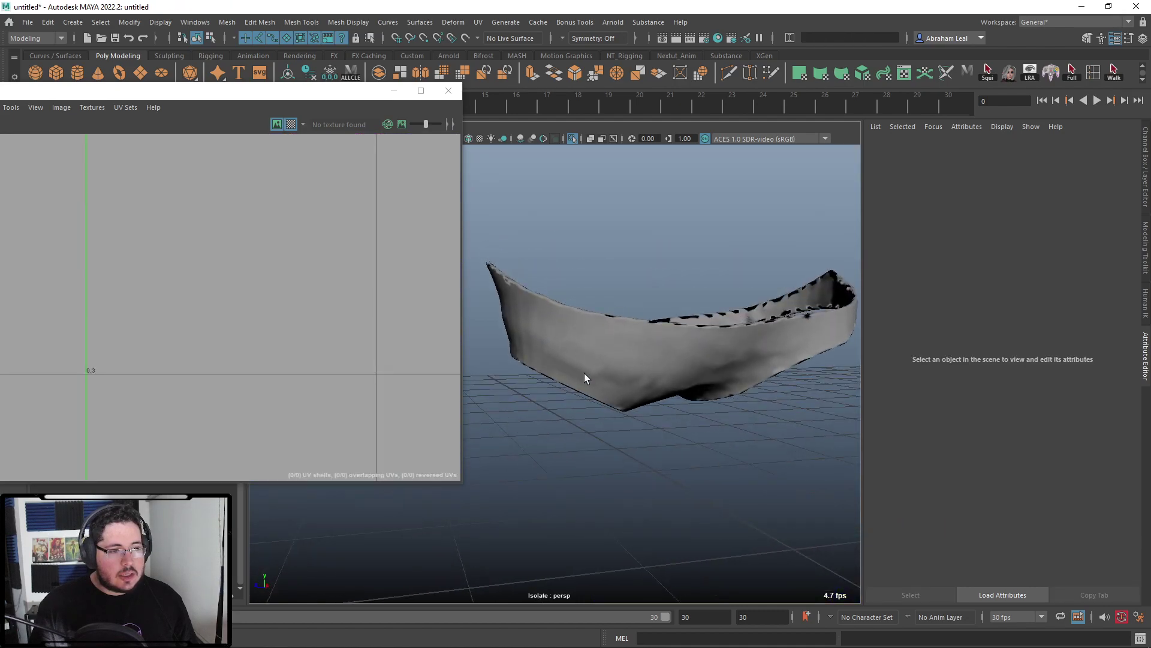
{"action": "left_click", "coordinate": [580, 383]}
{"action": "left_click_drag", "start_coordinate": [626, 226], "coordinate": [686, 281], "text": "alt"}
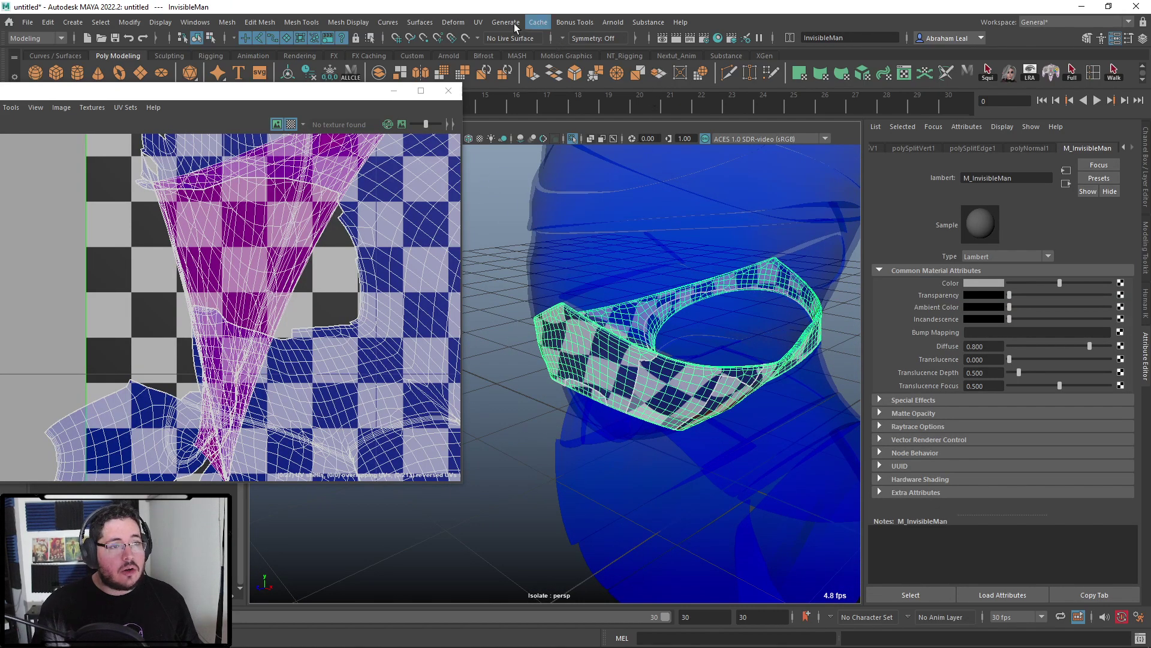
- Start the 3D Cut and Sew UV Tool on the isolated jaw bandage and get close to its lower rim
{"action": "left_click", "coordinate": [478, 23]}
{"action": "left_click", "coordinate": [521, 290]}
{"action": "left_click_drag", "start_coordinate": [658, 362], "coordinate": [606, 342], "text": "alt"}
{"action": "middle_click_drag", "start_coordinate": [606, 342], "coordinate": [644, 349], "text": "alt"}
{"action": "scroll", "coordinate": [644, 349], "scroll_direction": "up", "scroll_amount": 5}
{"action": "left_click_drag", "start_coordinate": [644, 342], "coordinate": [657, 241], "text": "alt"}
{"action": "scroll", "coordinate": [623, 255], "scroll_direction": "up", "scroll_amount": 3}
{"action": "left_click_drag", "start_coordinate": [589, 267], "coordinate": [556, 218], "text": "alt"}
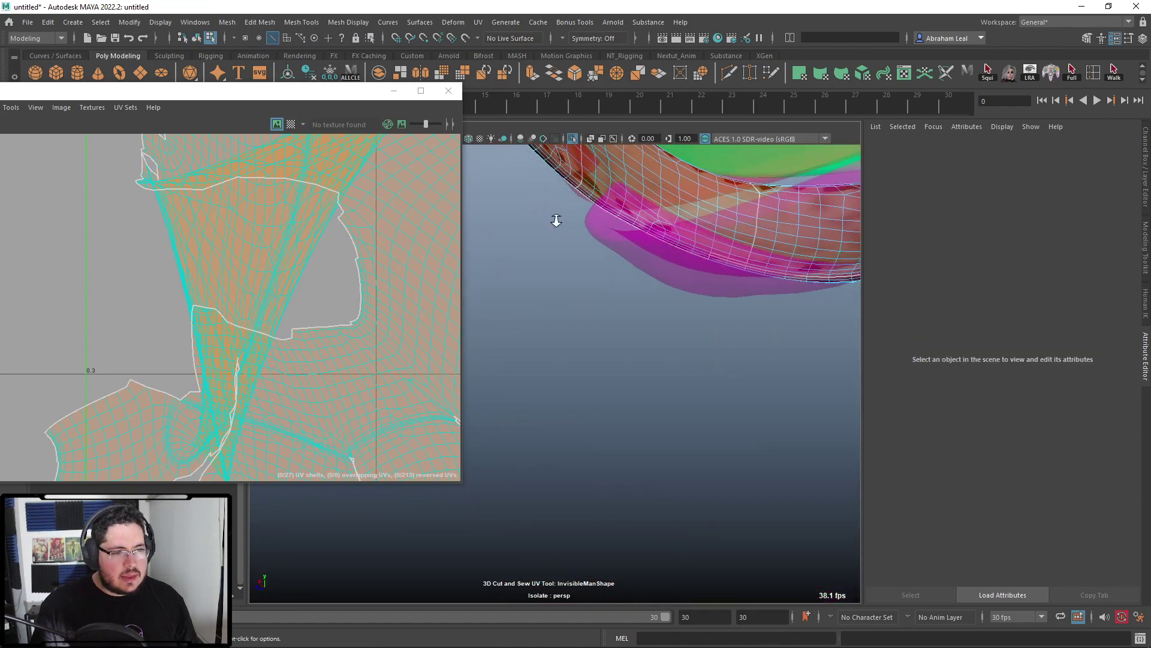
- Examine the jaw bandage's existing UV seams and its openings to find where new cuts are needed
{"action": "middle_click_drag", "start_coordinate": [555, 218], "coordinate": [560, 268], "text": "alt"}
{"action": "right_click_drag", "start_coordinate": [560, 268], "coordinate": [528, 247], "text": "alt"}
{"action": "left_click_drag", "start_coordinate": [528, 247], "coordinate": [409, 284], "text": "alt"}
{"action": "scroll", "coordinate": [618, 261], "scroll_direction": "down", "scroll_amount": 8}
{"action": "scroll", "coordinate": [621, 317], "scroll_direction": "up", "scroll_amount": 8}
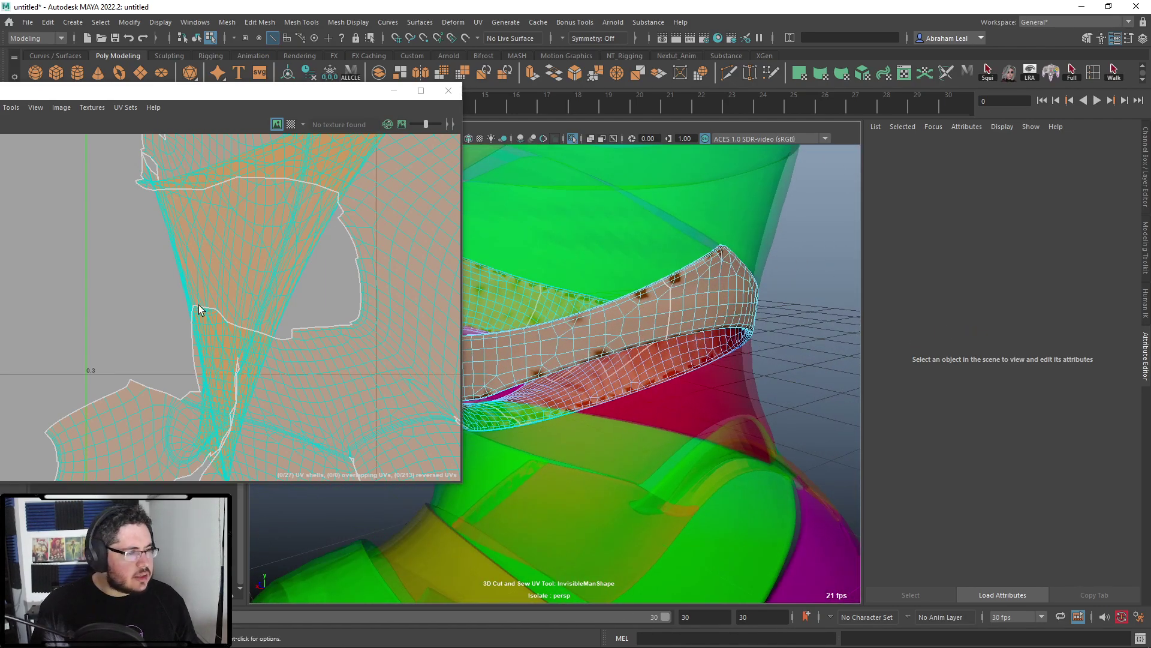
{"action": "left_click_drag", "start_coordinate": [510, 327], "coordinate": [586, 327], "text": "alt"}
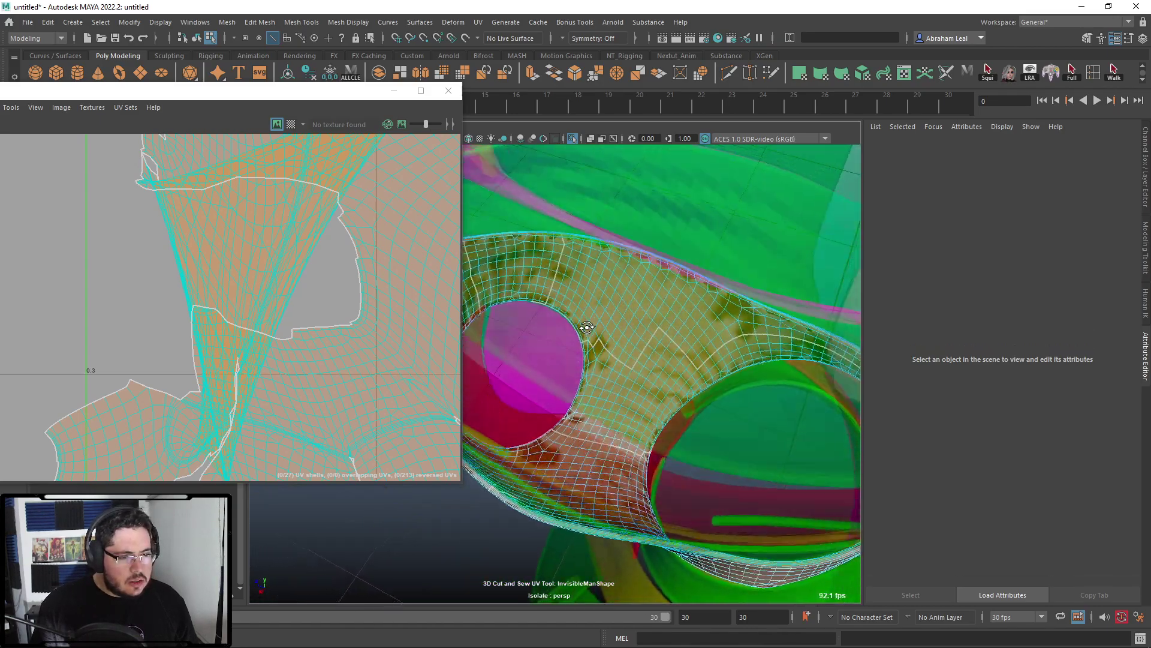
{"action": "scroll", "coordinate": [647, 380], "scroll_direction": "up", "scroll_amount": 5}
{"action": "left_click_drag", "start_coordinate": [646, 381], "coordinate": [577, 324], "text": "alt"}
{"action": "scroll", "coordinate": [586, 311], "scroll_direction": "up", "scroll_amount": 5}
{"action": "scroll", "coordinate": [434, 229], "scroll_direction": "down", "scroll_amount": 2}
{"action": "scroll", "coordinate": [604, 282], "scroll_direction": "down", "scroll_amount": 3}
{"action": "scroll", "coordinate": [577, 324], "scroll_direction": "up", "scroll_amount": 2}
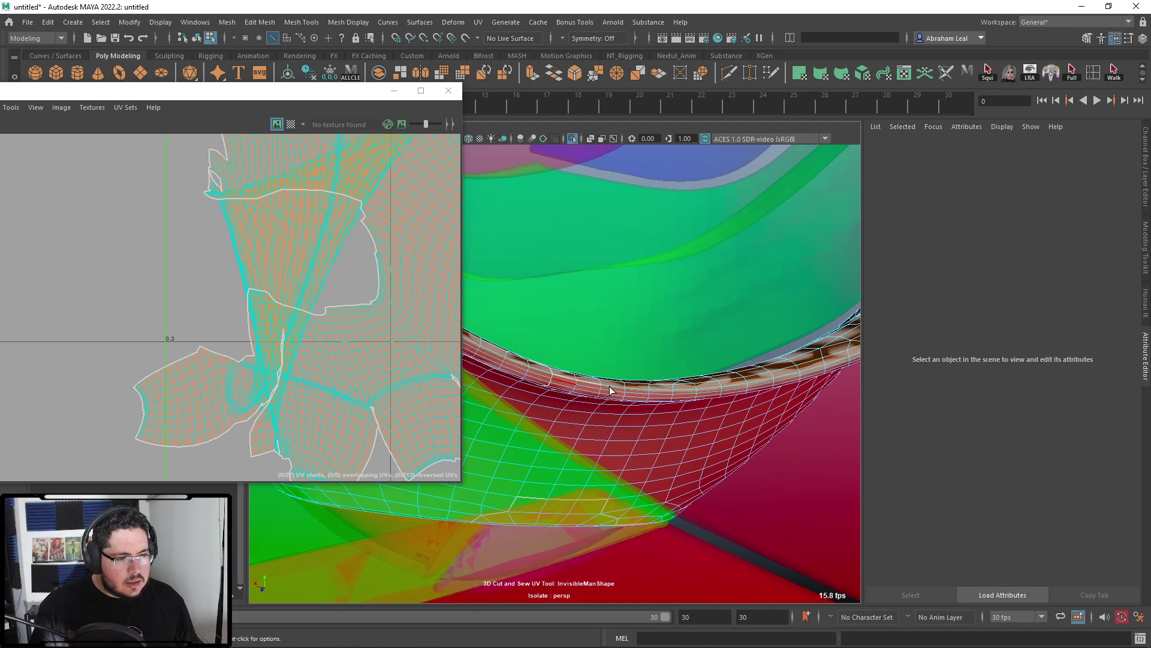
- Cut UV seams along the thin inner rim of the jaw bandage, including an edge loop near its lower corner
{"action": "left_click", "coordinate": [701, 391]}
{"action": "left_click_drag", "start_coordinate": [701, 391], "coordinate": [461, 299], "text": "alt"}
{"action": "scroll", "coordinate": [457, 299], "scroll_direction": "up", "scroll_amount": 1}
{"action": "left_click_drag", "start_coordinate": [550, 318], "coordinate": [455, 321], "text": "alt"}
{"action": "left_click", "coordinate": [727, 296]}
{"action": "scroll", "coordinate": [444, 320], "scroll_direction": "up", "scroll_amount": 1}
{"action": "left_click_drag", "start_coordinate": [551, 288], "coordinate": [647, 316], "text": "alt"}
{"action": "left_click_drag", "start_coordinate": [606, 262], "coordinate": [506, 237], "text": "alt"}
{"action": "middle_click_drag", "start_coordinate": [506, 237], "coordinate": [678, 361], "text": "alt"}
{"action": "right_click_drag", "start_coordinate": [678, 361], "coordinate": [601, 363], "text": "alt"}
{"action": "left_click_drag", "start_coordinate": [601, 363], "coordinate": [536, 412], "text": "alt"}
{"action": "double_click", "coordinate": [701, 373]}
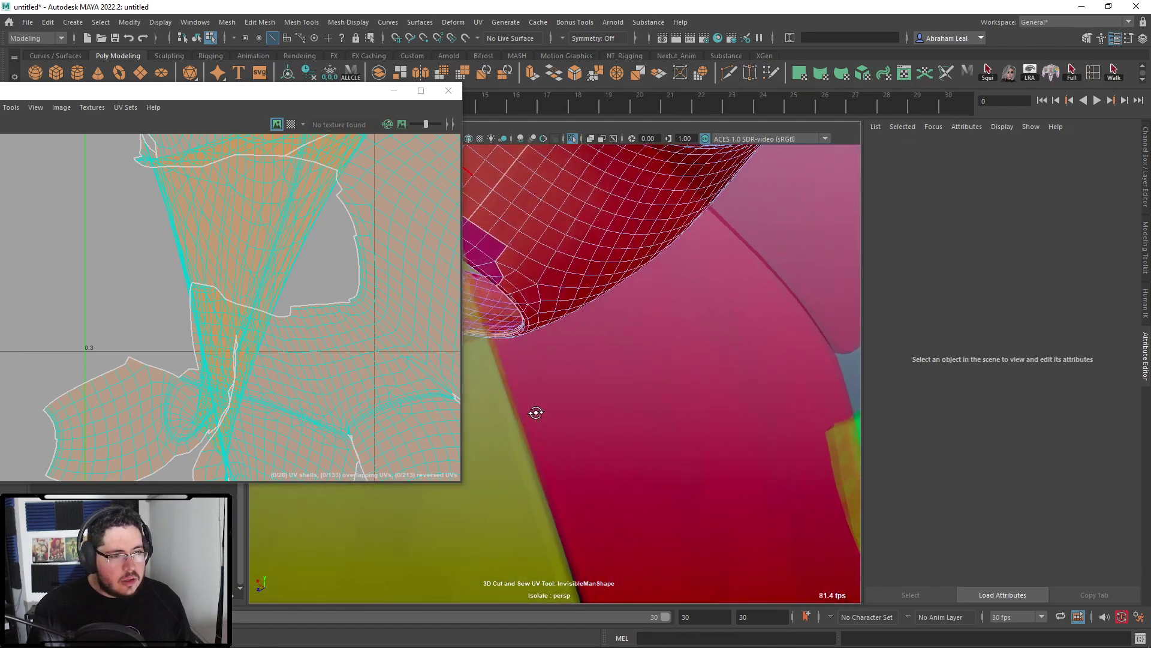
- Cut another UV seam across the narrow band beside the jaw bandage's rear opening
{"action": "middle_click_drag", "start_coordinate": [535, 411], "coordinate": [598, 404], "text": "alt"}
{"action": "left_click_drag", "start_coordinate": [598, 404], "coordinate": [421, 358], "text": "alt"}
{"action": "left_click_drag", "start_coordinate": [602, 361], "coordinate": [725, 373], "text": "alt"}
{"action": "left_click_drag", "start_coordinate": [668, 342], "coordinate": [717, 336], "text": "alt"}
{"action": "scroll", "coordinate": [592, 346], "scroll_direction": "down", "scroll_amount": 6}
{"action": "left_click_drag", "start_coordinate": [573, 352], "coordinate": [549, 365], "text": "alt"}
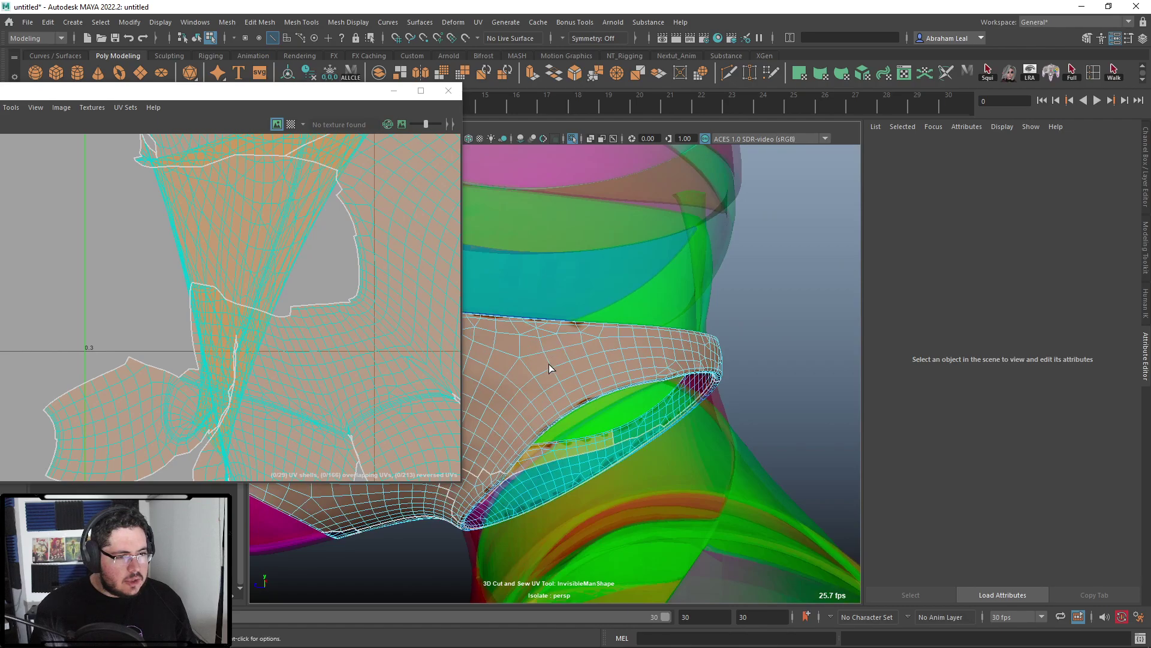
{"action": "left_click", "coordinate": [618, 341]}
{"action": "left_click_drag", "start_coordinate": [618, 340], "coordinate": [607, 366], "text": "alt"}
{"action": "scroll", "coordinate": [290, 292], "scroll_direction": "down", "scroll_amount": 10}
- Display the checker map and unfold the jaw bandage's UV shells
{"action": "left_click", "coordinate": [290, 124]}
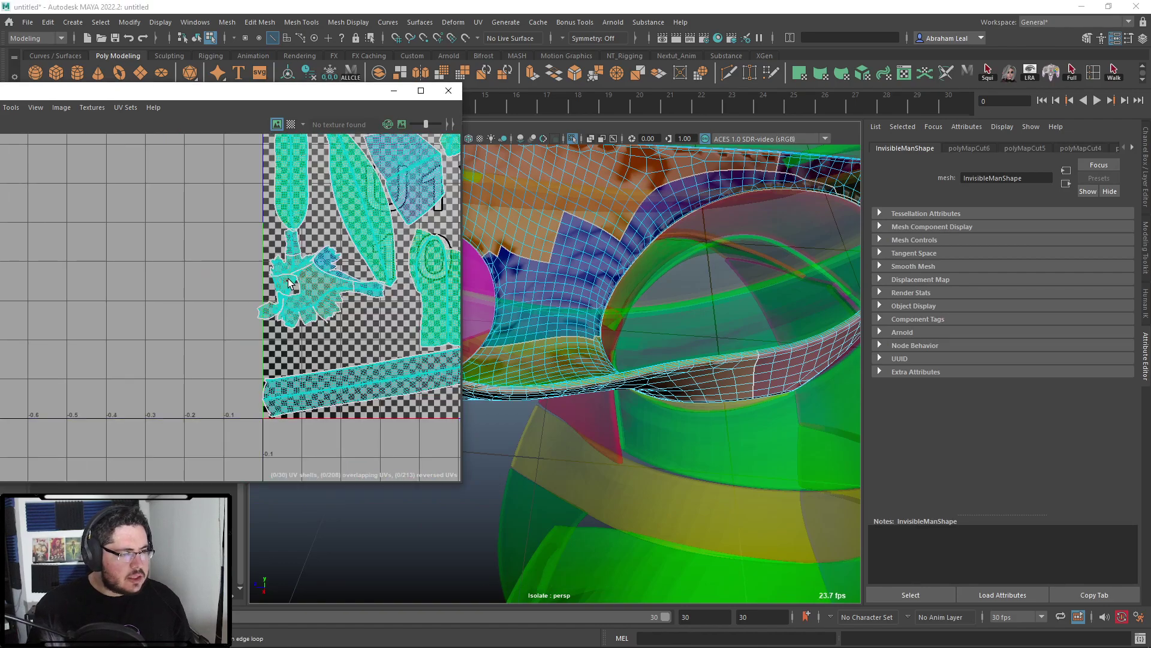
{"action": "right_click_drag", "start_coordinate": [288, 279], "coordinate": [262, 271]}
{"action": "left_click", "coordinate": [307, 281]}
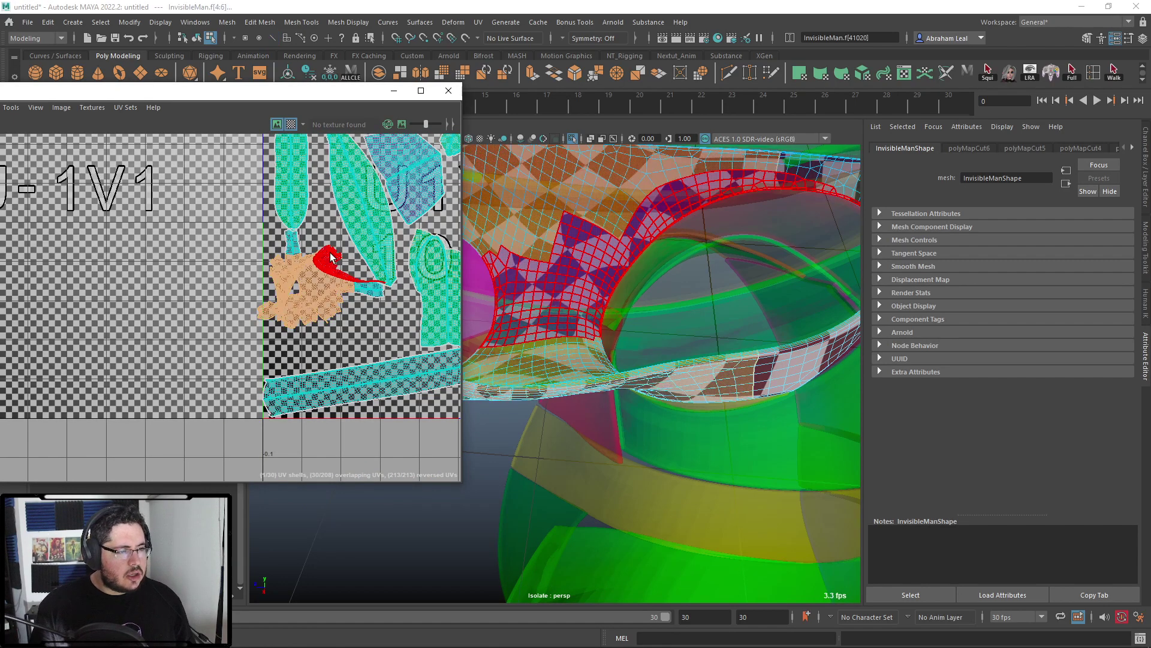
{"action": "left_click", "coordinate": [334, 268], "text": "shift"}
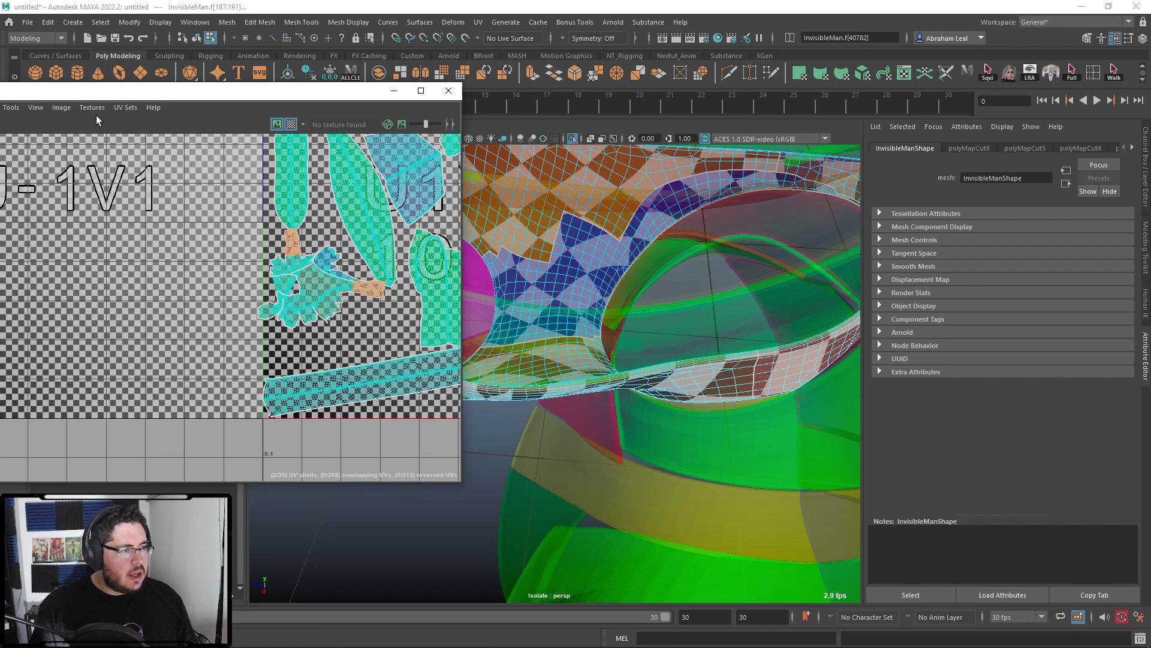
{"action": "left_click_drag", "start_coordinate": [358, 312], "coordinate": [355, 313]}
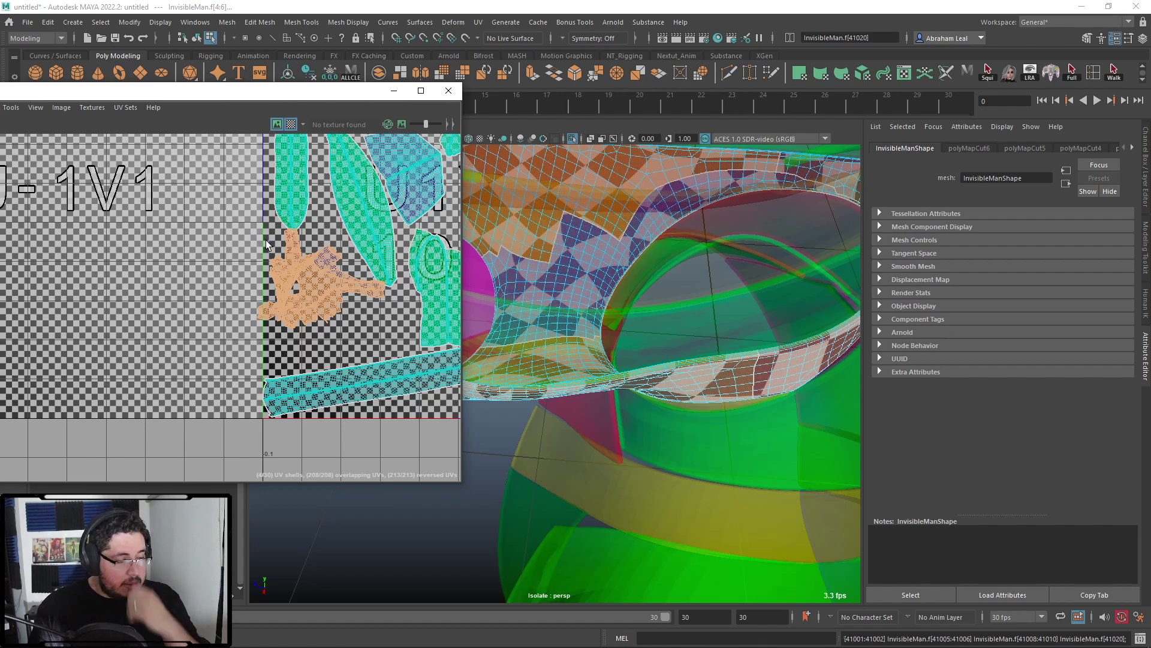
{"action": "key", "text": "ctrl+u"}
- Move the large unfolded jaw bandage shell away from the small strips, mostly outside the first UV tile
{"action": "scroll", "coordinate": [298, 284], "scroll_direction": "up", "scroll_amount": 5}
{"action": "middle_click_drag", "start_coordinate": [305, 267], "coordinate": [285, 293], "text": "alt"}
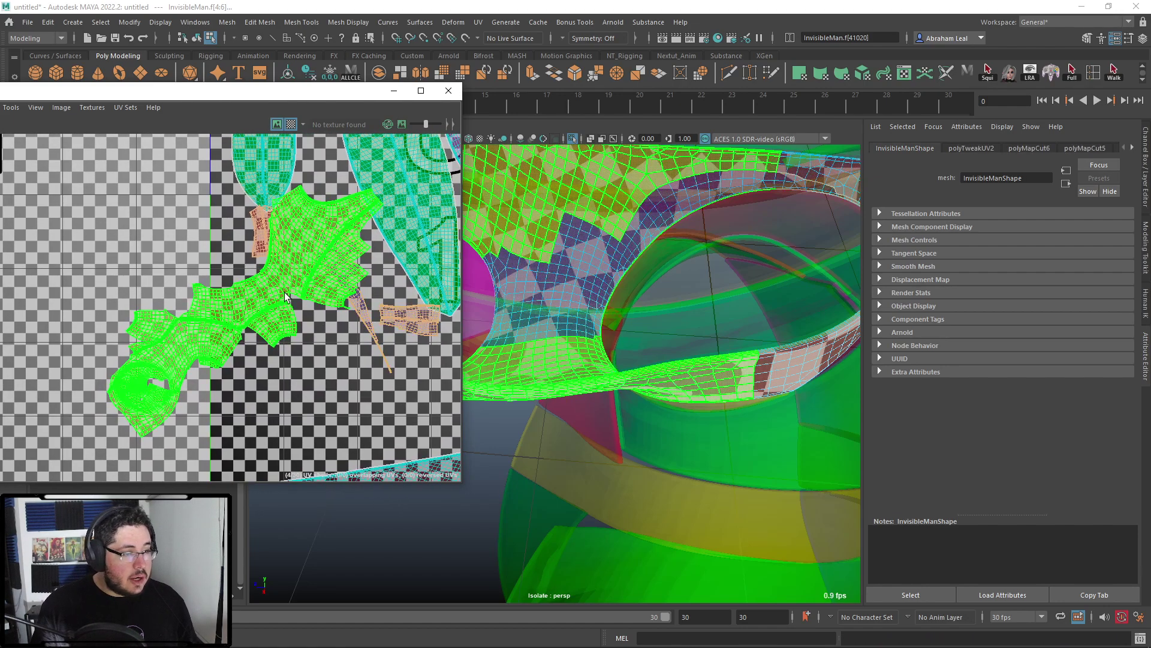
{"action": "left_click_drag", "start_coordinate": [271, 282], "coordinate": [110, 294]}
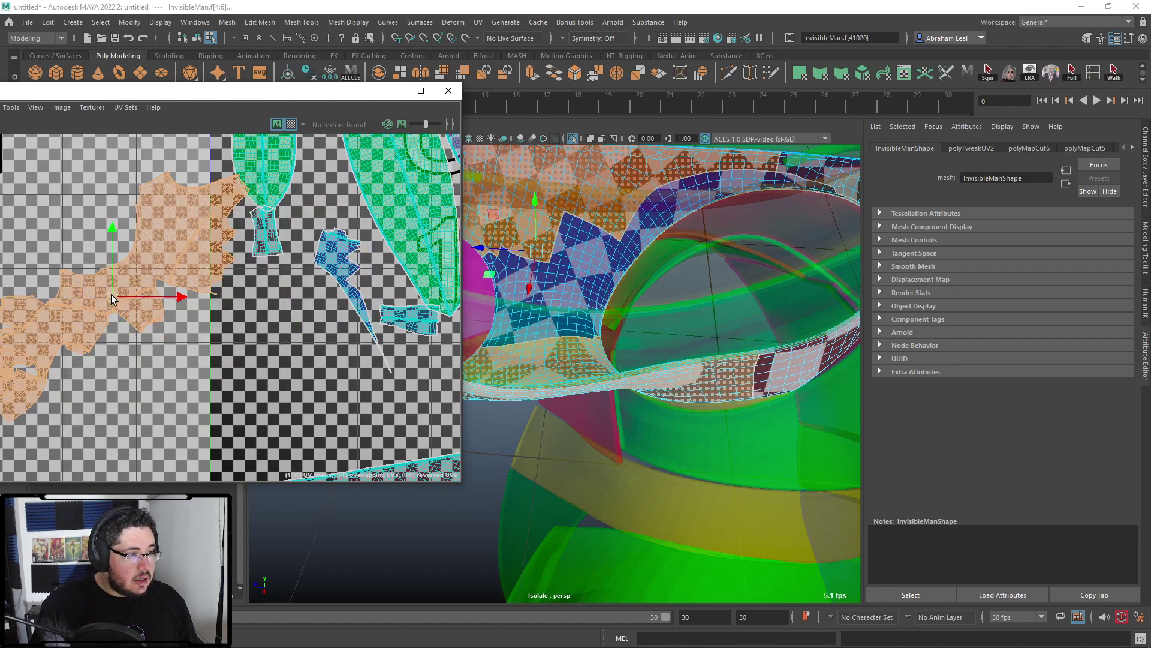
- Examine the checker distortion on the jaw bandage and find the pinched edges in its large UV shell
{"action": "left_click", "coordinate": [486, 444]}
{"action": "scroll", "coordinate": [570, 282], "scroll_direction": "down", "scroll_amount": 10}
{"action": "scroll", "coordinate": [573, 318], "scroll_direction": "up", "scroll_amount": 8}
{"action": "left_click_drag", "start_coordinate": [570, 283], "coordinate": [605, 290], "text": "alt"}
{"action": "right_click_drag", "start_coordinate": [693, 297], "coordinate": [742, 280]}
{"action": "left_click", "coordinate": [708, 305]}
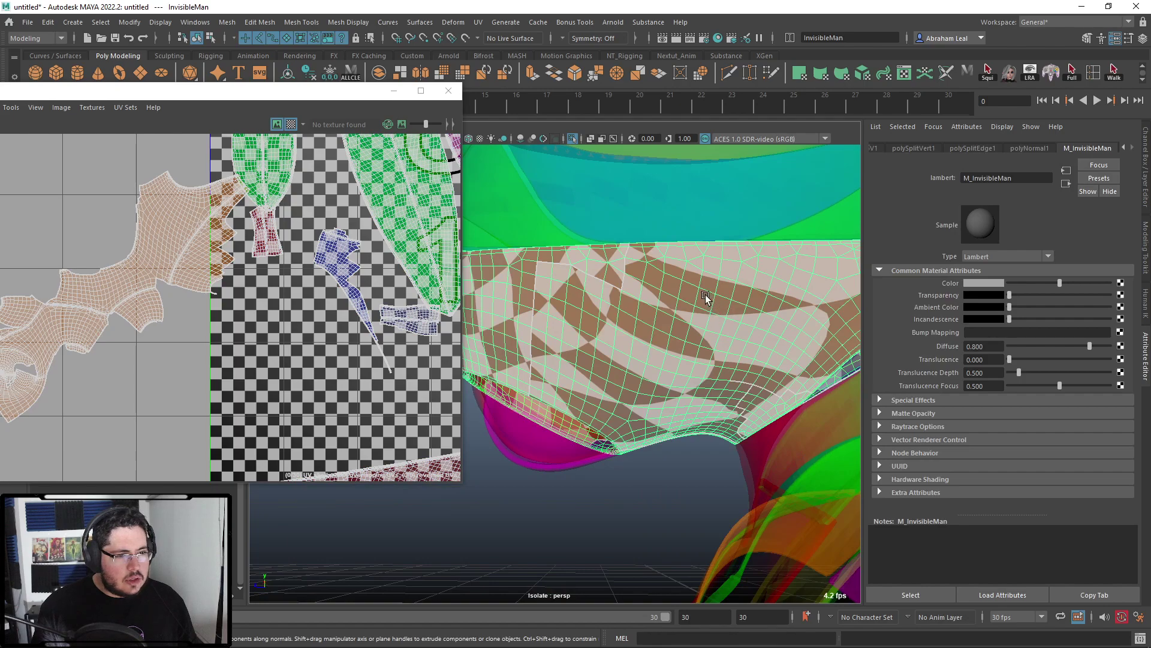
{"action": "scroll", "coordinate": [712, 304], "scroll_direction": "down", "scroll_amount": 5}
{"action": "scroll", "coordinate": [166, 271], "scroll_direction": "down", "scroll_amount": 3}
{"action": "scroll", "coordinate": [132, 285], "scroll_direction": "up", "scroll_amount": 3}
{"action": "scroll", "coordinate": [211, 273], "scroll_direction": "up", "scroll_amount": 3}
{"action": "scroll", "coordinate": [257, 228], "scroll_direction": "up", "scroll_amount": 3}
{"action": "scroll", "coordinate": [303, 322], "scroll_direction": "up", "scroll_amount": 2}
{"action": "scroll", "coordinate": [288, 309], "scroll_direction": "down", "scroll_amount": 4}
{"action": "scroll", "coordinate": [322, 262], "scroll_direction": "up", "scroll_amount": 6}
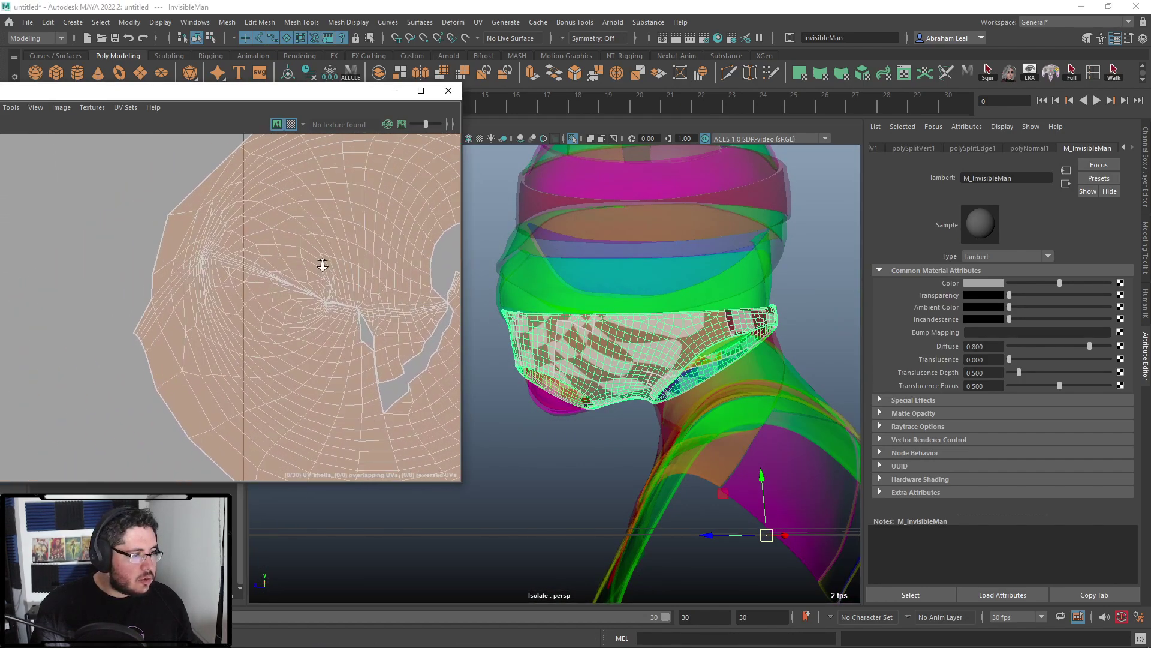
{"action": "scroll", "coordinate": [306, 300], "scroll_direction": "down", "scroll_amount": 3}
{"action": "scroll", "coordinate": [278, 282], "scroll_direction": "up", "scroll_amount": 3}
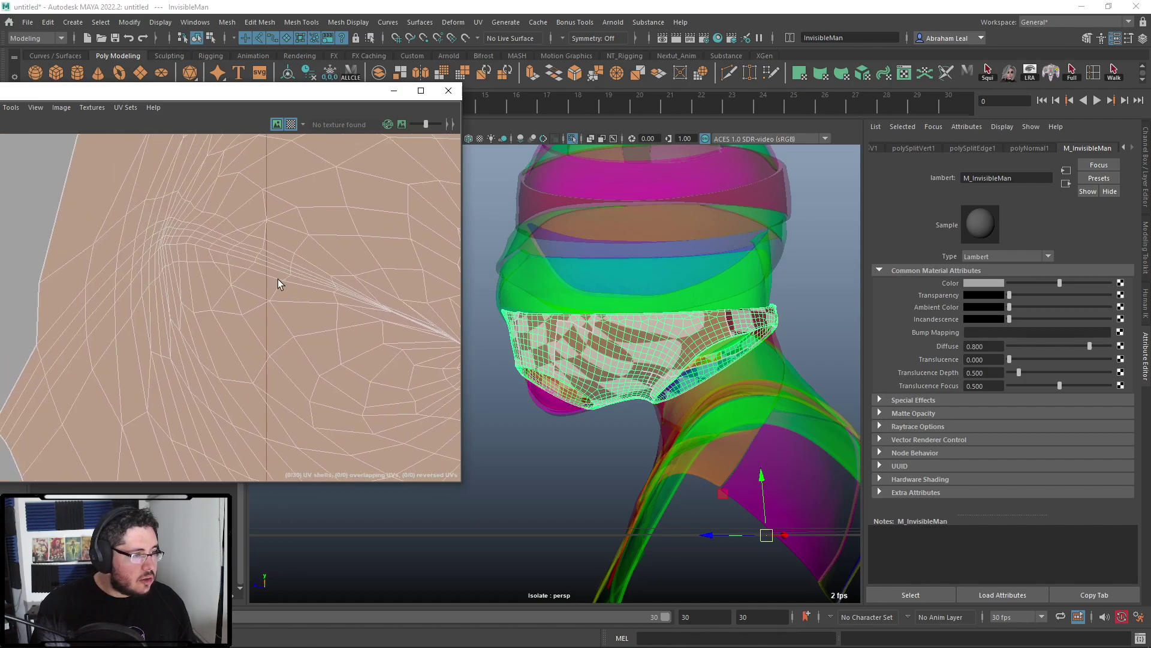
- Cut the compressed edge loop running through the pinched area of the large jaw shell, using the UV Toolkit
{"action": "double_click", "coordinate": [58, 311]}
{"action": "scroll", "coordinate": [159, 318], "scroll_direction": "down", "scroll_amount": 1}
{"action": "middle_click_drag", "start_coordinate": [222, 298], "coordinate": [113, 236], "text": "alt"}
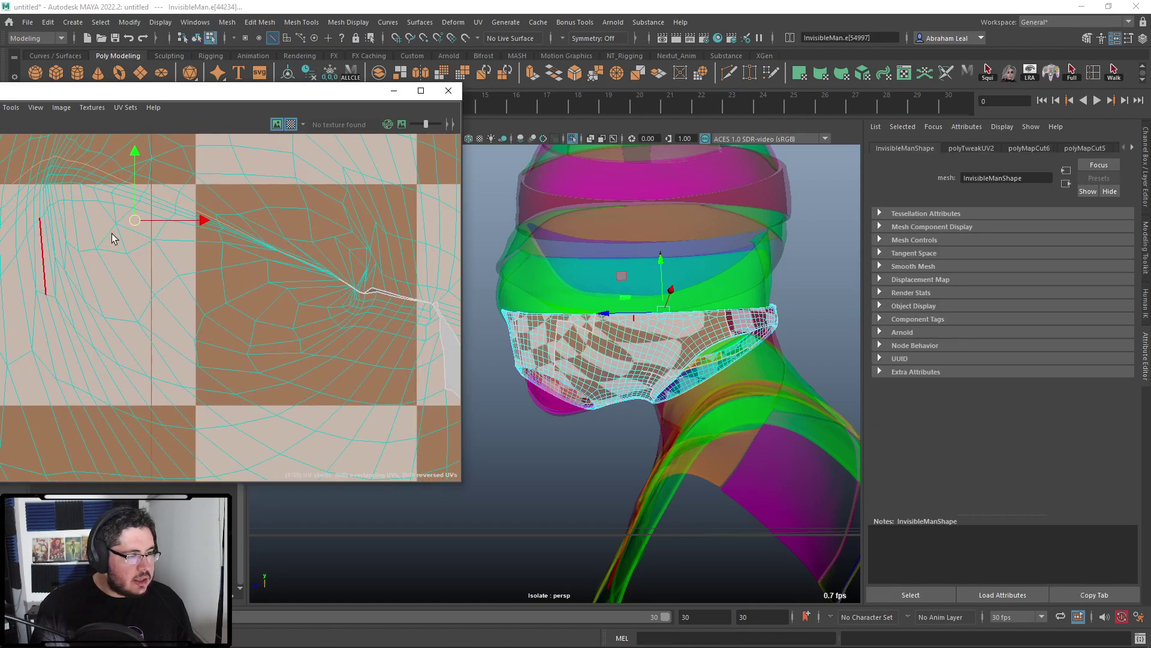
{"action": "middle_click_drag", "start_coordinate": [271, 271], "coordinate": [222, 261], "text": "alt"}
{"action": "left_click_drag", "start_coordinate": [236, 96], "coordinate": [276, 103]}
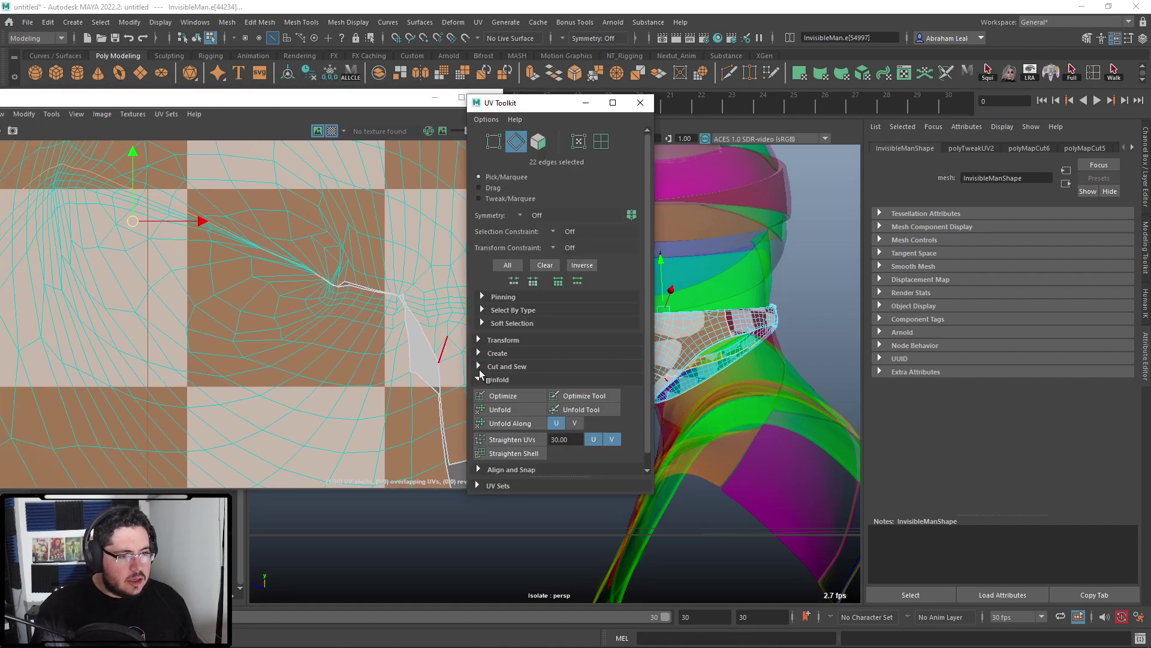
{"action": "scroll", "coordinate": [362, 329], "scroll_direction": "down", "scroll_amount": 4}
{"action": "middle_click_drag", "start_coordinate": [410, 343], "coordinate": [352, 318], "text": "alt"}
{"action": "scroll", "coordinate": [354, 314], "scroll_direction": "up", "scroll_amount": 5}
{"action": "scroll", "coordinate": [372, 258], "scroll_direction": "up", "scroll_amount": 4}
{"action": "middle_click_drag", "start_coordinate": [372, 249], "coordinate": [397, 257], "text": "alt"}
{"action": "scroll", "coordinate": [324, 276], "scroll_direction": "down", "scroll_amount": 7}
- Check the extent of the jaw shell, and cut another edge loop beside its inner opening
{"action": "right_click_drag", "start_coordinate": [287, 213], "coordinate": [287, 213]}
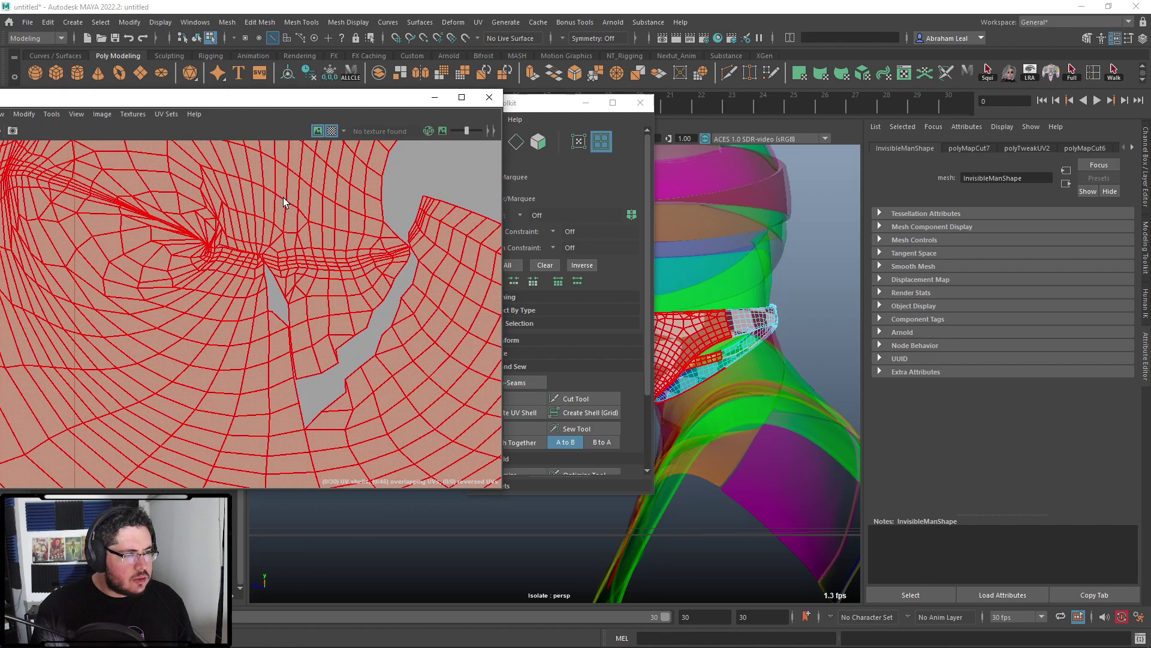
{"action": "left_click", "coordinate": [313, 218]}
{"action": "scroll", "coordinate": [313, 219], "scroll_direction": "down", "scroll_amount": 2}
{"action": "right_click_drag", "start_coordinate": [329, 248], "coordinate": [498, 374], "text": "alt"}
{"action": "right_click_drag", "start_coordinate": [222, 216], "coordinate": [216, 190]}
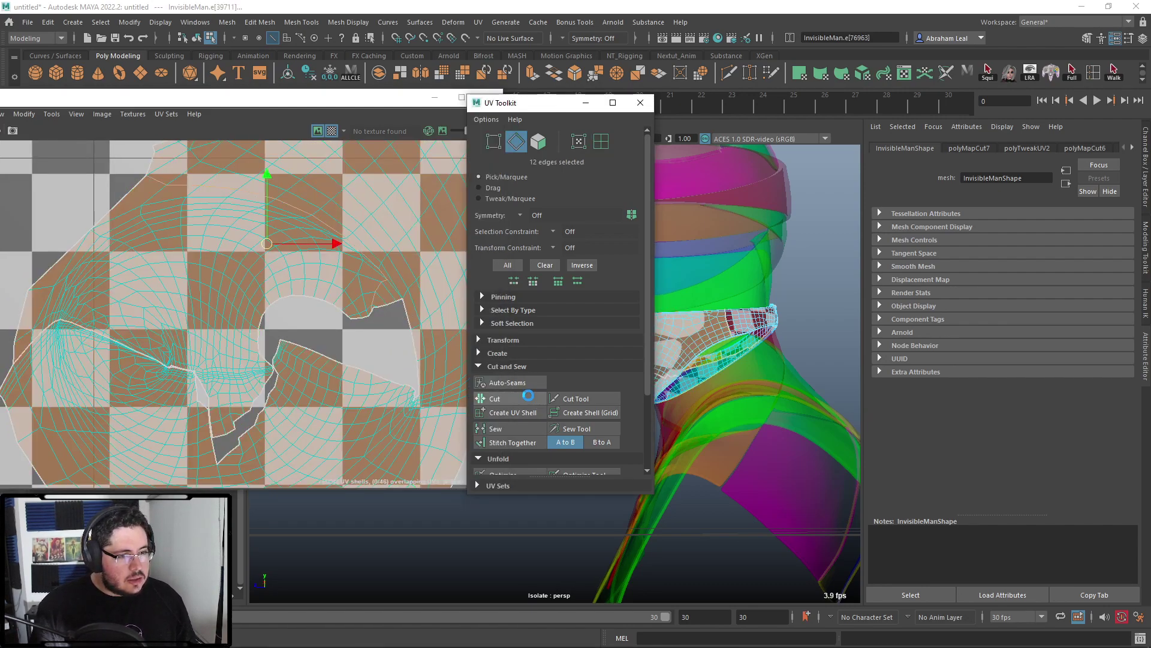
{"action": "middle_click_drag", "start_coordinate": [360, 320], "coordinate": [358, 259], "text": "alt"}
{"action": "scroll", "coordinate": [318, 271], "scroll_direction": "down", "scroll_amount": 9}
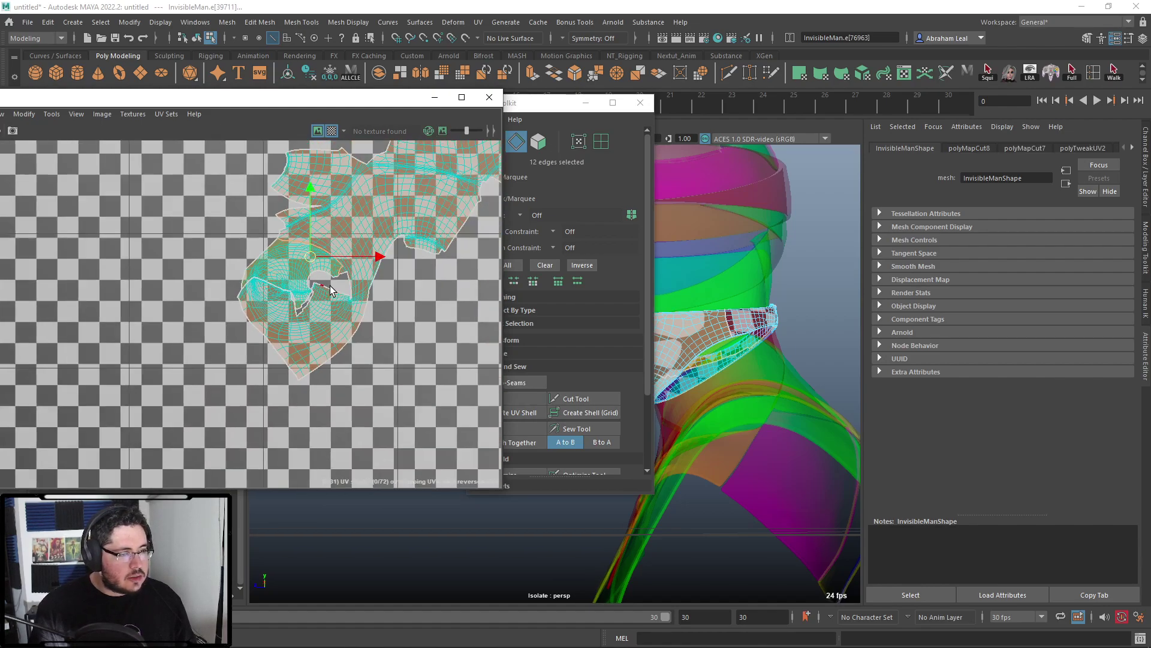
- Cut the edge loop between the inner opening and the outer border to split off the jaw shell's lower part
{"action": "scroll", "coordinate": [377, 301], "scroll_direction": "up", "scroll_amount": 10}
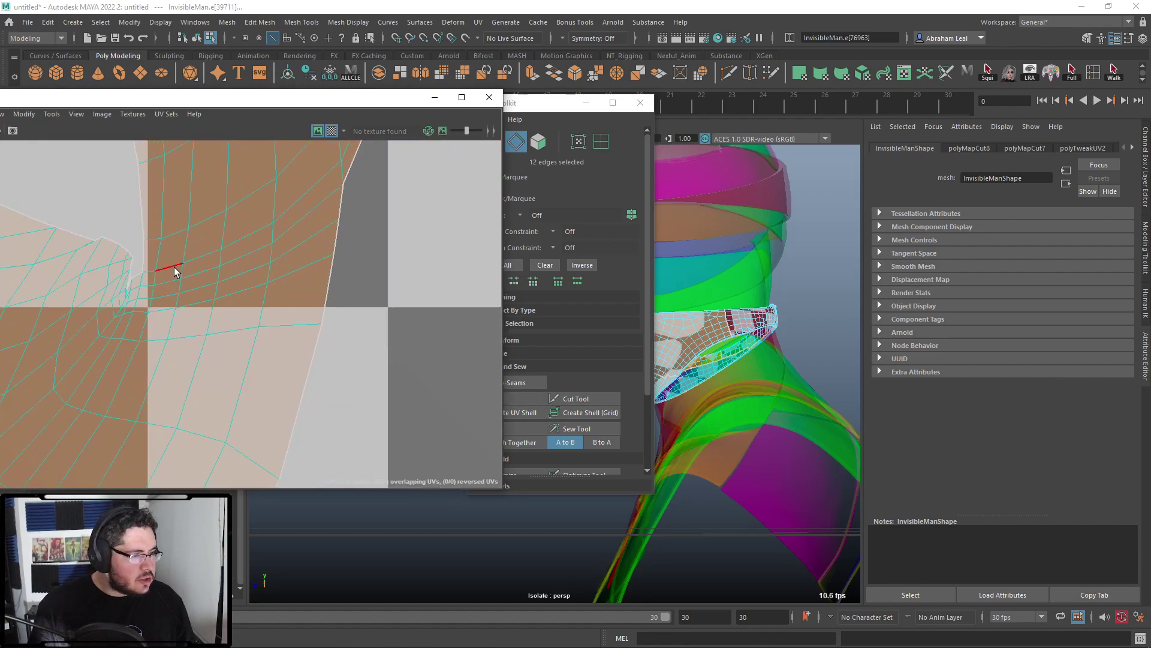
{"action": "left_click", "coordinate": [277, 239]}
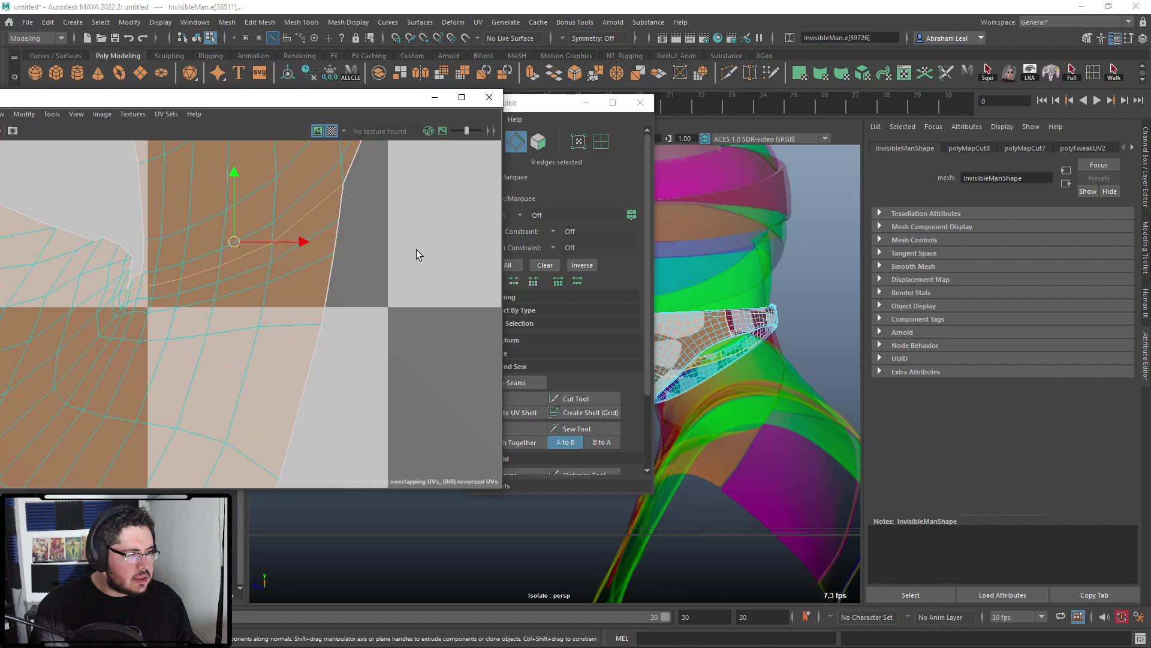
{"action": "left_click", "coordinate": [542, 400]}
- Select all UV shells of the mesh and unfold them
{"action": "scroll", "coordinate": [351, 289], "scroll_direction": "down", "scroll_amount": 8}
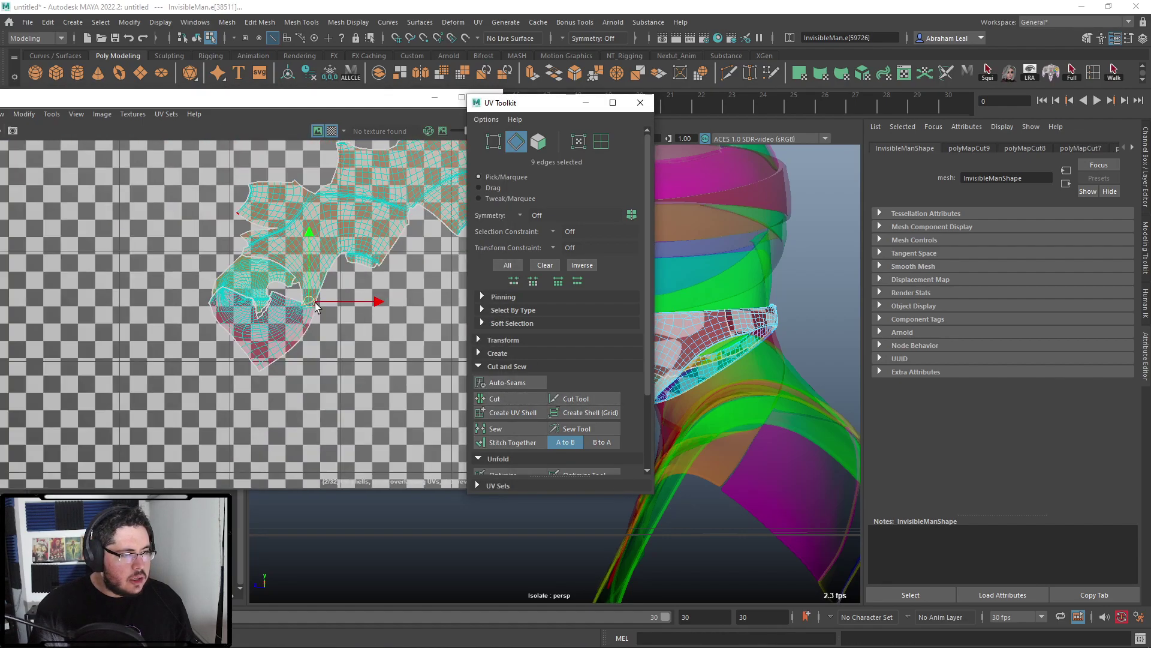
{"action": "right_click_drag", "start_coordinate": [351, 289], "coordinate": [157, 199], "text": "alt"}
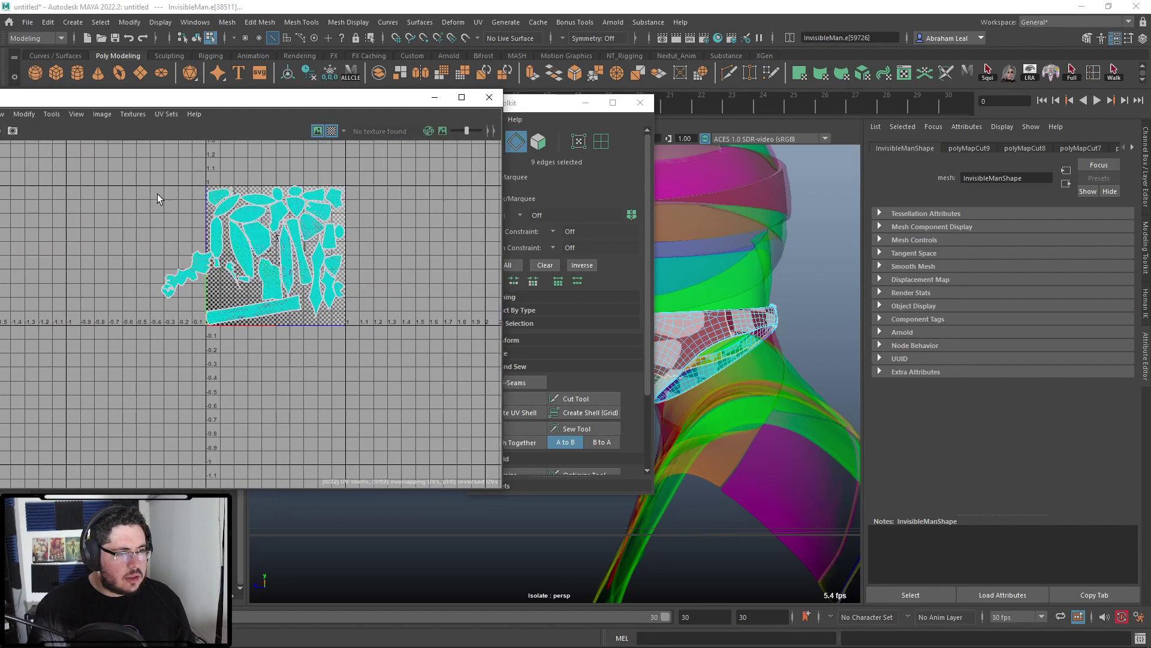
{"action": "left_click_drag", "start_coordinate": [387, 350], "coordinate": [401, 366]}
{"action": "key", "text": "w"}
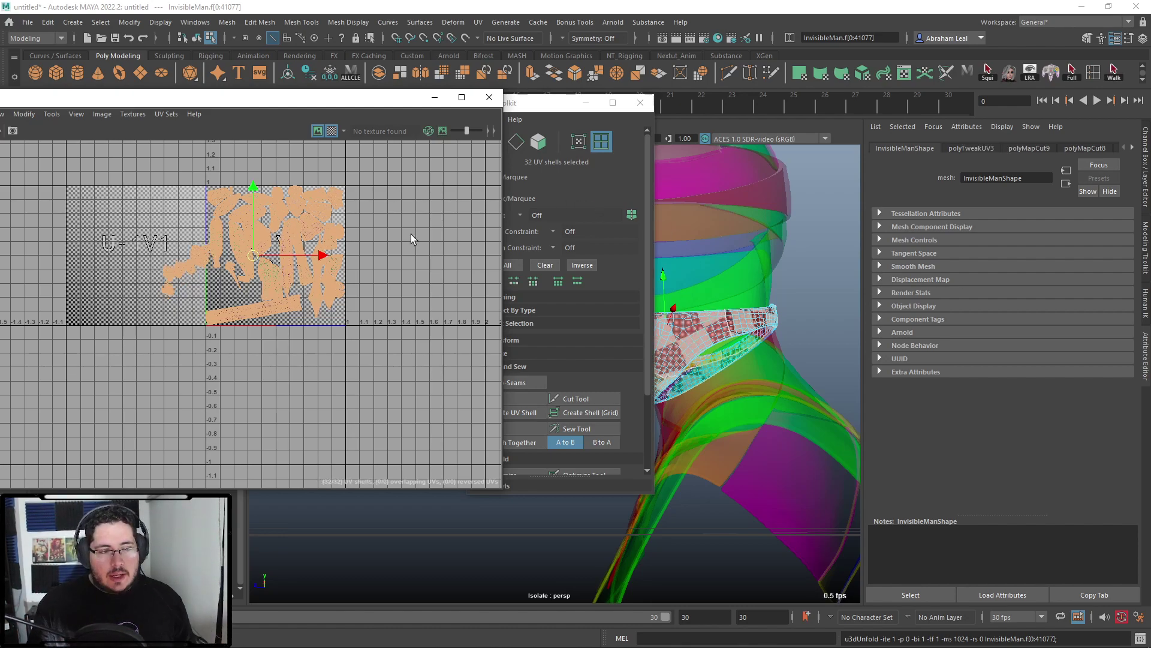
- Close the UV Toolkit and inspect the checker pattern around the jaw bandage for remaining distortion
{"action": "left_click", "coordinate": [412, 239]}
{"action": "left_click", "coordinate": [640, 105]}
{"action": "right_click_drag", "start_coordinate": [578, 297], "coordinate": [628, 278], "text": "alt"}
{"action": "left_click_drag", "start_coordinate": [627, 278], "coordinate": [726, 314], "text": "alt"}
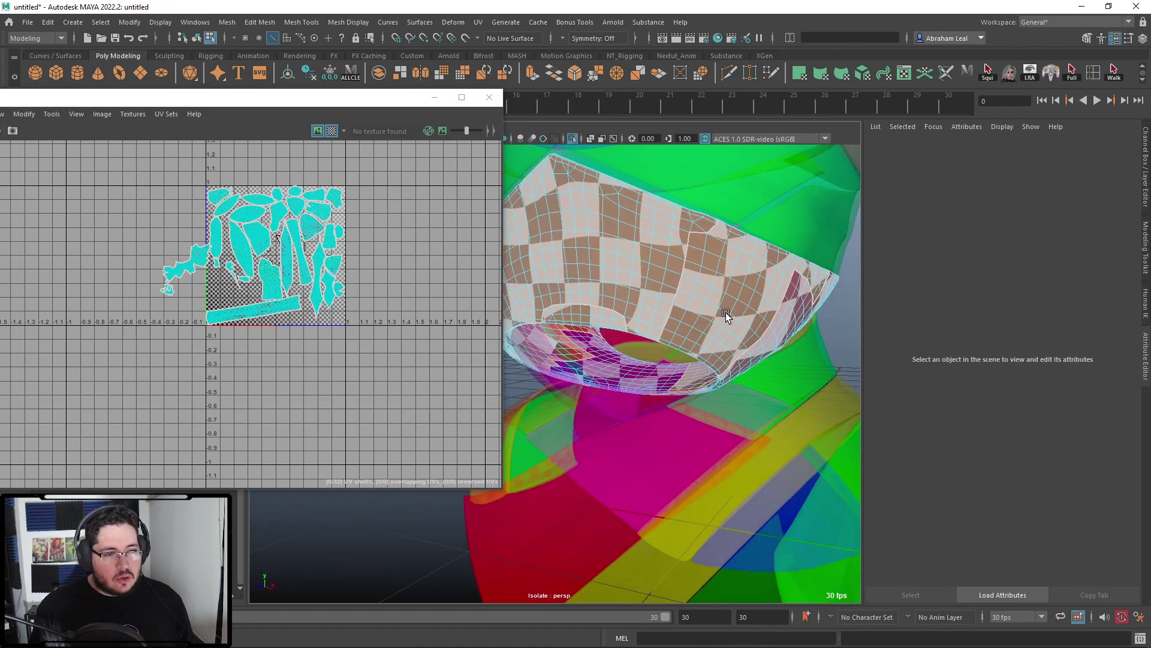
{"action": "left_click", "coordinate": [688, 286]}
{"action": "left_click_drag", "start_coordinate": [670, 286], "coordinate": [699, 290], "text": "alt"}
{"action": "right_click_drag", "start_coordinate": [652, 275], "coordinate": [701, 245]}
{"action": "left_click", "coordinate": [766, 280]}
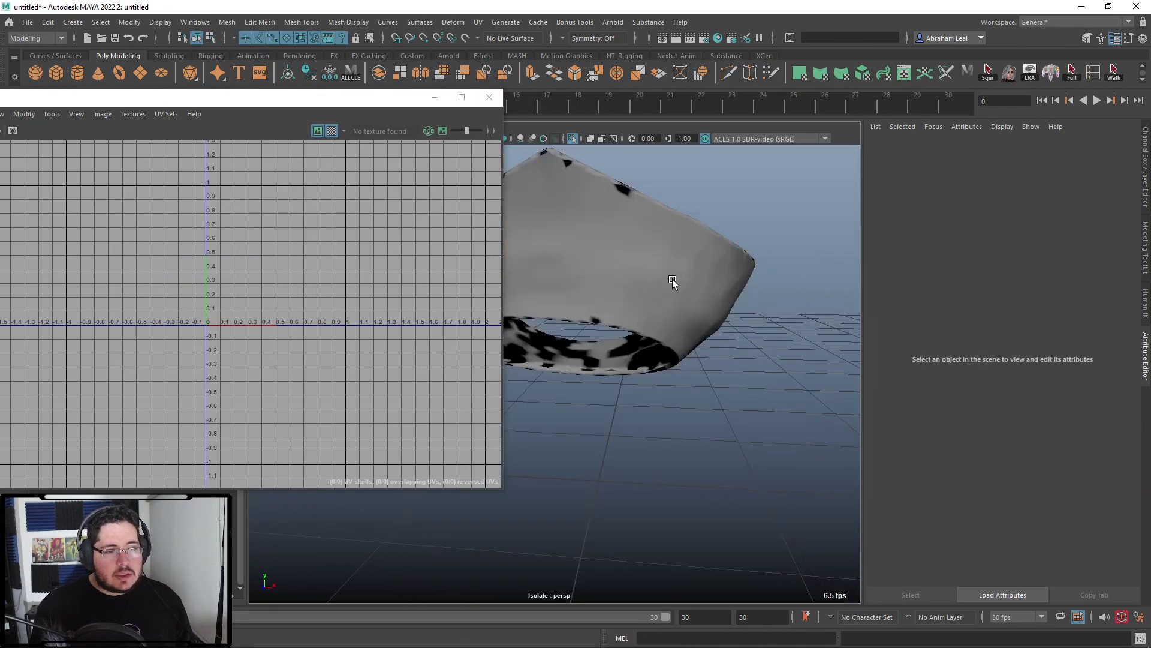
- Lay out all UV shells of the InvisibleMan mesh in a single tile, with Tiles U and V set to 1
{"action": "left_click", "coordinate": [673, 280]}
{"action": "right_click_drag", "start_coordinate": [741, 277], "coordinate": [702, 288], "text": "alt"}
{"action": "left_click_drag", "start_coordinate": [701, 288], "coordinate": [665, 283], "text": "alt"}
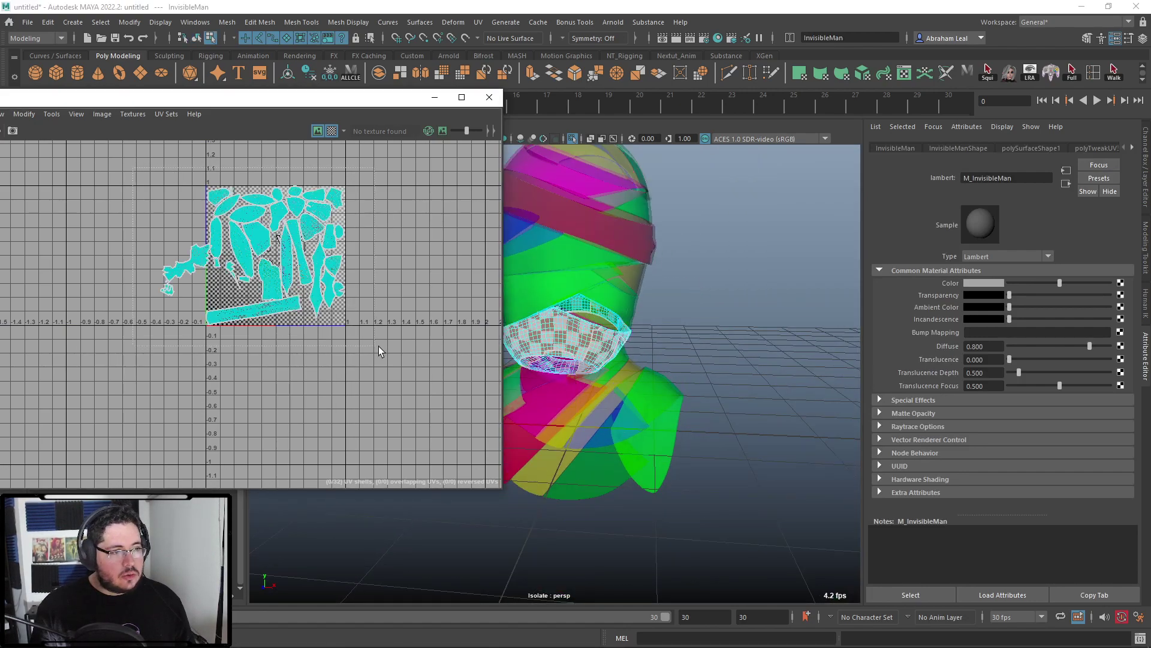
{"action": "key", "text": "ctrl+l"}
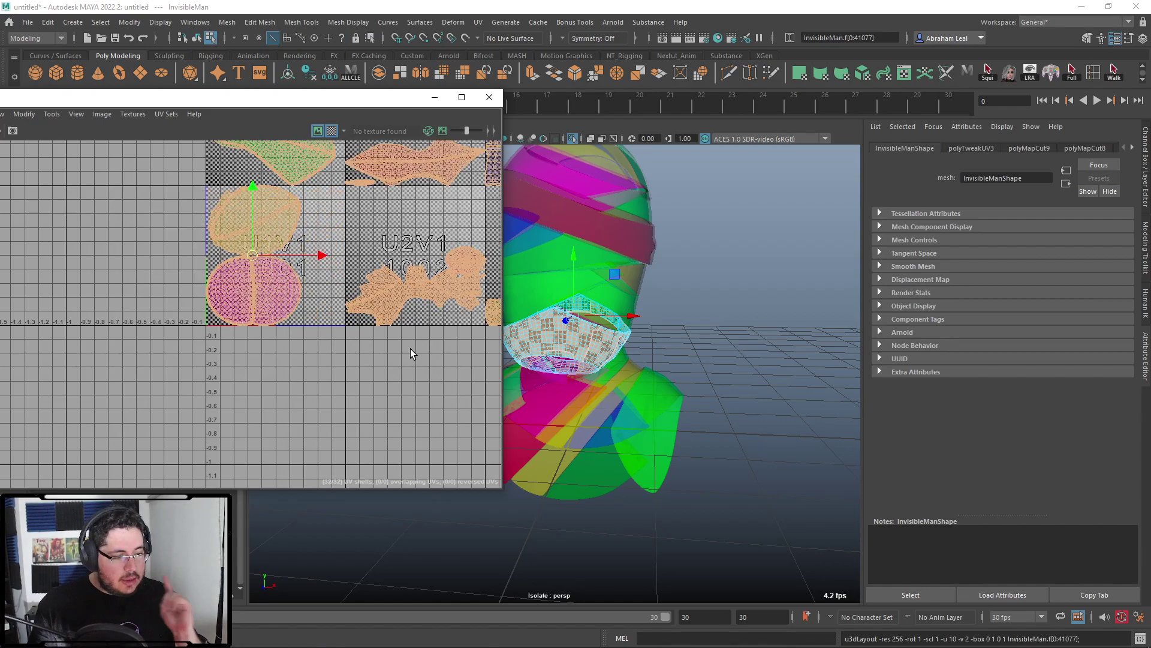
{"action": "scroll", "coordinate": [397, 329], "scroll_direction": "down", "scroll_amount": 9}
{"action": "middle_click_drag", "start_coordinate": [416, 327], "coordinate": [282, 325], "text": "alt"}
{"action": "left_click_drag", "start_coordinate": [68, 96], "coordinate": [213, 104]}
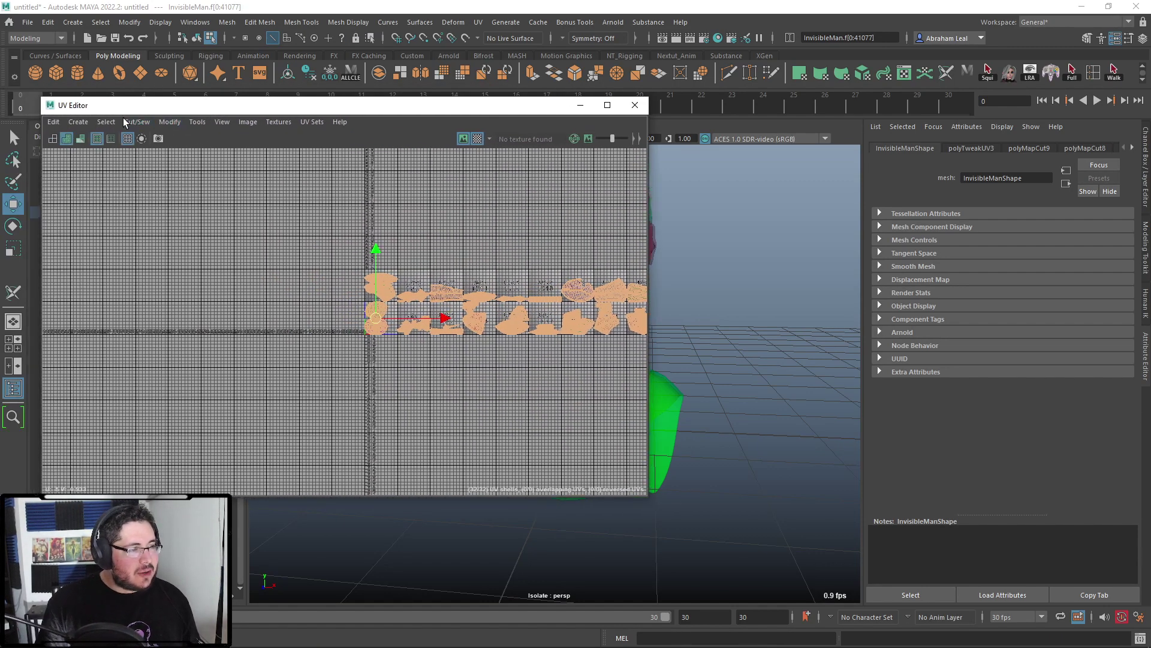
{"action": "left_click", "coordinate": [170, 122]}
{"action": "left_click", "coordinate": [277, 302]}
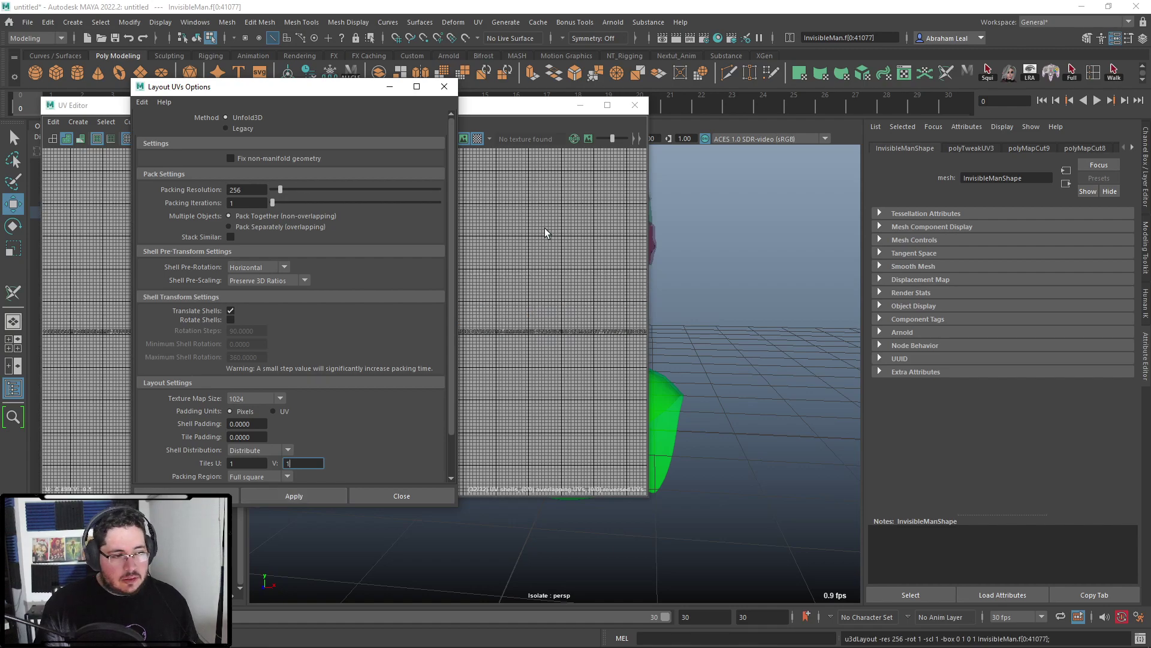
- Review the packed shells in the first UV tile, and close the UV Editor and the layout options
{"action": "left_click", "coordinate": [523, 289]}
{"action": "scroll", "coordinate": [383, 333], "scroll_direction": "up", "scroll_amount": 6}
{"action": "scroll", "coordinate": [382, 338], "scroll_direction": "up", "scroll_amount": 5}
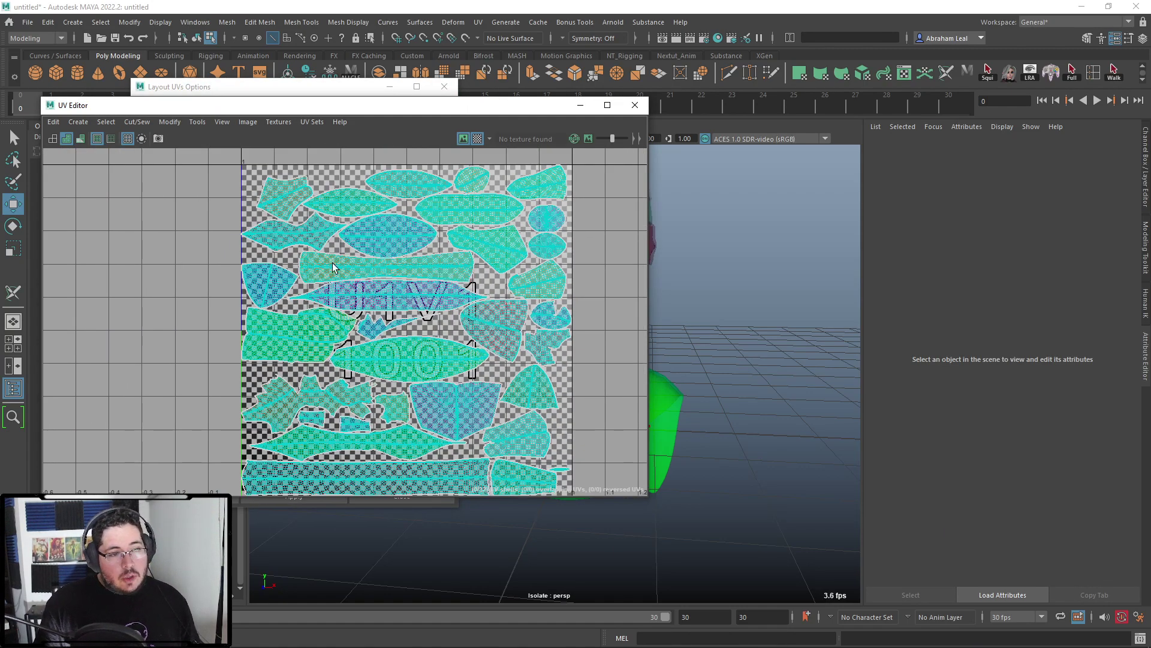
{"action": "scroll", "coordinate": [347, 276], "scroll_direction": "down", "scroll_amount": 2}
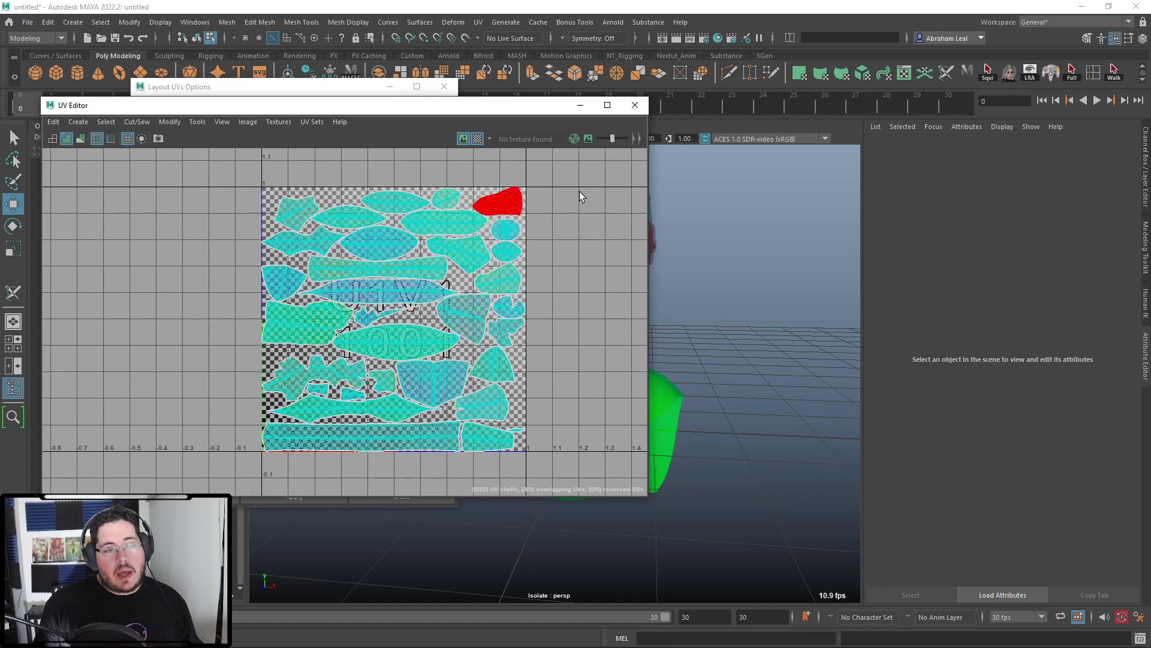
{"action": "left_click", "coordinate": [623, 107]}
{"action": "left_click", "coordinate": [443, 87]}
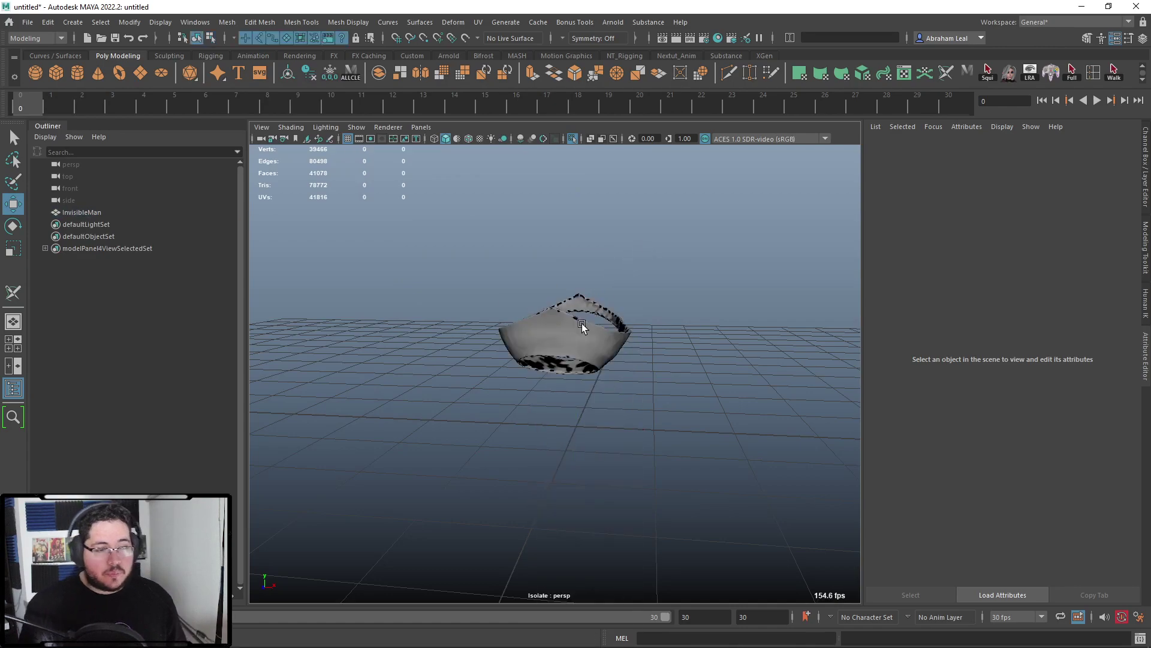
- Turn off isolation for the InvisibleMan mesh and export it as FBX, replacing invisibleman.fbx in the Mummy folder
{"action": "left_click", "coordinate": [582, 323]}
{"action": "key", "text": "ctrl+1"}
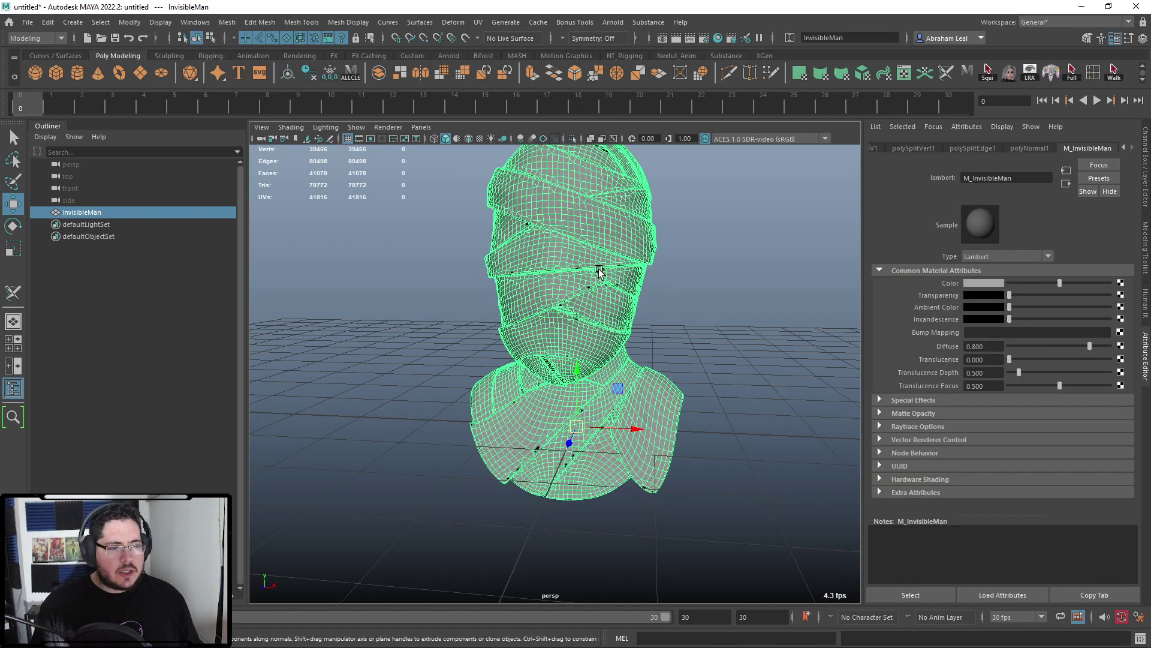
{"action": "left_click", "coordinate": [27, 22]}
{"action": "left_click", "coordinate": [66, 181]}
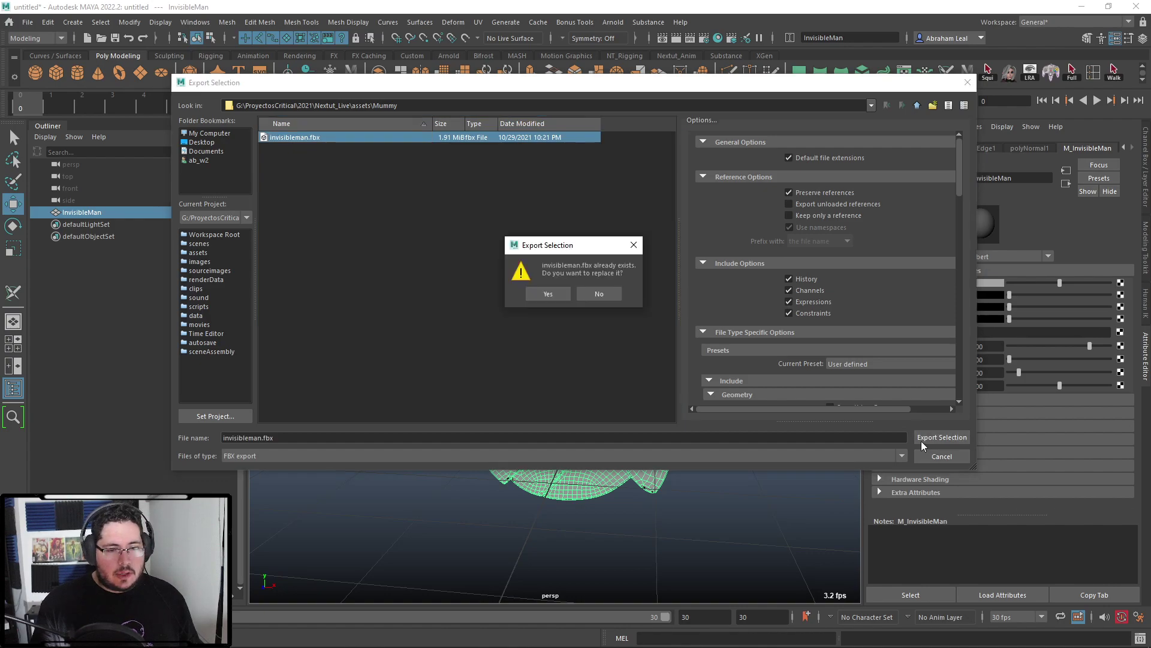
{"action": "left_click", "coordinate": [555, 295]}
- Switch to Substance 3D Painter and reload the project's mesh from the updated invisibleman file
{"action": "key", "text": "alt+Tab"}
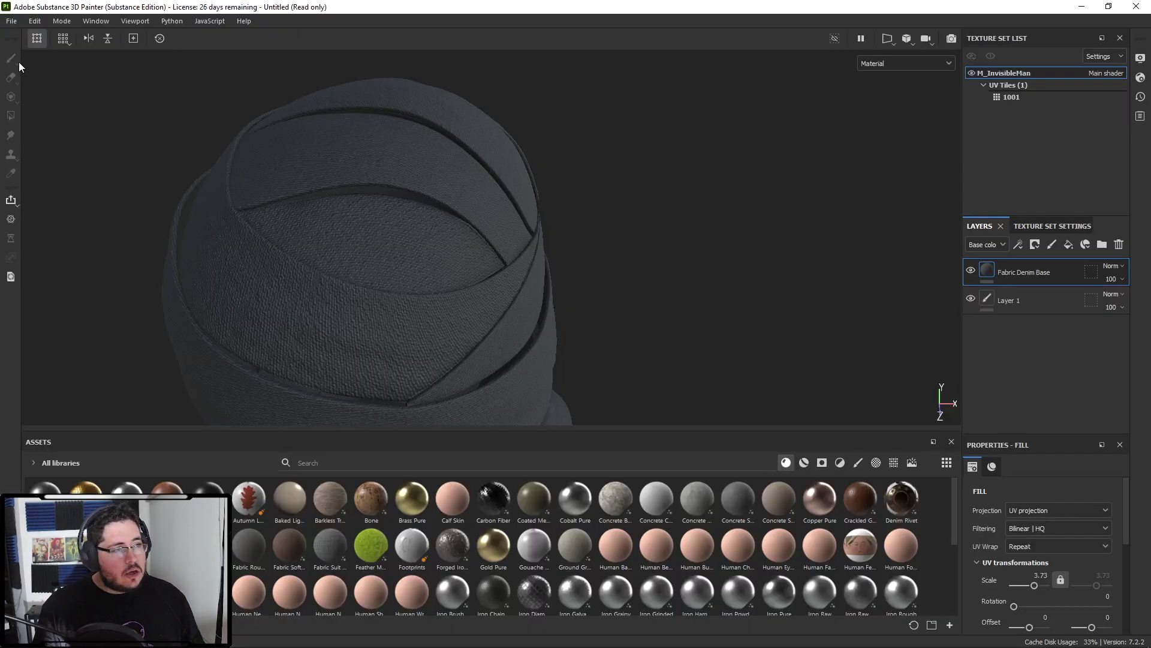
{"action": "left_click", "coordinate": [70, 61]}
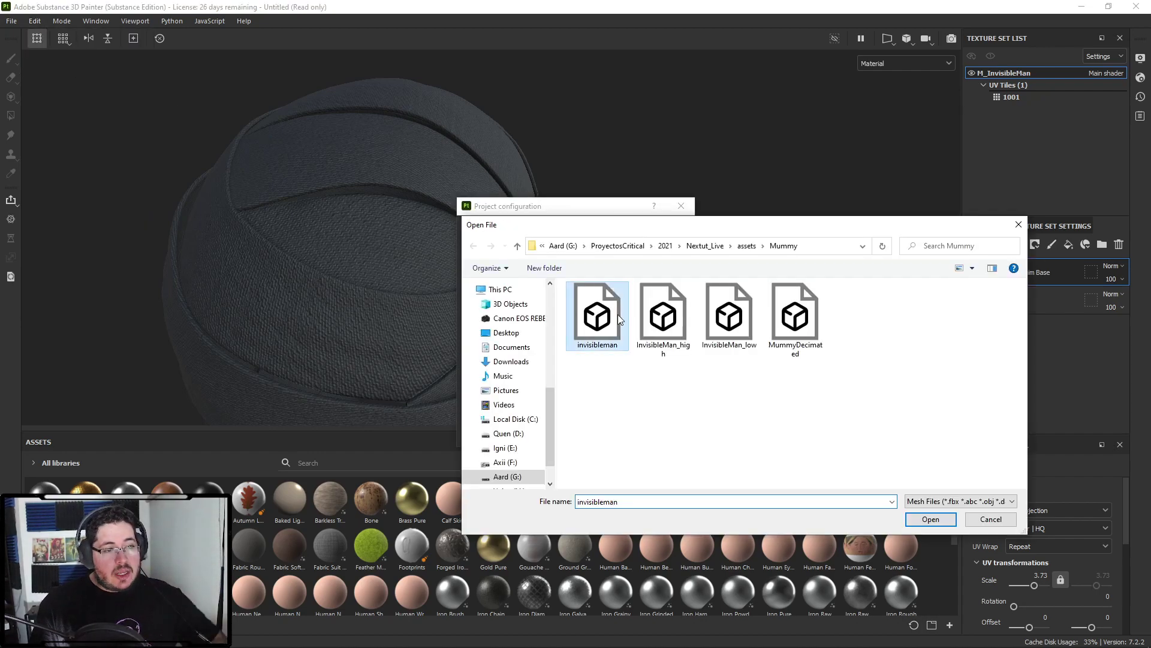
{"action": "double_click", "coordinate": [617, 314]}
{"action": "left_click", "coordinate": [574, 430]}
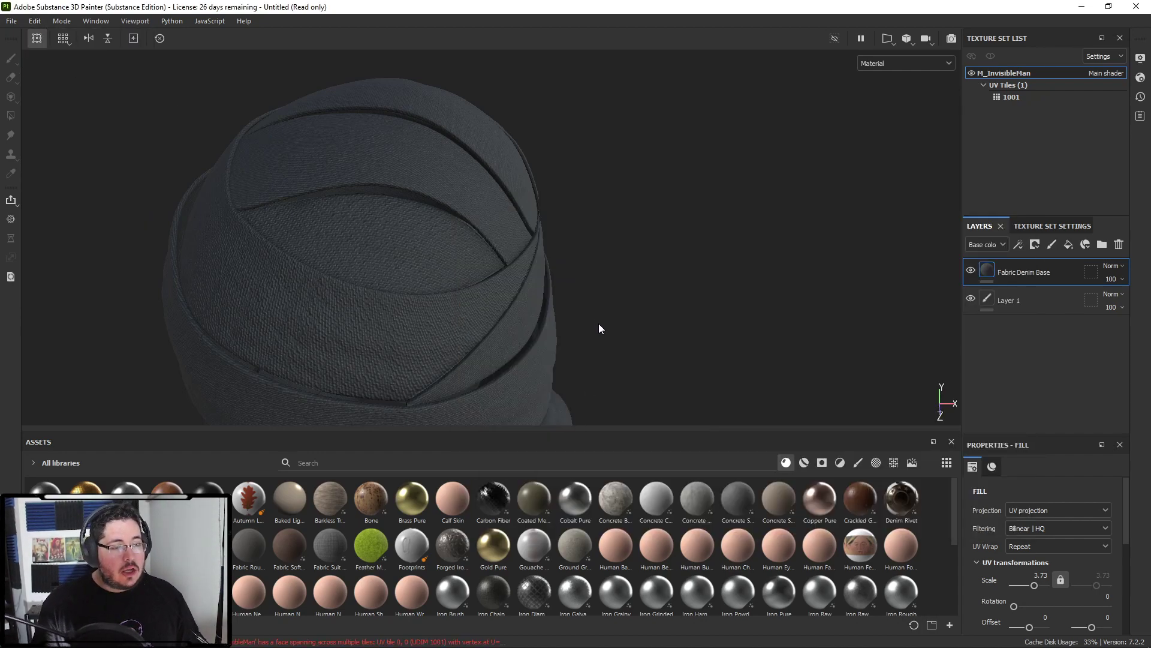
- Inspect the fabric texture on the jaw and face bandages of the reloaded model
{"action": "scroll", "coordinate": [520, 285], "scroll_direction": "down", "scroll_amount": 4}
{"action": "scroll", "coordinate": [550, 306], "scroll_direction": "up", "scroll_amount": 2}
{"action": "middle_click_drag", "start_coordinate": [549, 330], "coordinate": [554, 266], "text": "alt"}
{"action": "middle_click_drag", "start_coordinate": [573, 354], "coordinate": [563, 234], "text": "alt"}
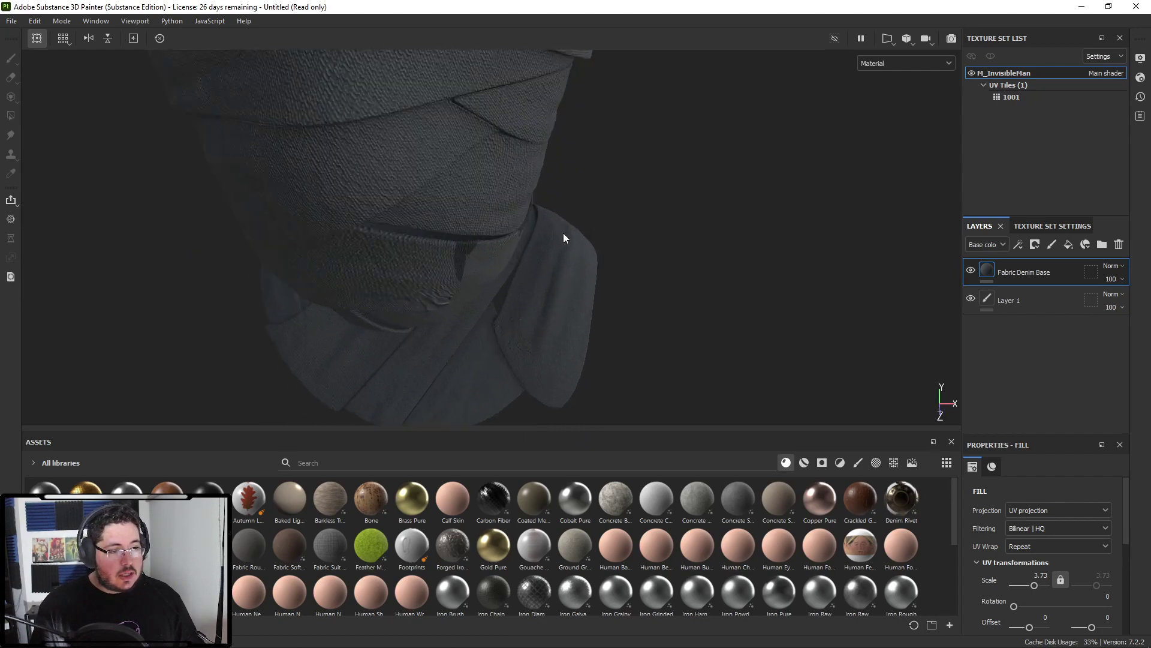
{"action": "left_click_drag", "start_coordinate": [563, 234], "coordinate": [521, 196], "text": "alt"}
{"action": "middle_click_drag", "start_coordinate": [521, 195], "coordinate": [668, 265], "text": "alt"}
{"action": "middle_click_drag", "start_coordinate": [563, 237], "coordinate": [566, 255], "text": "alt"}
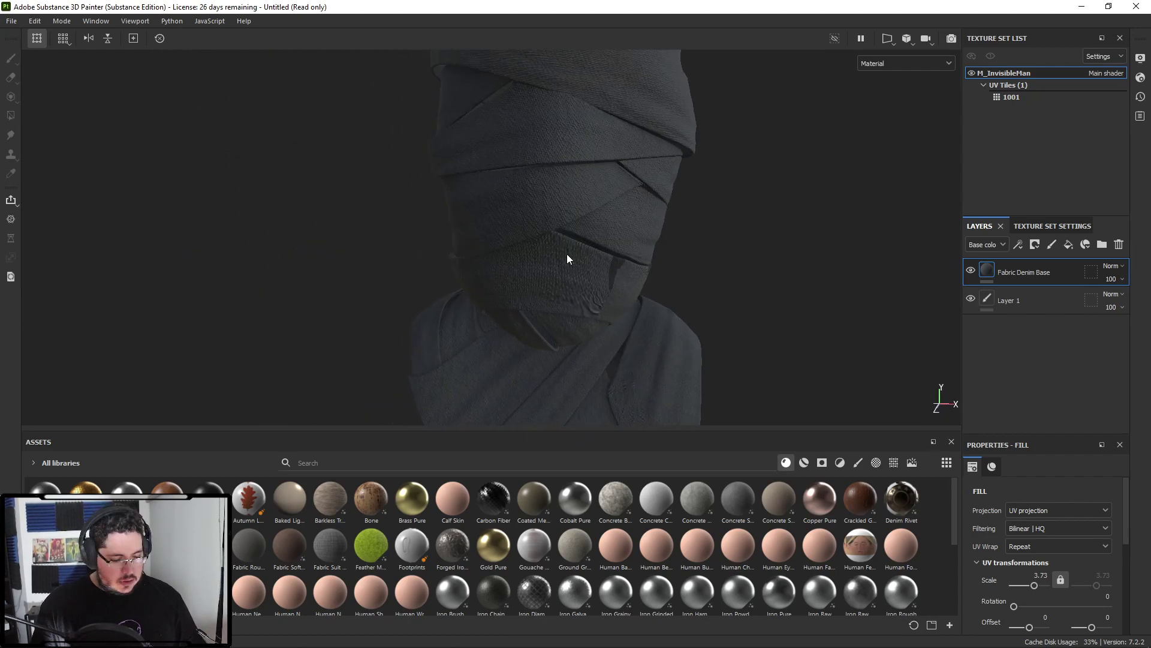
- Show the 3D and UV views, and start a new project from the invisibleman file, discarding the current project's changes
{"action": "key", "text": "F1"}
{"action": "mouse_move", "coordinate": [329, 255]}
{"action": "right_mouse_down", "text": "alt"}
{"action": "mouse_move", "coordinate": [357, 206]}
{"action": "mouse_move", "coordinate": [397, 182]}
{"action": "right_mouse_up", "text": "alt"}
{"action": "left_click", "coordinate": [397, 183]}
{"action": "left_click", "coordinate": [27, 22]}
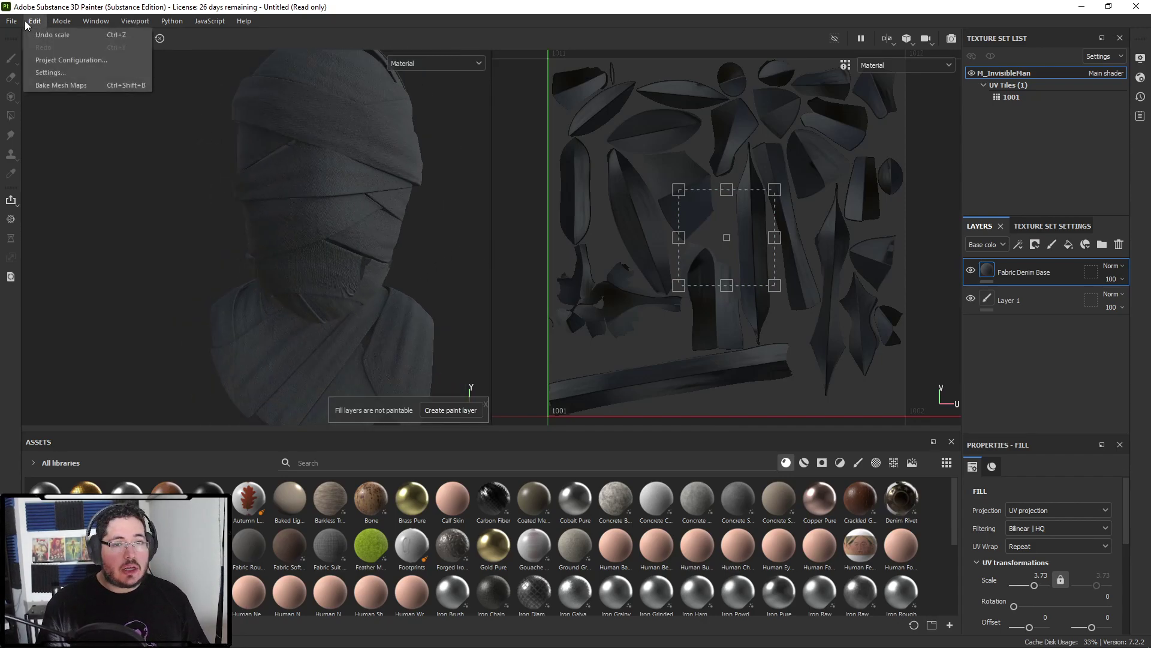
{"action": "left_click", "coordinate": [11, 22]}
{"action": "left_click", "coordinate": [11, 22]}
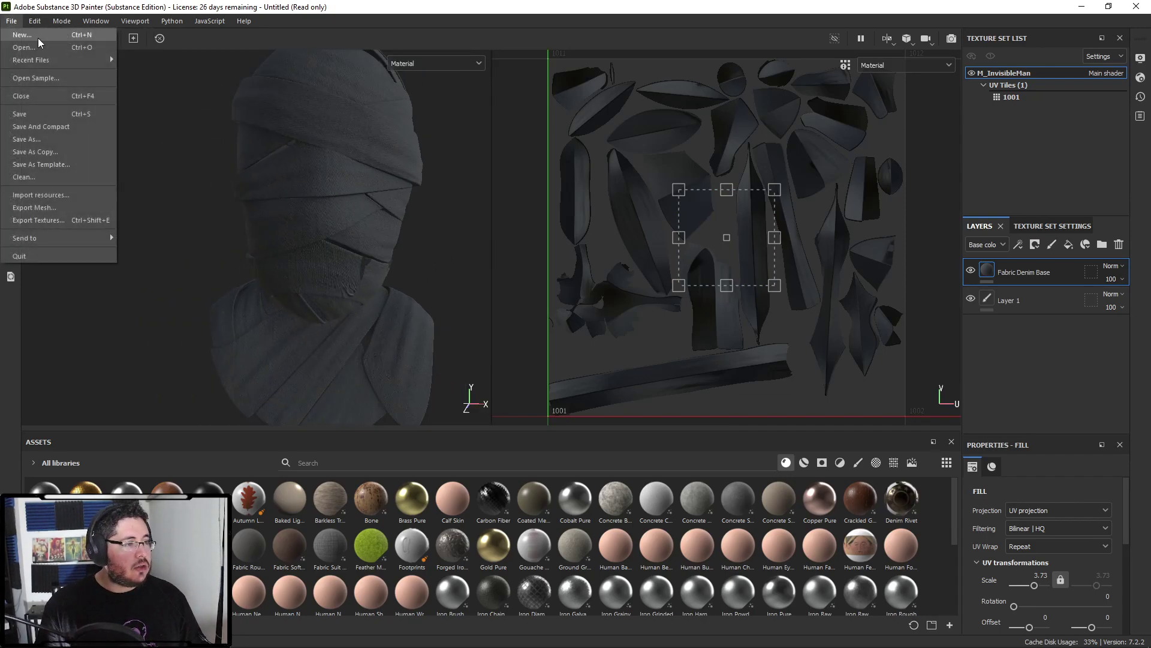
{"action": "left_click", "coordinate": [37, 37]}
{"action": "left_click", "coordinate": [703, 157]}
{"action": "double_click", "coordinate": [564, 235]}
{"action": "left_click", "coordinate": [648, 527]}
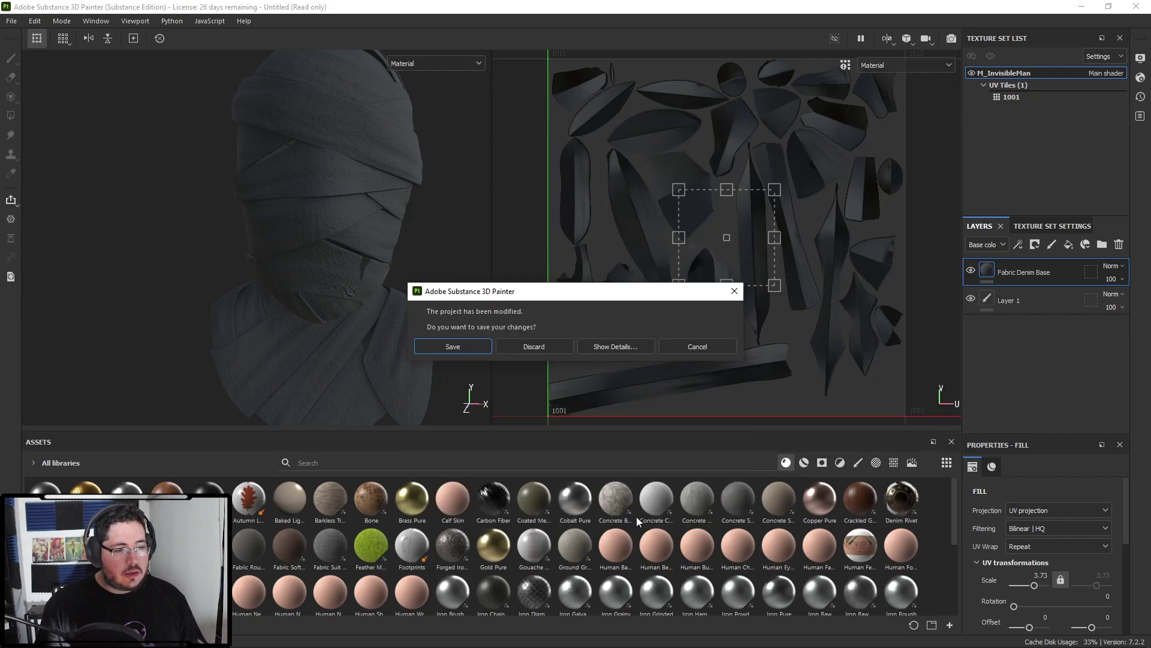
{"action": "left_click", "coordinate": [542, 346]}
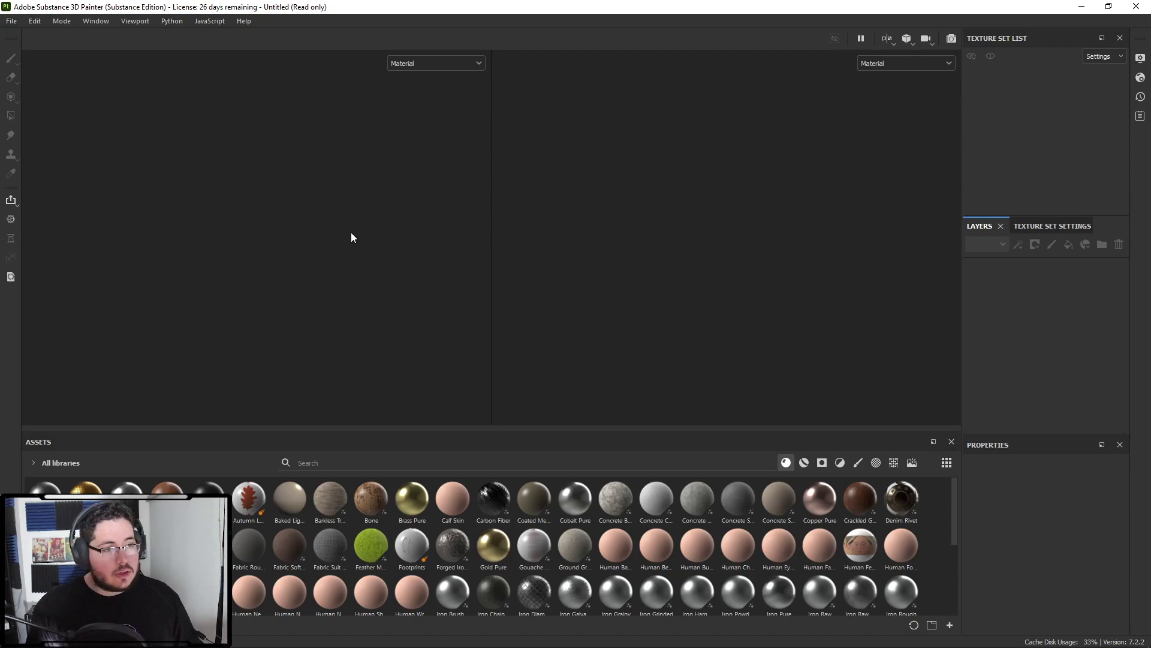
{"action": "left_click", "coordinate": [9, 24]}
{"action": "left_click", "coordinate": [277, 169]}
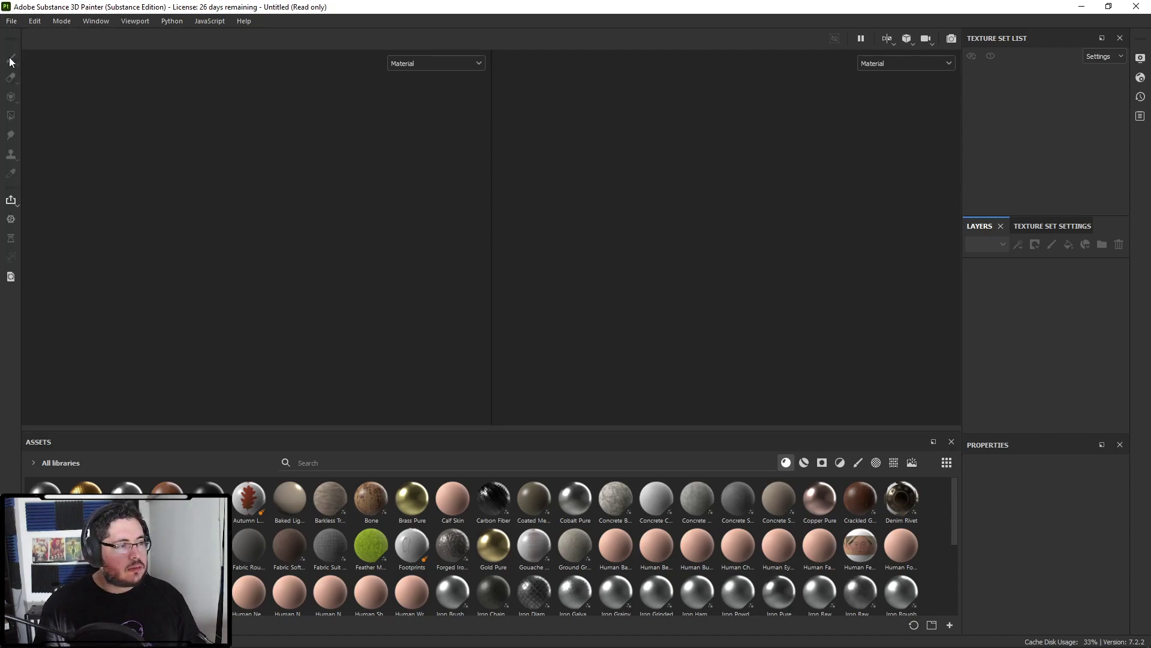
{"action": "key", "text": "alt+Tab"}
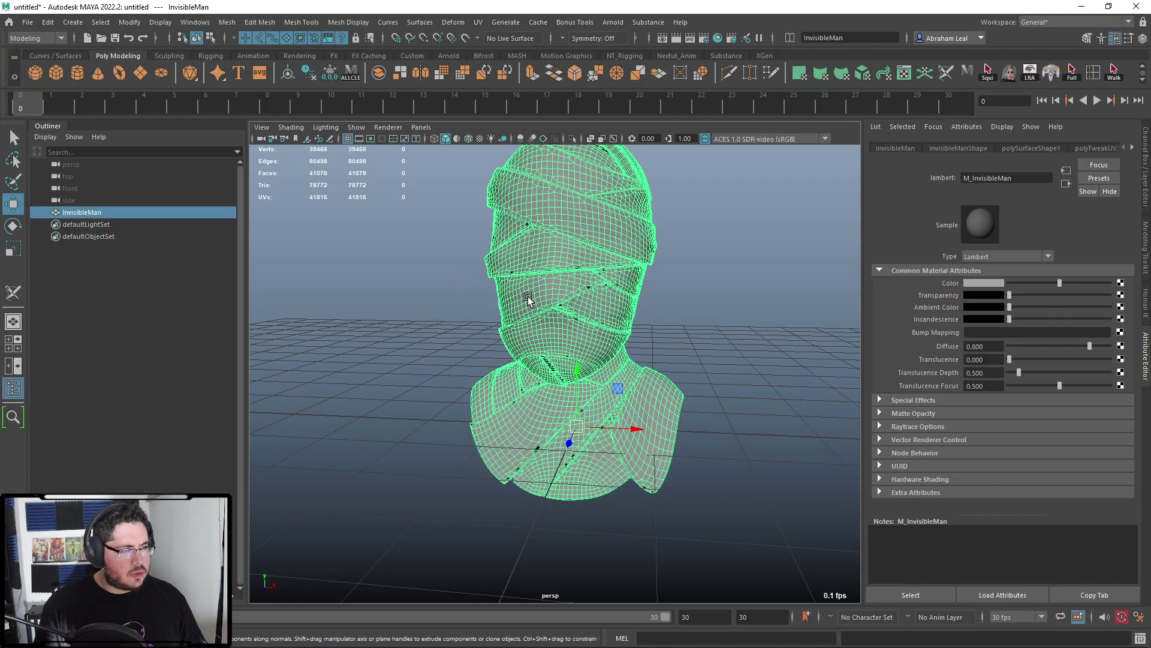
{"action": "left_click", "coordinate": [423, 297]}
{"action": "key", "text": "alt+Tab"}
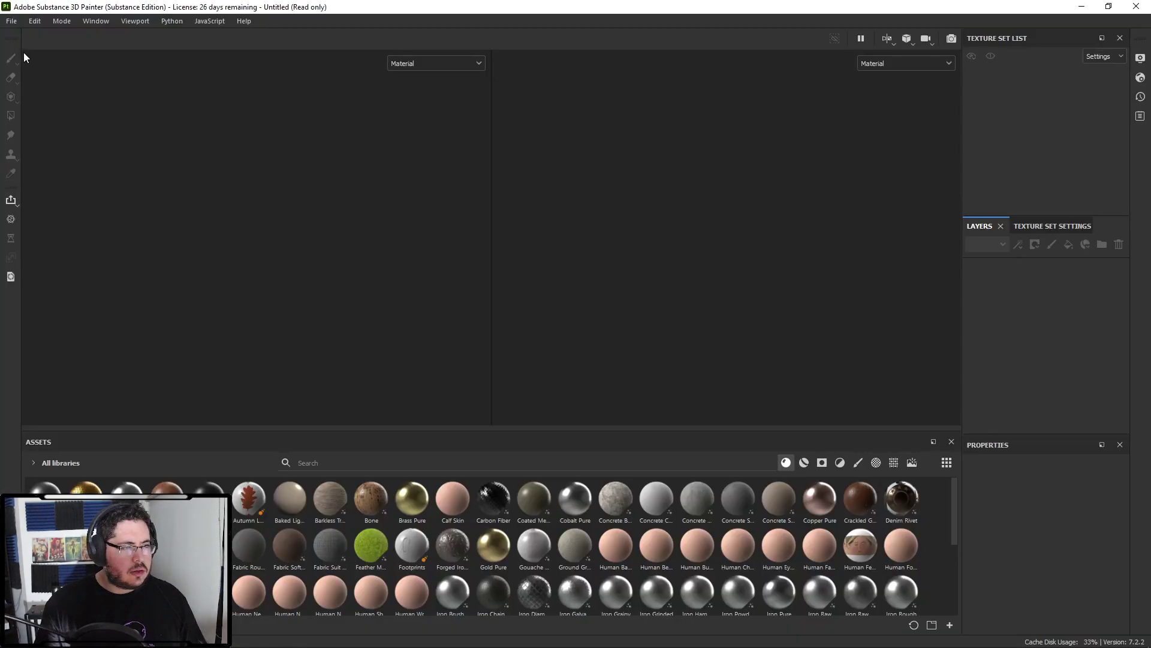
- Try to create a new project from invisibleman.fbx with 4096 document resolution and the UV Tile workflow
{"action": "left_click", "coordinate": [10, 23]}
{"action": "left_click", "coordinate": [35, 36]}
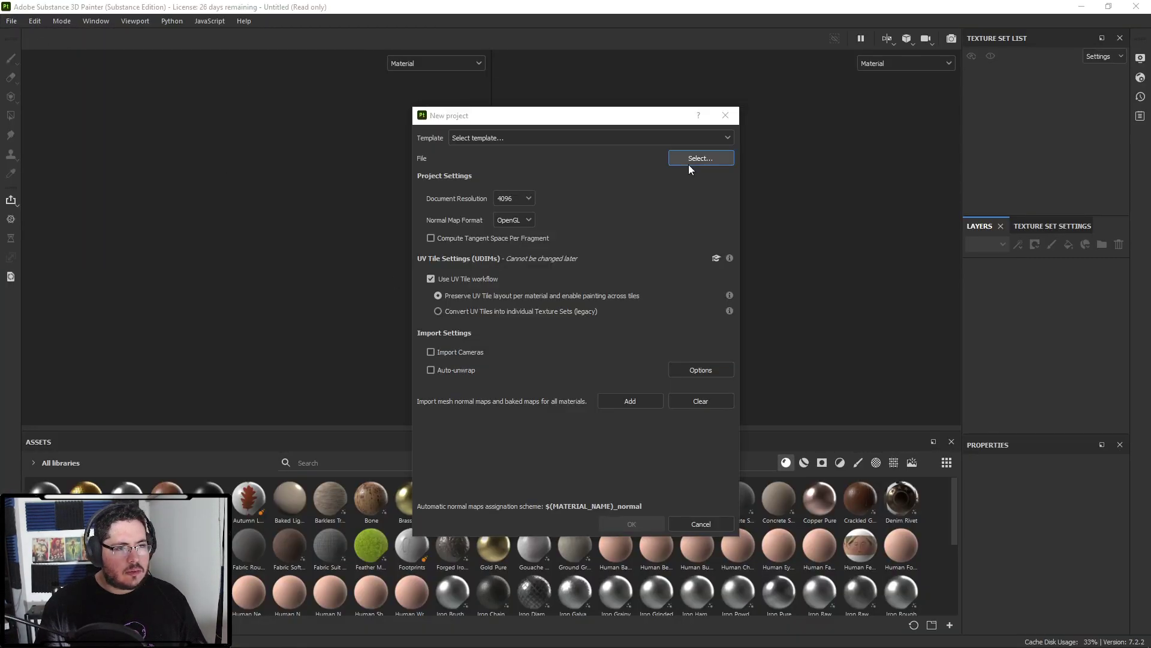
{"action": "left_click", "coordinate": [688, 163]}
{"action": "double_click", "coordinate": [553, 223]}
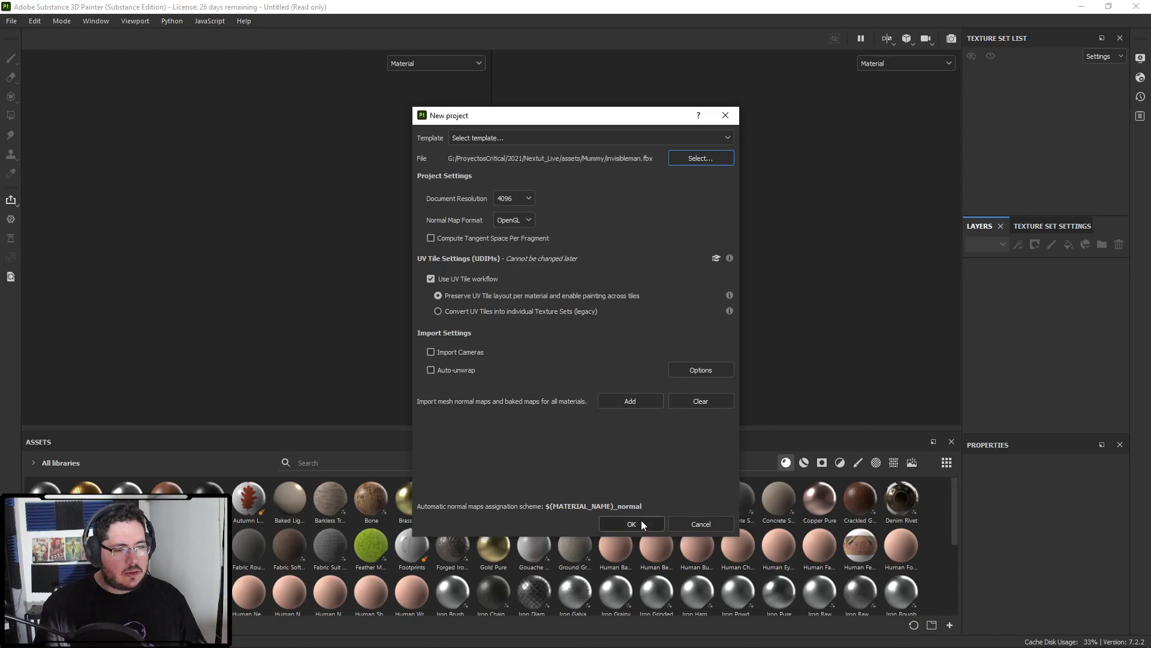
{"action": "left_click", "coordinate": [632, 524]}
{"action": "left_click", "coordinate": [527, 347]}
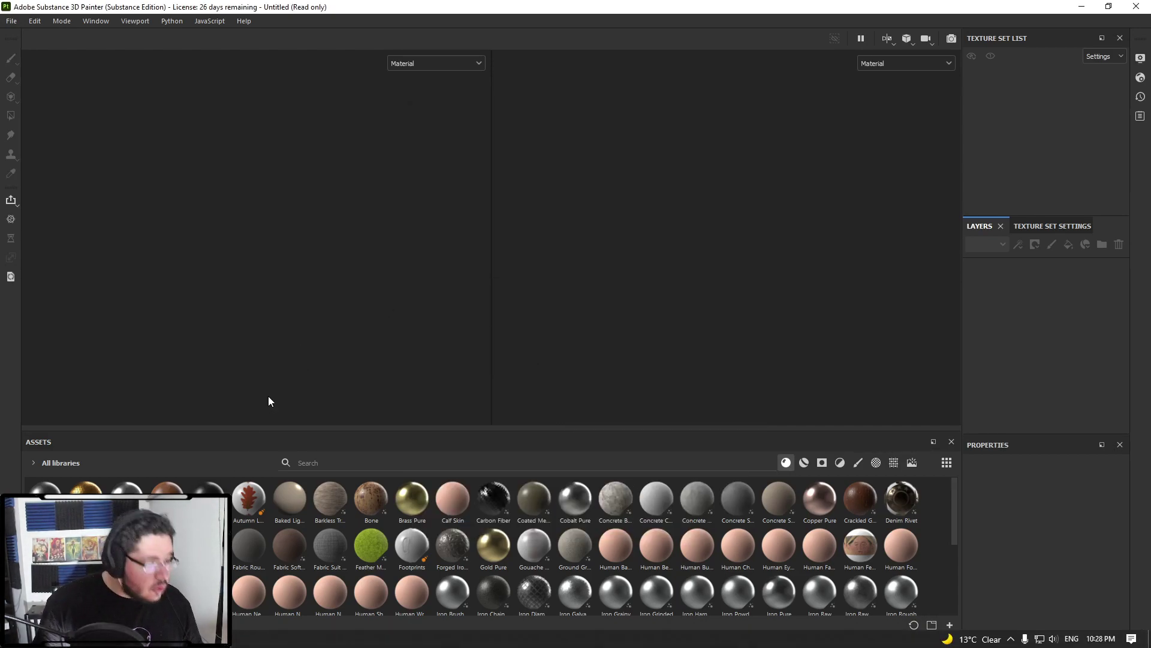
- Switch to Maya, unlock the normals of the InvisibleMan mesh, and soften its edges
{"action": "key", "text": "alt+Tab"}
{"action": "left_click", "coordinate": [542, 342]}
{"action": "right_click_drag", "start_coordinate": [542, 342], "coordinate": [612, 355], "text": "alt"}
{"action": "left_click_drag", "start_coordinate": [612, 354], "coordinate": [426, 352], "text": "alt"}
{"action": "left_click", "coordinate": [426, 352]}
{"action": "left_click", "coordinate": [573, 316]}
{"action": "middle_click_drag", "start_coordinate": [463, 308], "coordinate": [434, 341], "text": "alt"}
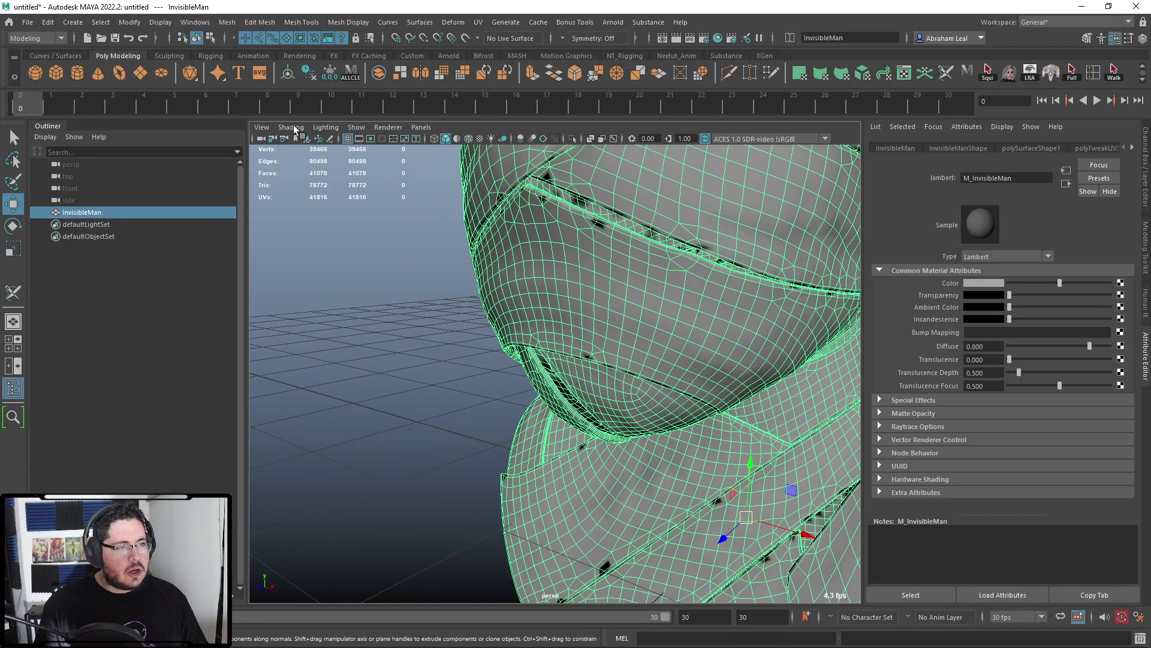
{"action": "left_click", "coordinate": [332, 23]}
{"action": "left_click", "coordinate": [370, 169]}
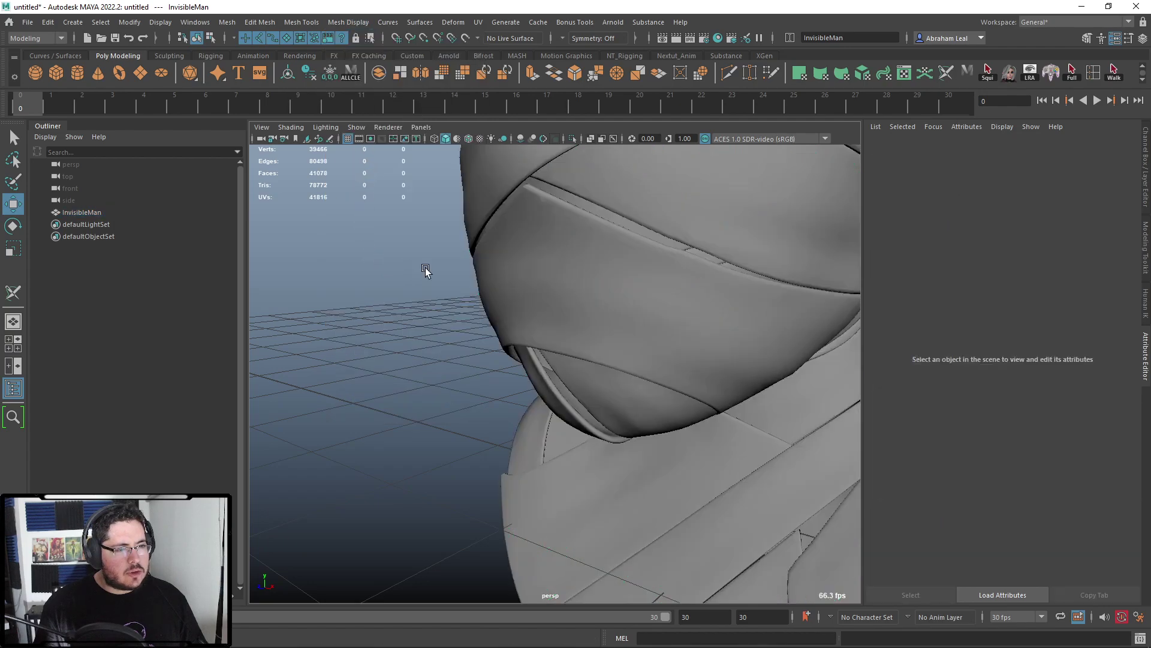
{"action": "left_click", "coordinate": [340, 22]}
{"action": "left_click", "coordinate": [364, 130]}
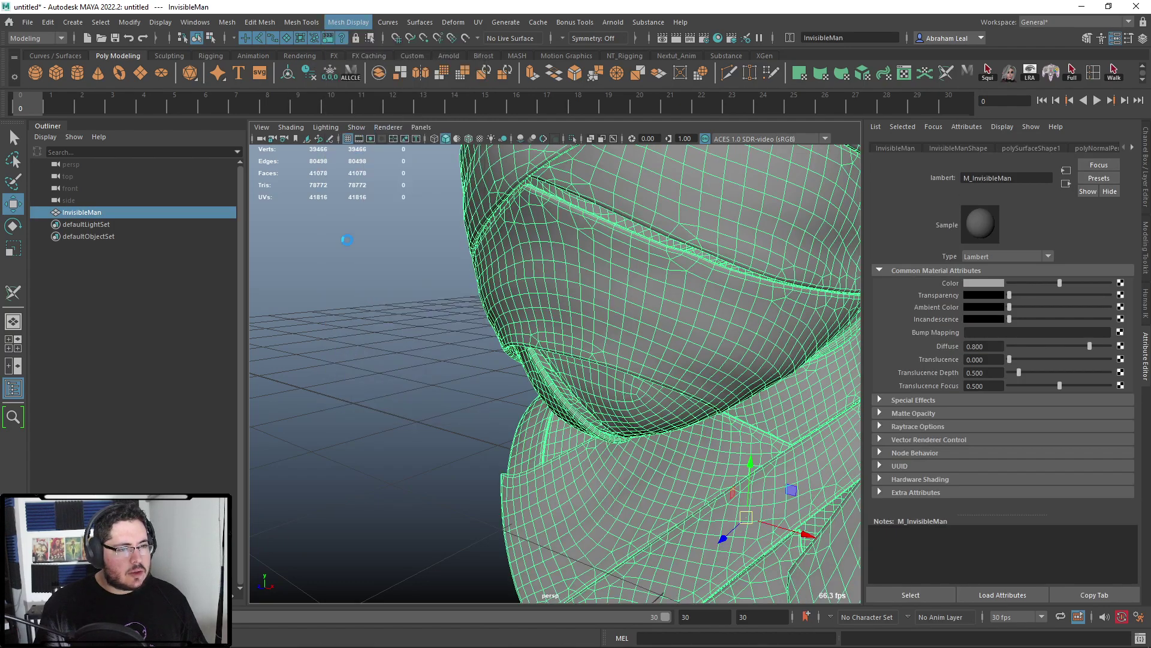
- Inspect the InvisibleMan mesh from the jaw around to the back of the head
{"action": "left_click", "coordinate": [350, 226]}
{"action": "left_click", "coordinate": [529, 276]}
{"action": "scroll", "coordinate": [549, 271], "scroll_direction": "down", "scroll_amount": 5}
{"action": "middle_click_drag", "start_coordinate": [552, 269], "coordinate": [543, 312], "text": "alt"}
{"action": "left_click_drag", "start_coordinate": [511, 301], "coordinate": [476, 298], "text": "alt"}
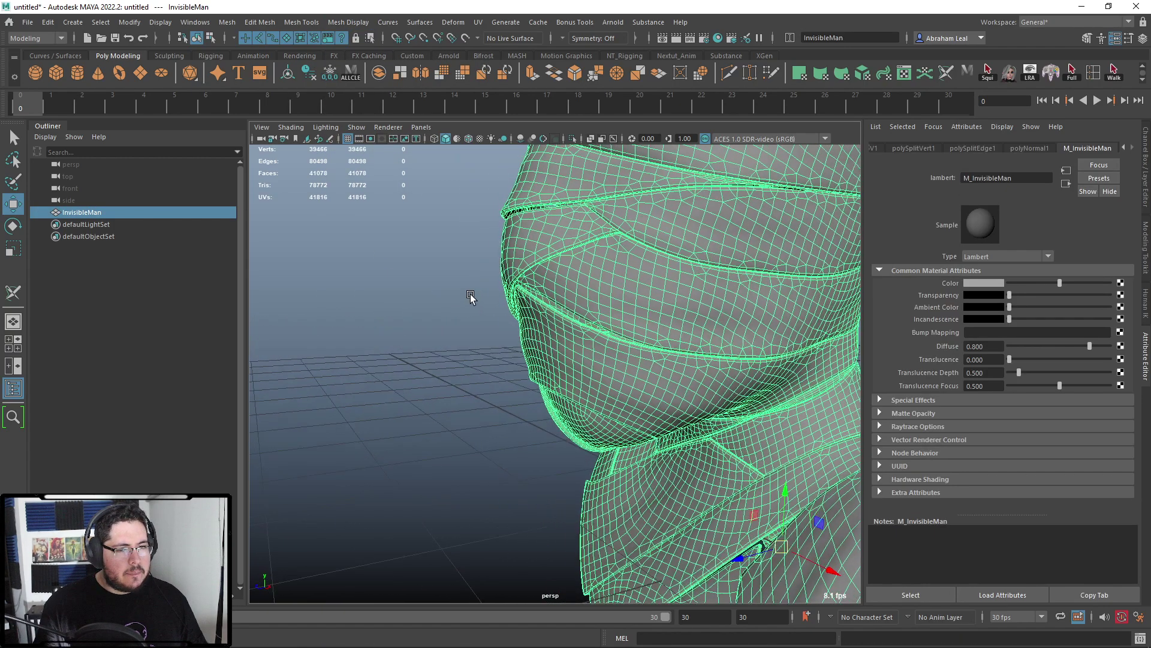
{"action": "right_click_drag", "start_coordinate": [475, 298], "coordinate": [502, 301], "text": "alt"}
{"action": "left_click_drag", "start_coordinate": [549, 299], "coordinate": [612, 304], "text": "alt"}
{"action": "right_click_drag", "start_coordinate": [611, 304], "coordinate": [450, 301], "text": "alt"}
{"action": "left_click_drag", "start_coordinate": [488, 301], "coordinate": [598, 302], "text": "alt"}
{"action": "right_click_drag", "start_coordinate": [597, 302], "coordinate": [442, 255], "text": "alt"}
{"action": "left_click_drag", "start_coordinate": [443, 254], "coordinate": [513, 277], "text": "alt"}
{"action": "right_click_drag", "start_coordinate": [513, 277], "coordinate": [379, 245], "text": "alt"}
- Triangulate the InvisibleMan mesh and check its wireframe from several sides
{"action": "left_click", "coordinate": [234, 24]}
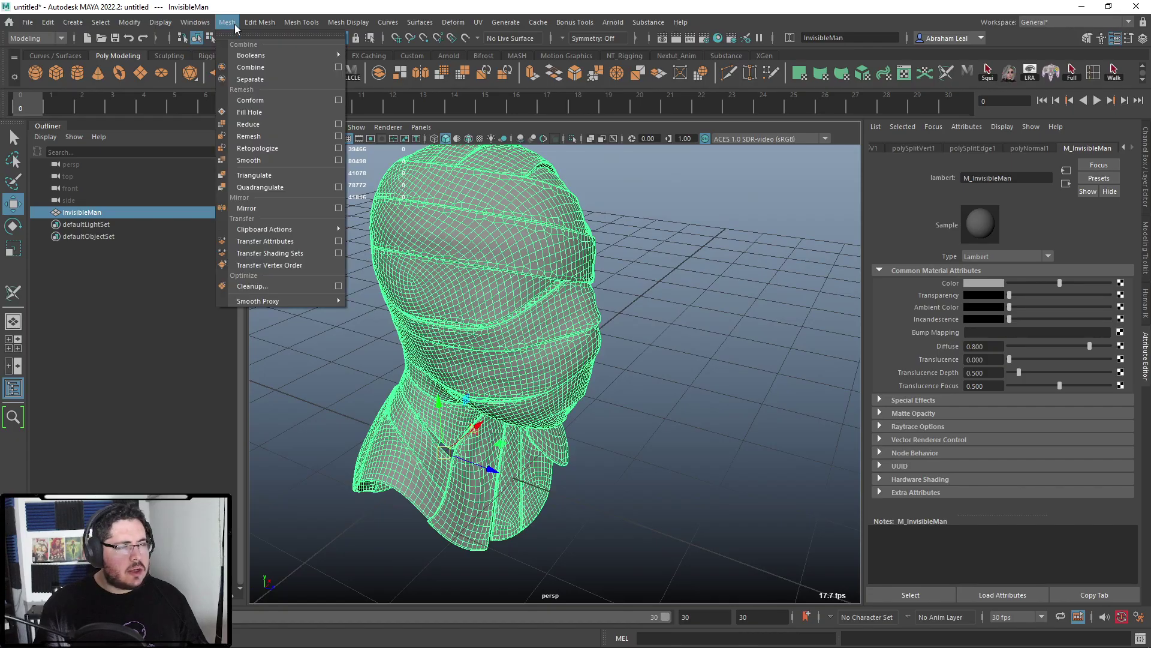
{"action": "left_click", "coordinate": [258, 174]}
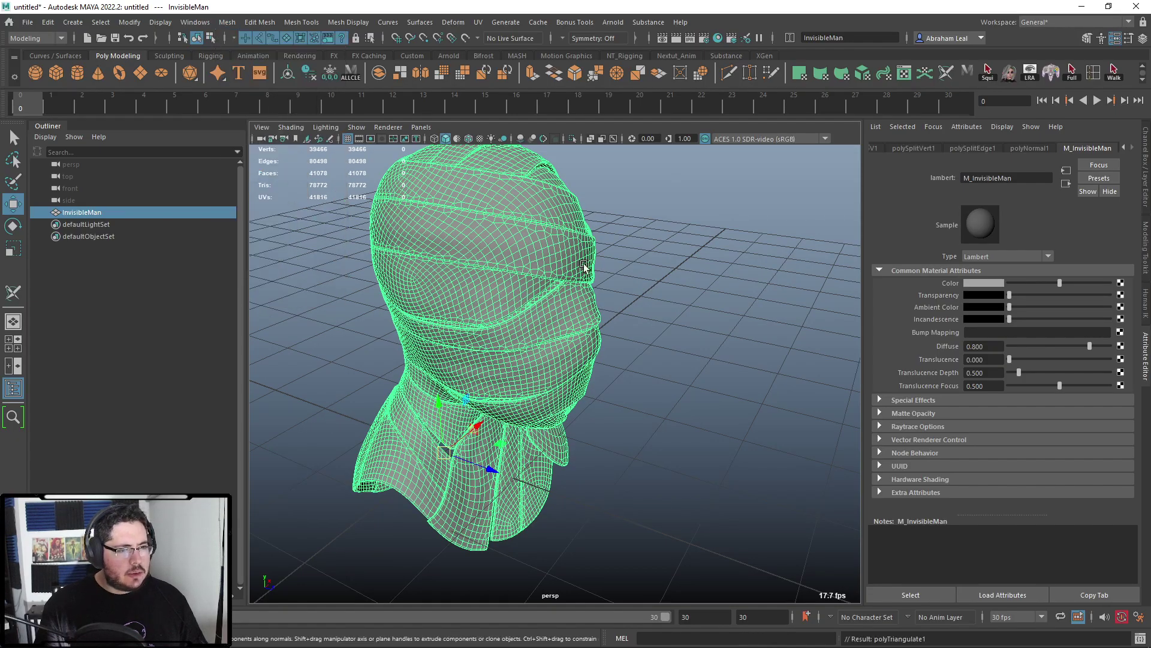
{"action": "left_click_drag", "start_coordinate": [630, 280], "coordinate": [488, 302], "text": "alt"}
{"action": "left_click", "coordinate": [466, 290]}
{"action": "mouse_move", "coordinate": [528, 306]}
{"action": "right_mouse_down", "text": "alt"}
{"action": "mouse_move", "coordinate": [465, 291]}
{"action": "mouse_move", "coordinate": [513, 300]}
{"action": "right_mouse_up", "text": "alt"}
{"action": "left_click_drag", "start_coordinate": [512, 300], "coordinate": [546, 247], "text": "alt"}
{"action": "left_click", "coordinate": [621, 255]}
{"action": "right_click_drag", "start_coordinate": [621, 255], "coordinate": [587, 255], "text": "alt"}
{"action": "left_click_drag", "start_coordinate": [588, 255], "coordinate": [550, 282], "text": "alt"}
{"action": "right_click_drag", "start_coordinate": [527, 271], "coordinate": [533, 261], "text": "alt"}
{"action": "left_click_drag", "start_coordinate": [533, 261], "coordinate": [511, 249], "text": "alt"}
{"action": "right_click_drag", "start_coordinate": [512, 249], "coordinate": [488, 249], "text": "alt"}
- Export the triangulated InvisibleMan mesh as FBX, replacing invisibleman.fbx in the Mummy folder
{"action": "left_click", "coordinate": [27, 23]}
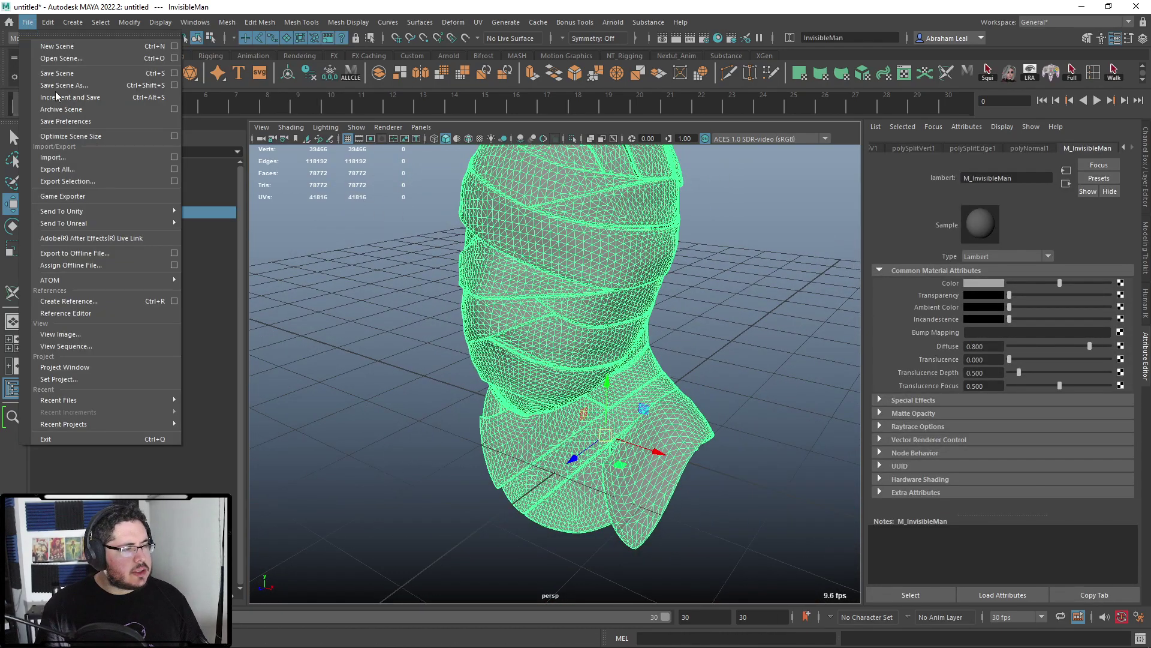
{"action": "left_click", "coordinate": [82, 181]}
{"action": "left_click", "coordinate": [285, 137]}
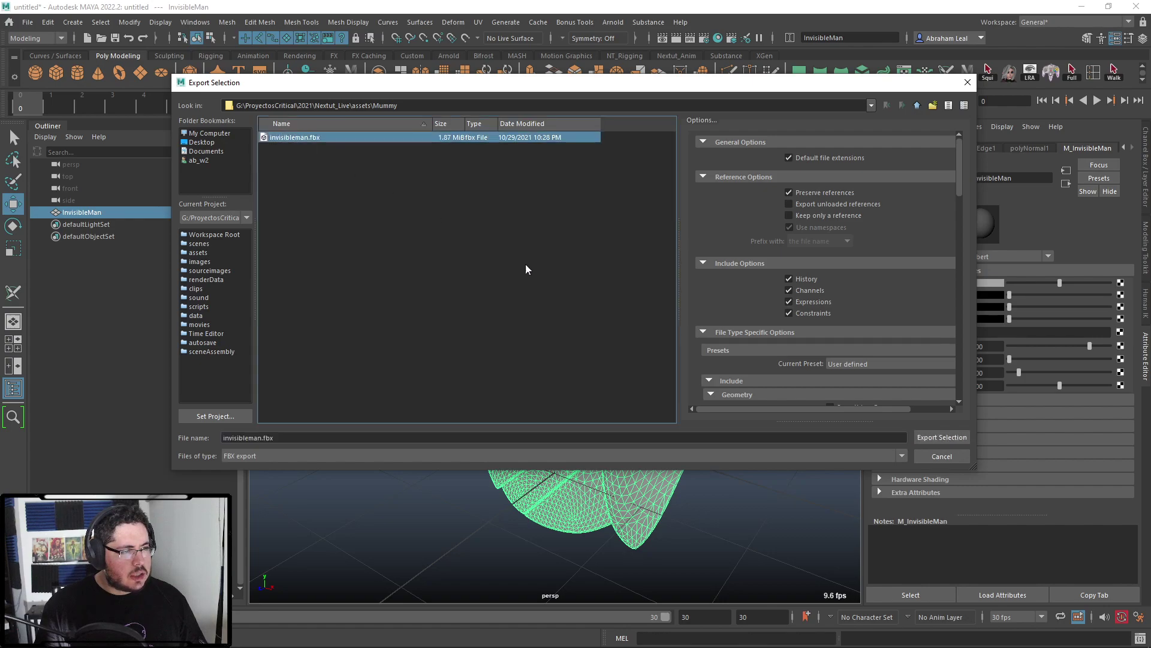
{"action": "left_click", "coordinate": [914, 437]}
{"action": "left_click", "coordinate": [543, 293]}
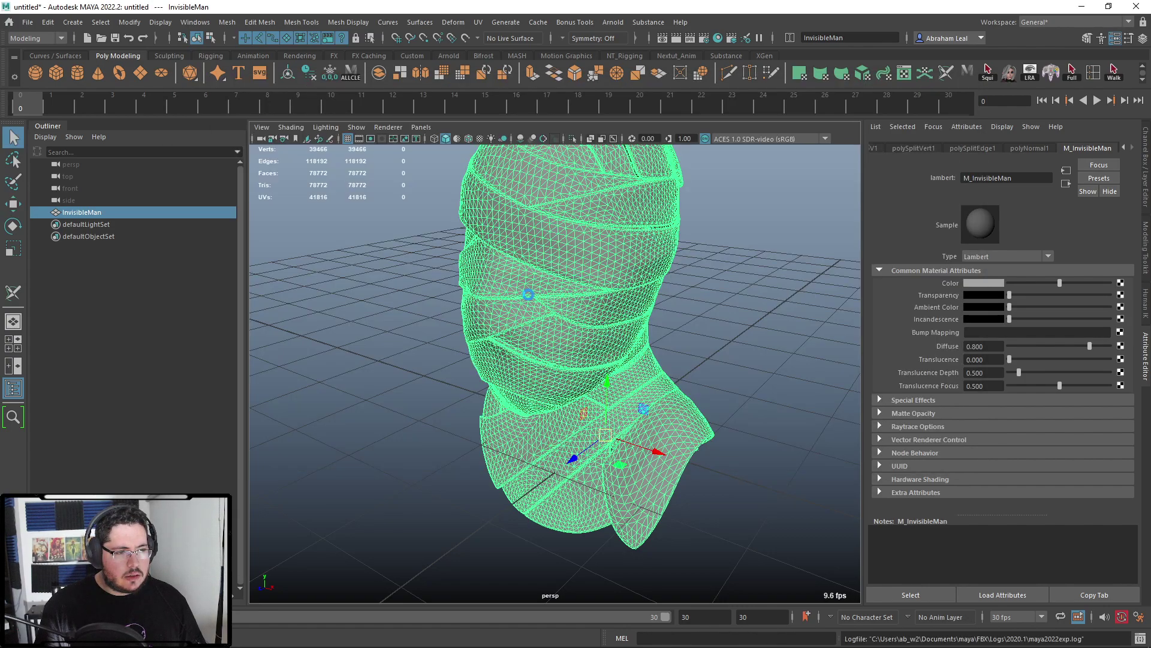
{"action": "left_click", "coordinate": [349, 429]}
- Switch to Substance 3D Painter and try to create a 4096 UV Tile project from the triangulated invisibleman.fbx
{"action": "key", "text": "alt+Tab"}
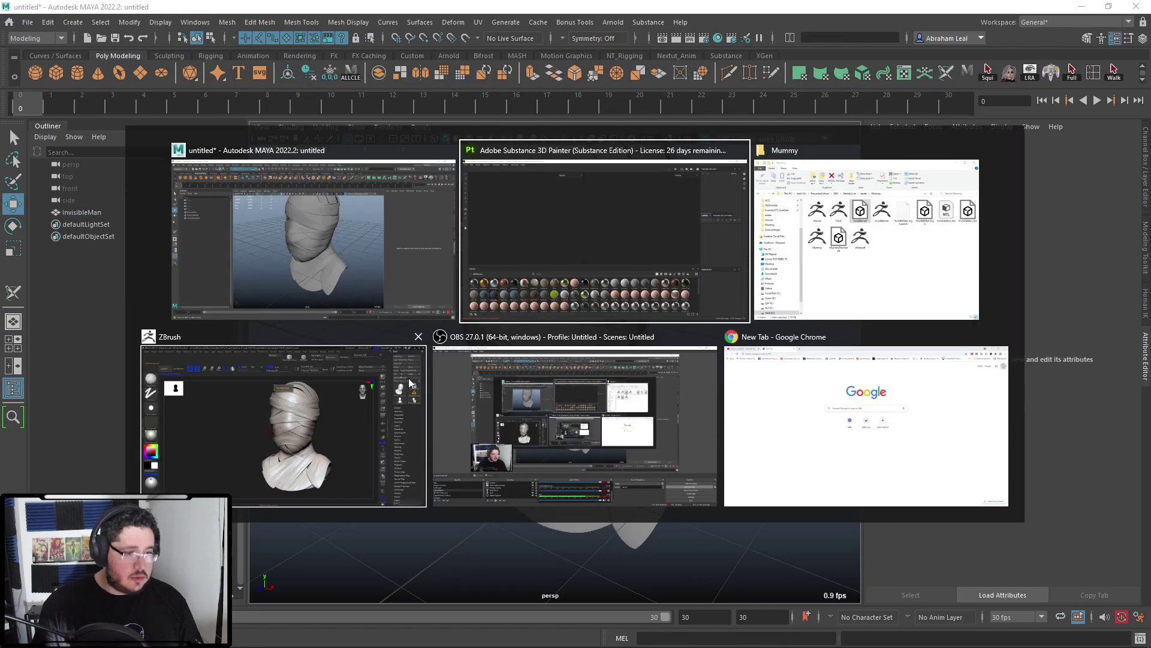
{"action": "left_click", "coordinate": [13, 27]}
{"action": "left_click", "coordinate": [27, 35]}
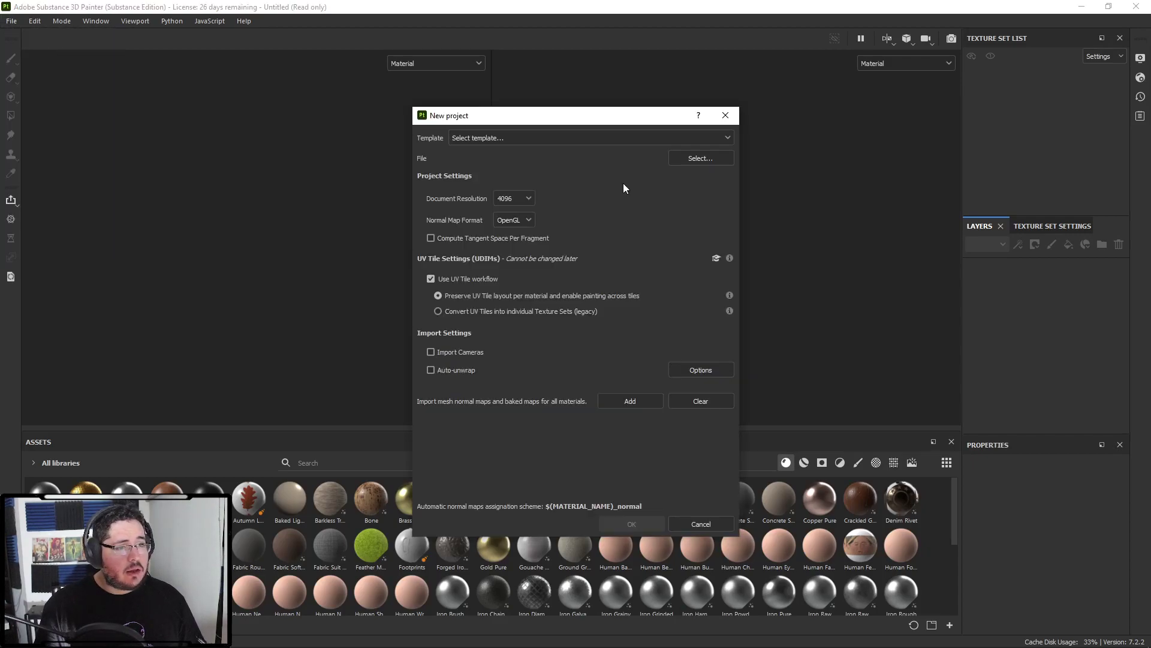
{"action": "left_click", "coordinate": [690, 157]}
{"action": "double_click", "coordinate": [569, 236]}
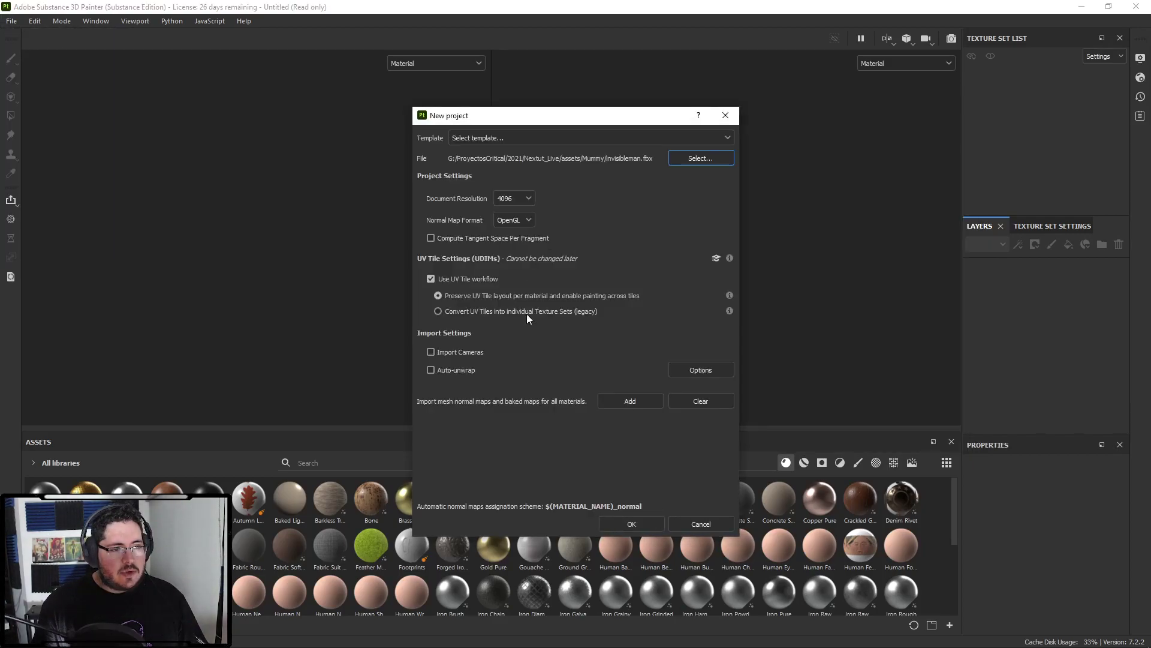
{"action": "left_click", "coordinate": [632, 526]}
{"action": "left_click", "coordinate": [548, 346]}
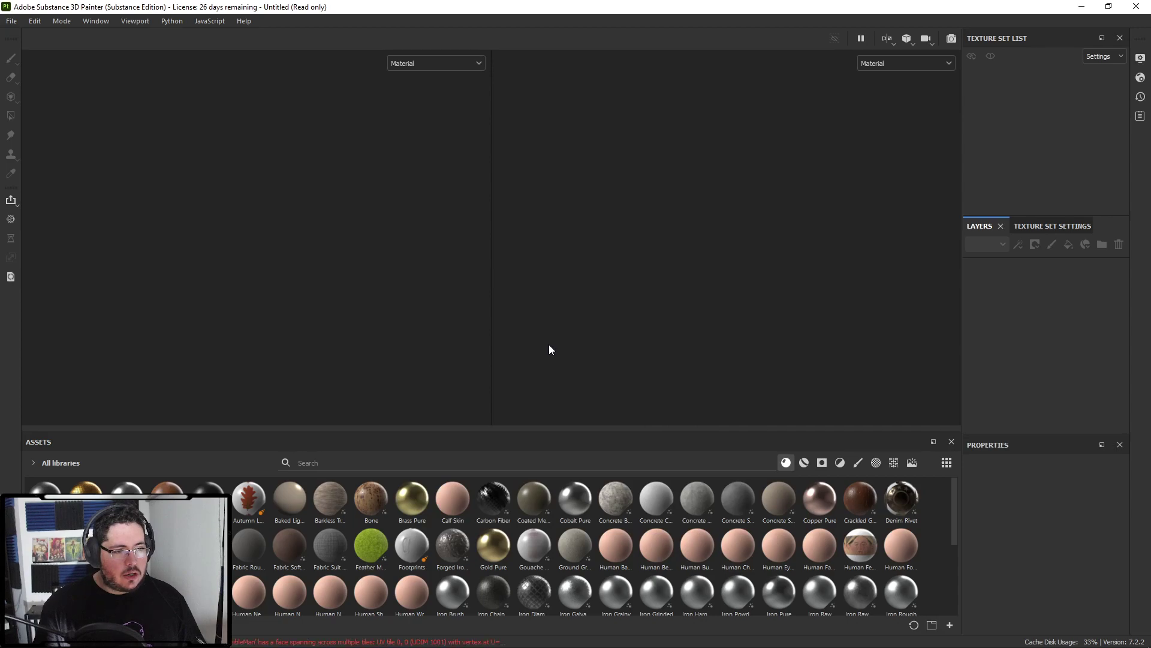
- Read the mesh loading messages in the log and close it
{"action": "left_click", "coordinate": [1139, 116]}
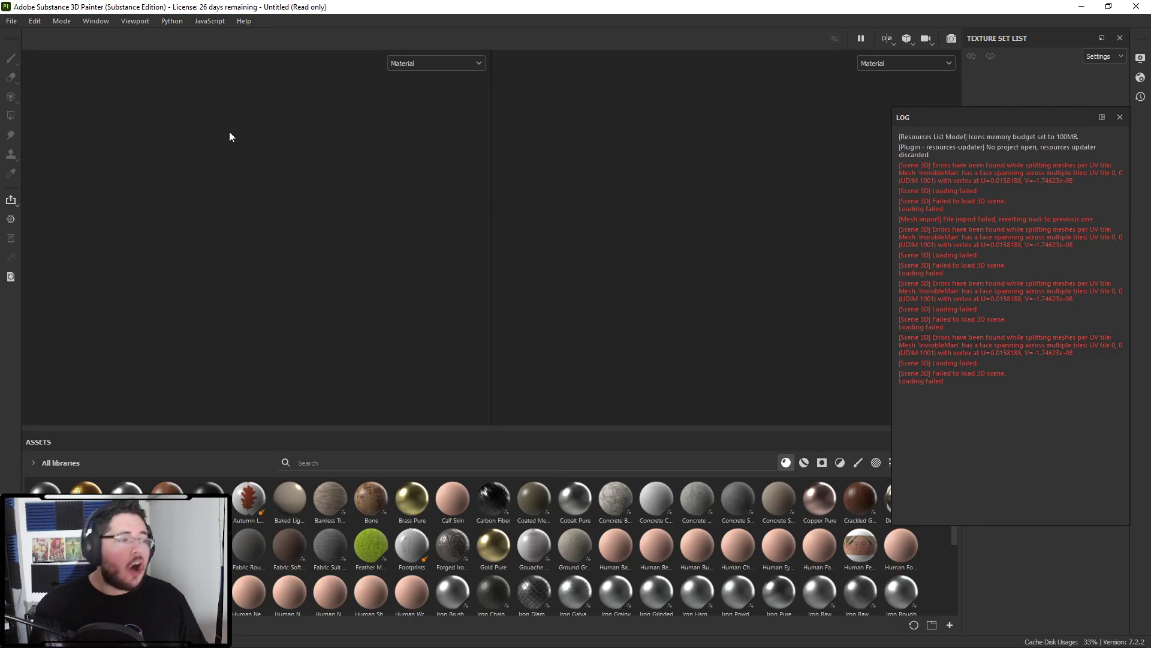
{"action": "left_click", "coordinate": [1119, 118]}
{"action": "key", "text": "alt+Tab"}
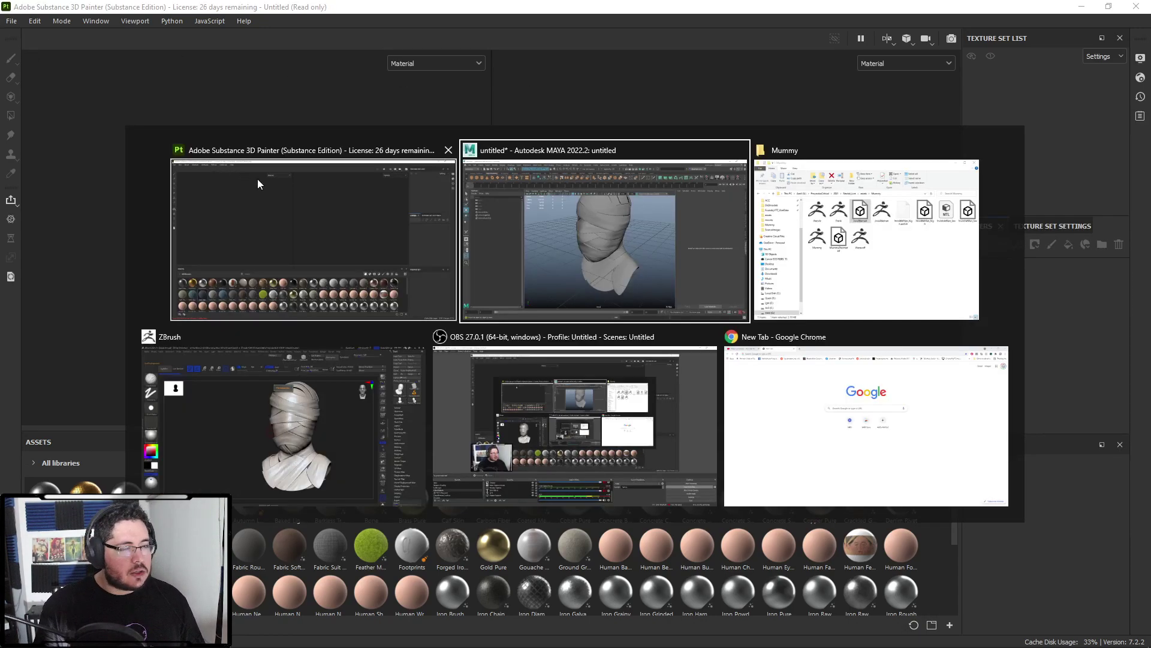
{"action": "key", "text": "alt+Tab"}
{"action": "left_click", "coordinate": [11, 22]}
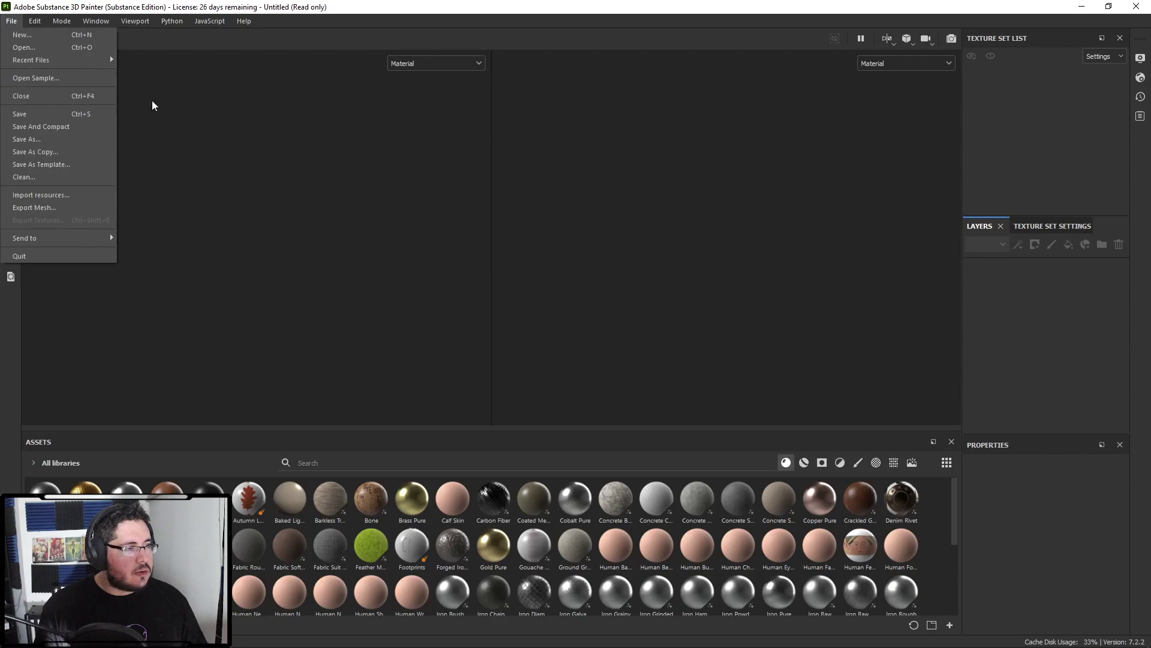
- Switch to Maya and scale all InvisibleMan UV shells down slightly together, inside the borders of the first UV tile
{"action": "key", "text": "alt+Tab"}
{"action": "left_click", "coordinate": [629, 218]}
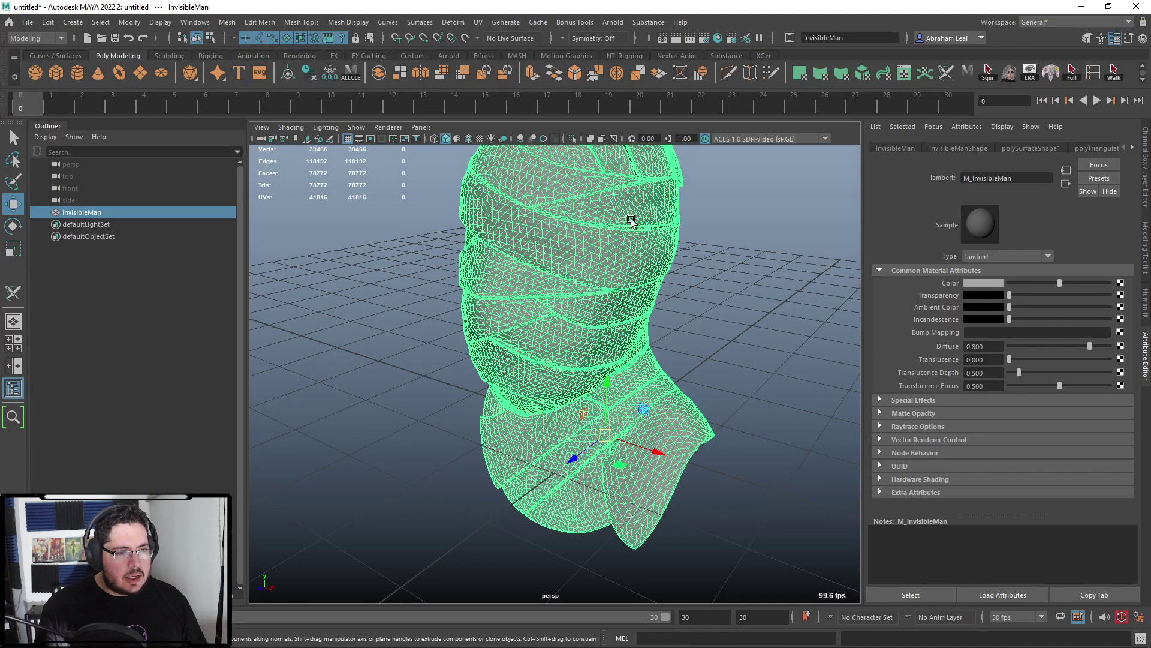
{"action": "left_click", "coordinate": [477, 22]}
{"action": "left_click", "coordinate": [505, 46]}
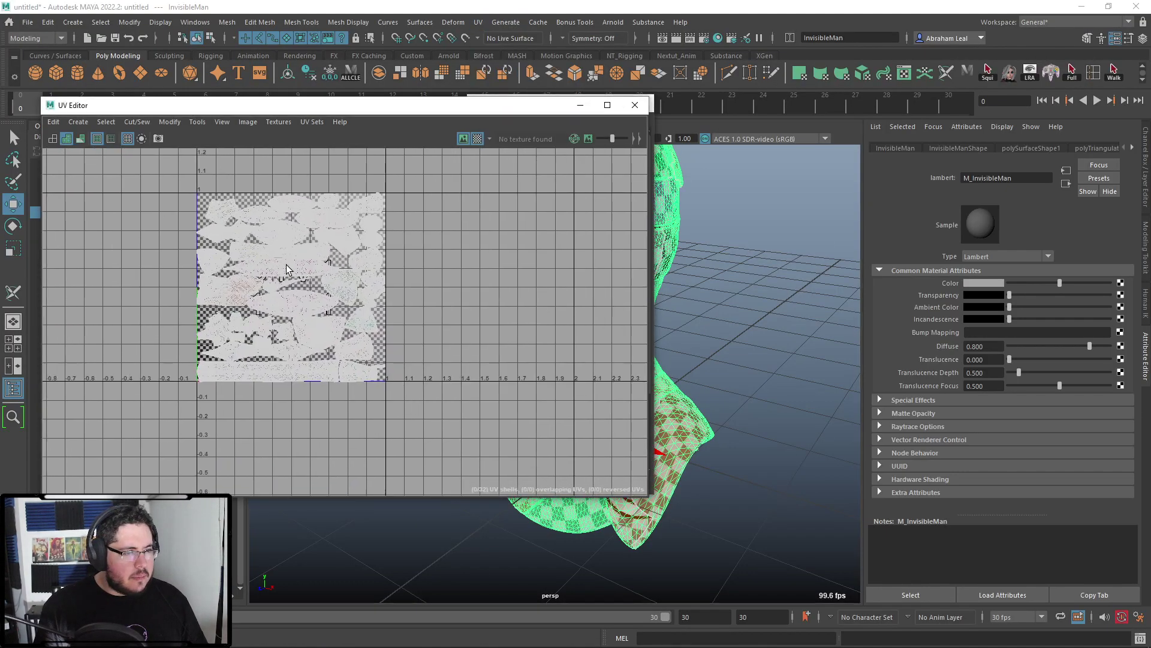
{"action": "right_click_drag", "start_coordinate": [187, 194], "coordinate": [243, 249]}
{"action": "left_click_drag", "start_coordinate": [135, 167], "coordinate": [505, 459]}
{"action": "scroll", "coordinate": [303, 294], "scroll_direction": "up", "scroll_amount": 3}
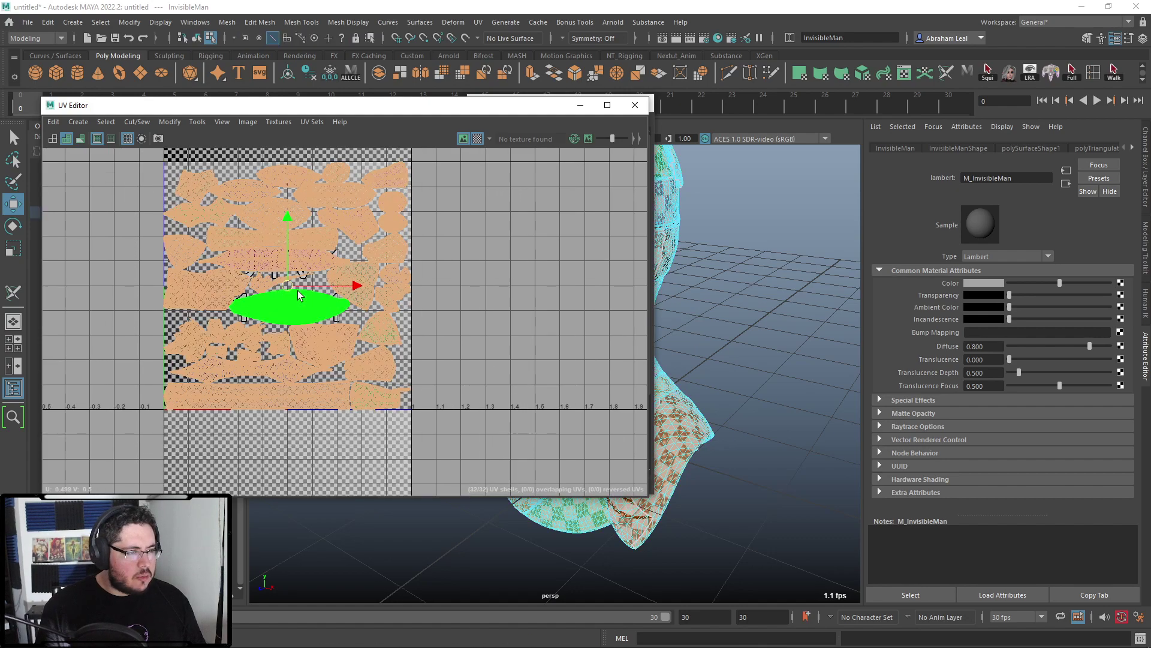
{"action": "key", "text": "r"}
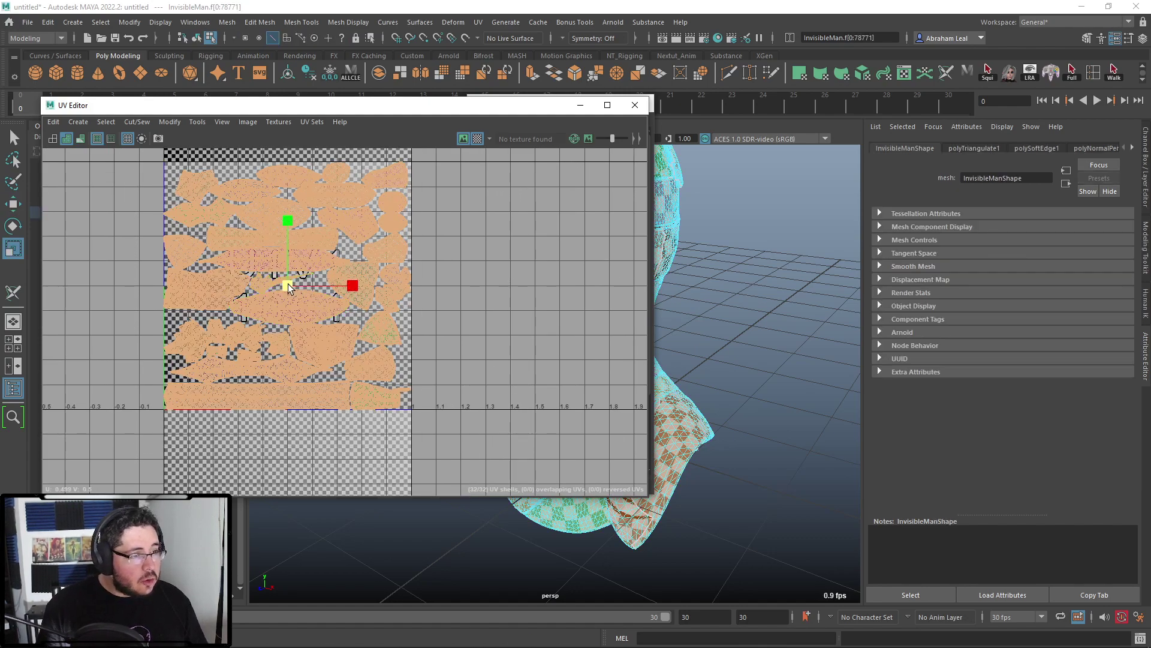
{"action": "left_click_drag", "start_coordinate": [287, 288], "coordinate": [282, 287]}
{"action": "left_click", "coordinate": [488, 271]}
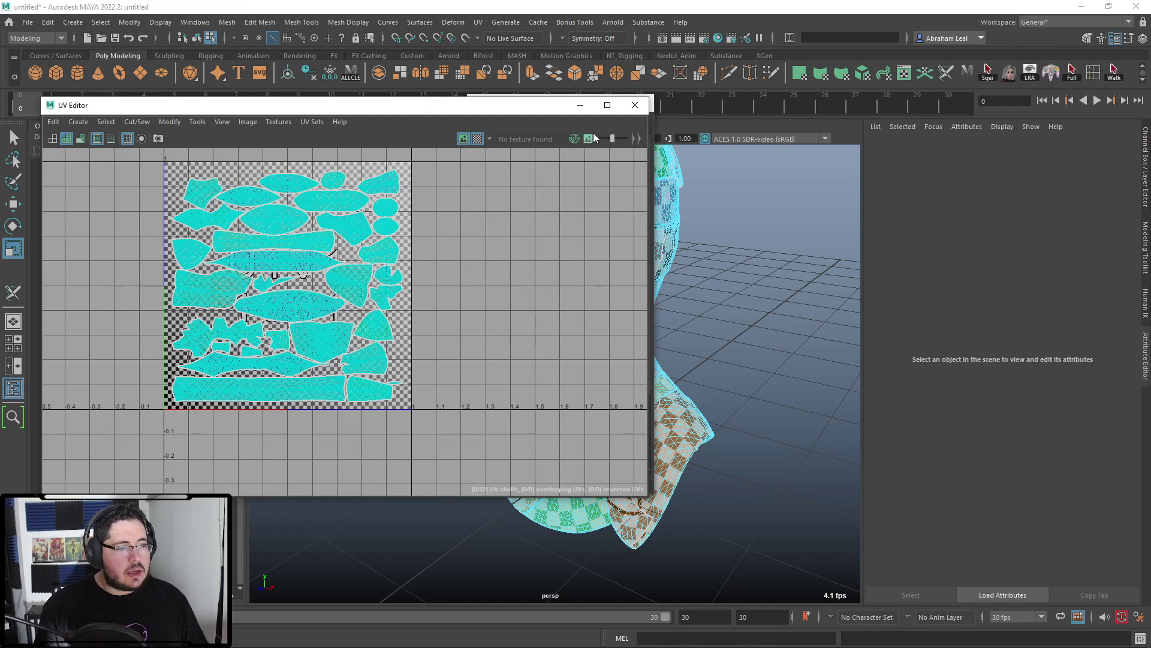
{"action": "left_click", "coordinate": [635, 105]}
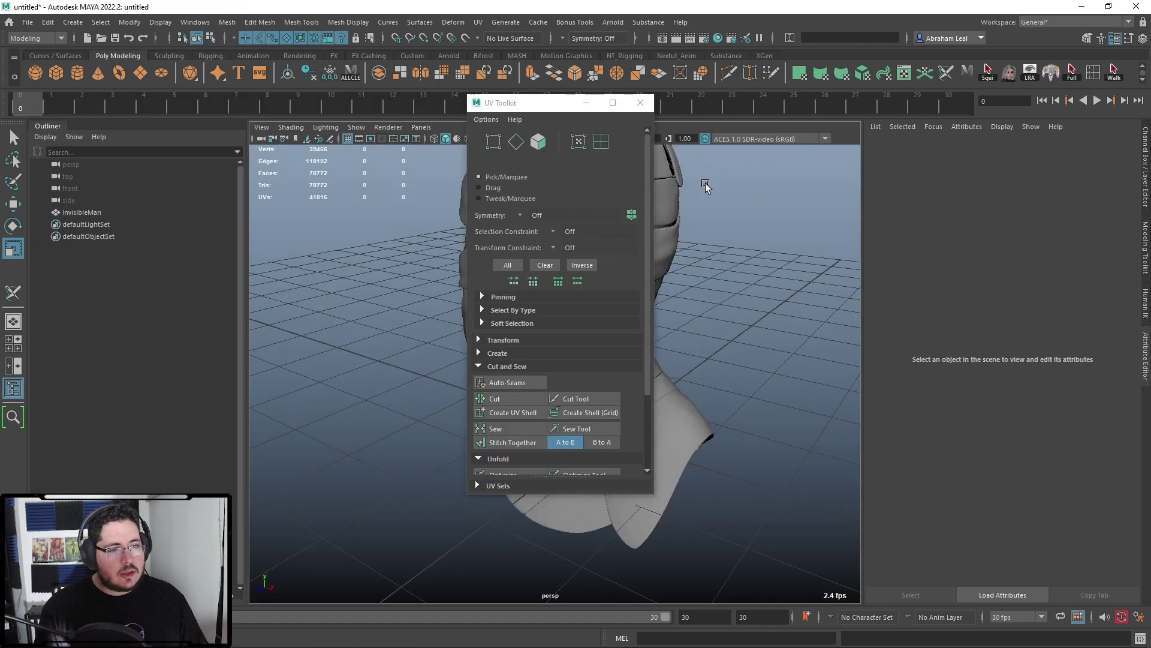
- Close the UV Toolkit and export the InvisibleMan mesh with the scaled UVs as FBX, replacing invisibleman.fbx
{"action": "left_click", "coordinate": [81, 212]}
{"action": "left_click", "coordinate": [640, 102]}
{"action": "left_click", "coordinate": [28, 22]}
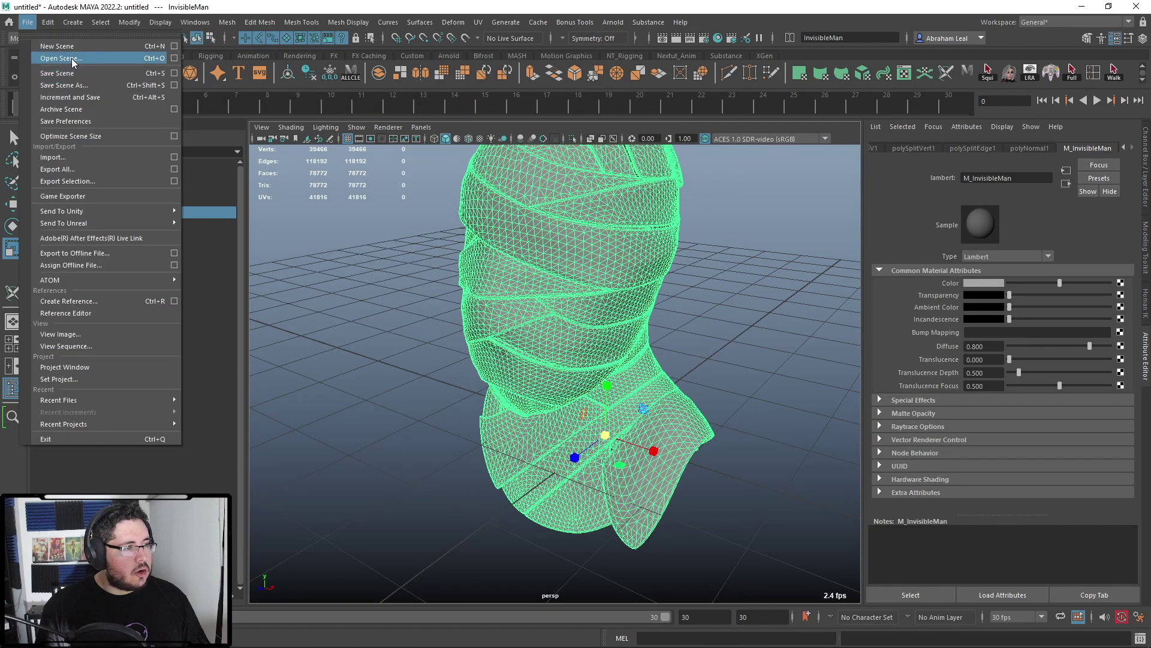
{"action": "left_click", "coordinate": [70, 179]}
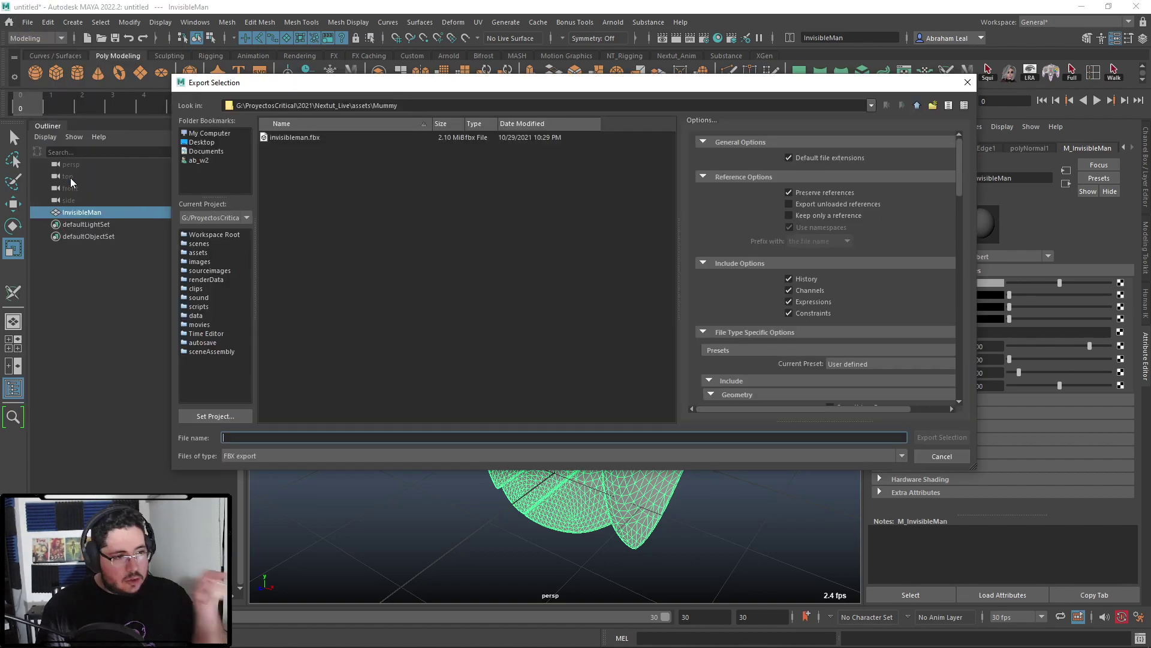
{"action": "left_click", "coordinate": [303, 137]}
{"action": "left_click", "coordinate": [931, 437]}
{"action": "left_click", "coordinate": [544, 295]}
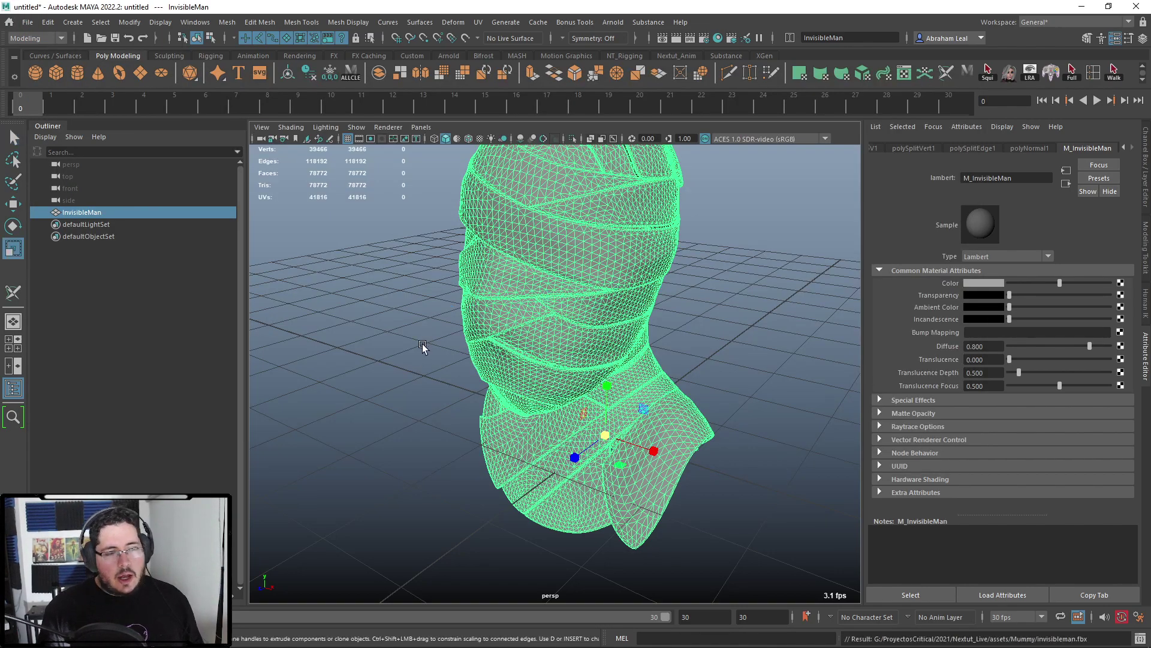
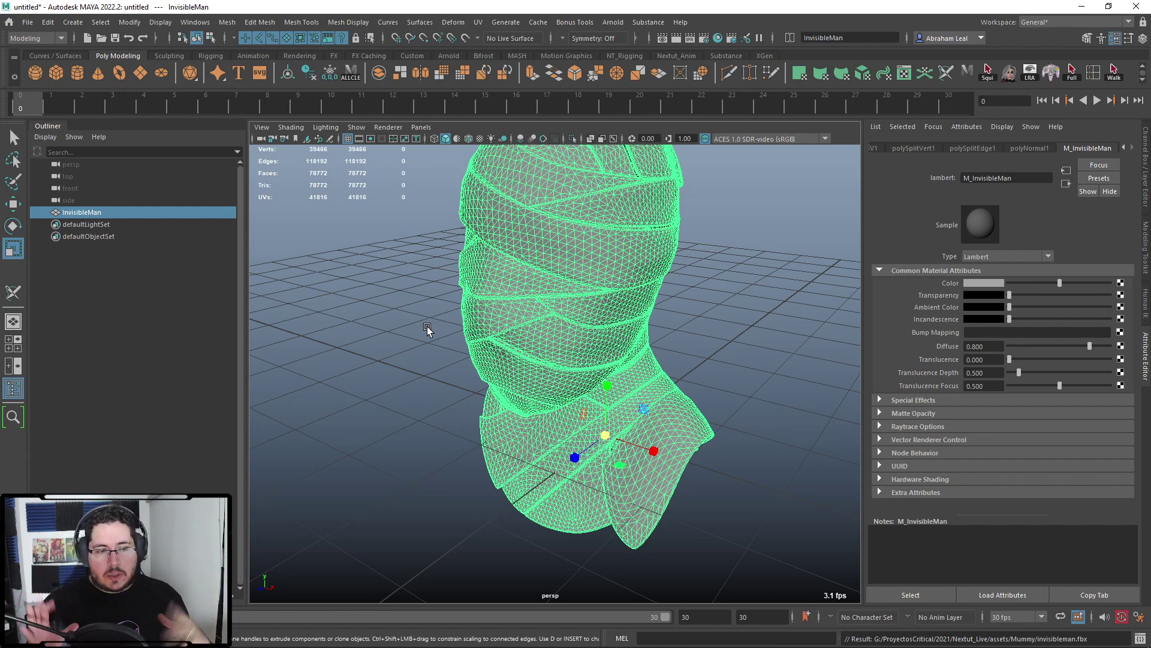
- Switch to Substance 3D Painter and create a 4096 UV Tile project from the re-exported invisibleman.fbx, discarding the modified project
{"action": "key", "text": "alt+Tab"}
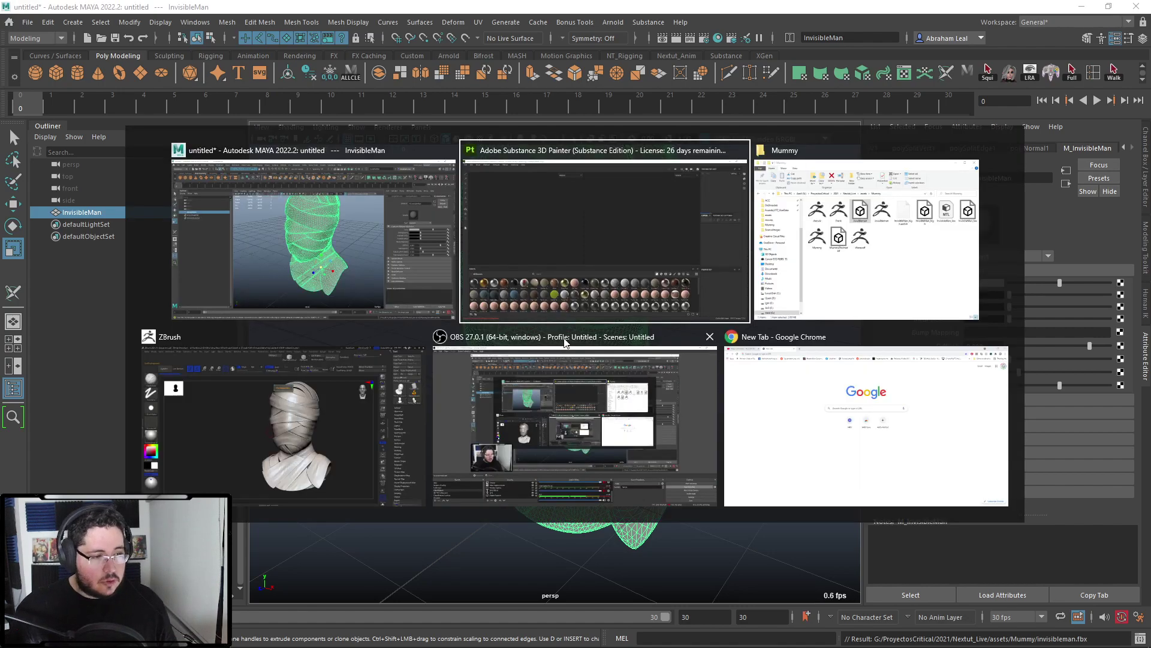
{"action": "left_click", "coordinate": [11, 22]}
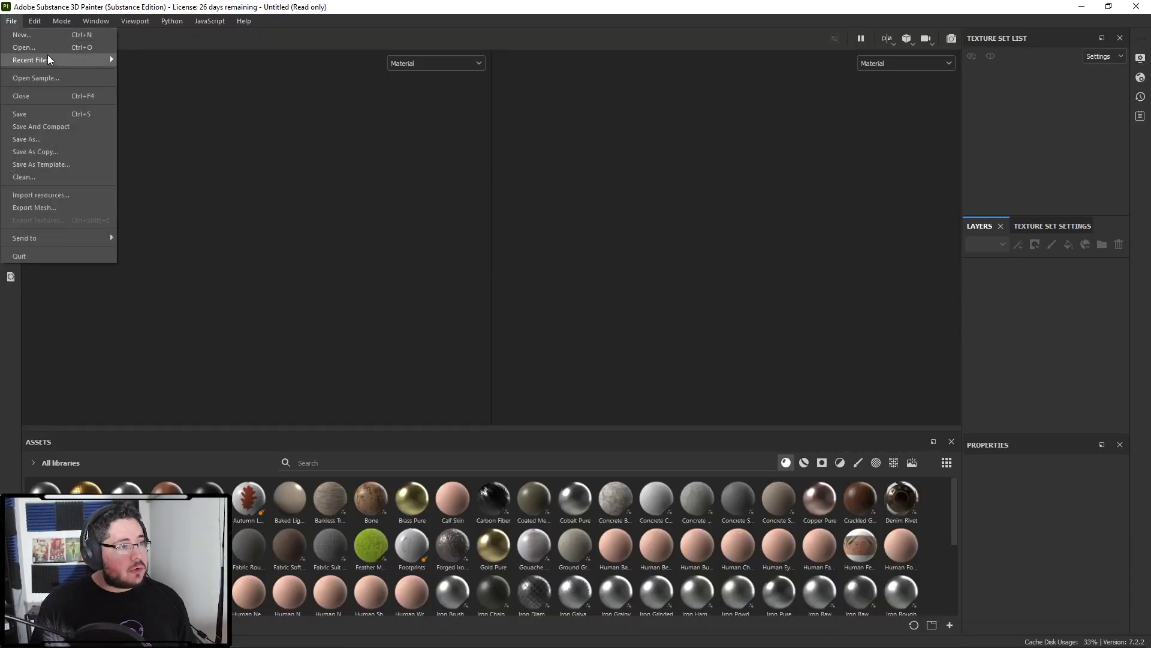
{"action": "left_click", "coordinate": [48, 34]}
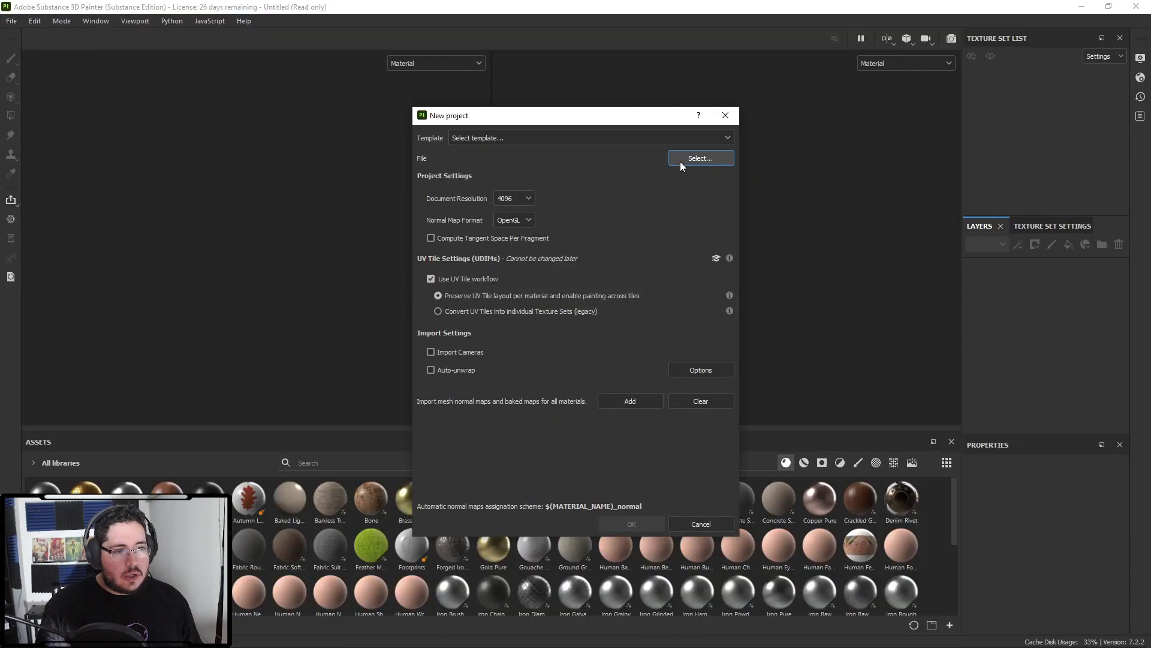
{"action": "left_click", "coordinate": [718, 157]}
{"action": "left_click", "coordinate": [574, 232]}
{"action": "left_click", "coordinate": [886, 428]}
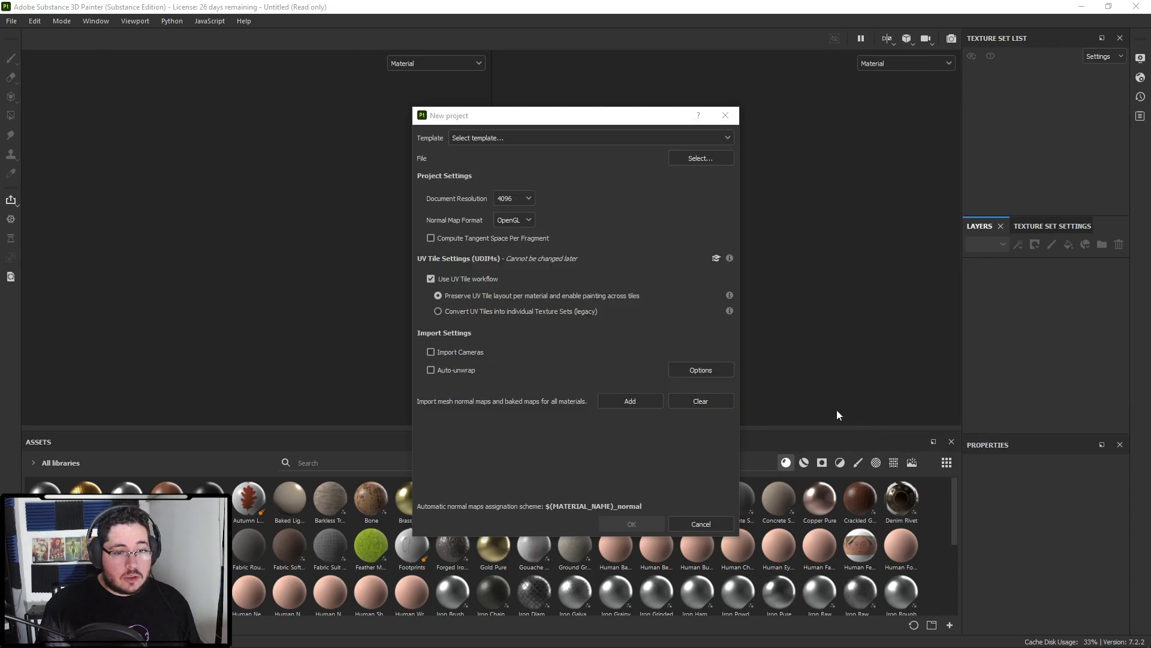
{"action": "left_click", "coordinate": [632, 523]}
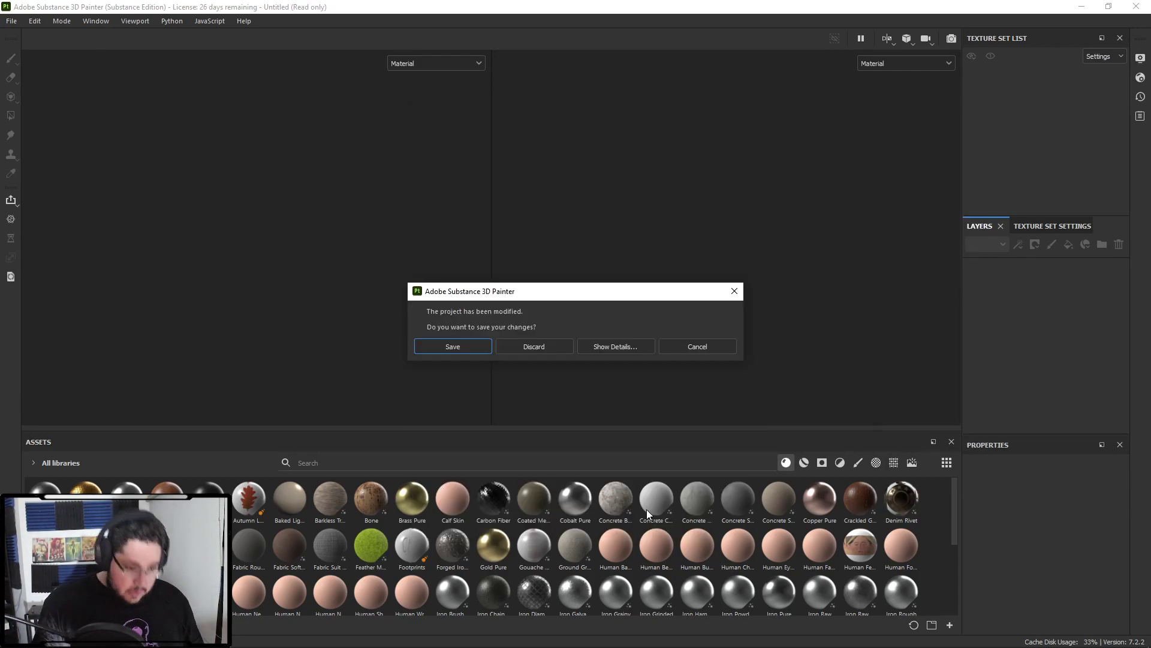
{"action": "left_click", "coordinate": [534, 346]}
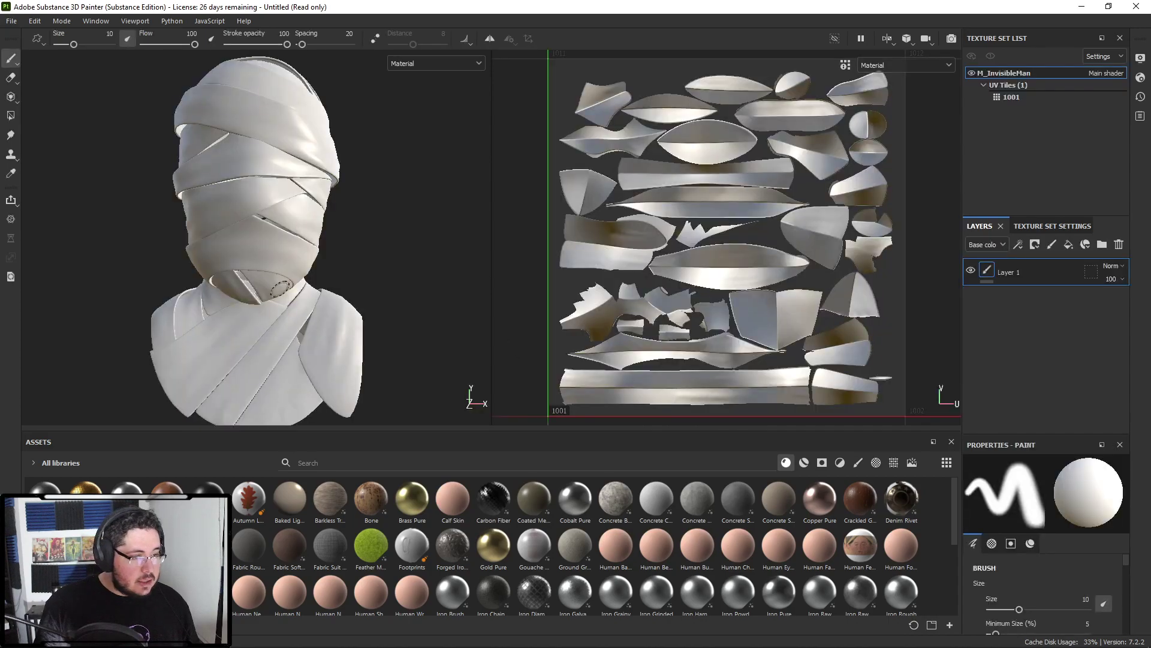
{"action": "left_click", "coordinate": [1019, 94]}
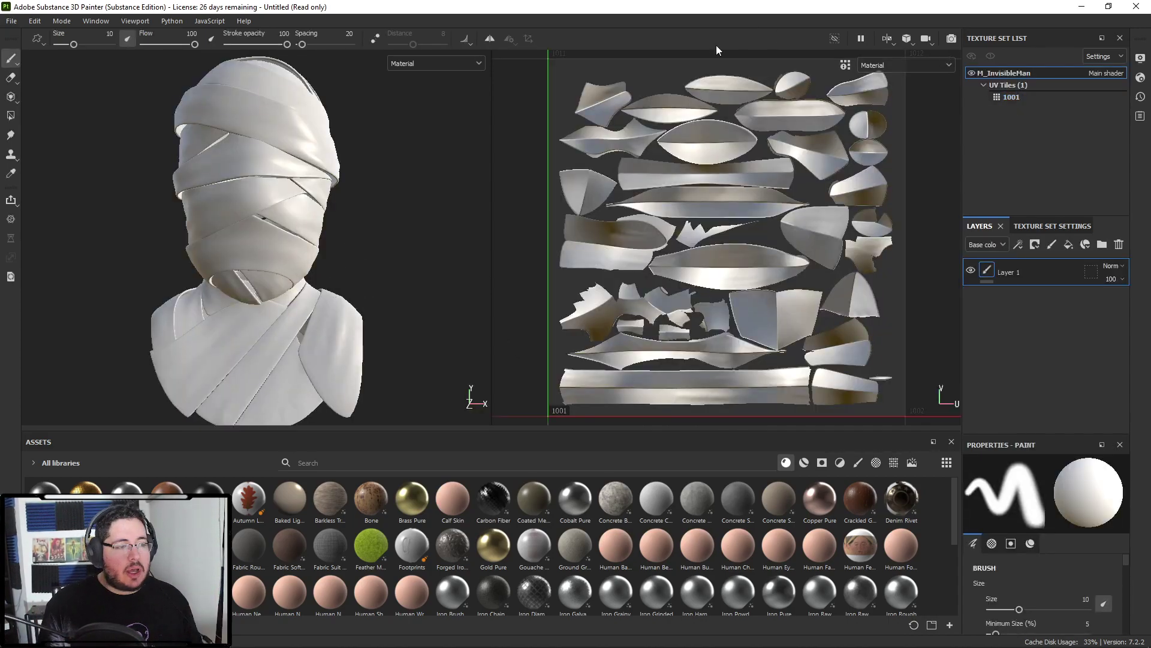
- Try the Fabric Denim Base material as a layer above Layer 1, inspect it up close and delete it
{"action": "left_click_drag", "start_coordinate": [126, 546], "coordinate": [1021, 260]}
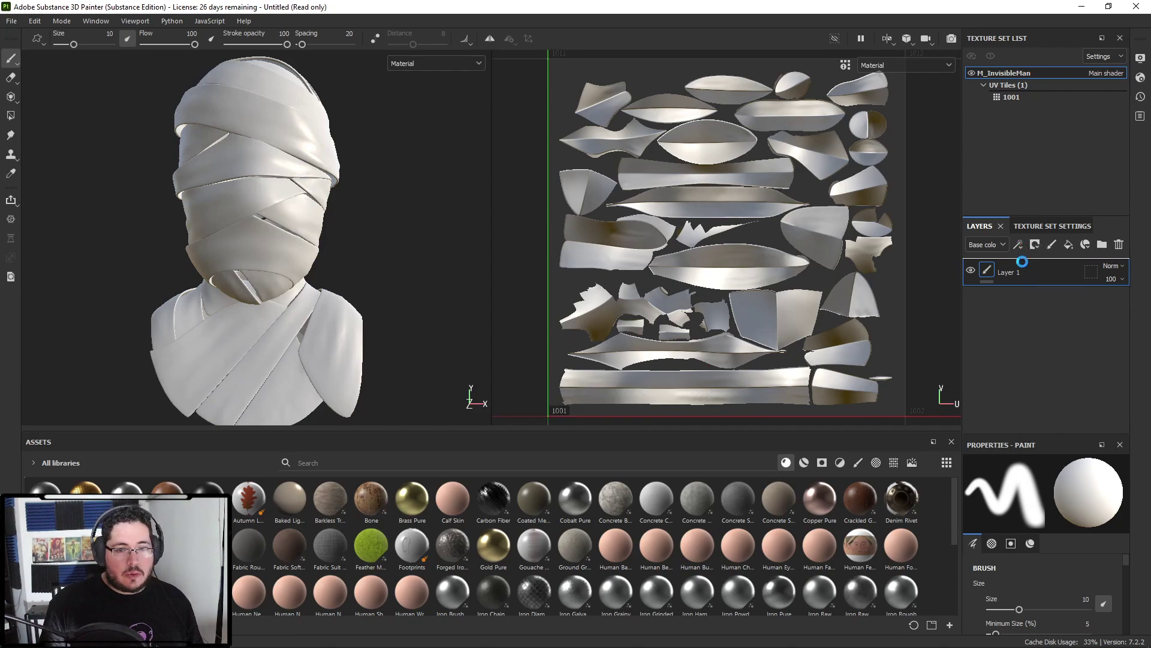
{"action": "right_click_drag", "start_coordinate": [396, 235], "coordinate": [542, 300], "text": "alt"}
{"action": "left_click_drag", "start_coordinate": [542, 300], "coordinate": [316, 240], "text": "alt"}
{"action": "scroll", "coordinate": [178, 247], "scroll_direction": "down", "scroll_amount": 3}
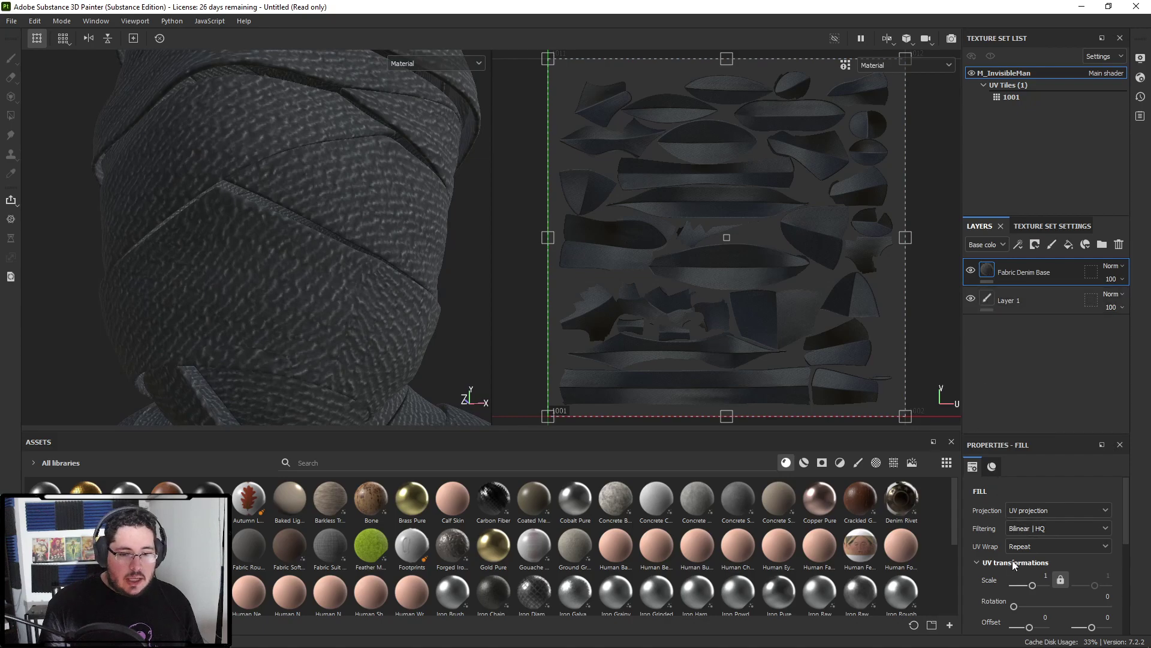
{"action": "key", "text": "Delete"}
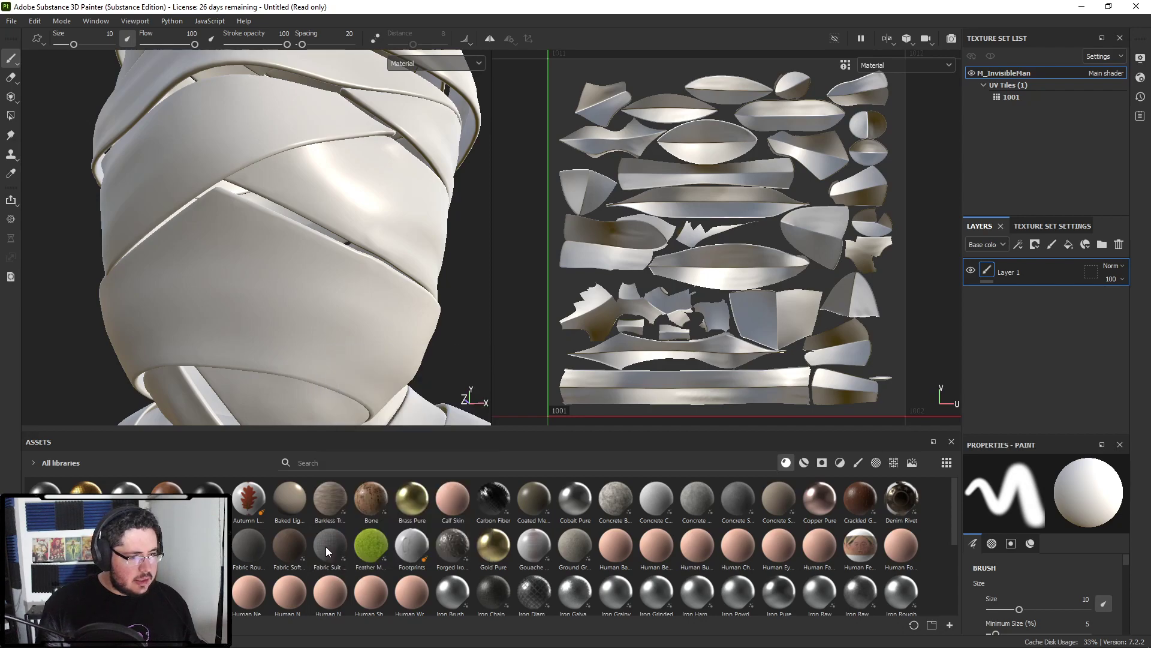
- Add the Fabric Suit Vintage material as a layer above Layer 1 and set its UV scale to 10
{"action": "left_click_drag", "start_coordinate": [330, 548], "coordinate": [990, 268]}
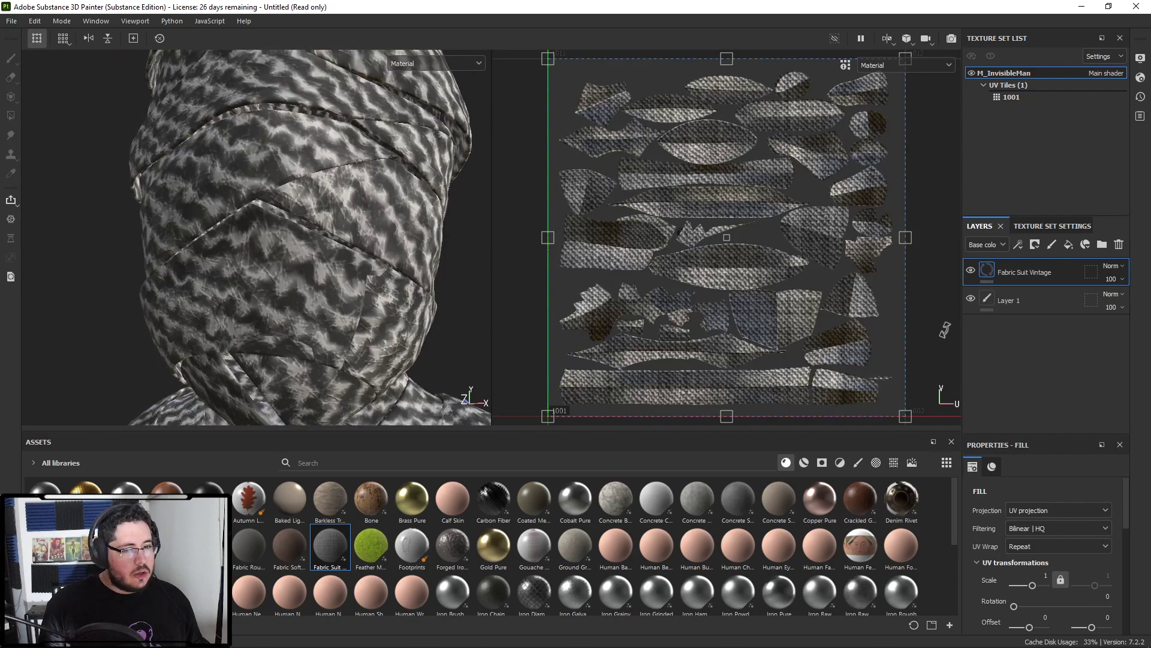
{"action": "left_click_drag", "start_coordinate": [1027, 587], "coordinate": [1035, 583]}
{"action": "left_click", "coordinate": [1040, 575]}
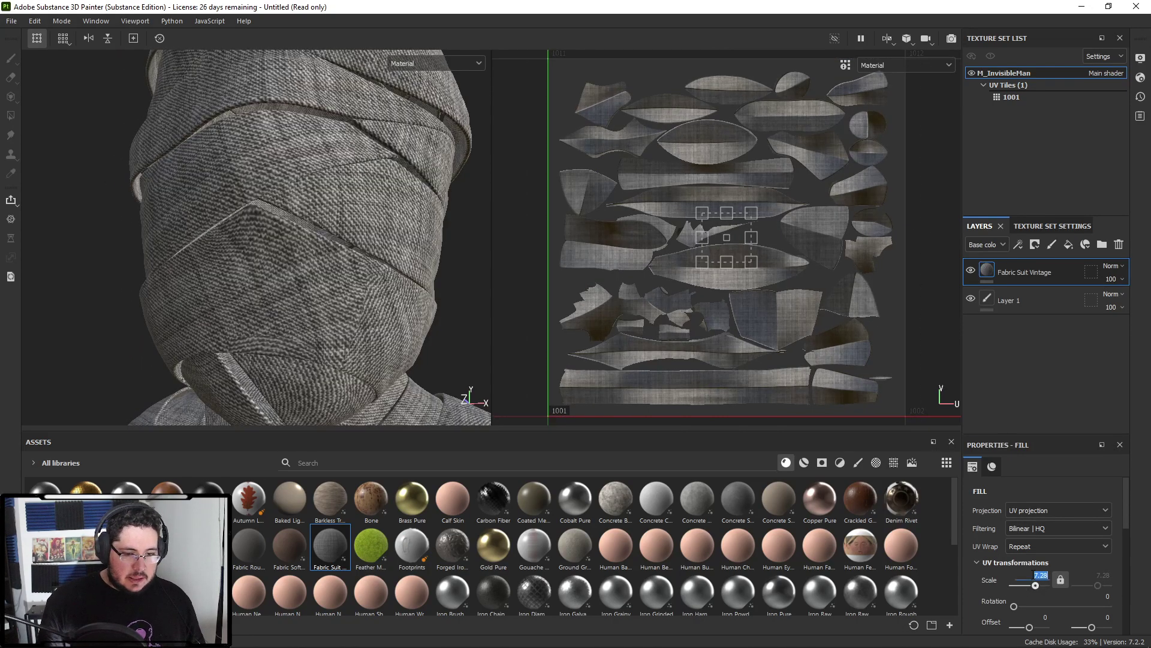
{"action": "type", "text": "10"}
{"action": "key", "text": "Return"}
- Inspect the weave across the bandage seams and change the Fabric Suit Vintage layer's projection to Tri-planar projection
{"action": "right_click_drag", "start_coordinate": [219, 234], "coordinate": [90, 132], "text": "alt"}
{"action": "left_click_drag", "start_coordinate": [175, 171], "coordinate": [265, 210], "text": "alt"}
{"action": "right_click_drag", "start_coordinate": [265, 210], "coordinate": [258, 229], "text": "alt"}
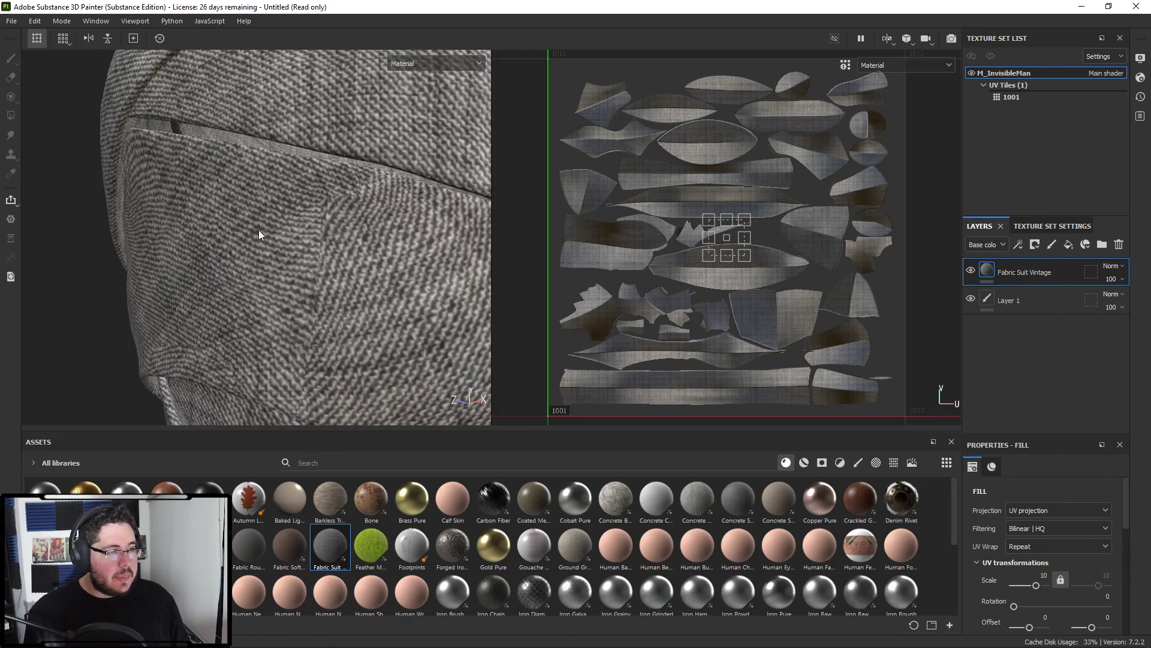
{"action": "left_click_drag", "start_coordinate": [325, 200], "coordinate": [340, 226], "text": "alt"}
{"action": "right_click_drag", "start_coordinate": [375, 279], "coordinate": [284, 243], "text": "alt"}
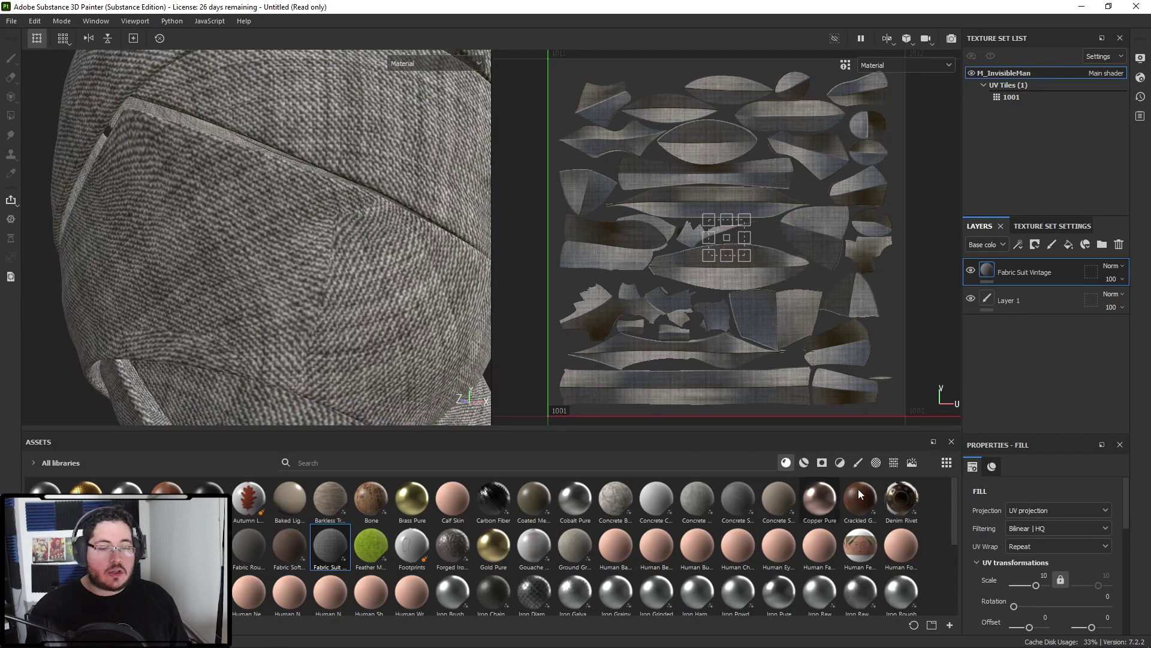
{"action": "left_click", "coordinate": [1059, 509]}
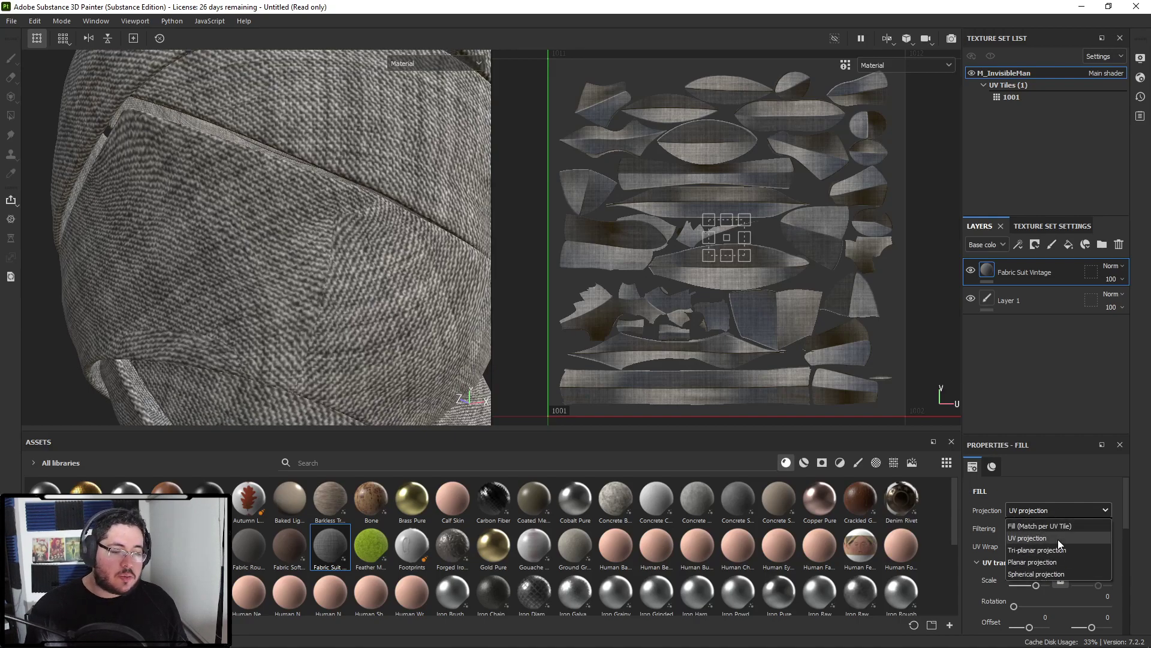
{"action": "left_click", "coordinate": [1035, 551]}
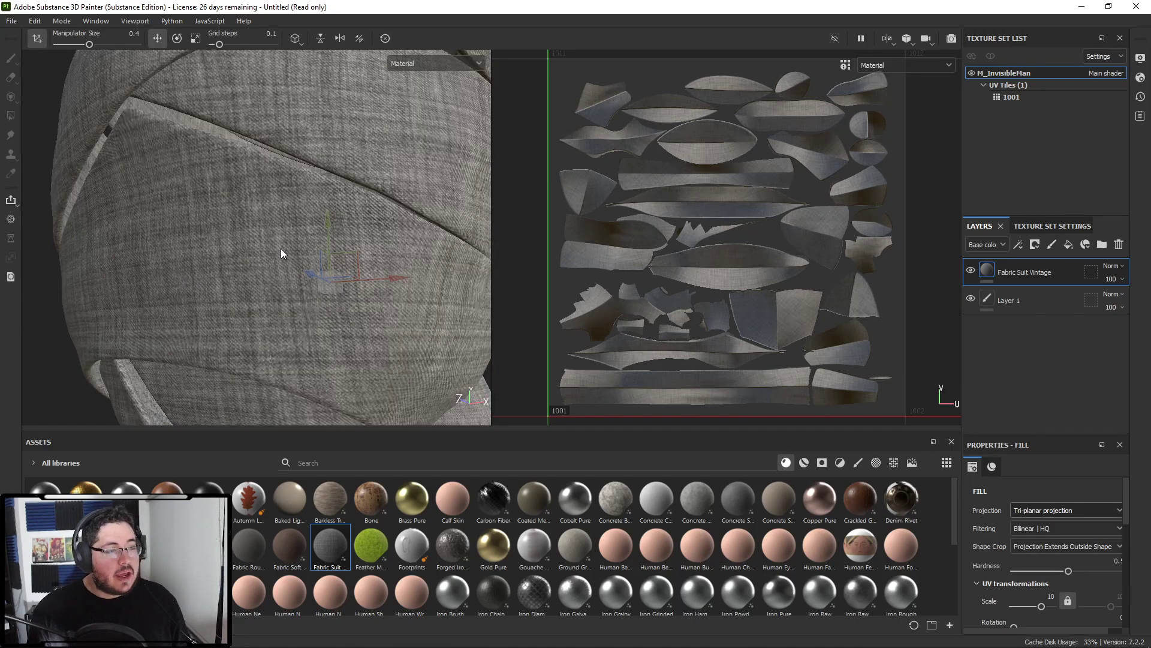
- Examine the tri-planar fabric pattern on the head, face and shoulders from several sides
{"action": "right_click_drag", "start_coordinate": [289, 250], "coordinate": [49, 180], "text": "alt"}
{"action": "left_click_drag", "start_coordinate": [49, 180], "coordinate": [323, 263], "text": "alt"}
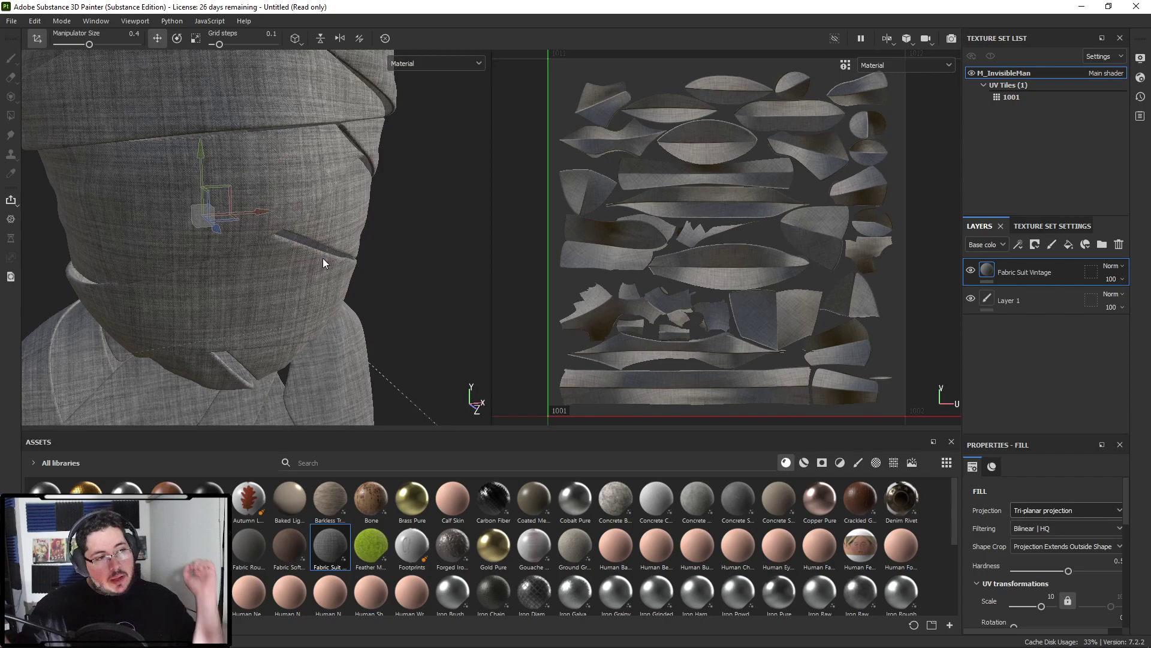
{"action": "right_click_drag", "start_coordinate": [319, 179], "coordinate": [237, 162], "text": "alt"}
{"action": "left_click_drag", "start_coordinate": [237, 162], "coordinate": [286, 251], "text": "alt"}
{"action": "right_click_drag", "start_coordinate": [286, 250], "coordinate": [326, 247], "text": "alt"}
{"action": "left_click_drag", "start_coordinate": [326, 247], "coordinate": [239, 254], "text": "alt"}
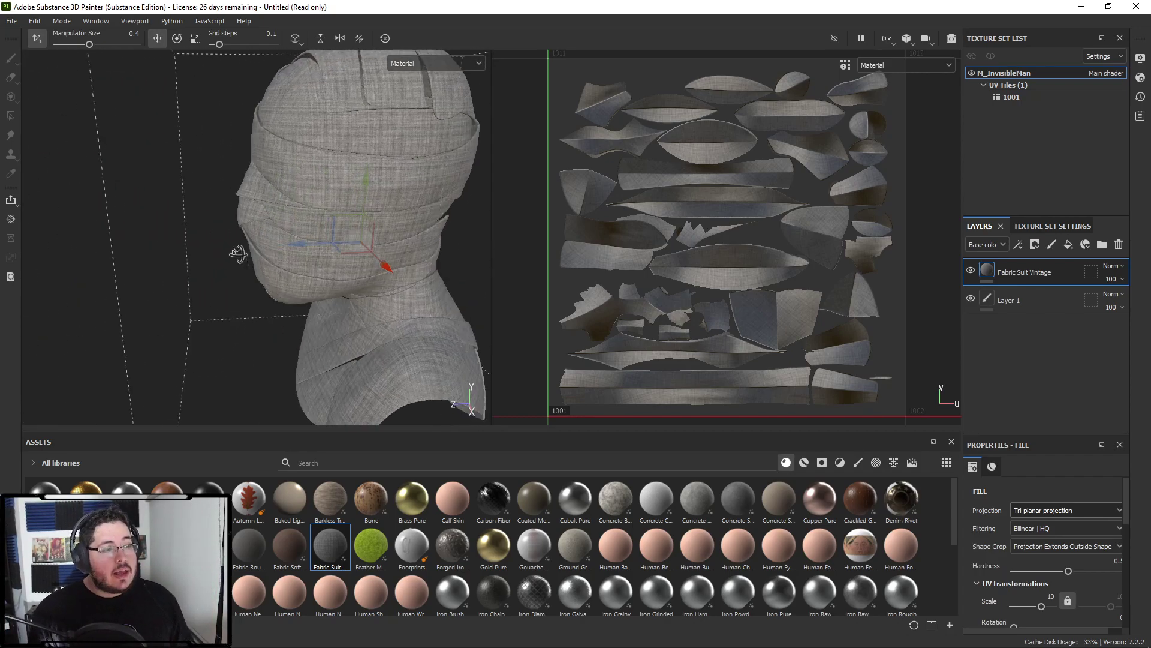
{"action": "right_click_drag", "start_coordinate": [240, 254], "coordinate": [357, 245], "text": "alt"}
{"action": "left_click_drag", "start_coordinate": [356, 246], "coordinate": [250, 274], "text": "alt"}
{"action": "right_click_drag", "start_coordinate": [250, 275], "coordinate": [311, 233], "text": "alt"}
{"action": "left_click_drag", "start_coordinate": [311, 233], "coordinate": [210, 233], "text": "alt"}
{"action": "right_click_drag", "start_coordinate": [322, 200], "coordinate": [237, 277], "text": "alt"}
{"action": "left_click_drag", "start_coordinate": [238, 277], "coordinate": [320, 215], "text": "alt"}
{"action": "mouse_move", "coordinate": [320, 215]}
{"action": "right_mouse_down", "text": "alt"}
{"action": "mouse_move", "coordinate": [360, 261]}
{"action": "mouse_move", "coordinate": [343, 269]}
{"action": "right_mouse_up", "text": "alt"}
{"action": "mouse_move", "coordinate": [343, 269]}
{"action": "middle_mouse_down", "text": "alt"}
{"action": "mouse_move", "coordinate": [398, 280]}
{"action": "mouse_move", "coordinate": [386, 251]}
{"action": "middle_mouse_up", "text": "alt"}
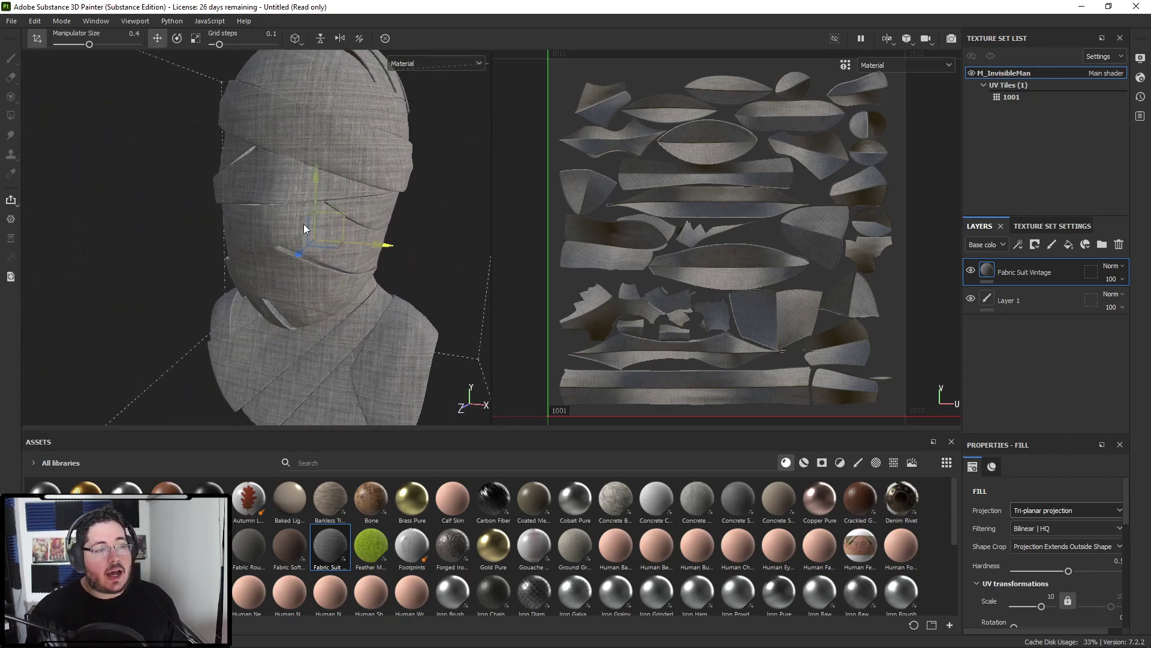
{"action": "left_click", "coordinate": [160, 194]}
{"action": "left_click_drag", "start_coordinate": [160, 194], "coordinate": [288, 207], "text": "alt"}
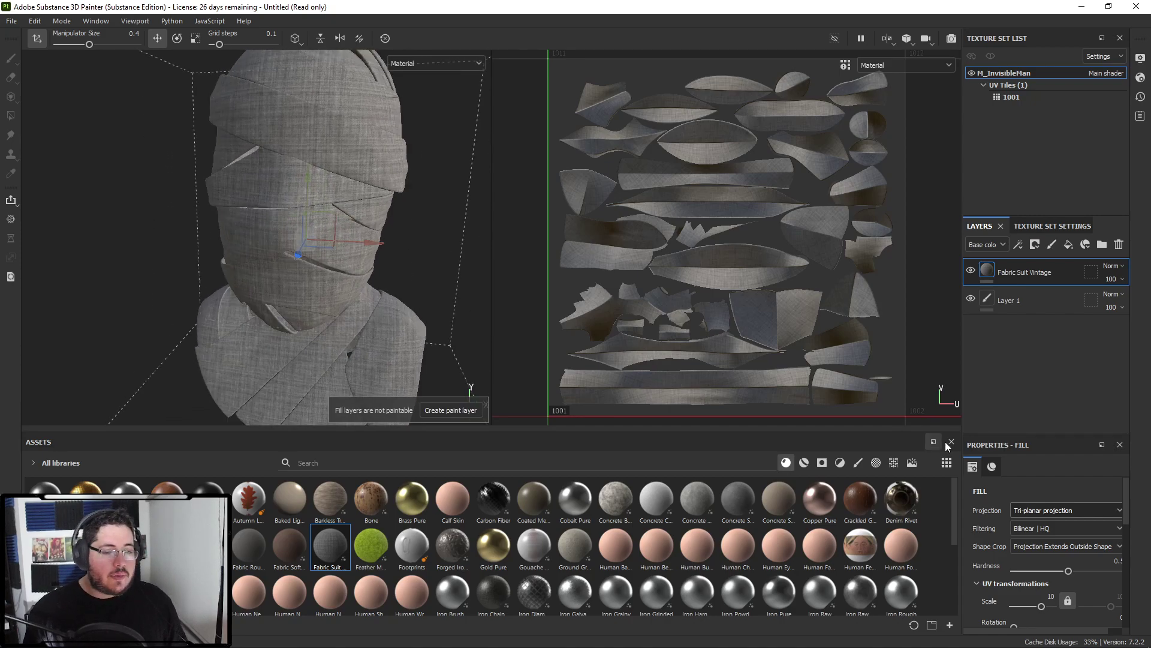
- Rotate the Fabric Suit Vintage layer's pattern through its UV transformations and check the weave on the face
{"action": "scroll", "coordinate": [1044, 584], "scroll_direction": "down", "scroll_amount": 3}
{"action": "mouse_move", "coordinate": [1015, 556]}
{"action": "left_mouse_down"}
{"action": "mouse_move", "coordinate": [1026, 556]}
{"action": "mouse_move", "coordinate": [972, 545]}
{"action": "mouse_move", "coordinate": [1034, 546]}
{"action": "left_mouse_up"}
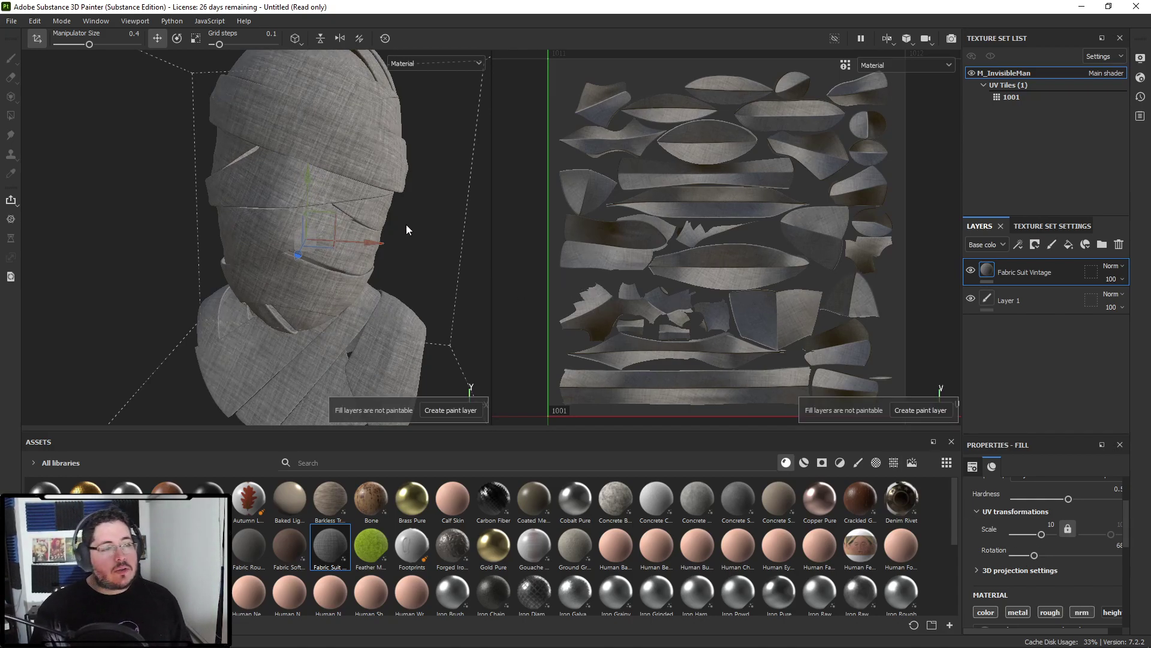
{"action": "scroll", "coordinate": [406, 229], "scroll_direction": "down", "scroll_amount": 5}
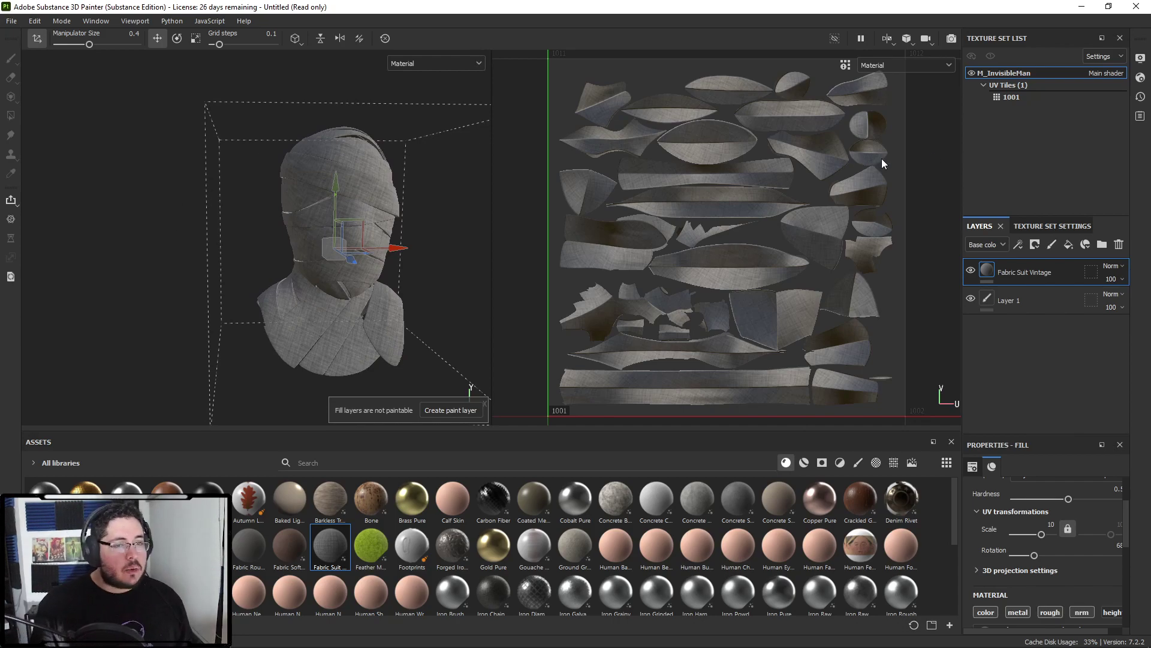
{"action": "right_click_drag", "start_coordinate": [163, 236], "coordinate": [230, 217], "text": "alt"}
{"action": "left_click_drag", "start_coordinate": [231, 218], "coordinate": [307, 211], "text": "alt"}
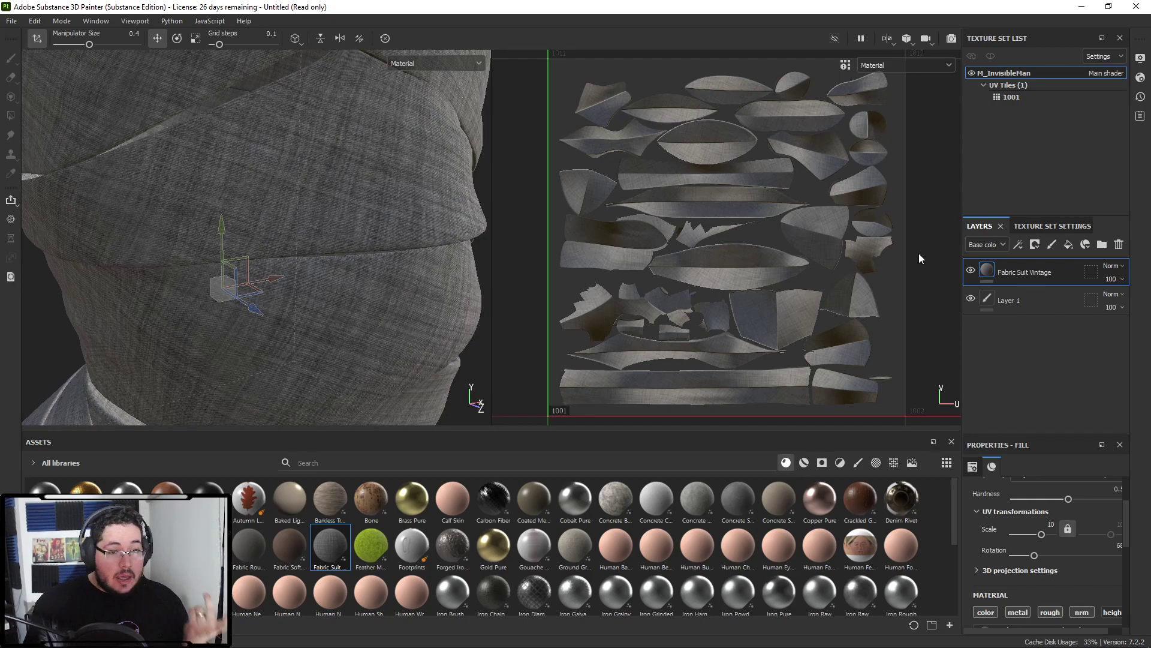
- Cycle through the individual texture channels, including Roughness and Height, and return to the full material view
{"action": "key", "text": "c"}
{"action": "key", "text": "c"}
{"action": "key", "text": "c"}
{"action": "key", "text": "c"}
{"action": "key", "text": "c"}
{"action": "key", "text": "c"}
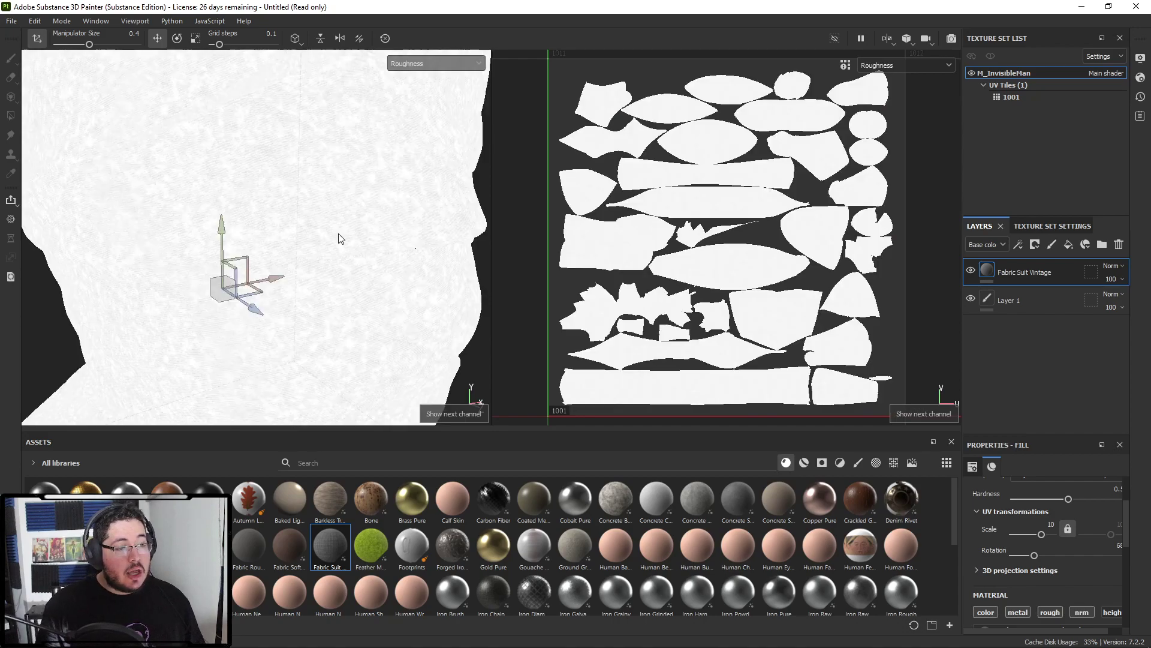
{"action": "key", "text": "c"}
{"action": "key", "text": "c"}
{"action": "key", "text": "c"}
{"action": "key", "text": "c"}
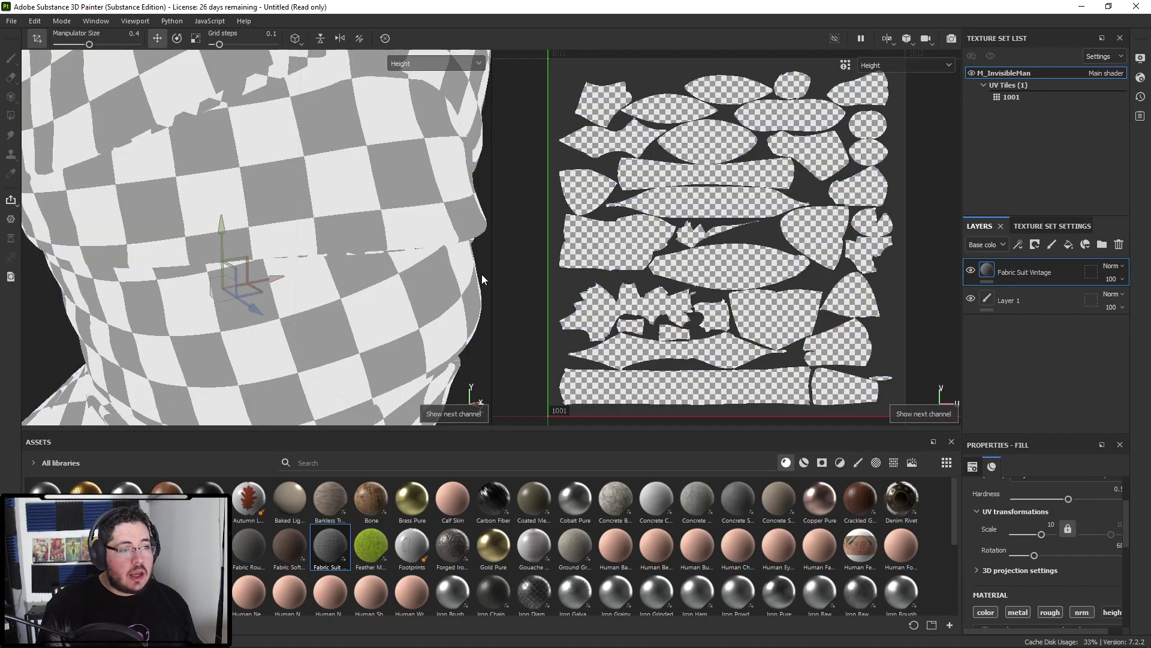
{"action": "left_click_drag", "start_coordinate": [483, 280], "coordinate": [339, 252], "text": "alt"}
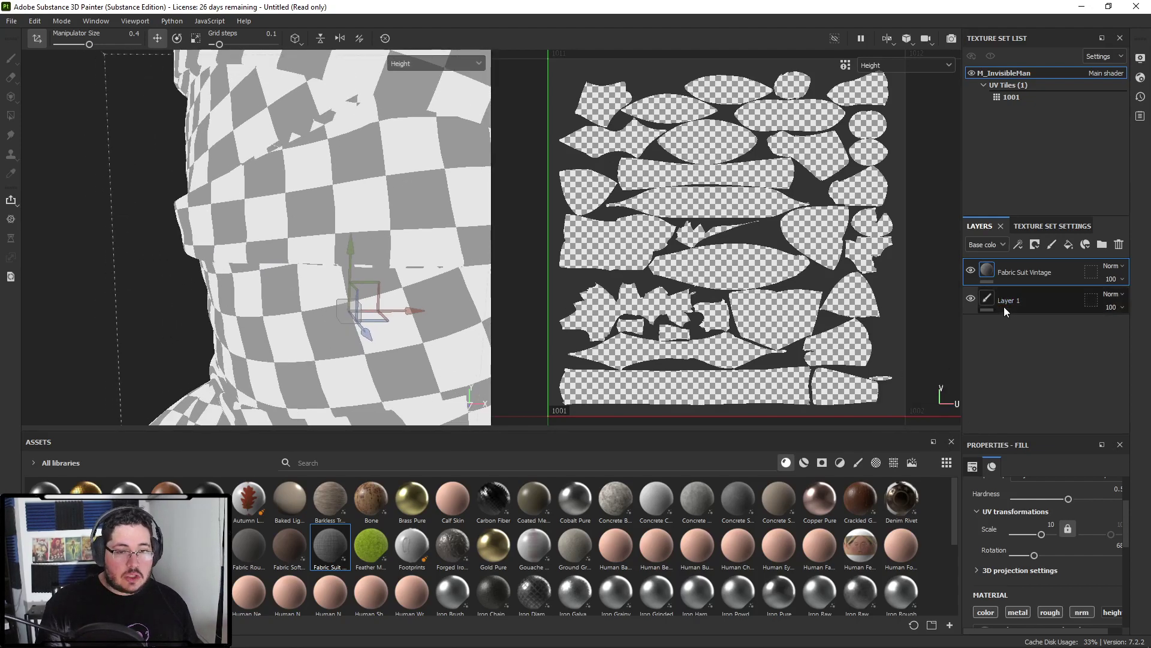
{"action": "key", "text": "m"}
{"action": "left_click_drag", "start_coordinate": [461, 268], "coordinate": [398, 244], "text": "alt"}
{"action": "right_click_drag", "start_coordinate": [398, 244], "coordinate": [156, 175], "text": "alt"}
{"action": "left_click_drag", "start_coordinate": [156, 174], "coordinate": [255, 144], "text": "alt"}
{"action": "right_click_drag", "start_coordinate": [255, 145], "coordinate": [365, 212], "text": "alt"}
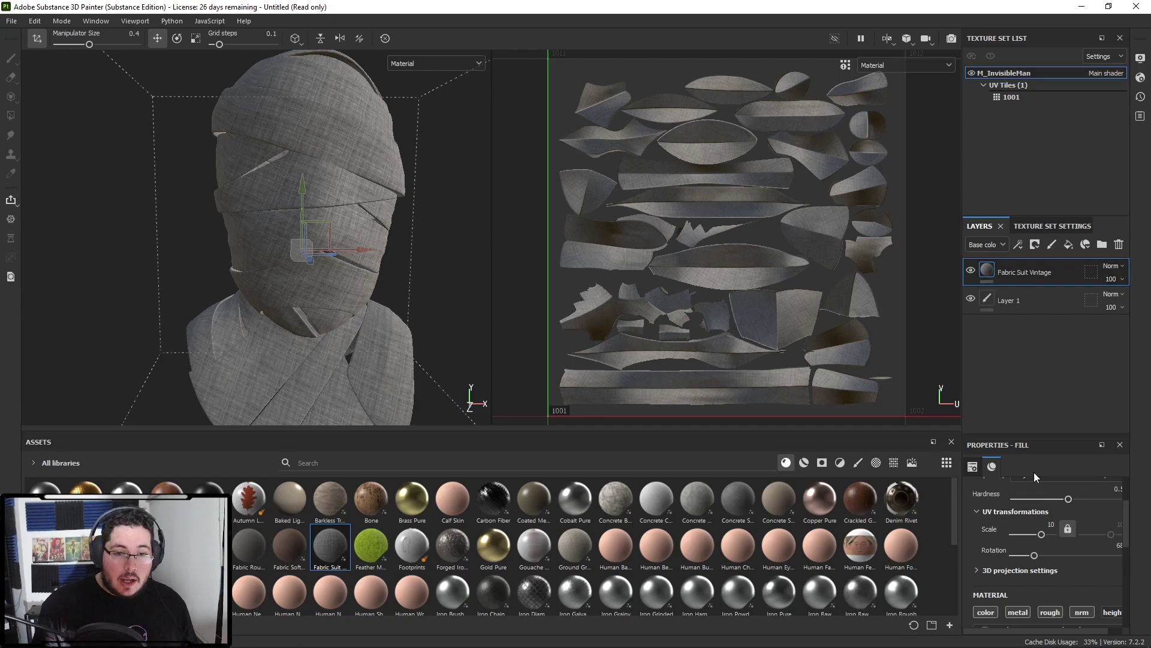
- Go through the single-channel views again, including Metallic and Height, examine the bust in them and restore the material view
{"action": "scroll", "coordinate": [1042, 542], "scroll_direction": "down", "scroll_amount": 2}
{"action": "middle_click_drag", "start_coordinate": [399, 231], "coordinate": [389, 210], "text": "alt"}
{"action": "key", "text": "c"}
{"action": "key", "text": "c"}
{"action": "key", "text": "c"}
{"action": "key", "text": "c"}
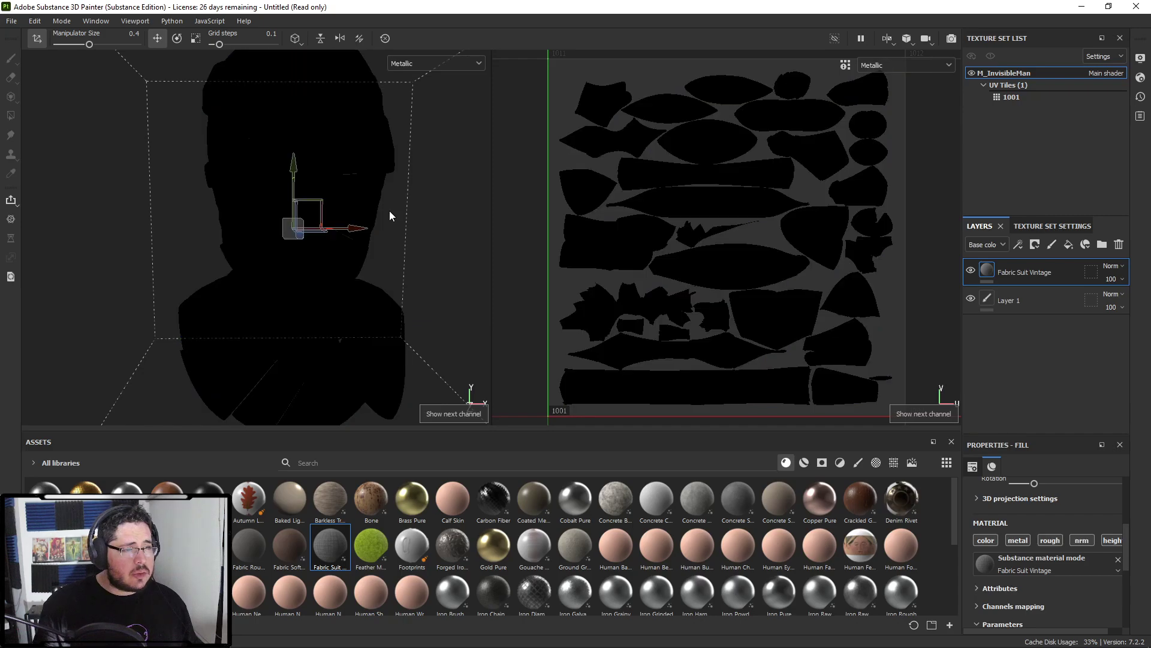
{"action": "key", "text": "c"}
{"action": "key", "text": "c"}
{"action": "key", "text": "c"}
{"action": "key", "text": "c"}
{"action": "key", "text": "c"}
{"action": "key", "text": "c"}
{"action": "key", "text": "c"}
{"action": "right_click_drag", "start_coordinate": [360, 222], "coordinate": [277, 183], "text": "alt"}
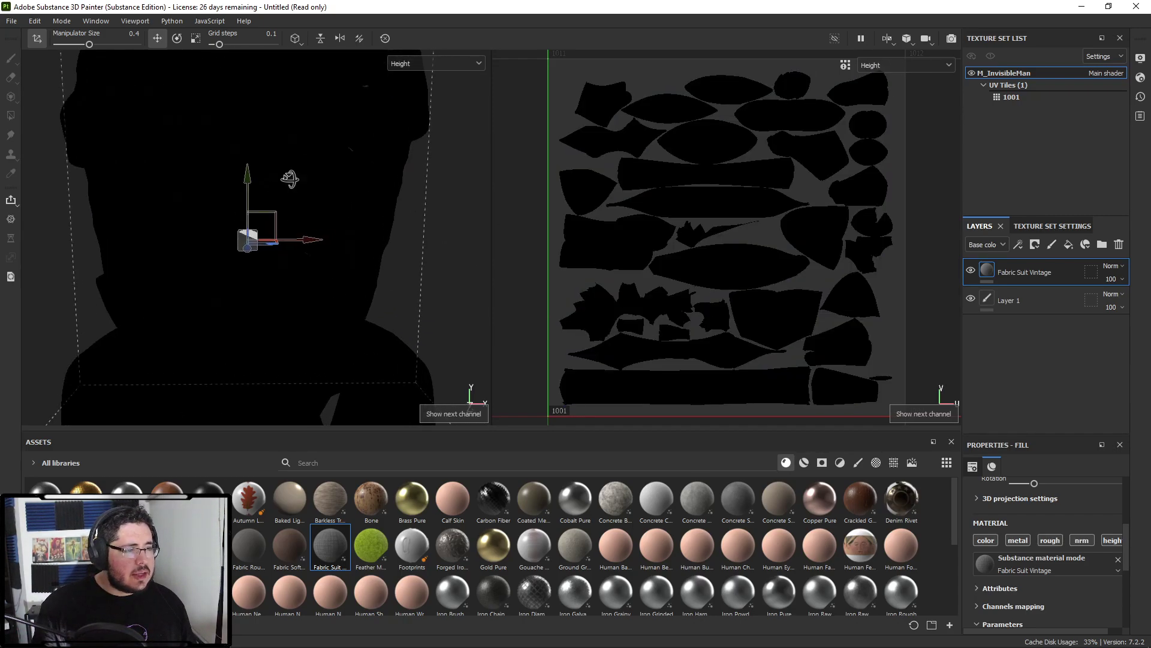
{"action": "left_click_drag", "start_coordinate": [277, 188], "coordinate": [382, 286], "text": "alt"}
{"action": "right_click_drag", "start_coordinate": [383, 285], "coordinate": [260, 165], "text": "alt"}
{"action": "middle_click_drag", "start_coordinate": [260, 165], "coordinate": [380, 185], "text": "alt"}
{"action": "right_click_drag", "start_coordinate": [42, 99], "coordinate": [67, 154], "text": "alt"}
{"action": "left_click_drag", "start_coordinate": [240, 219], "coordinate": [166, 229], "text": "alt"}
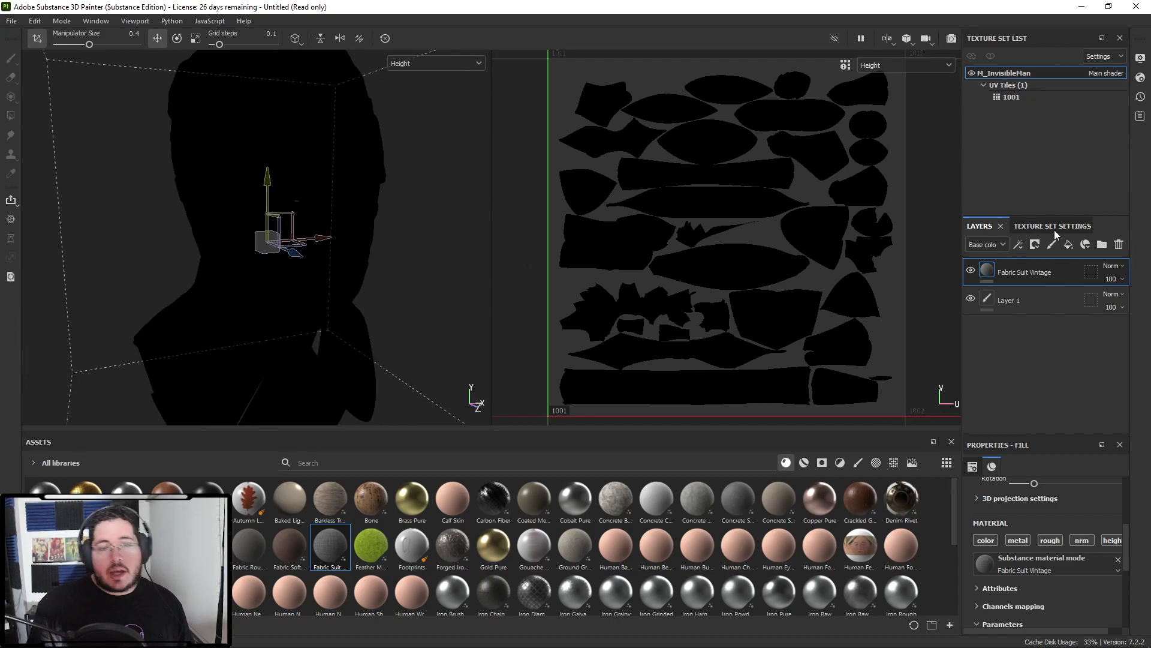
{"action": "key", "text": "b"}
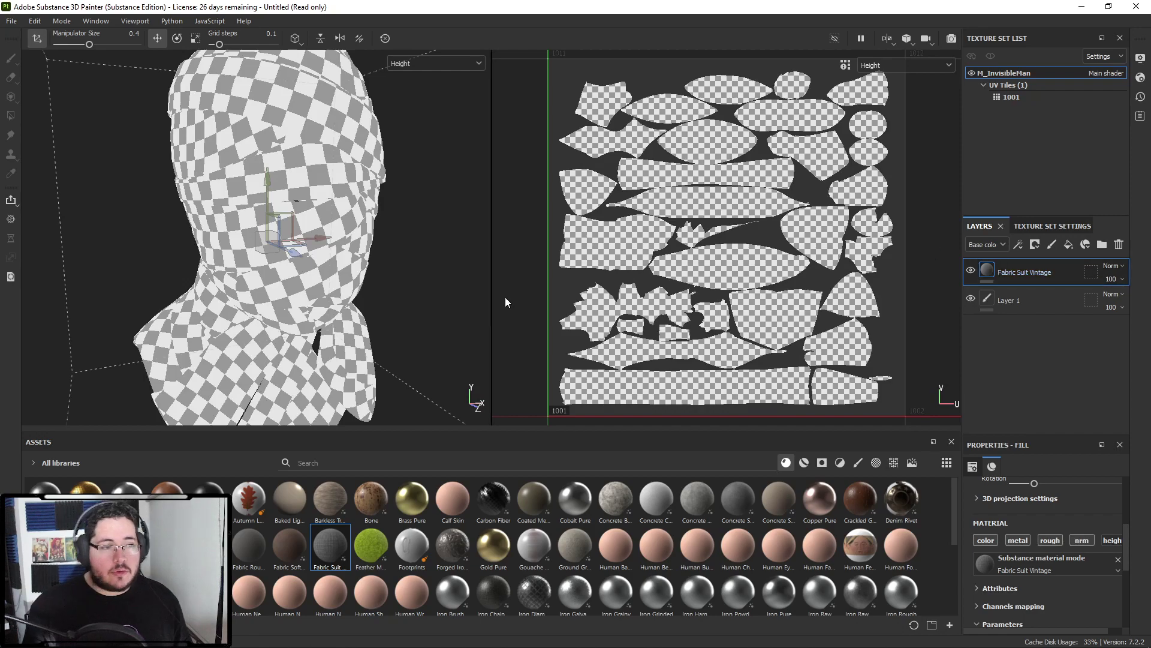
{"action": "key", "text": "m"}
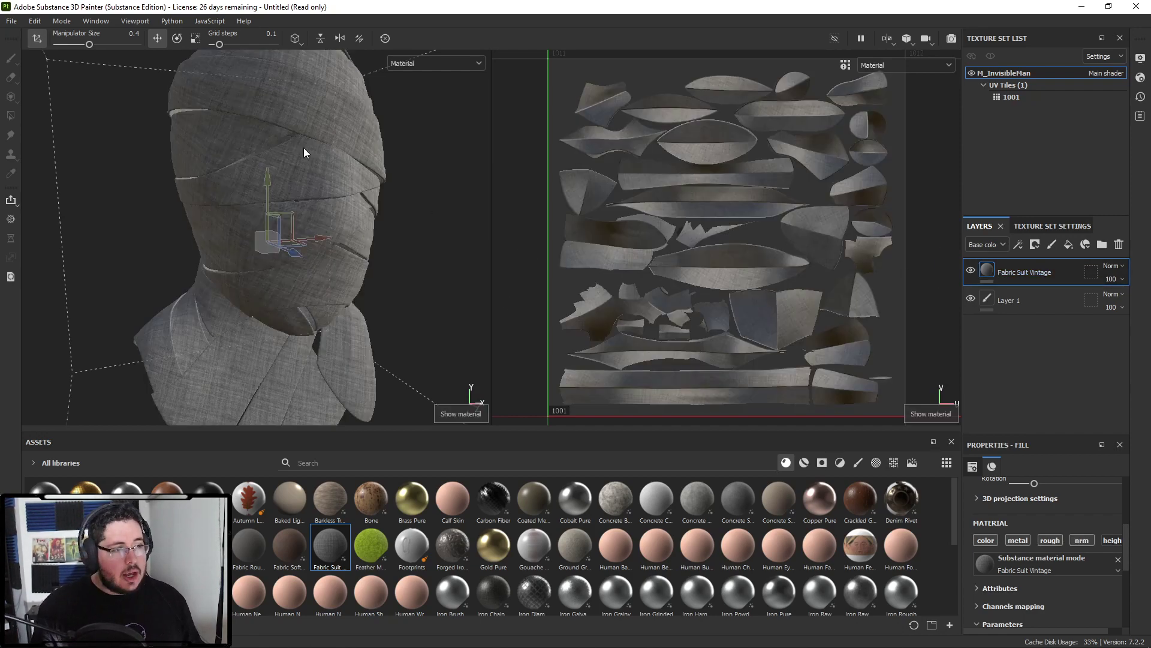
- Add a new fill layer above the Fabric Suit Vintage layer
{"action": "scroll", "coordinate": [373, 192], "scroll_direction": "down", "scroll_amount": 1}
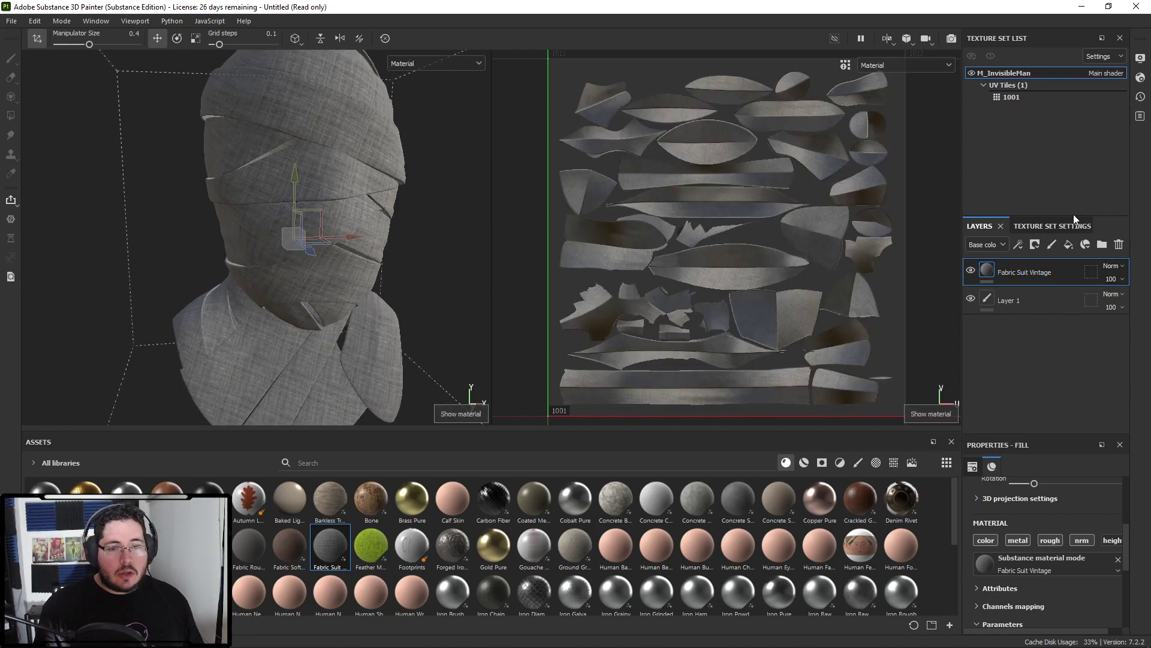
{"action": "left_click", "coordinate": [1067, 244]}
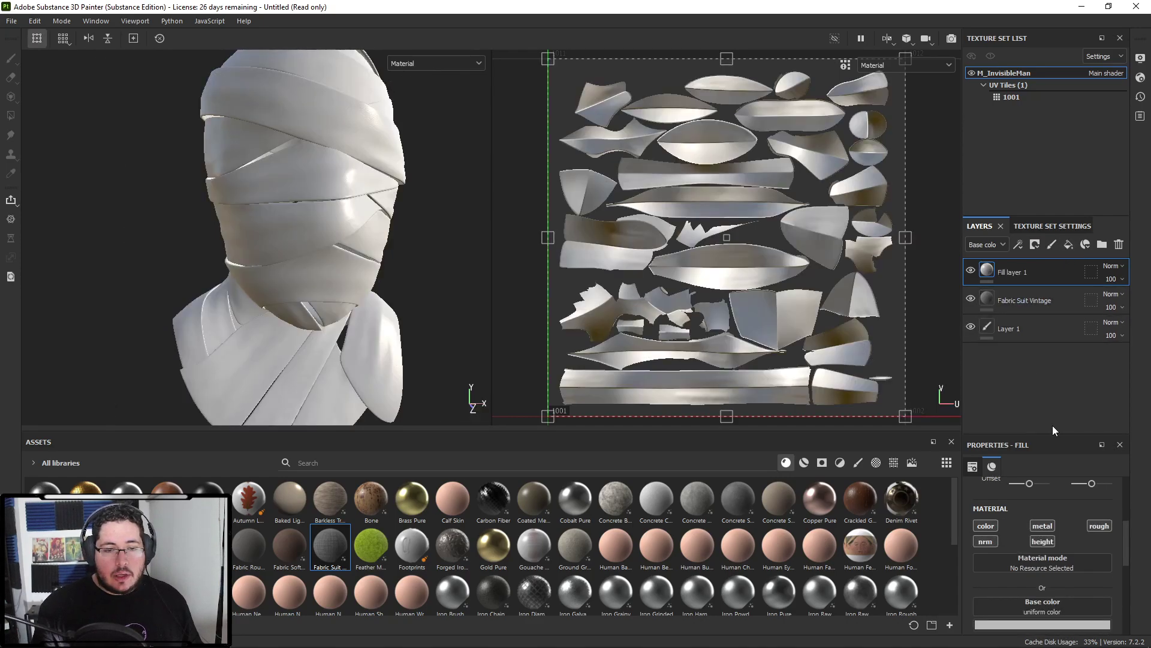
- Disable every channel of Fill layer 1 except height
{"action": "left_click", "coordinate": [987, 539]}
{"action": "left_click", "coordinate": [1042, 528]}
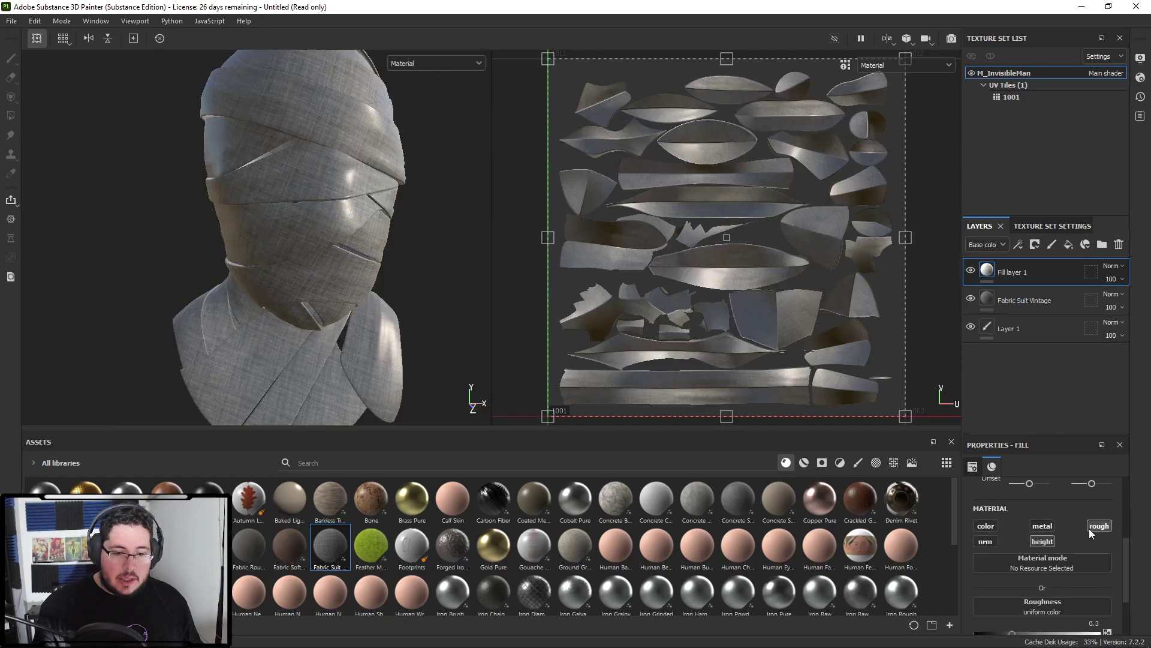
{"action": "left_click", "coordinate": [1094, 528]}
{"action": "scroll", "coordinate": [1041, 544], "scroll_direction": "down", "scroll_amount": 1}
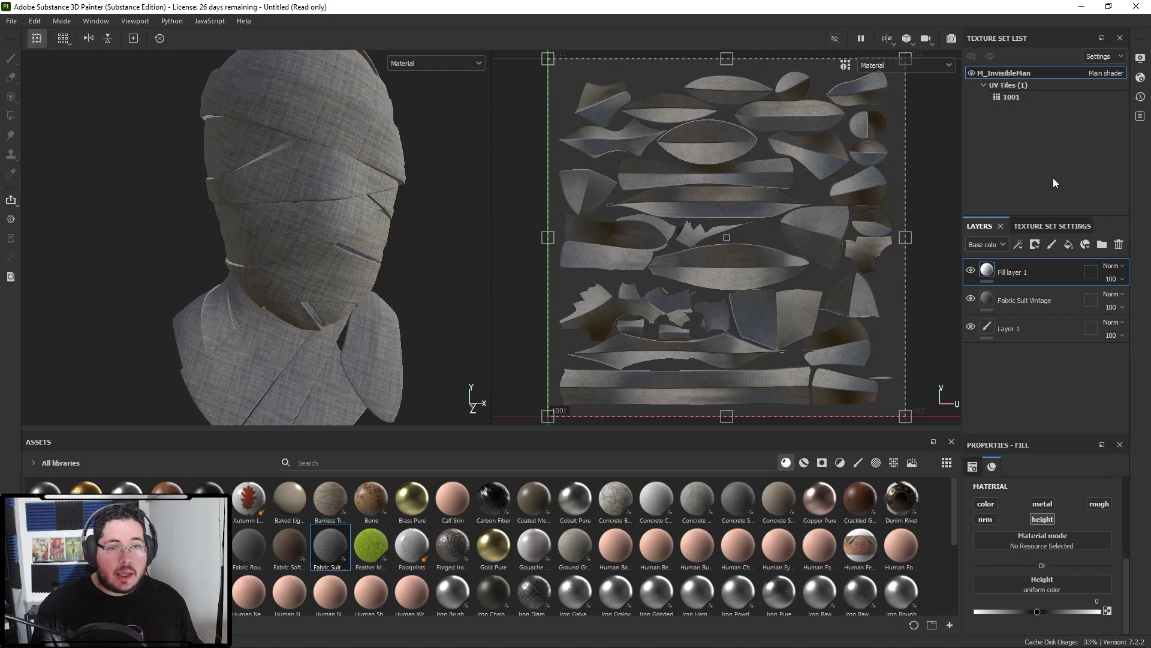
- Give Fill layer 1 a black mask and add a fill effect to that mask
{"action": "right_click", "coordinate": [1027, 274]}
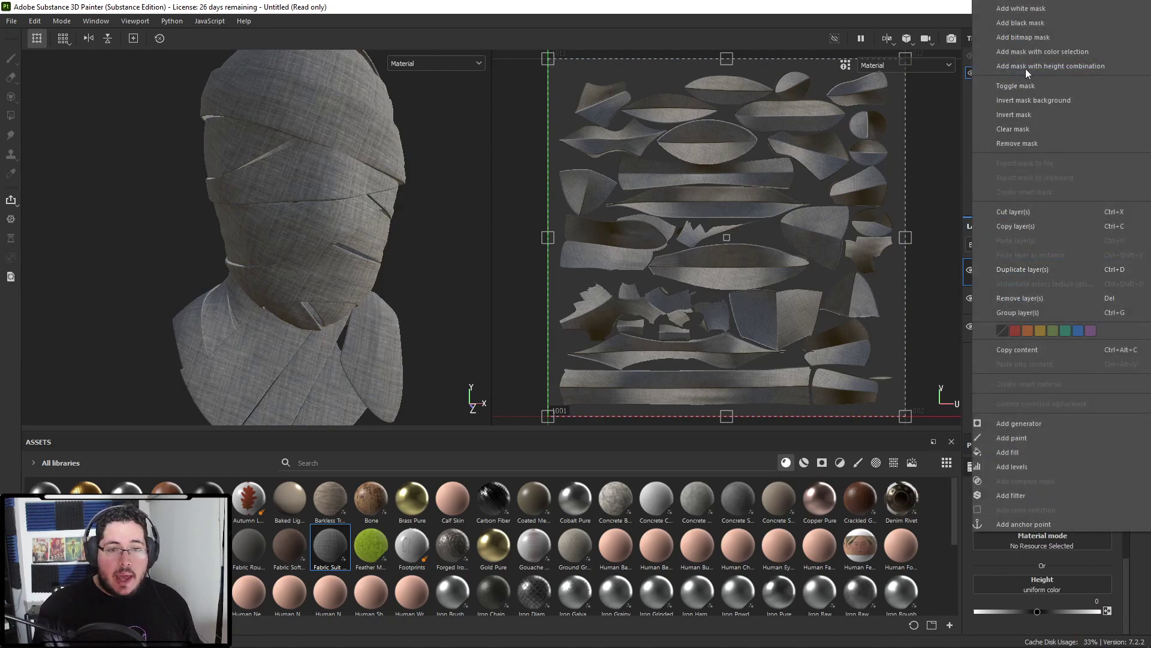
{"action": "left_click", "coordinate": [1021, 23]}
{"action": "right_click", "coordinate": [1009, 271]}
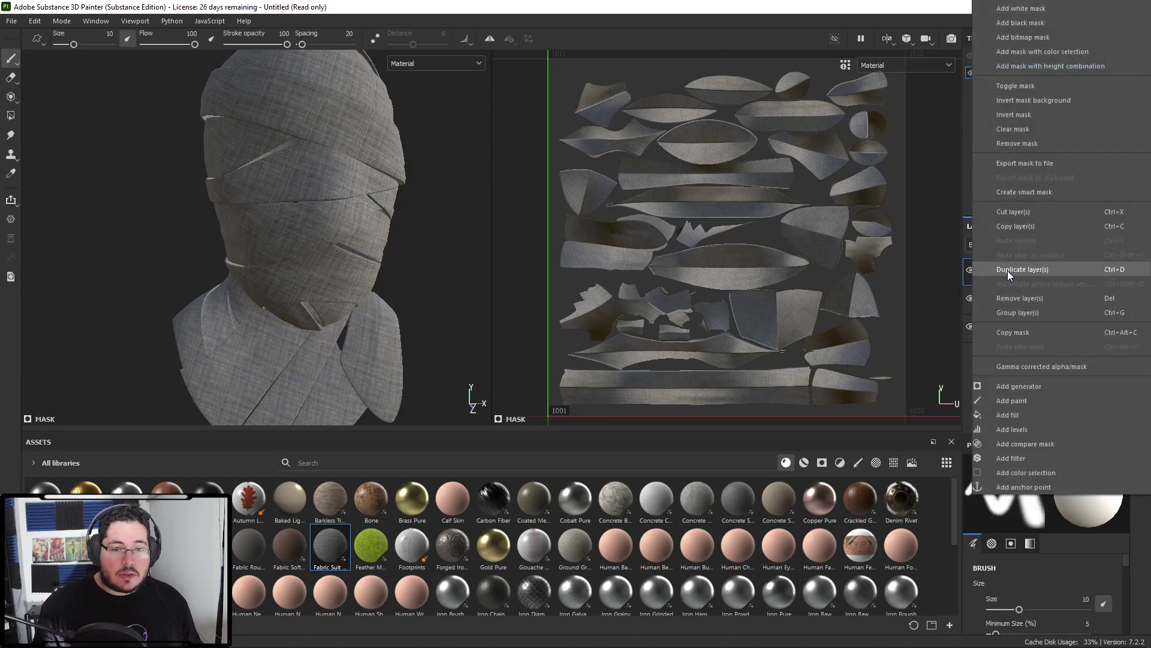
{"action": "left_click", "coordinate": [1007, 414]}
- Search the grayscale textures for the mask fill with the terms "fab", "clo" and "wov", and clear the term again
{"action": "left_click", "coordinate": [1032, 507]}
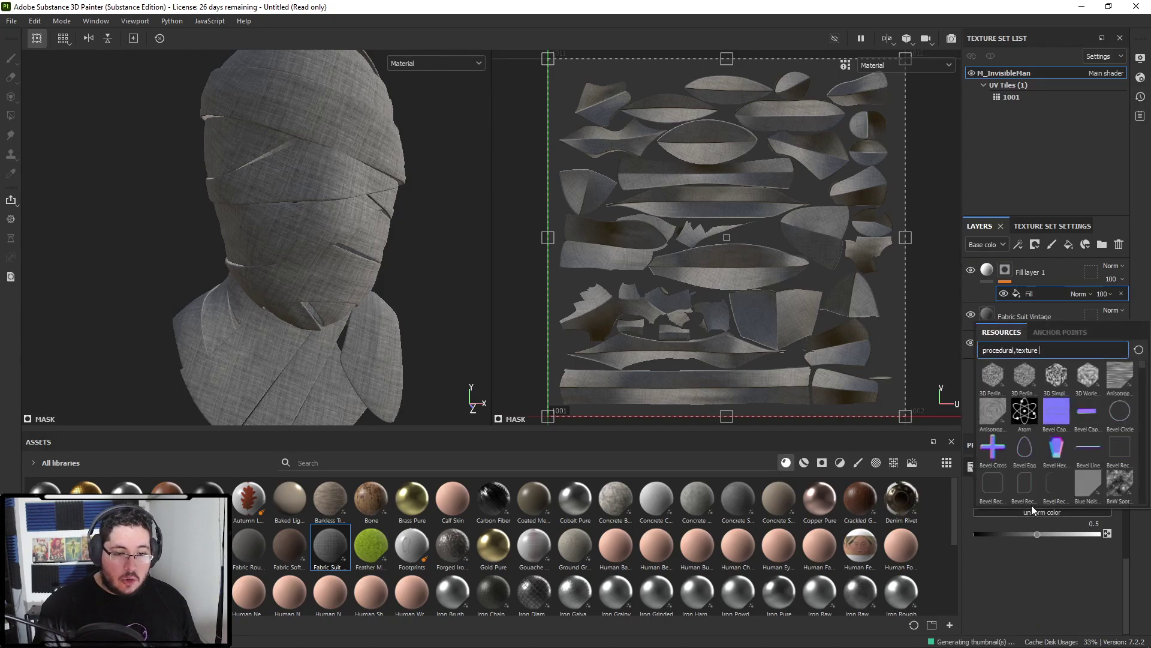
{"action": "type", "text": "fab"}
{"action": "key", "text": "BackSpace"}
{"action": "key", "text": "BackSpace"}
{"action": "key", "text": "BackSpace"}
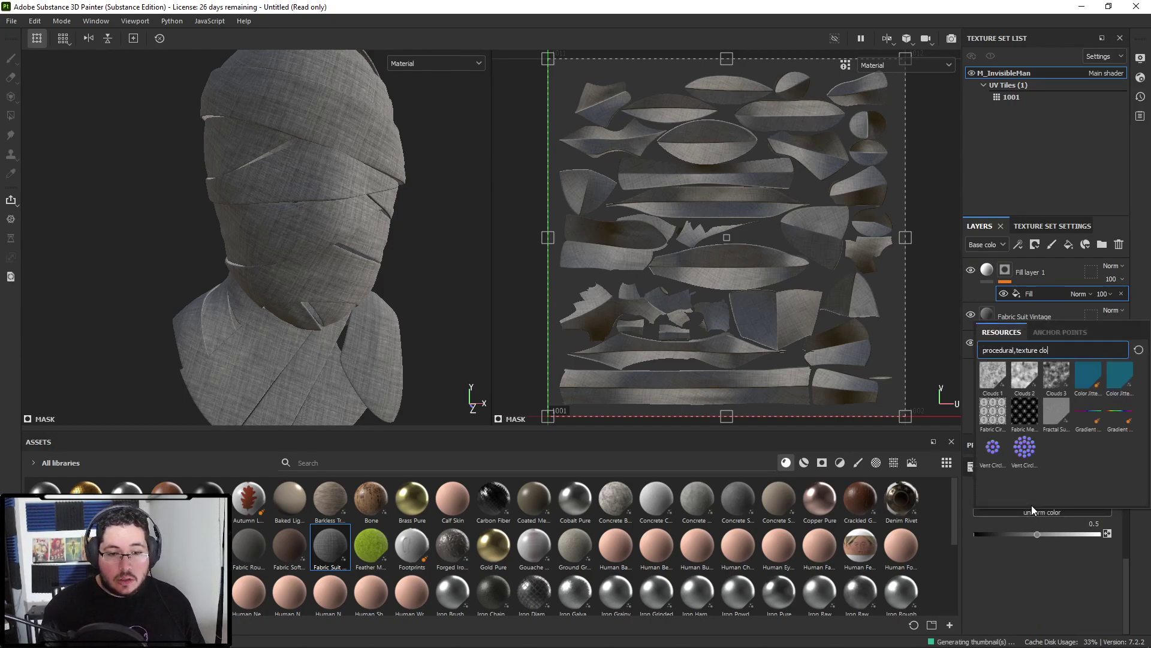
{"action": "type", "text": "nor"}
{"action": "key", "text": "BackSpace"}
{"action": "key", "text": "BackSpace"}
{"action": "key", "text": "BackSpace"}
{"action": "type", "text": "wov"}
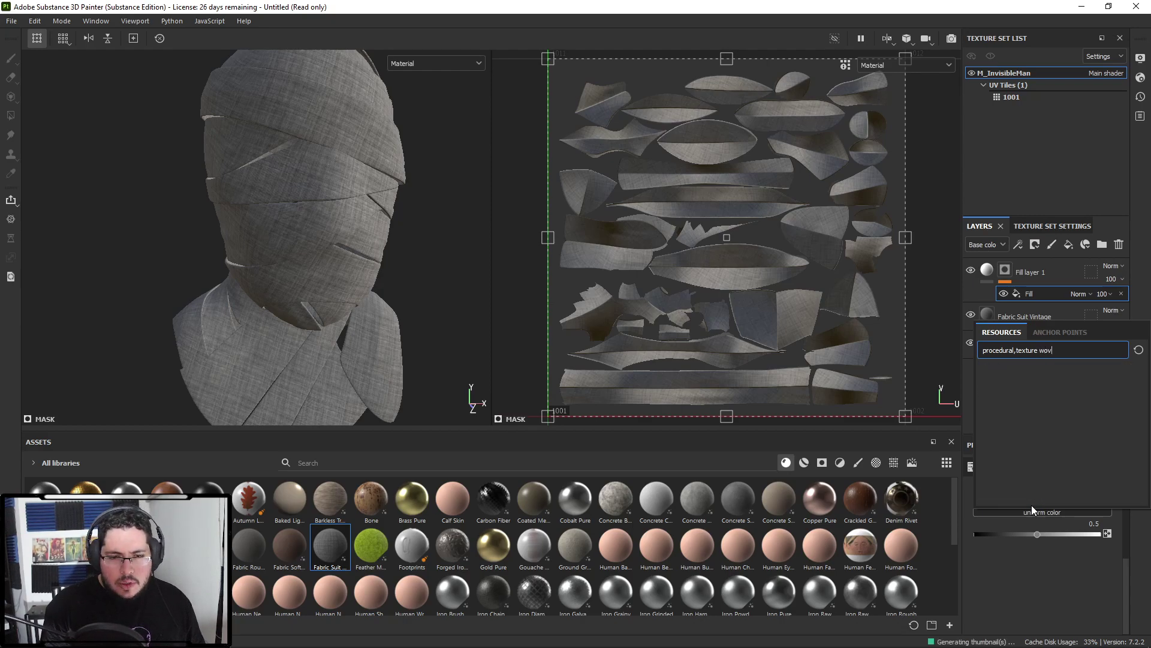
{"action": "key", "text": "BackSpace"}
{"action": "key", "text": "BackSpace"}
{"action": "key", "text": "BackSpace"}
- Browse the unfiltered procedural textures and assign Fibers 2 as the mask fill's grayscale texture
{"action": "scroll", "coordinate": [1049, 426], "scroll_direction": "down", "scroll_amount": 5}
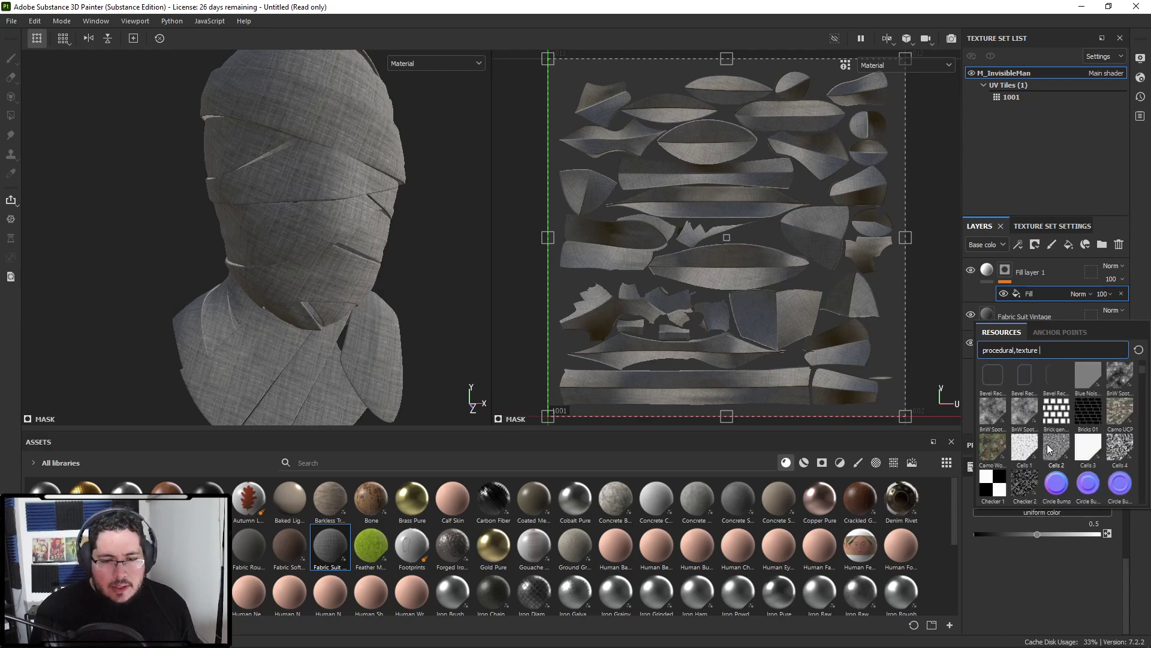
{"action": "scroll", "coordinate": [1049, 419], "scroll_direction": "up", "scroll_amount": 3}
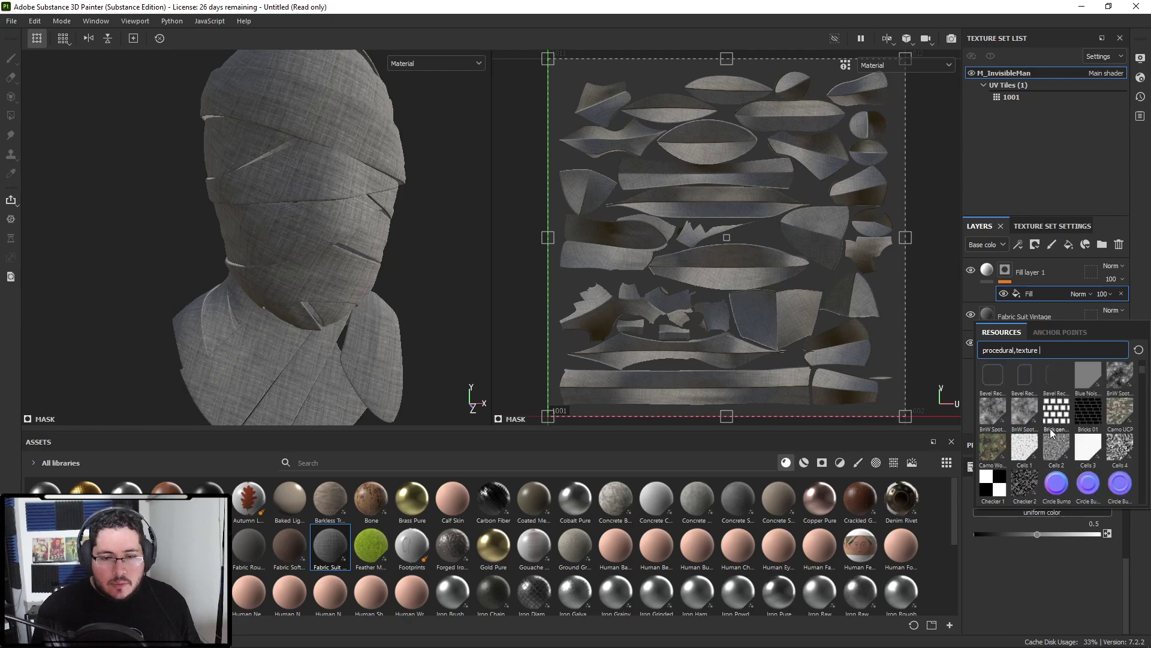
{"action": "scroll", "coordinate": [1056, 424], "scroll_direction": "down", "scroll_amount": 5}
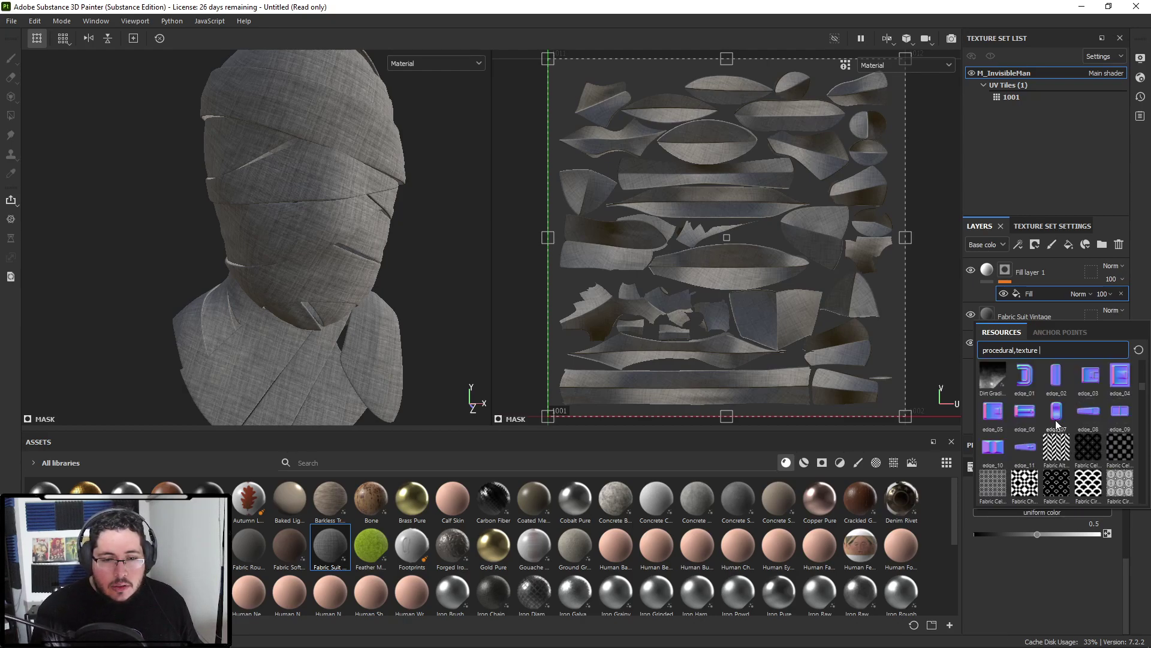
{"action": "mouse_move", "coordinate": [1057, 448]}
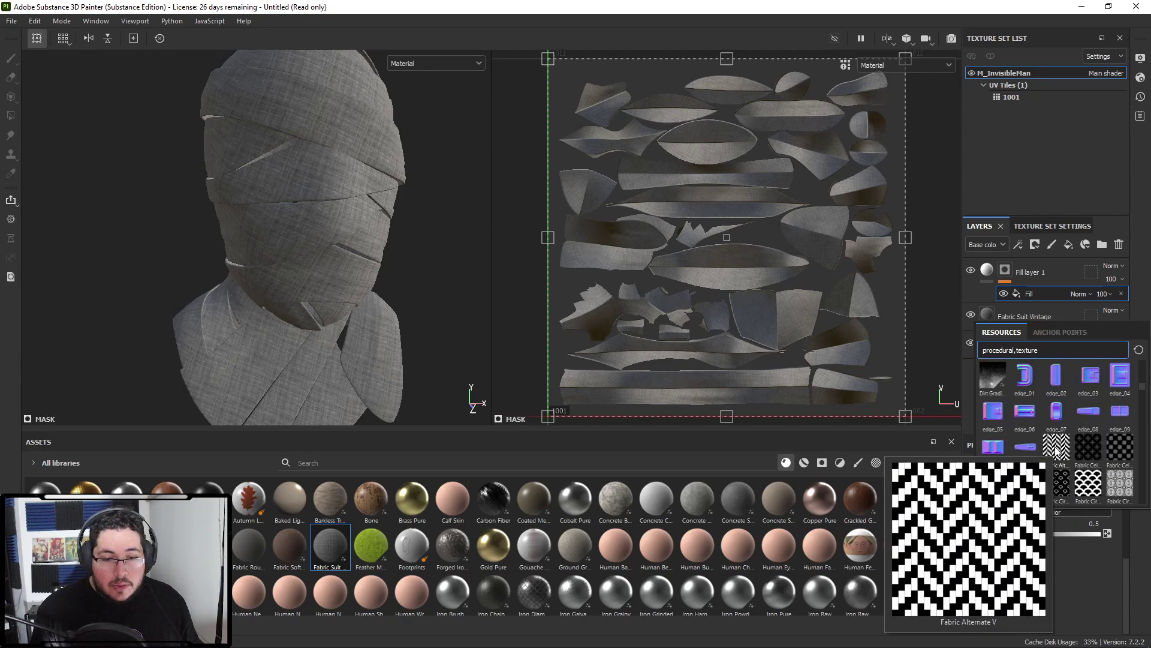
{"action": "scroll", "coordinate": [1066, 401], "scroll_direction": "down", "scroll_amount": 3}
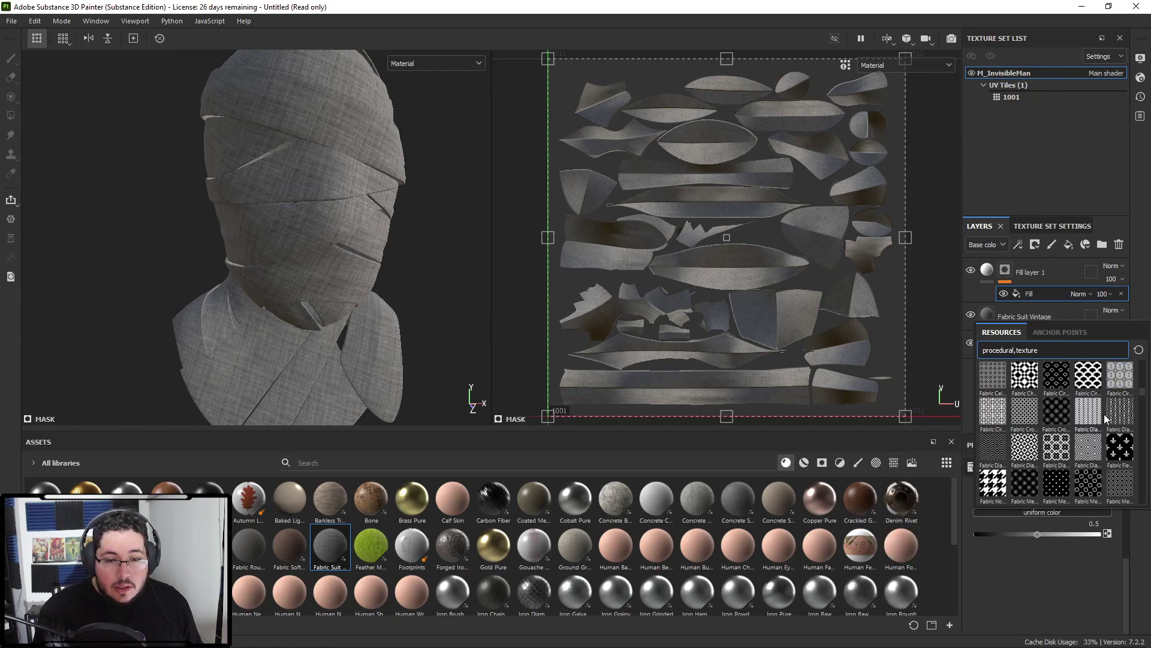
{"action": "scroll", "coordinate": [1130, 390], "scroll_direction": "down", "scroll_amount": 3}
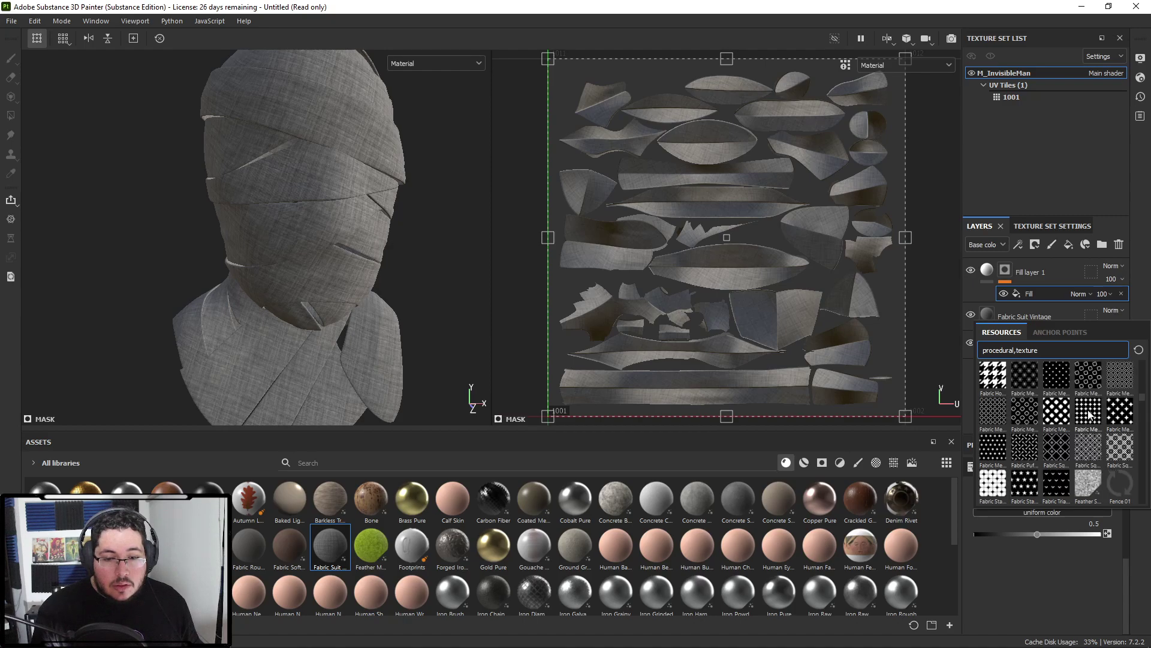
{"action": "scroll", "coordinate": [1066, 444], "scroll_direction": "down", "scroll_amount": 3}
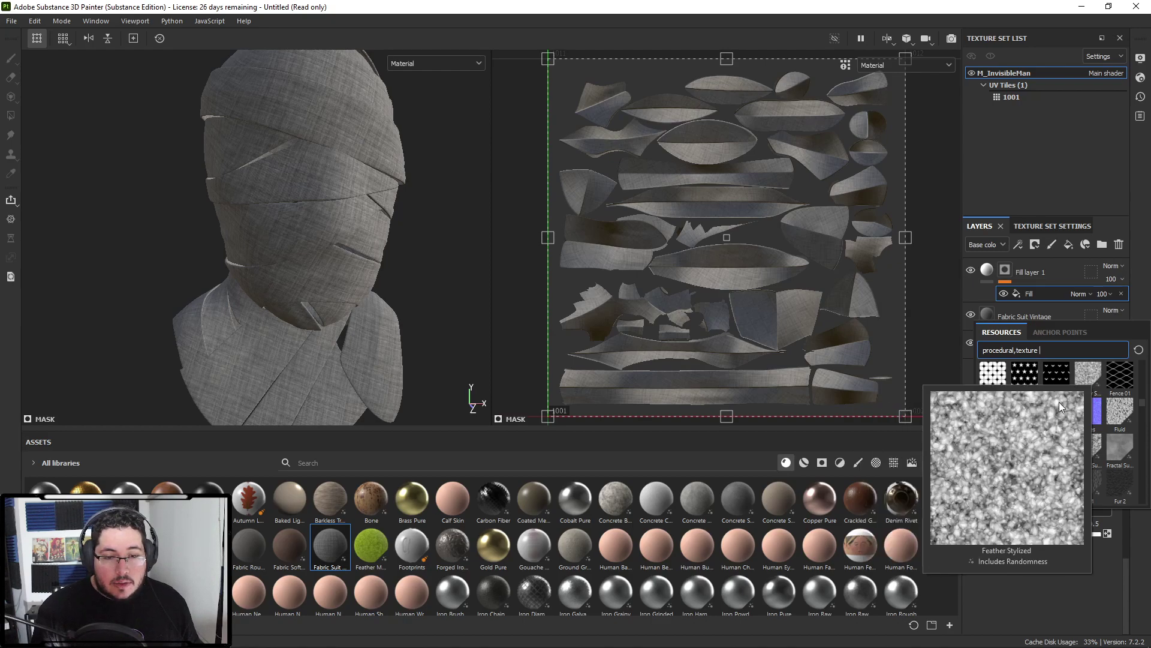
{"action": "left_click", "coordinate": [1055, 410]}
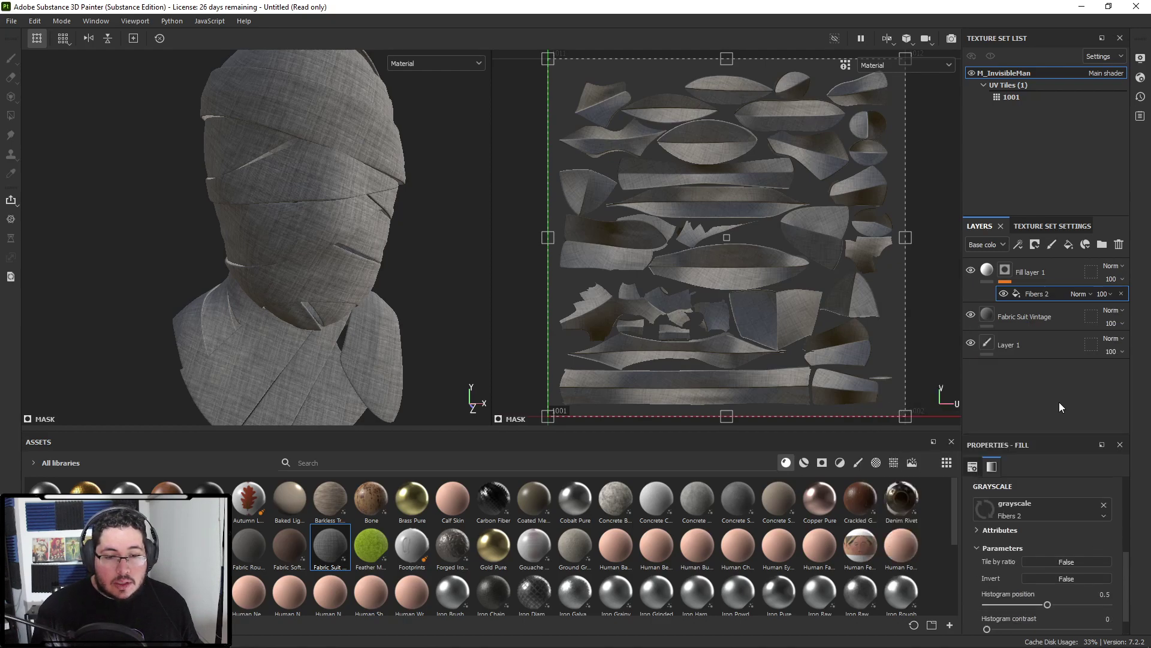
- Set Fill layer 1's height to 0.3839 and the UV scale of its Fibers 2 mask fill to 35.78
{"action": "left_click", "coordinate": [987, 273]}
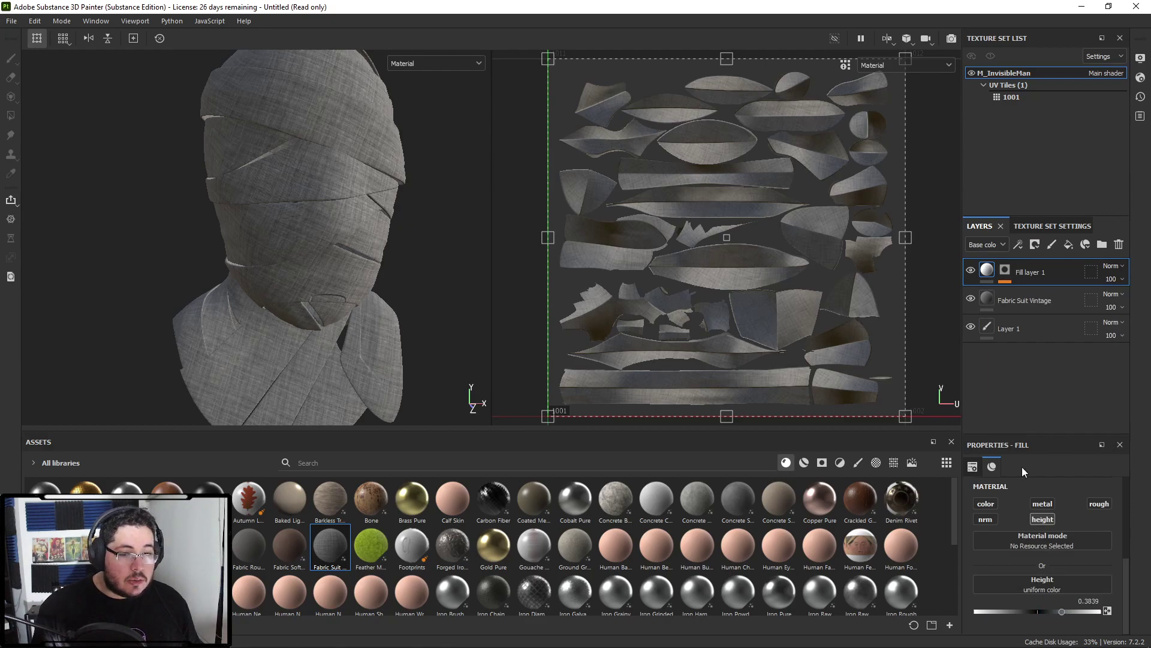
{"action": "right_click_drag", "start_coordinate": [454, 225], "coordinate": [559, 295], "text": "alt"}
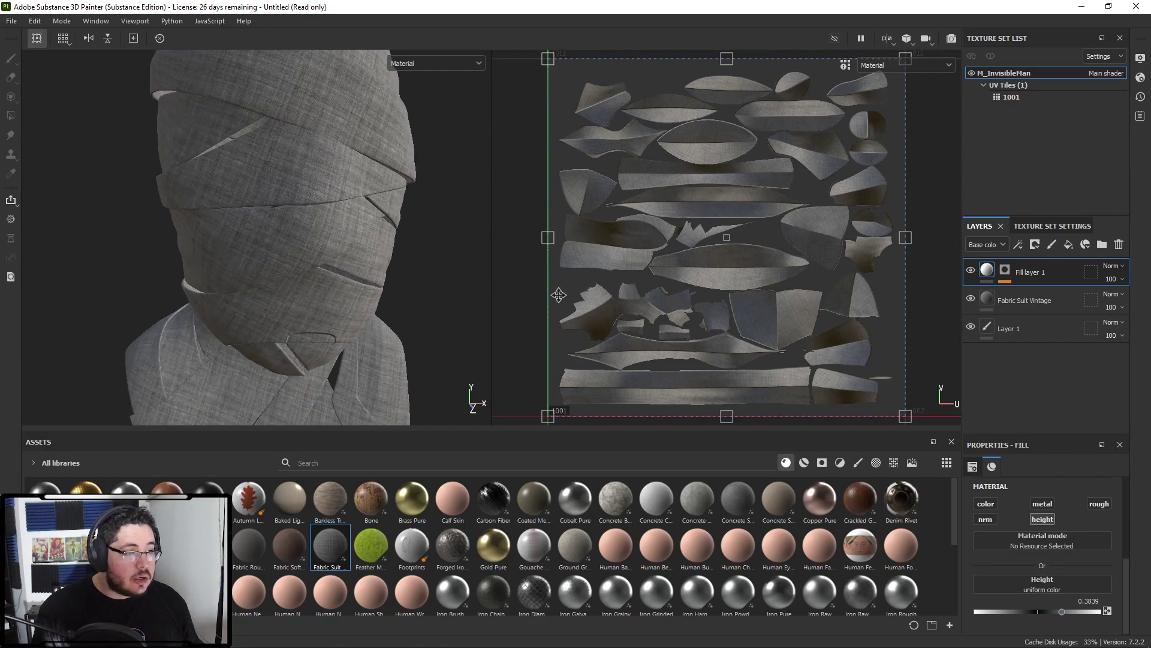
{"action": "left_click", "coordinate": [1004, 269]}
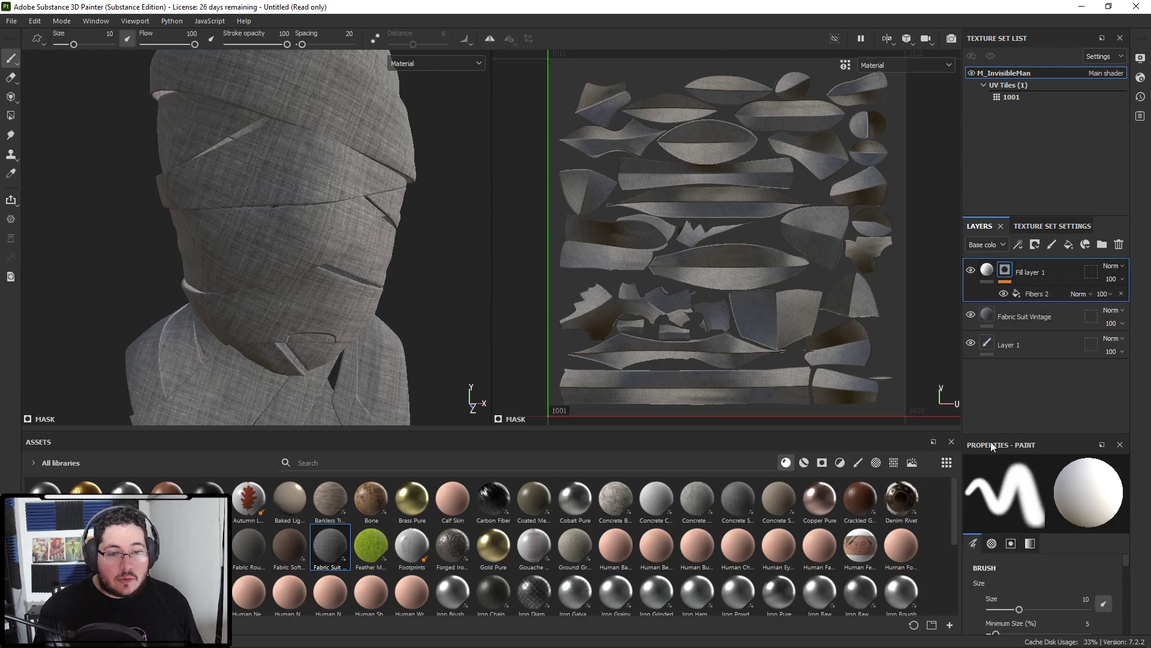
{"action": "left_click", "coordinate": [1025, 295]}
{"action": "scroll", "coordinate": [1035, 563], "scroll_direction": "up", "scroll_amount": 4}
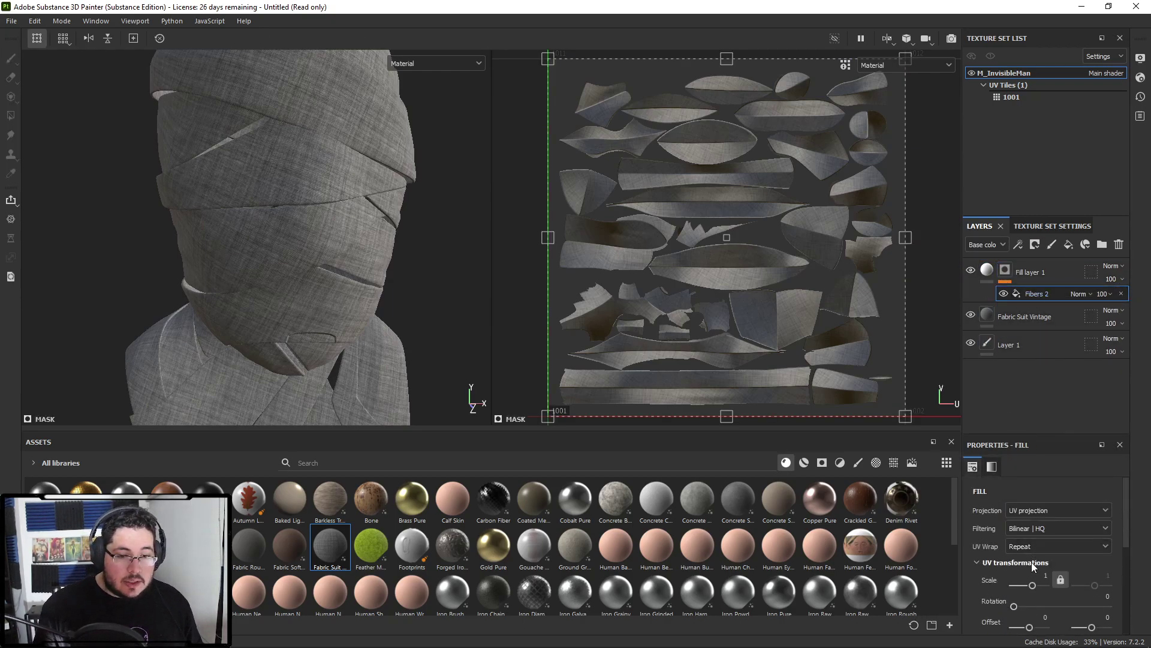
{"action": "left_click_drag", "start_coordinate": [1033, 585], "coordinate": [1038, 583]}
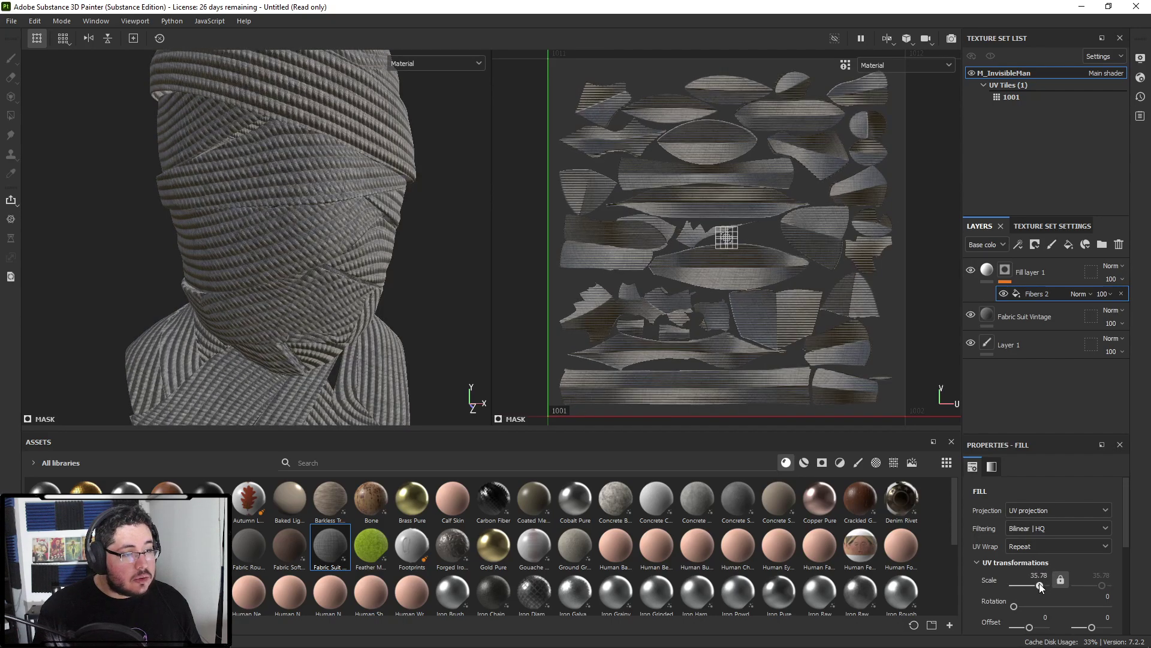
- Switch the Fibers 2 fill to tri-planar projection and raise its UV scale to 68.66, checking the weave on the bandages
{"action": "left_click", "coordinate": [1031, 517]}
{"action": "left_click", "coordinate": [1030, 535]}
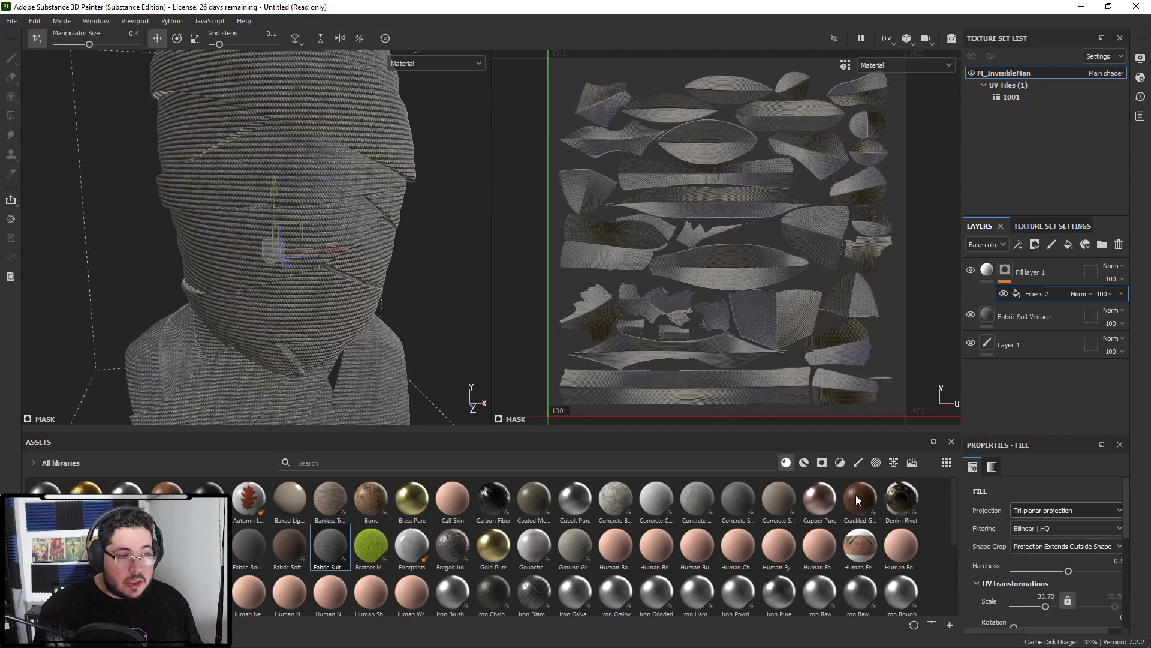
{"action": "left_click_drag", "start_coordinate": [377, 277], "coordinate": [217, 271], "text": "alt"}
{"action": "scroll", "coordinate": [407, 279], "scroll_direction": "up", "scroll_amount": 8}
{"action": "left_click_drag", "start_coordinate": [407, 279], "coordinate": [411, 279], "text": "alt"}
{"action": "left_click_drag", "start_coordinate": [1044, 607], "coordinate": [1048, 603]}
{"action": "right_click_drag", "start_coordinate": [343, 289], "coordinate": [82, 250], "text": "alt"}
{"action": "left_click_drag", "start_coordinate": [229, 257], "coordinate": [416, 241], "text": "alt"}
- Try a height of 0.1280 on Fill layer 1 and check the fibers across the bust
{"action": "left_click", "coordinate": [987, 269]}
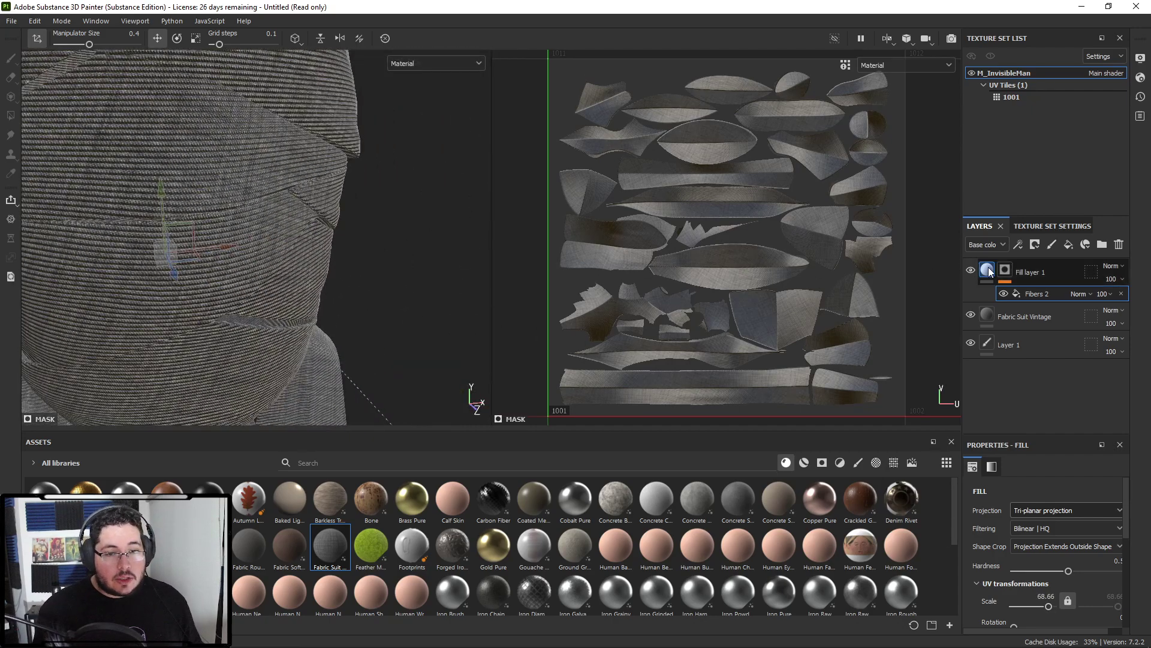
{"action": "scroll", "coordinate": [1045, 513], "scroll_direction": "down", "scroll_amount": 5}
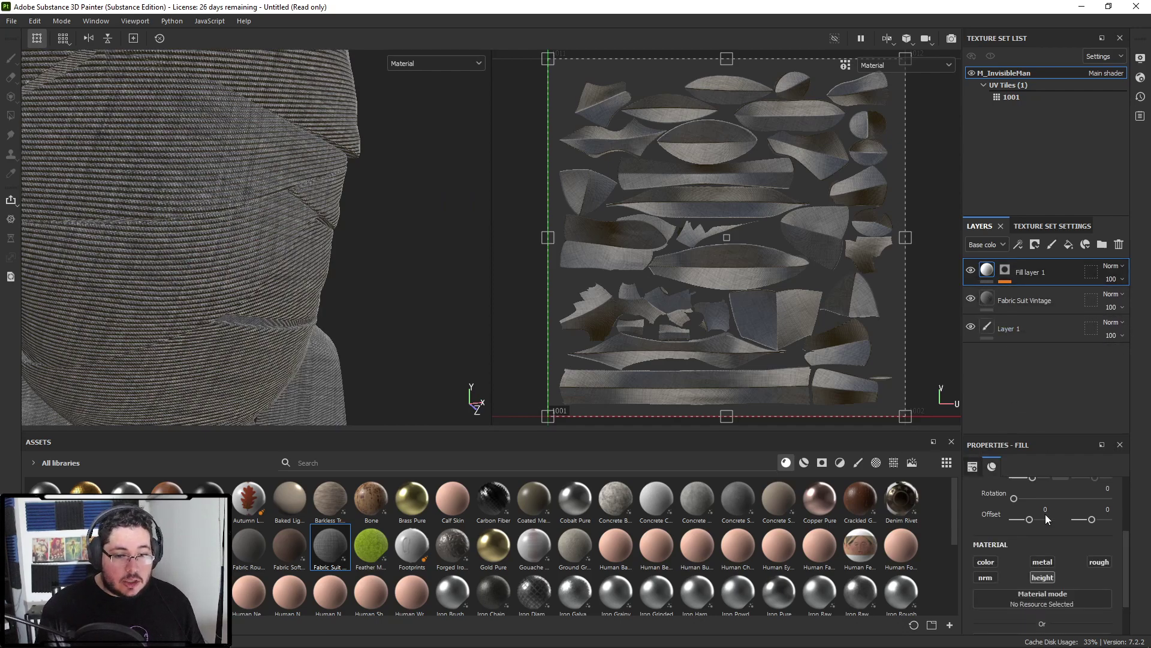
{"action": "left_click_drag", "start_coordinate": [1056, 611], "coordinate": [1045, 613]}
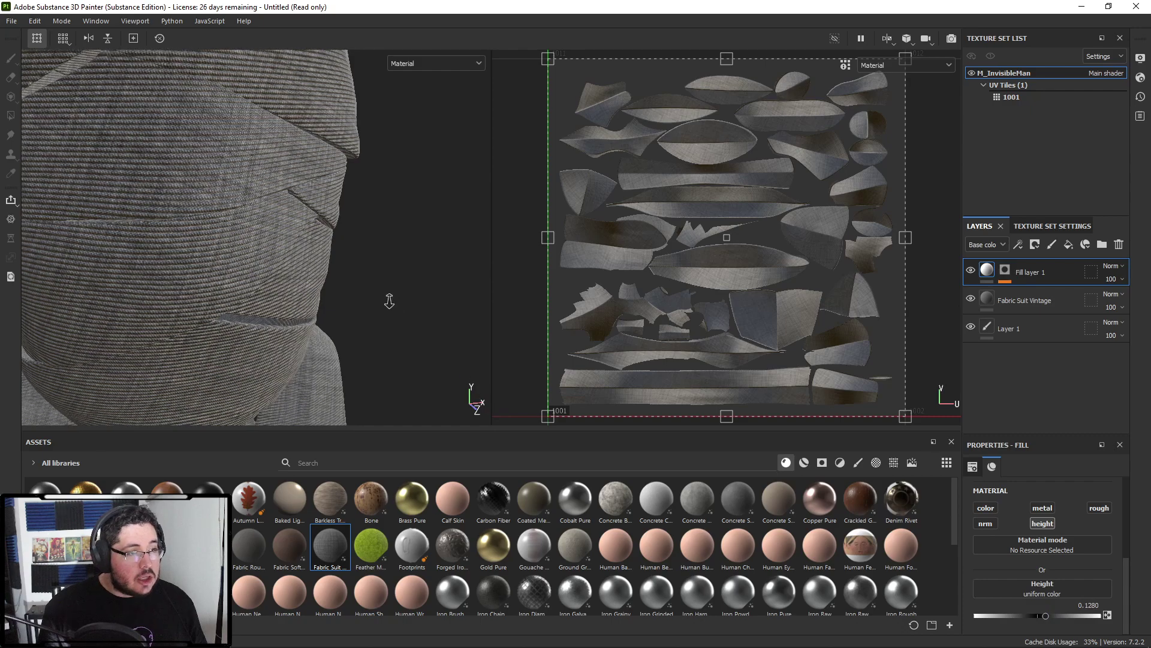
{"action": "left_click_drag", "start_coordinate": [406, 309], "coordinate": [201, 273], "text": "alt"}
{"action": "scroll", "coordinate": [193, 272], "scroll_direction": "down", "scroll_amount": 4}
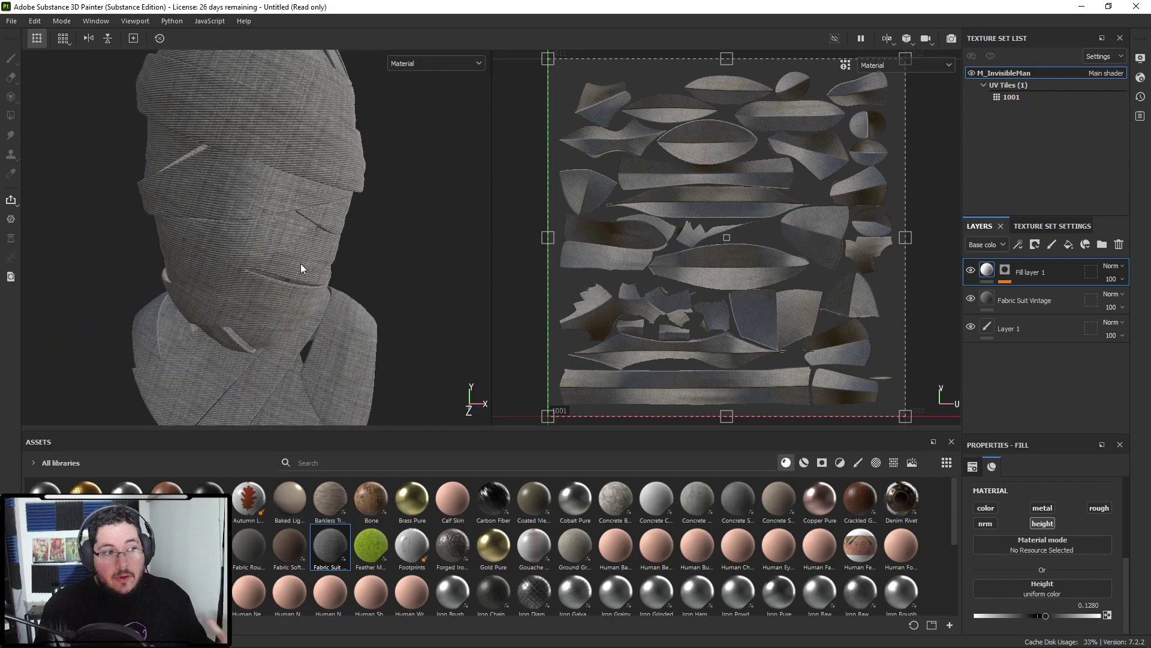
- Set the main shader's displacement scale to 0.05, return Fill layer 1's height to 0.3839, and examine the relief on the face
{"action": "left_click", "coordinate": [1140, 77]}
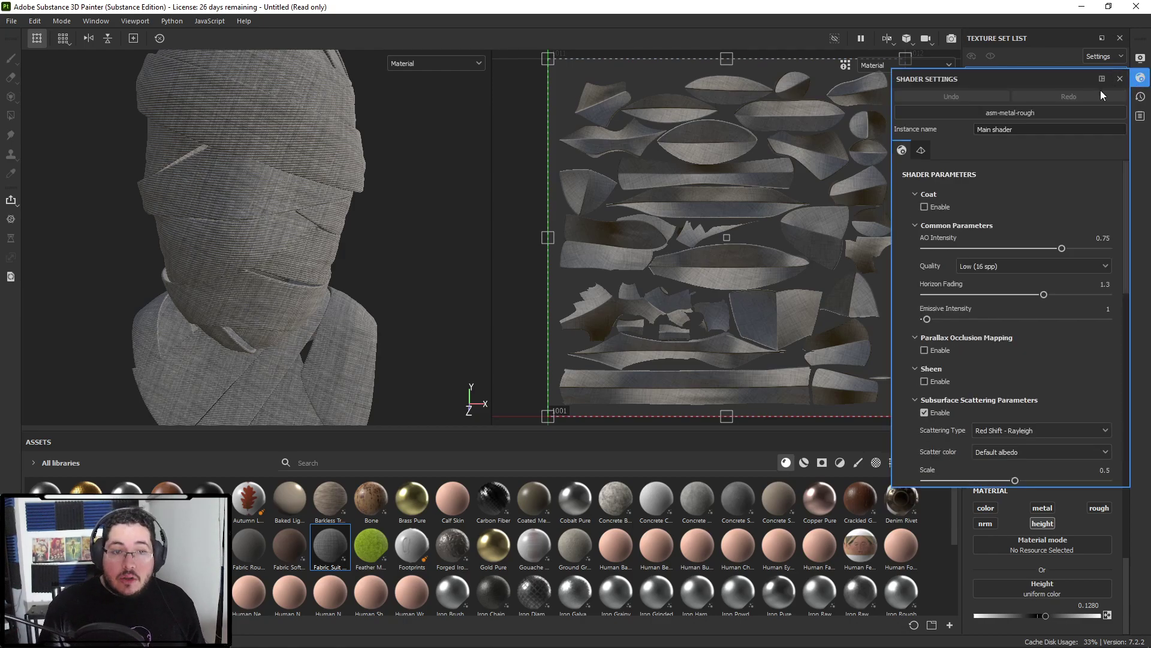
{"action": "scroll", "coordinate": [1013, 288], "scroll_direction": "down", "scroll_amount": 5}
{"action": "scroll", "coordinate": [1020, 335], "scroll_direction": "down", "scroll_amount": 5}
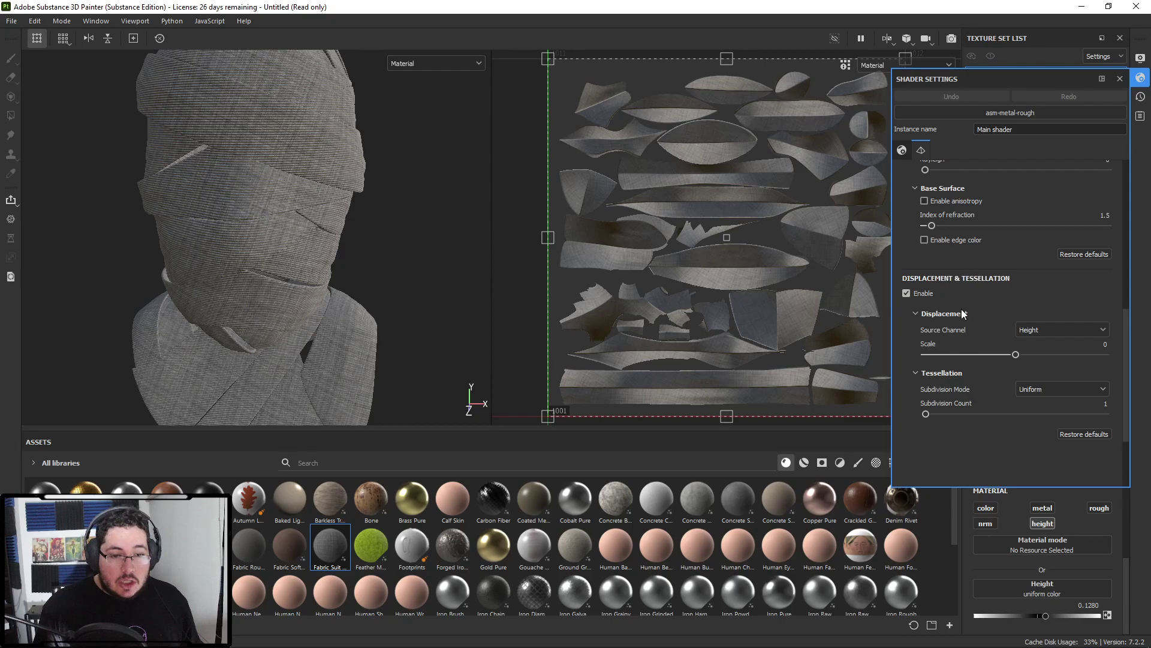
{"action": "mouse_move", "coordinate": [1015, 354]}
{"action": "left_mouse_down"}
{"action": "mouse_move", "coordinate": [987, 355]}
{"action": "mouse_move", "coordinate": [1073, 355]}
{"action": "mouse_move", "coordinate": [980, 354]}
{"action": "mouse_move", "coordinate": [1063, 354]}
{"action": "mouse_move", "coordinate": [983, 354]}
{"action": "mouse_move", "coordinate": [1020, 354]}
{"action": "mouse_move", "coordinate": [1003, 354]}
{"action": "left_mouse_up"}
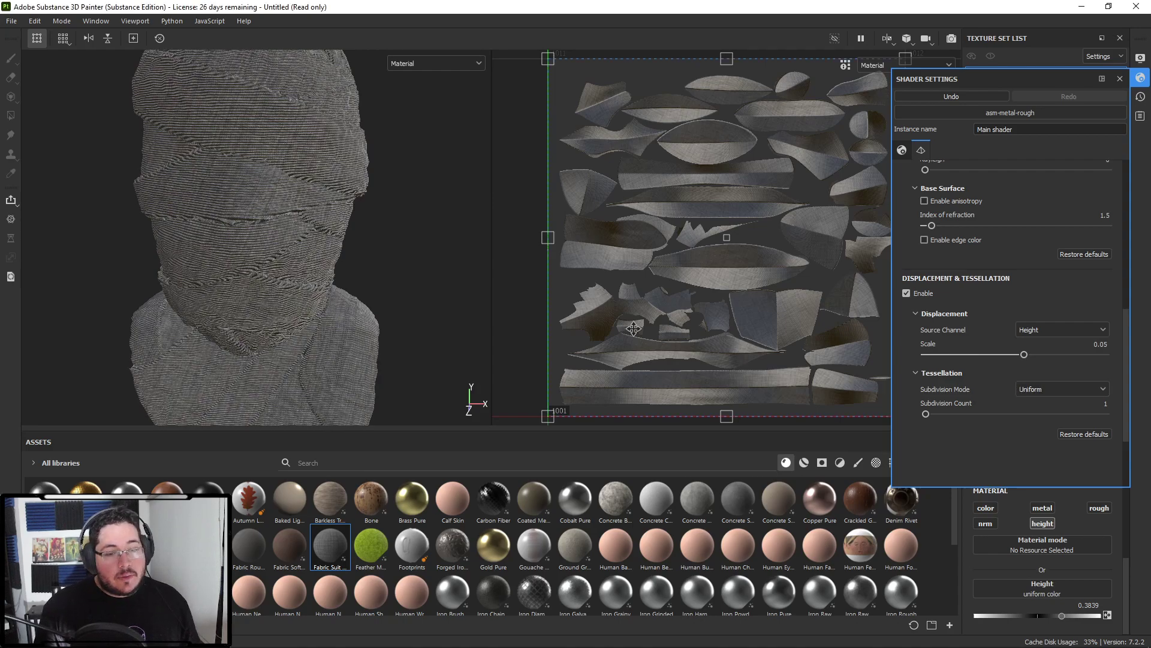
{"action": "right_click_drag", "start_coordinate": [384, 336], "coordinate": [604, 344], "text": "alt"}
{"action": "left_click_drag", "start_coordinate": [291, 214], "coordinate": [367, 256], "text": "alt"}
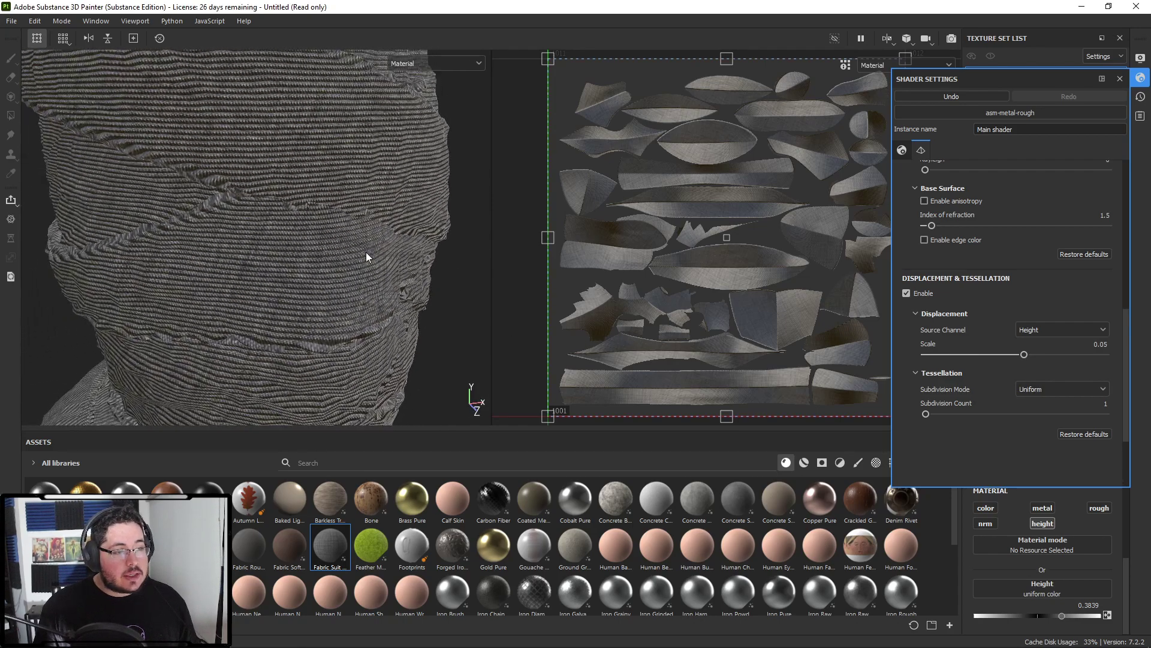
- Keep the tessellation mode uniform, set the subdivision count to 4.42, and inspect the displaced fibers around the head
{"action": "left_click", "coordinate": [1029, 389]}
{"action": "left_click", "coordinate": [1030, 387]}
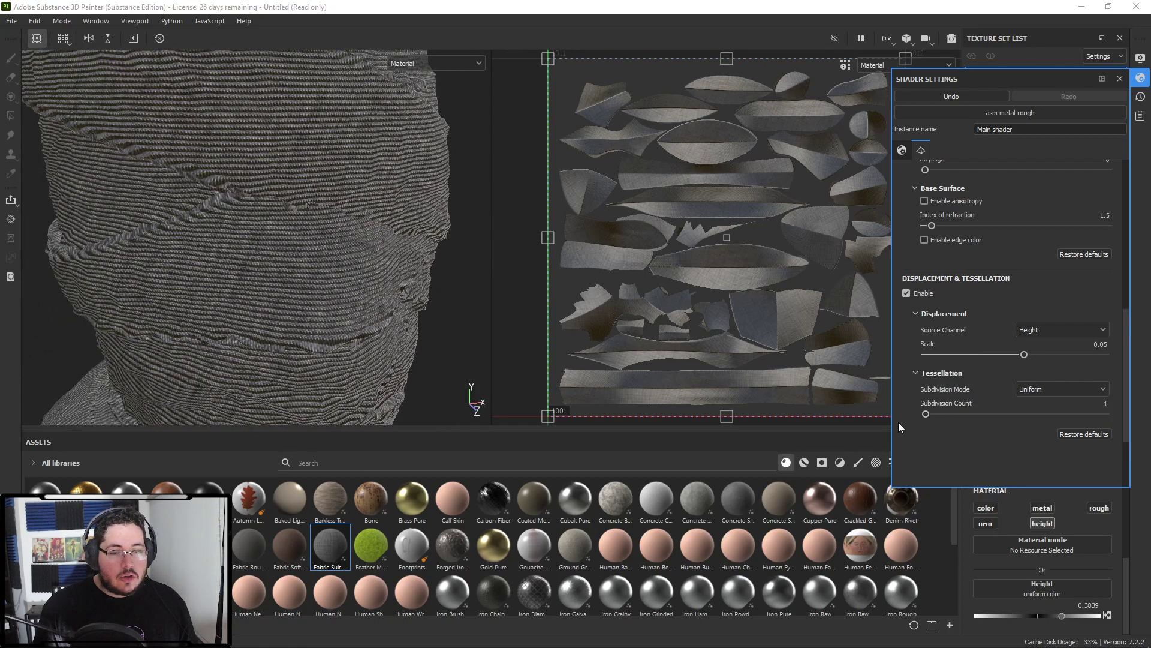
{"action": "left_click_drag", "start_coordinate": [930, 415], "coordinate": [944, 416]}
{"action": "right_click_drag", "start_coordinate": [360, 195], "coordinate": [648, 387], "text": "alt"}
{"action": "left_click_drag", "start_coordinate": [360, 279], "coordinate": [459, 288], "text": "alt"}
{"action": "right_click_drag", "start_coordinate": [460, 288], "coordinate": [152, 196], "text": "alt"}
{"action": "left_click_drag", "start_coordinate": [152, 196], "coordinate": [352, 227], "text": "alt"}
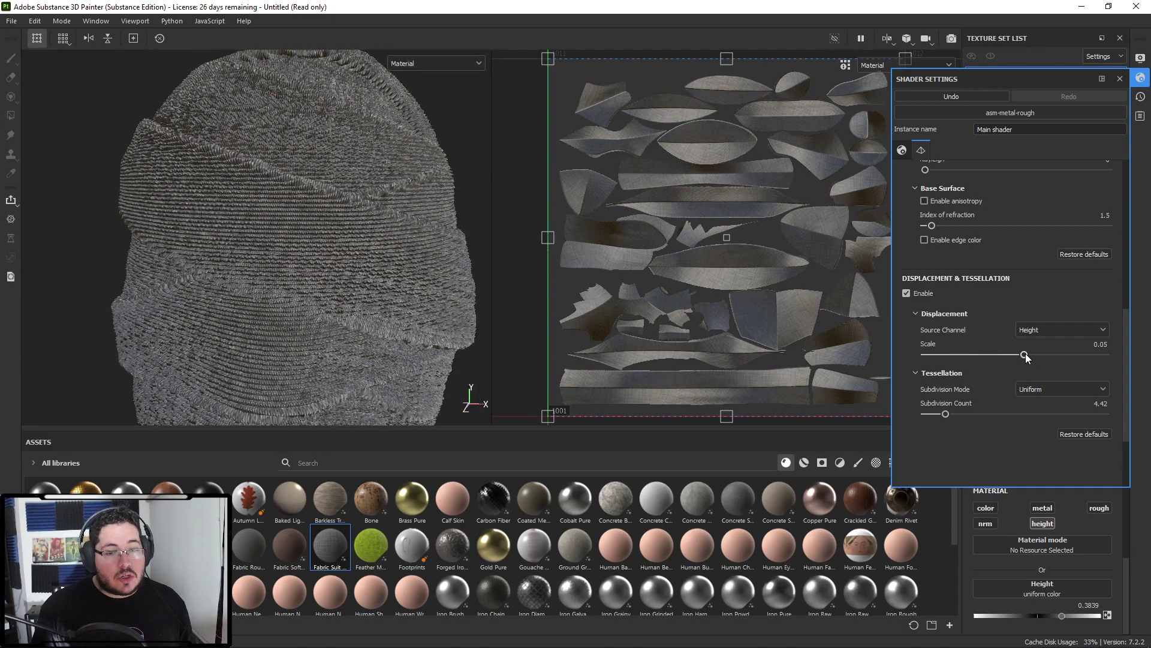
- Reduce the shader's displacement scale to 0.01 and inspect the fibers up close at the top of the head
{"action": "left_click", "coordinate": [1102, 343]}
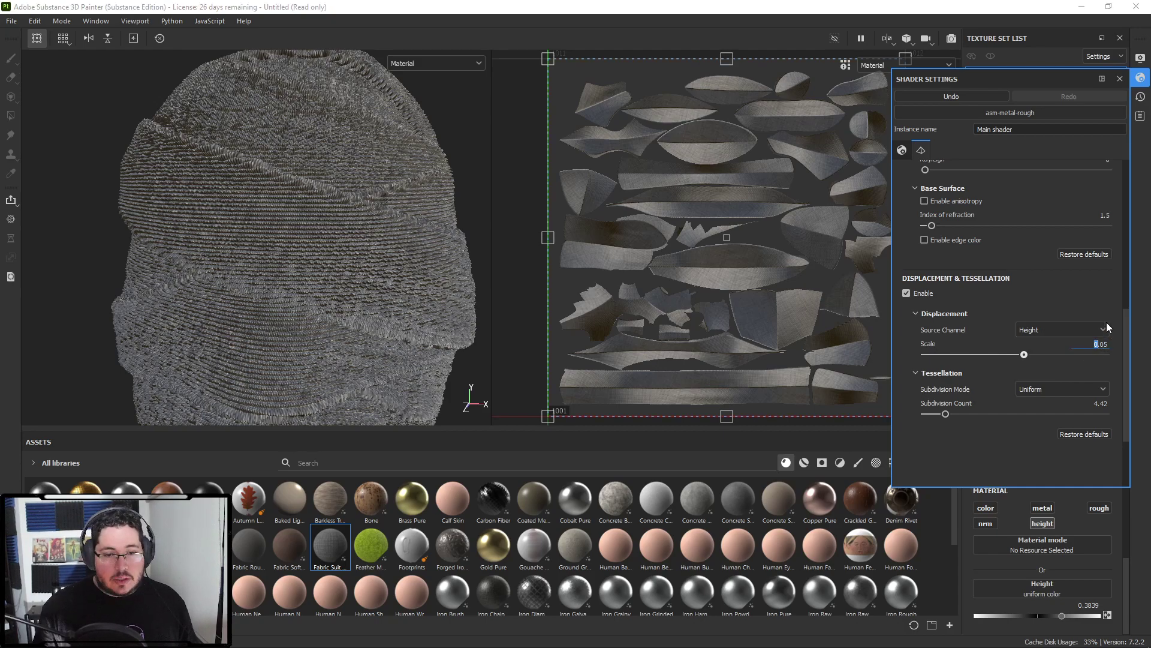
{"action": "left_click_drag", "start_coordinate": [1023, 354], "coordinate": [1016, 354]}
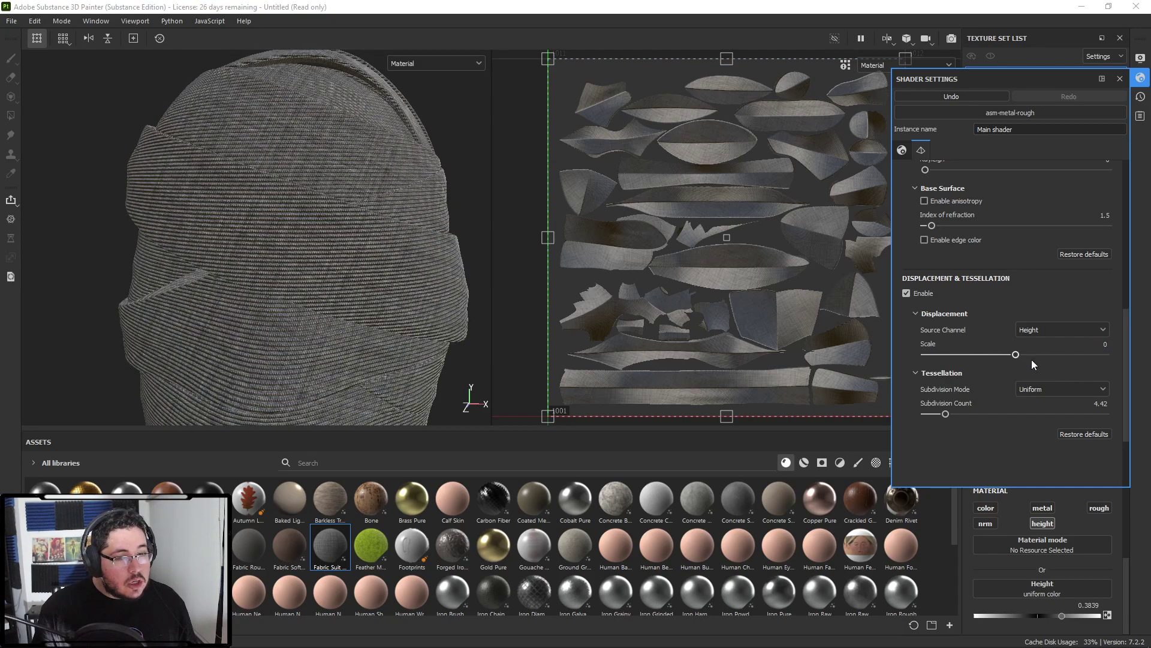
{"action": "left_click", "coordinate": [1102, 348]}
{"action": "type", "text": ".01"}
{"action": "key", "text": "Return"}
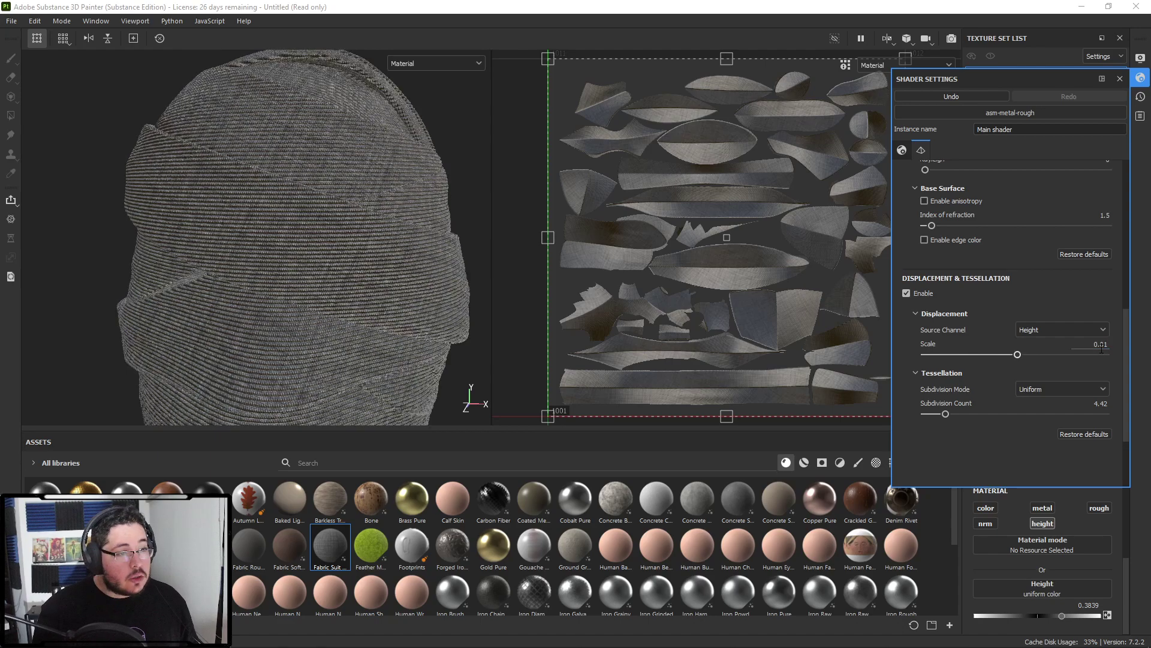
{"action": "right_click_drag", "start_coordinate": [285, 136], "coordinate": [279, 147], "text": "alt"}
{"action": "middle_click_drag", "start_coordinate": [279, 147], "coordinate": [264, 197], "text": "alt"}
{"action": "right_click_drag", "start_coordinate": [265, 198], "coordinate": [264, 208], "text": "alt"}
{"action": "middle_click_drag", "start_coordinate": [264, 208], "coordinate": [138, 252], "text": "alt"}
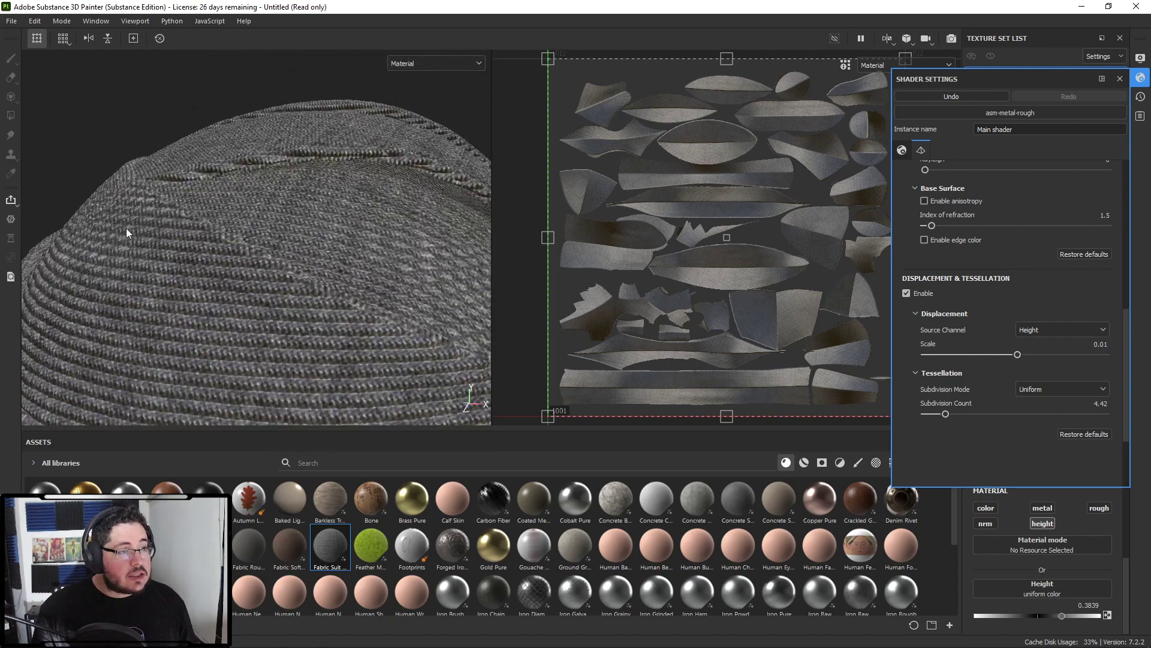
- Compare the bandaged head with and without displacement and tessellation, leaving both disabled in the main shader
{"action": "right_click_drag", "start_coordinate": [138, 252], "coordinate": [192, 344], "text": "alt"}
{"action": "mouse_move", "coordinate": [192, 344]}
{"action": "left_mouse_down", "text": "alt"}
{"action": "mouse_move", "coordinate": [233, 282]}
{"action": "mouse_move", "coordinate": [200, 218]}
{"action": "mouse_move", "coordinate": [265, 196]}
{"action": "mouse_move", "coordinate": [93, 205]}
{"action": "left_mouse_up", "text": "alt"}
{"action": "right_click_drag", "start_coordinate": [278, 272], "coordinate": [56, 232], "text": "alt"}
{"action": "mouse_move", "coordinate": [262, 228]}
{"action": "right_mouse_down", "text": "alt"}
{"action": "mouse_move", "coordinate": [1, 79]}
{"action": "mouse_move", "coordinate": [40, 100]}
{"action": "right_mouse_up", "text": "alt"}
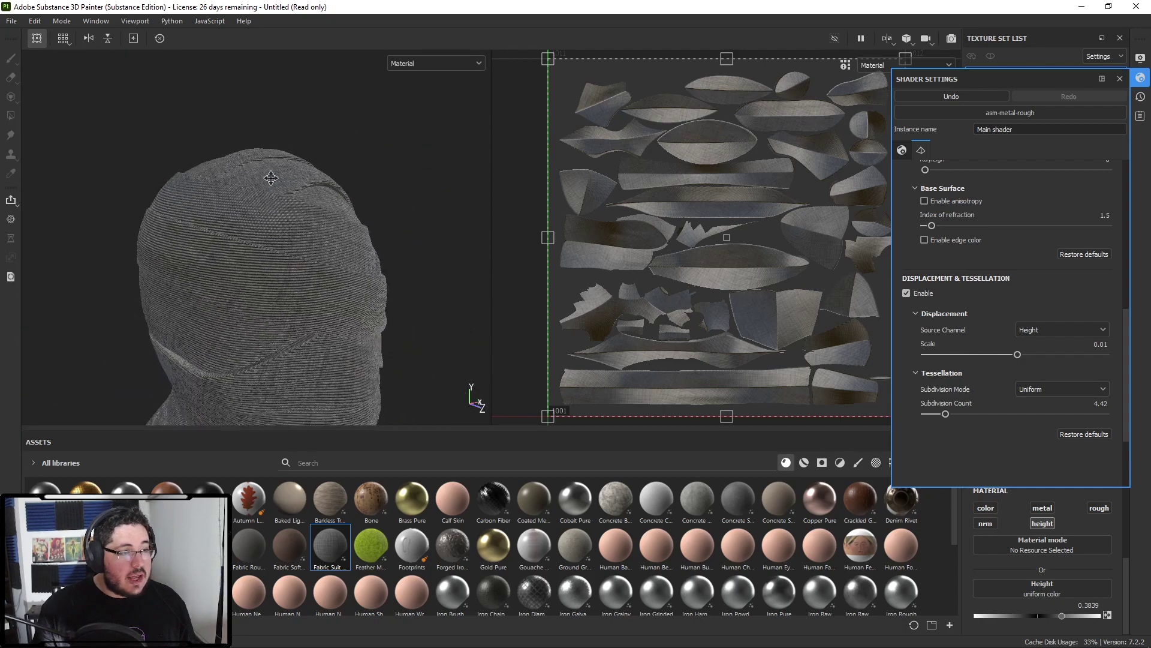
{"action": "middle_click_drag", "start_coordinate": [272, 196], "coordinate": [282, 114], "text": "alt"}
{"action": "middle_click_drag", "start_coordinate": [316, 270], "coordinate": [384, 258], "text": "alt"}
{"action": "left_click_drag", "start_coordinate": [324, 254], "coordinate": [218, 158], "text": "alt"}
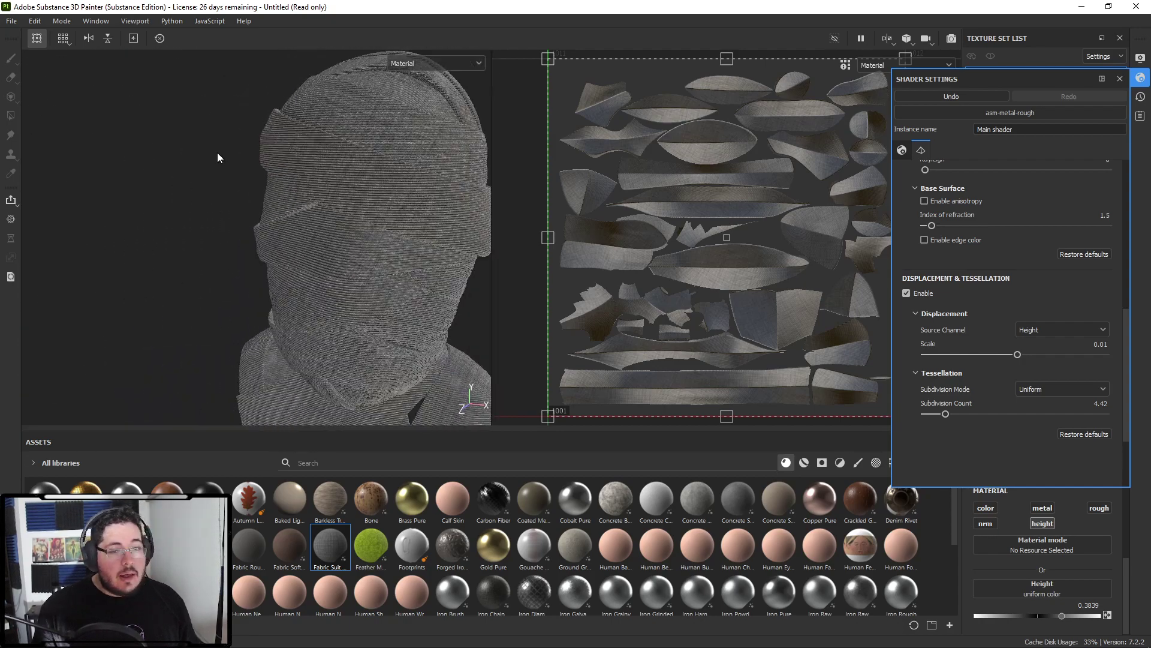
{"action": "left_click", "coordinate": [906, 295]}
{"action": "left_click", "coordinate": [906, 294]}
{"action": "left_click", "coordinate": [907, 293]}
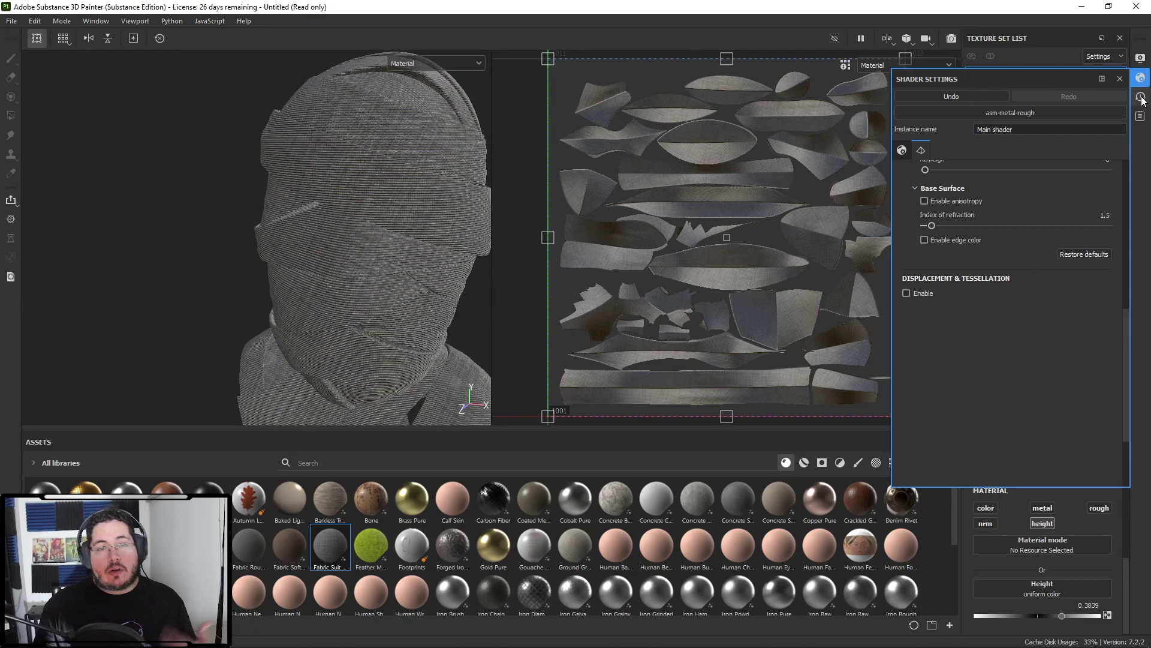
{"action": "left_click", "coordinate": [1123, 81]}
- Reduce Fill layer 1's height to 0.1943 and check the fiber relief on the face
{"action": "left_click_drag", "start_coordinate": [426, 222], "coordinate": [401, 205], "text": "alt"}
{"action": "scroll", "coordinate": [312, 223], "scroll_direction": "up", "scroll_amount": 3}
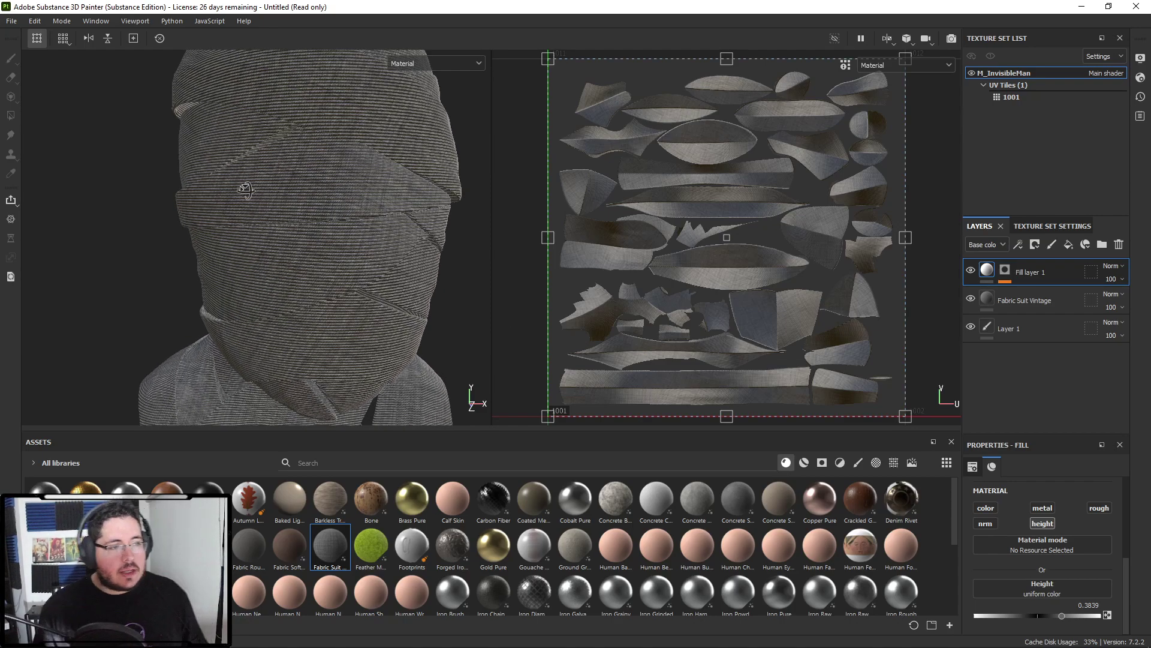
{"action": "left_click_drag", "start_coordinate": [236, 194], "coordinate": [310, 210], "text": "alt"}
{"action": "scroll", "coordinate": [311, 210], "scroll_direction": "up", "scroll_amount": 3}
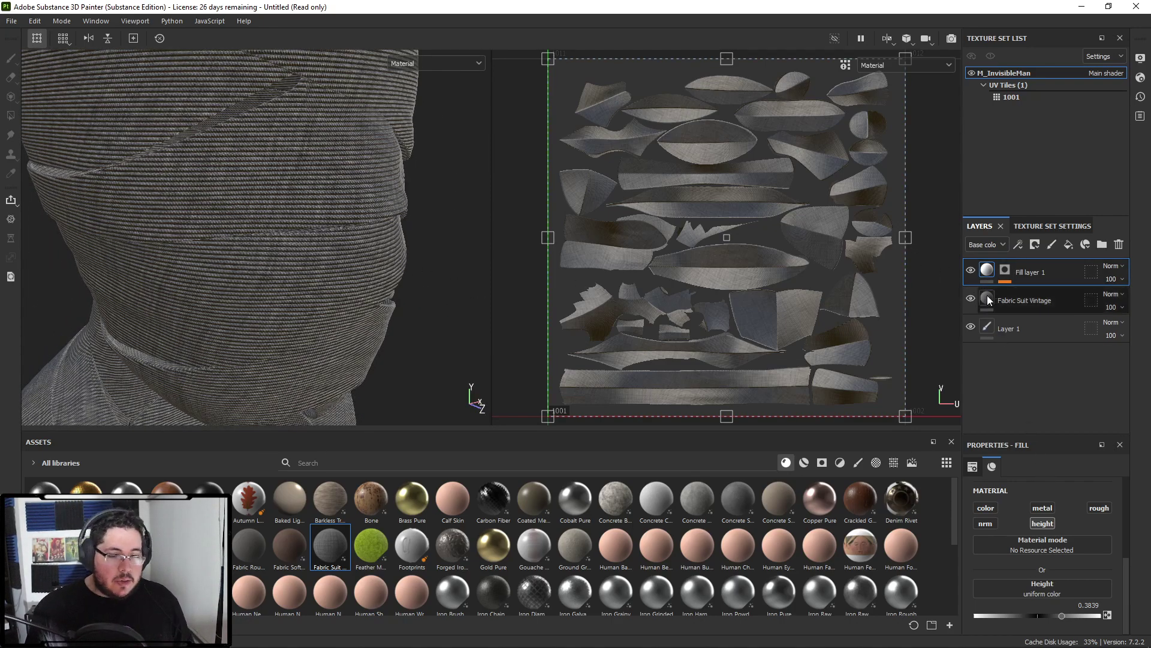
{"action": "left_click_drag", "start_coordinate": [1047, 609], "coordinate": [1048, 610]}
{"action": "scroll", "coordinate": [24, 134], "scroll_direction": "down", "scroll_amount": 5}
{"action": "right_click_drag", "start_coordinate": [24, 133], "coordinate": [7, 144], "text": "alt"}
{"action": "left_click_drag", "start_coordinate": [360, 251], "coordinate": [326, 288], "text": "alt"}
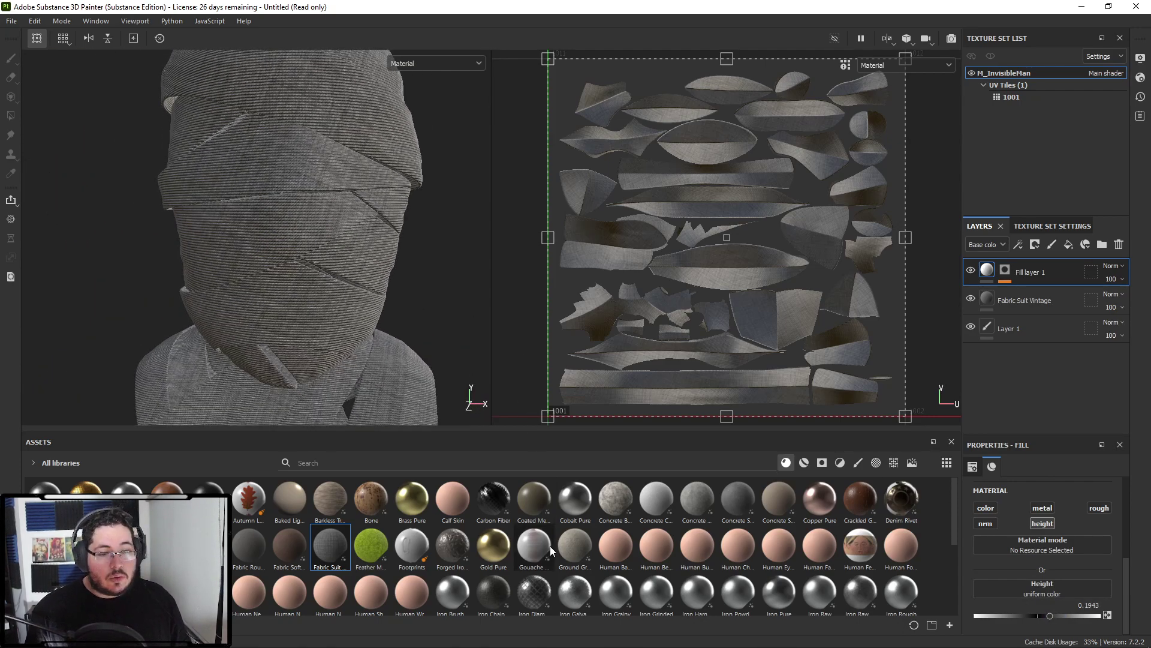
- Add the Rust Fine material as a new layer above Fill layer 1 and hide it with a black mask
{"action": "scroll", "coordinate": [574, 543], "scroll_direction": "down", "scroll_amount": 5}
{"action": "left_click_drag", "start_coordinate": [574, 543], "coordinate": [1024, 256]}
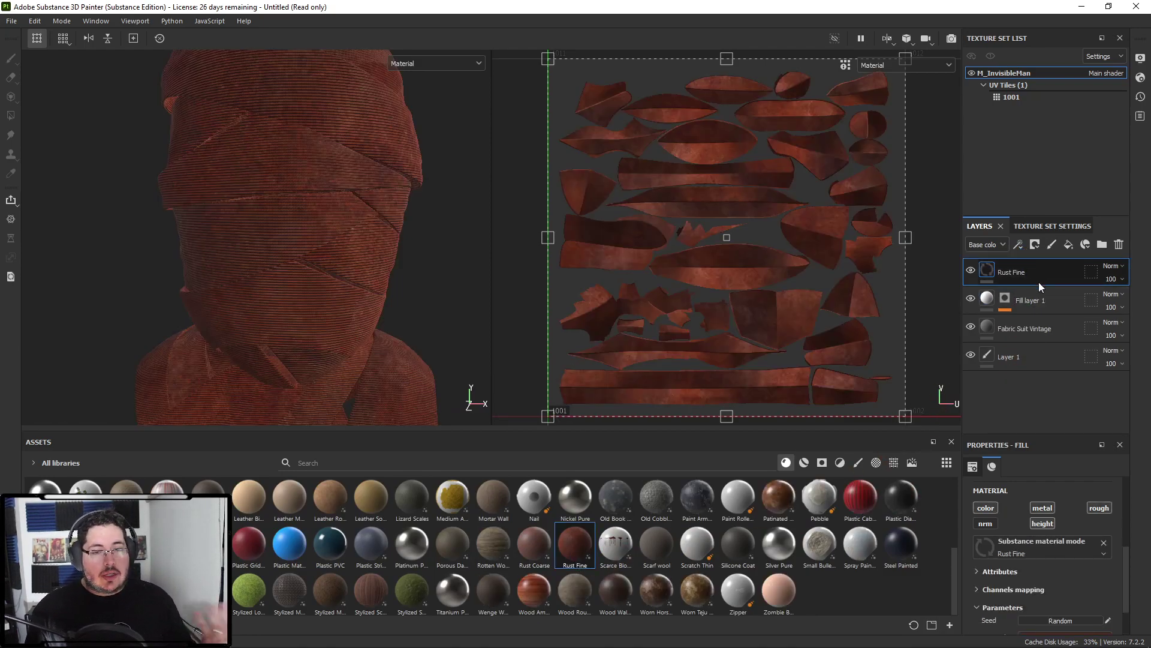
{"action": "right_click", "coordinate": [1031, 267]}
{"action": "left_click", "coordinate": [1018, 21]}
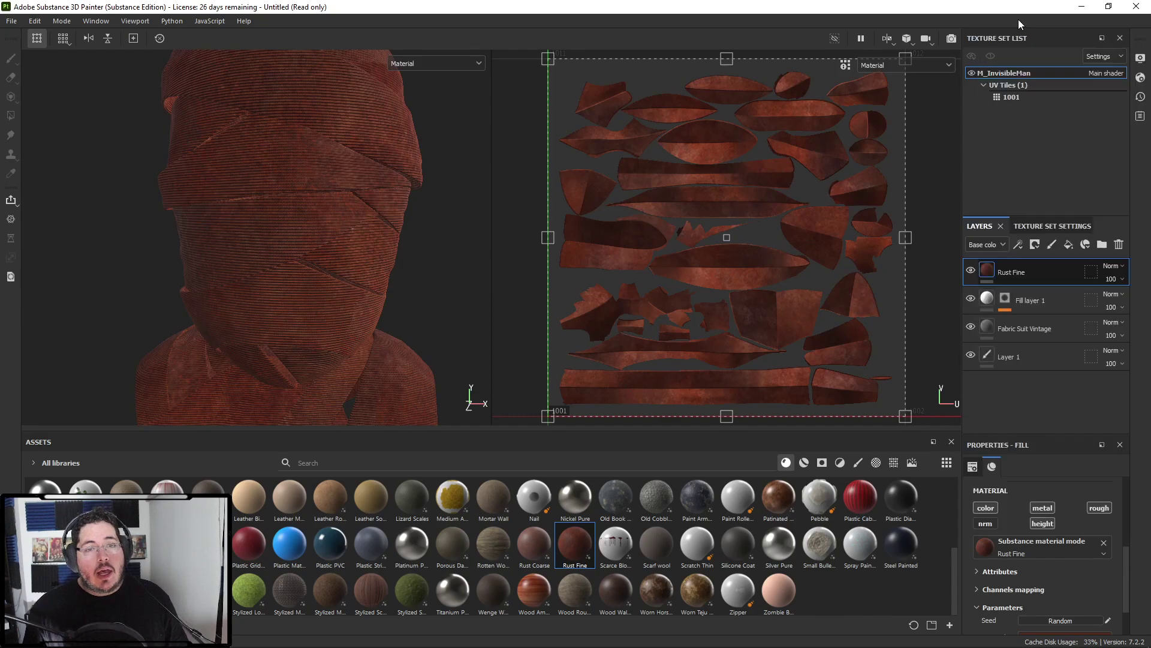
{"action": "right_click", "coordinate": [1023, 271]}
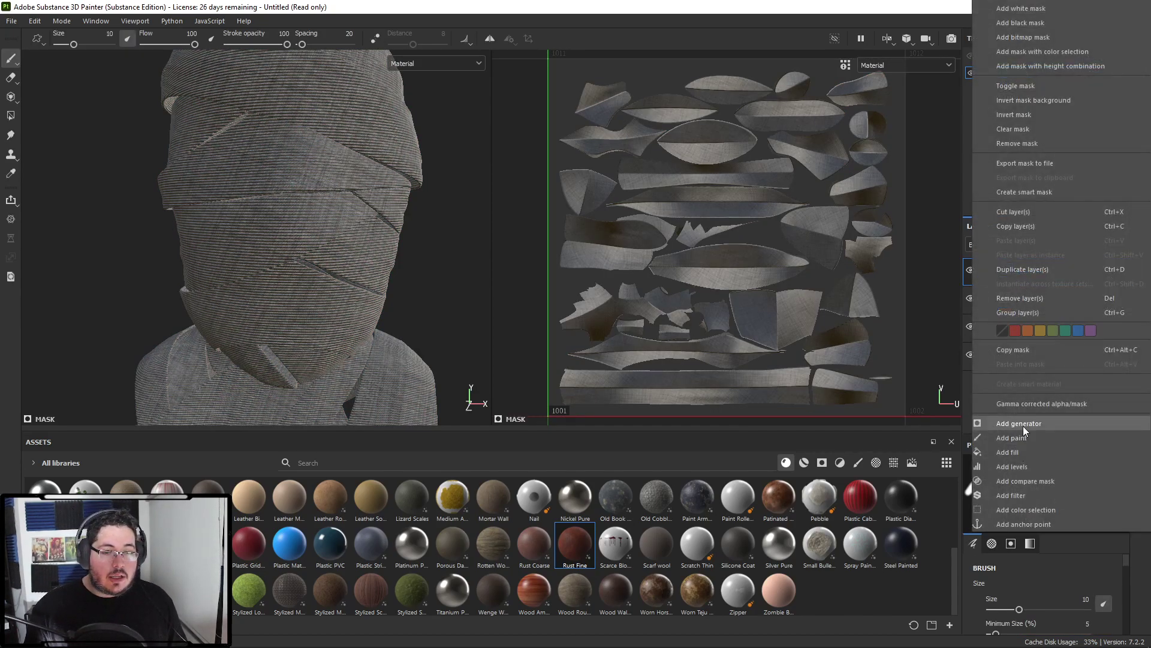
{"action": "left_click", "coordinate": [1037, 23]}
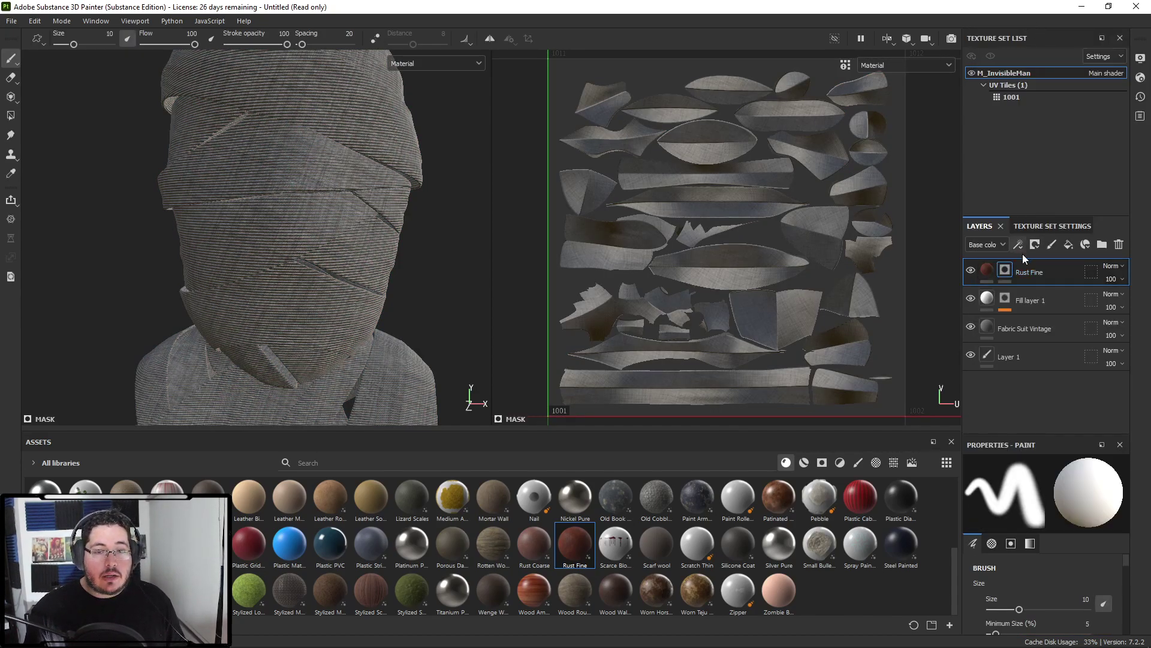
- Add a Dirt generator to the Rust Fine layer's mask
{"action": "right_click", "coordinate": [1014, 267]}
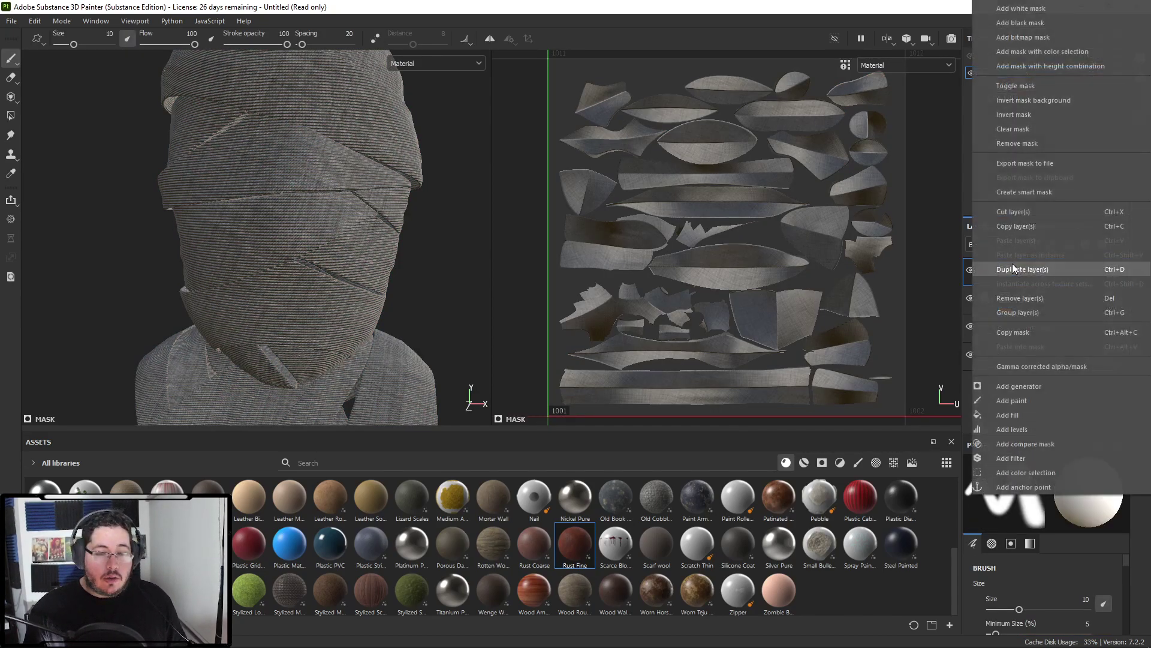
{"action": "left_click", "coordinate": [1022, 389]}
{"action": "left_click", "coordinate": [1026, 489]}
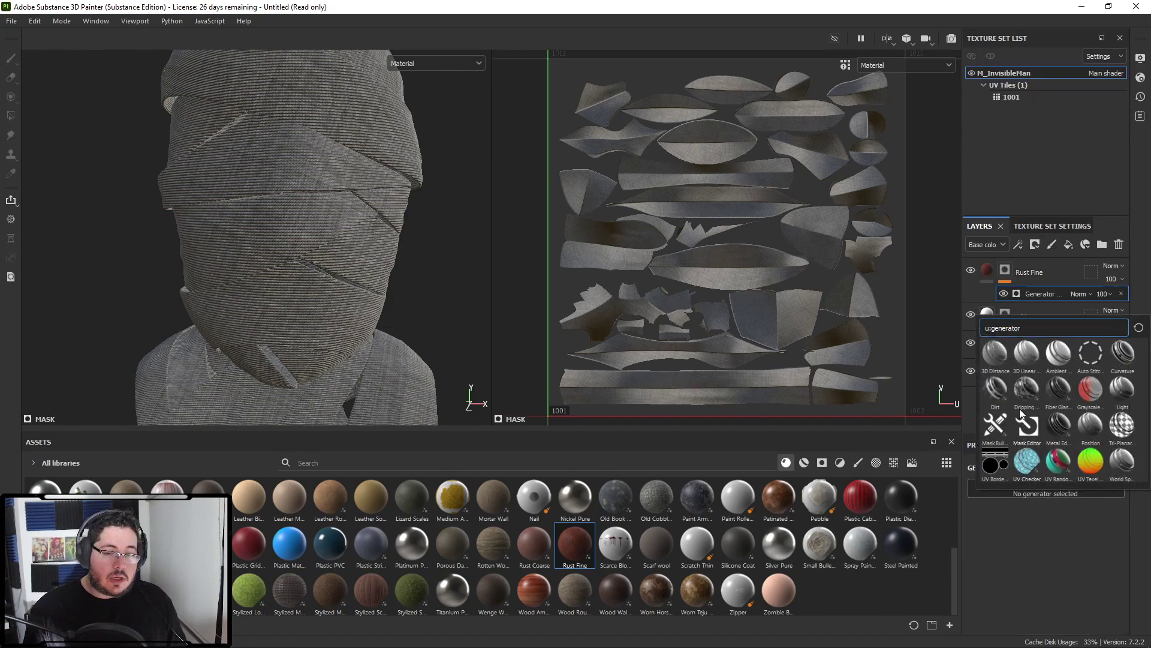
{"action": "mouse_move", "coordinate": [342, 247]}
{"action": "right_mouse_down", "text": "alt"}
{"action": "mouse_move", "coordinate": [270, 234]}
{"action": "mouse_move", "coordinate": [327, 240]}
{"action": "right_mouse_up", "text": "alt"}
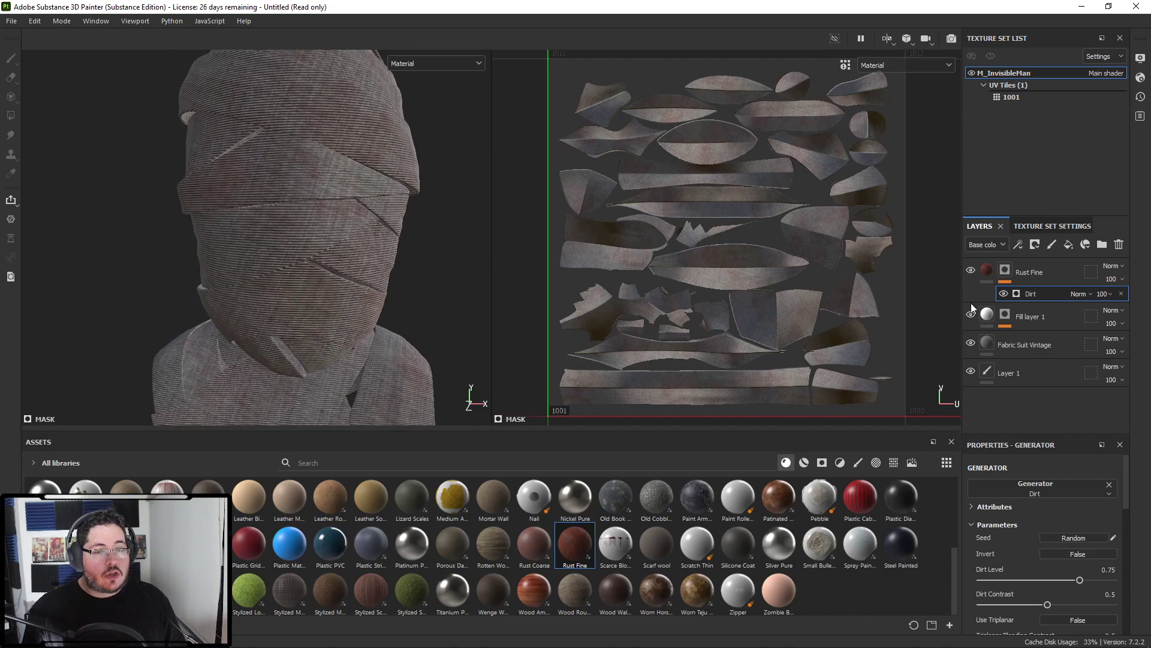
- Set up the mesh map bake with a 4096 output size and InvisibleMan_high as the high definition mesh
{"action": "left_click", "coordinate": [1053, 226]}
{"action": "left_click", "coordinate": [1090, 302]}
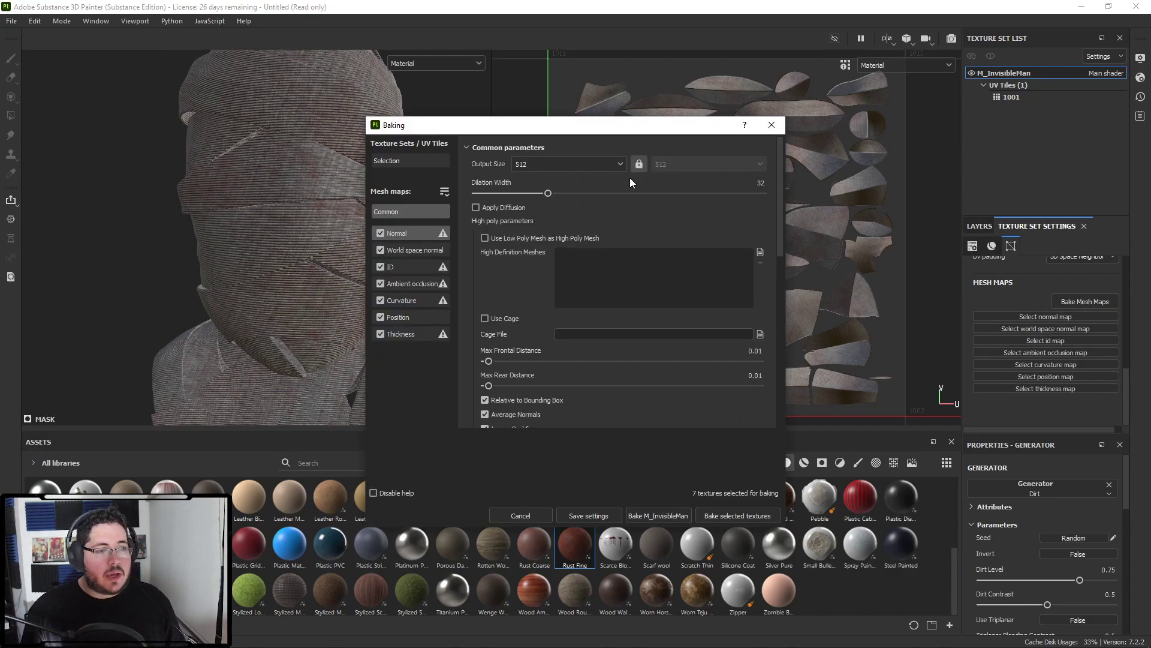
{"action": "left_click", "coordinate": [606, 168]}
{"action": "left_click", "coordinate": [540, 266]}
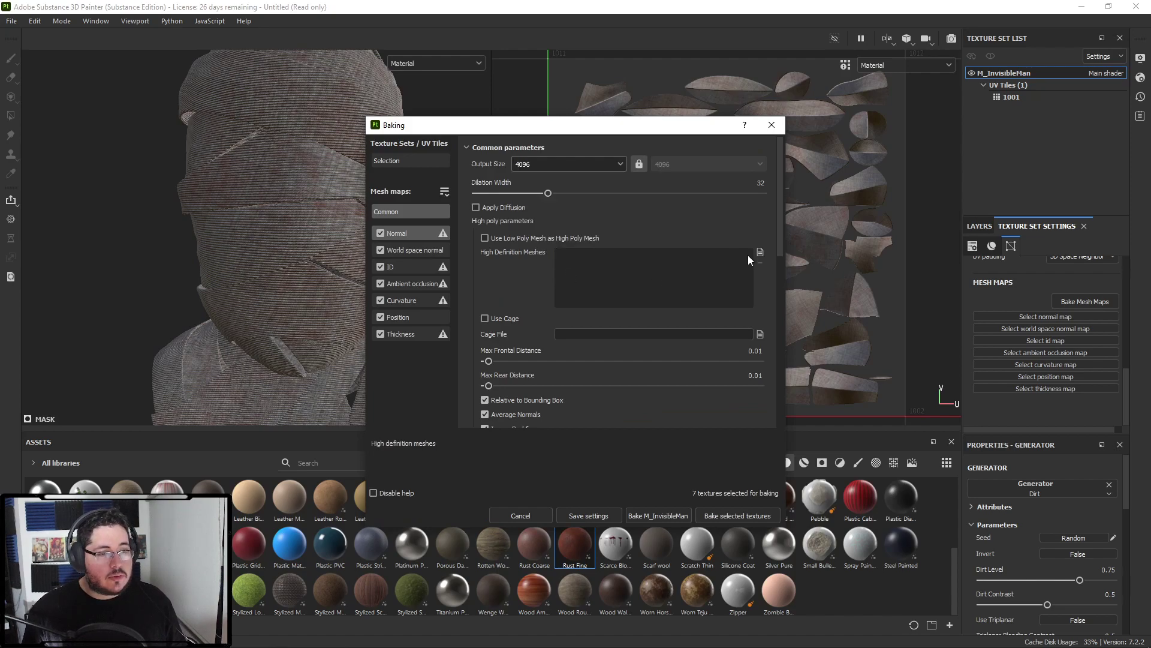
{"action": "left_click", "coordinate": [759, 252]}
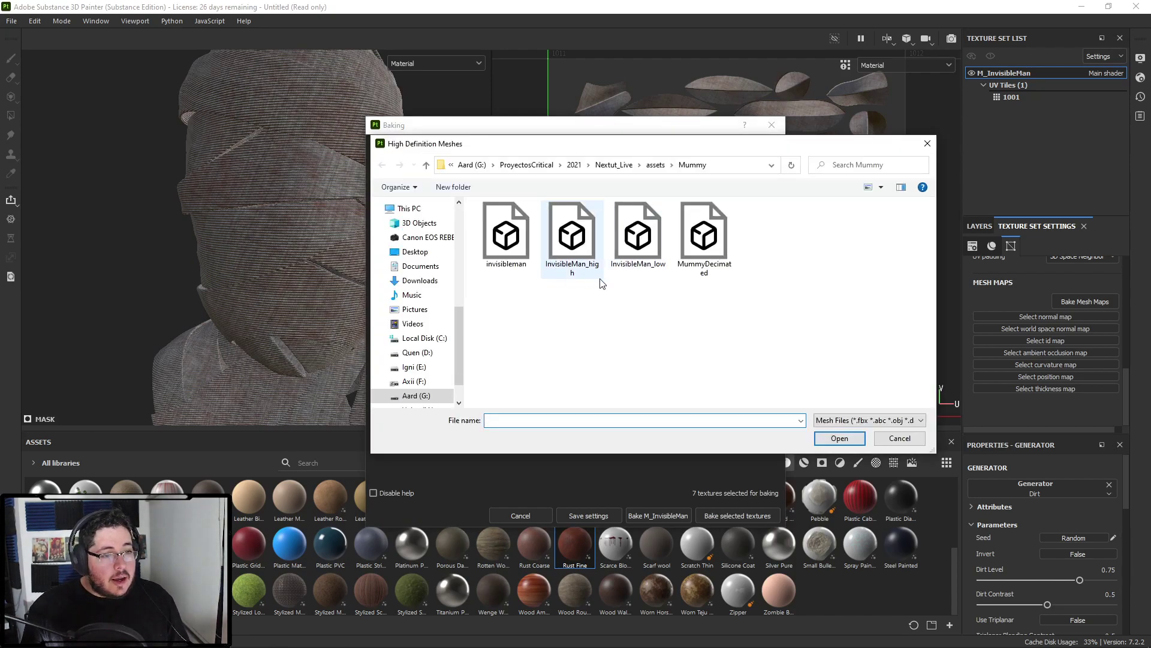
{"action": "left_click", "coordinate": [580, 248]}
{"action": "left_click", "coordinate": [840, 438]}
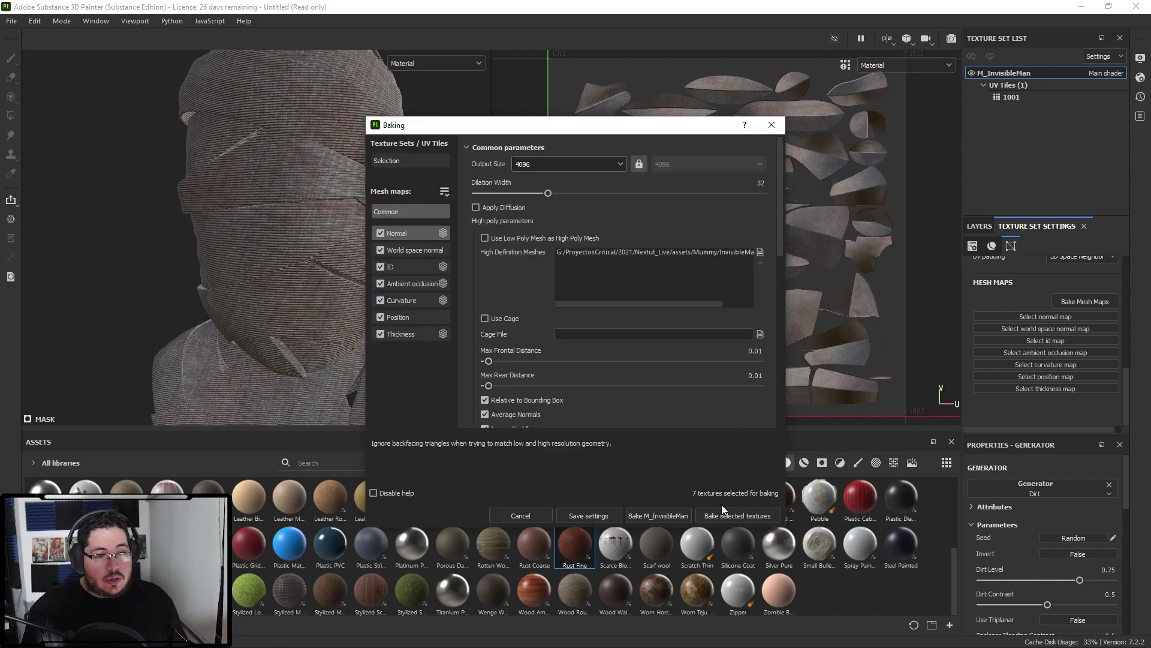
- Bake the mesh maps for M_InvisibleMan and check the baked detail on the bust
{"action": "left_click", "coordinate": [657, 516]}
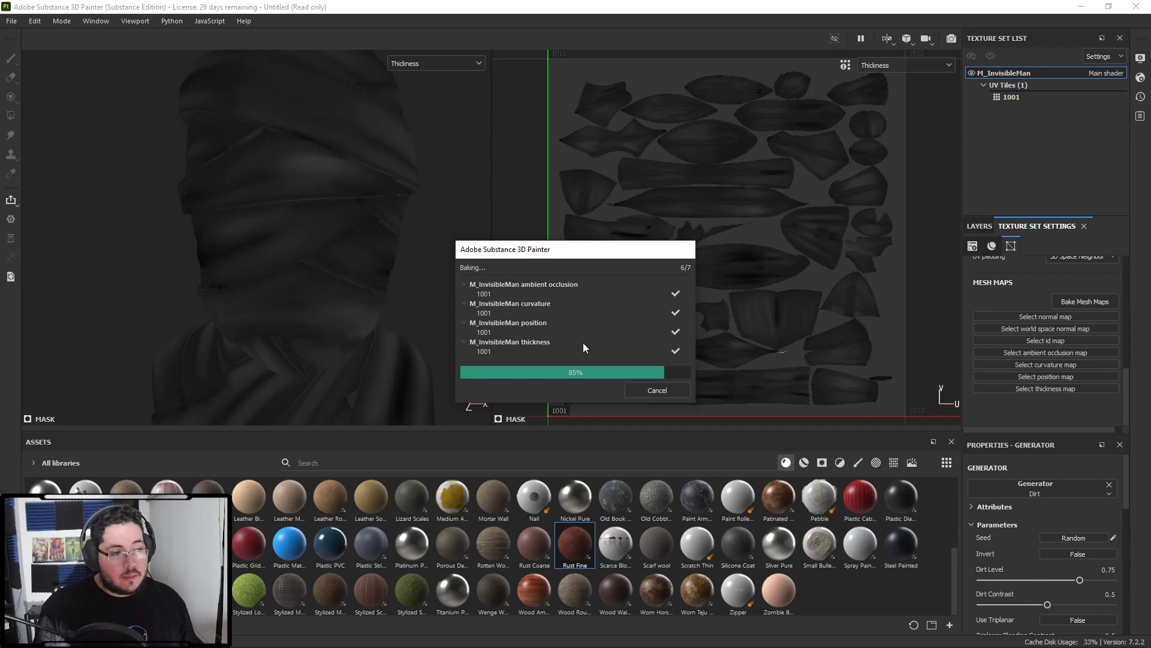
{"action": "left_click", "coordinate": [650, 391]}
{"action": "scroll", "coordinate": [375, 275], "scroll_direction": "down", "scroll_amount": 5}
{"action": "left_click_drag", "start_coordinate": [372, 274], "coordinate": [309, 259], "text": "alt"}
{"action": "scroll", "coordinate": [260, 246], "scroll_direction": "up", "scroll_amount": 4}
- Set the Grunge Amount of the Rust Fine mask's Dirt generator to 0.1
{"action": "left_click", "coordinate": [972, 226]}
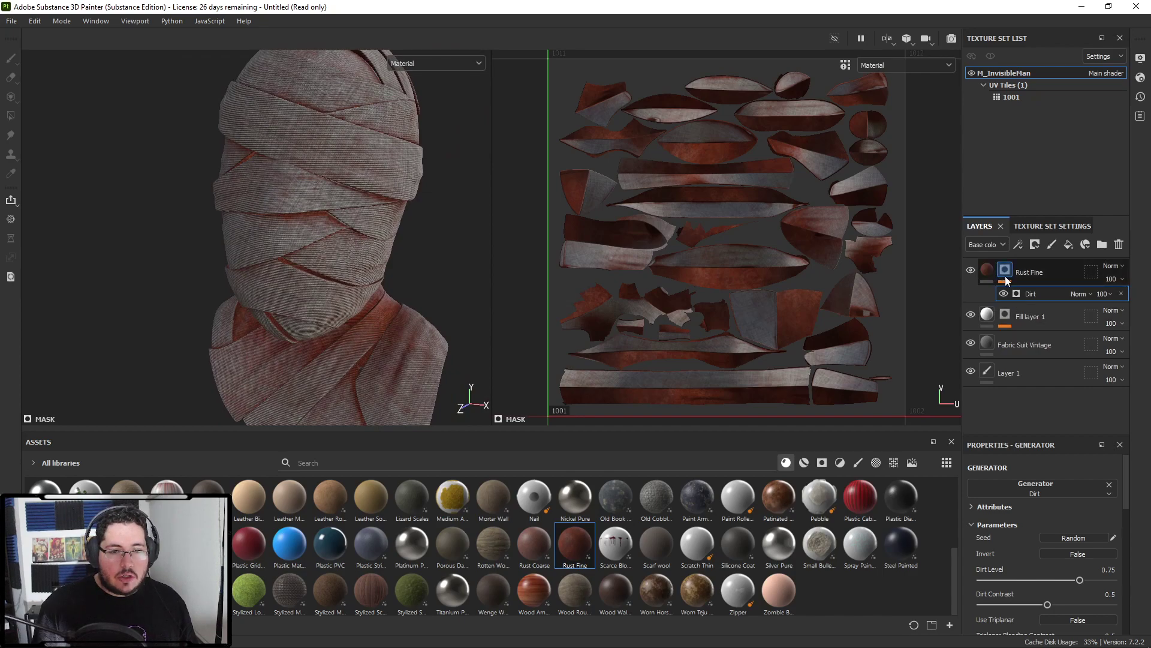
{"action": "scroll", "coordinate": [1031, 497], "scroll_direction": "down", "scroll_amount": 3}
{"action": "left_click_drag", "start_coordinate": [1018, 527], "coordinate": [994, 524]}
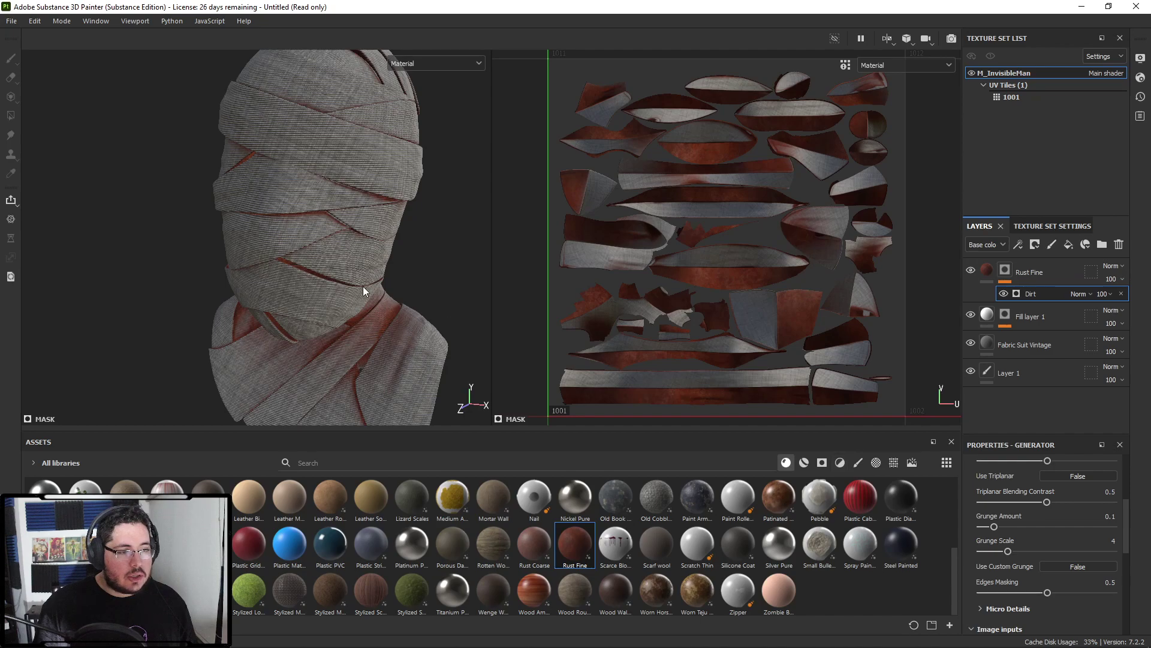
{"action": "left_click_drag", "start_coordinate": [363, 288], "coordinate": [426, 290], "text": "alt"}
- Set the Rust Fine layer's blend mode to Overlay and its opacity to 74, checking the rust around the bust
{"action": "left_click", "coordinate": [1111, 266]}
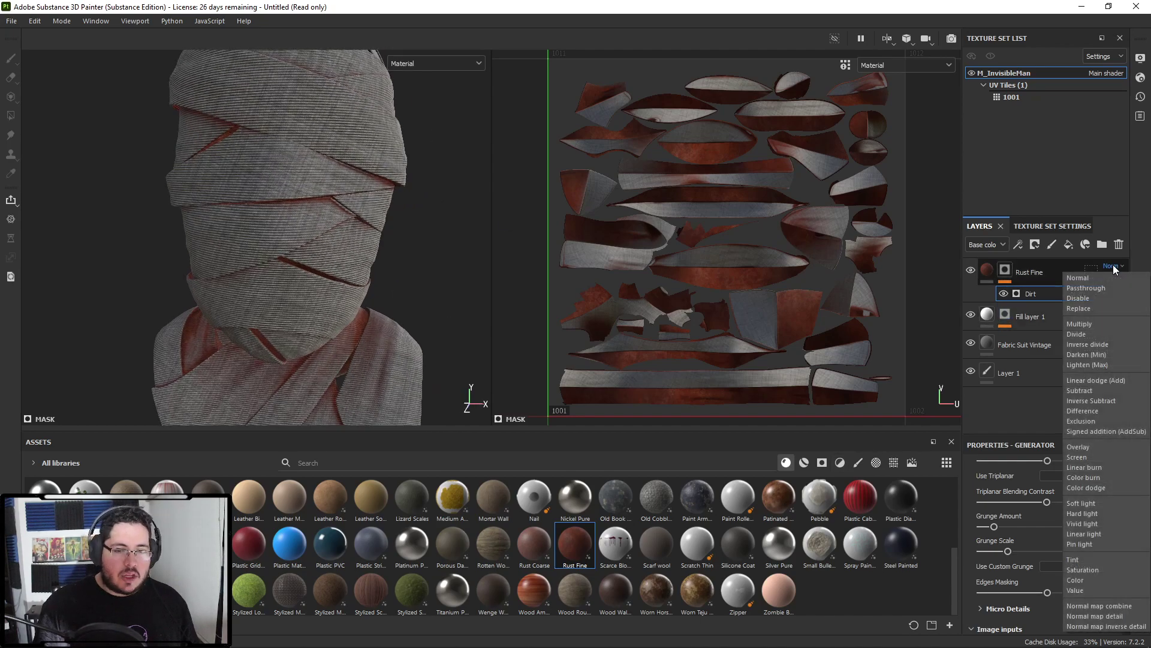
{"action": "left_click", "coordinate": [1079, 447]}
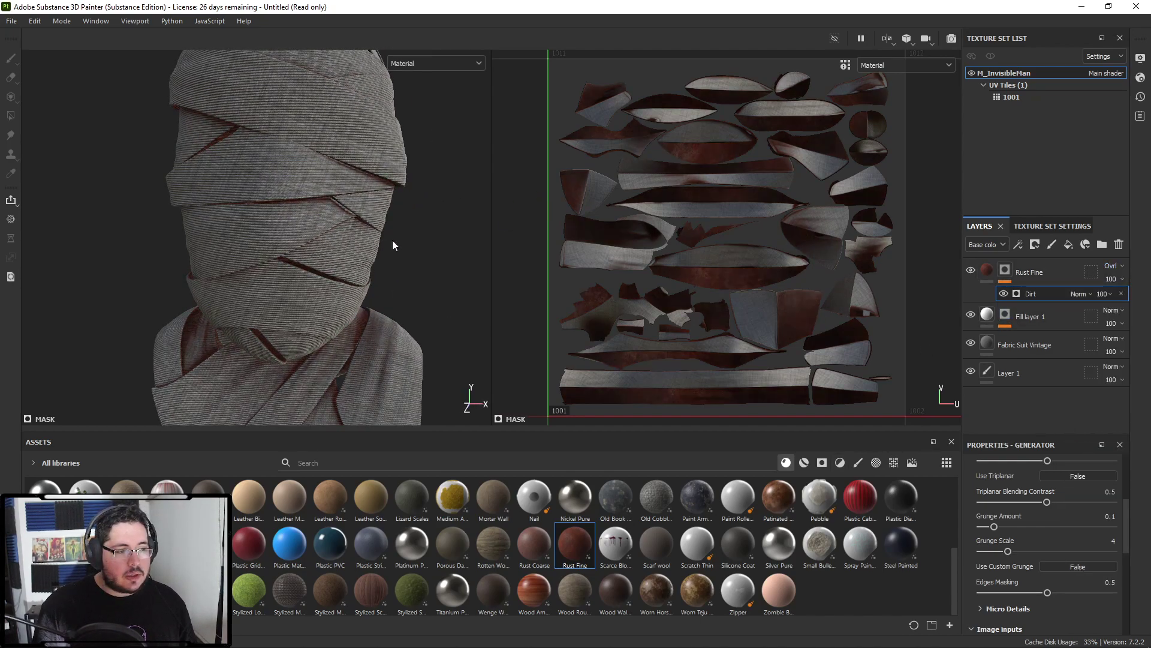
{"action": "left_click", "coordinate": [1112, 279]}
{"action": "mouse_move", "coordinate": [1146, 300]}
{"action": "left_mouse_down"}
{"action": "mouse_move", "coordinate": [1107, 299]}
{"action": "mouse_move", "coordinate": [1126, 299]}
{"action": "left_mouse_up"}
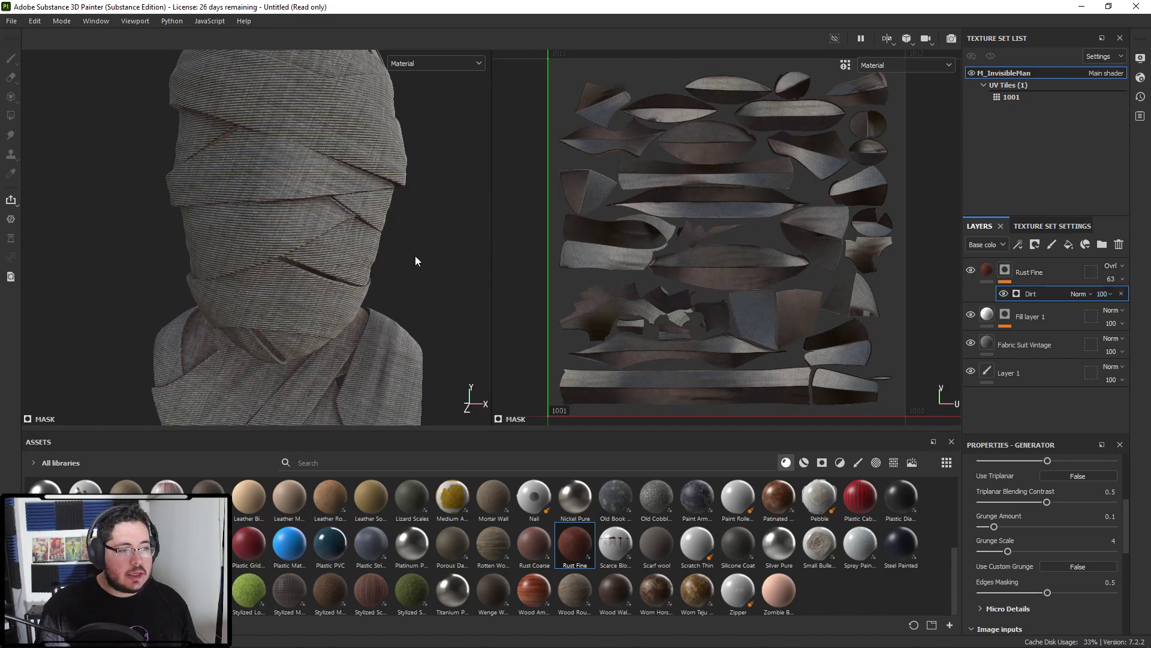
{"action": "right_click_drag", "start_coordinate": [418, 261], "coordinate": [128, 209], "text": "alt"}
{"action": "left_click_drag", "start_coordinate": [128, 208], "coordinate": [167, 270], "text": "alt"}
{"action": "right_click_drag", "start_coordinate": [167, 270], "coordinate": [226, 227], "text": "alt"}
{"action": "left_click_drag", "start_coordinate": [227, 226], "coordinate": [352, 262], "text": "alt"}
{"action": "right_click_drag", "start_coordinate": [352, 262], "coordinate": [317, 246], "text": "alt"}
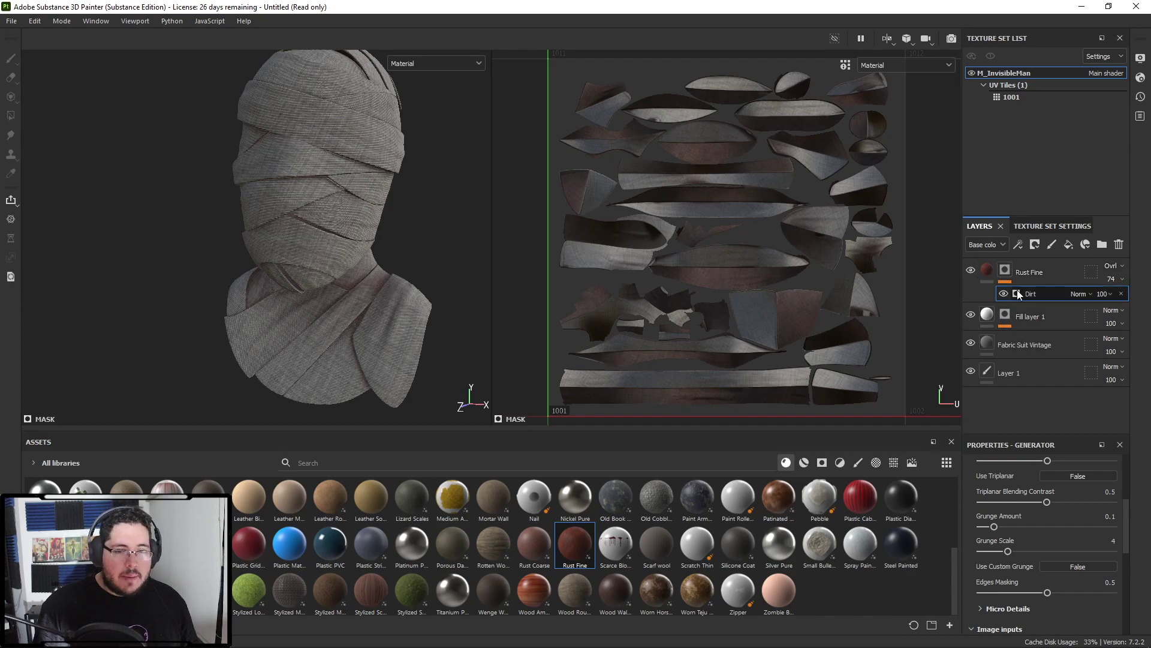
- Raise the Dirt generator's Dirt Level slightly and inspect the rust in the folds of the head and neck
{"action": "scroll", "coordinate": [1044, 497], "scroll_direction": "up", "scroll_amount": 3}
{"action": "left_click_drag", "start_coordinate": [1079, 508], "coordinate": [1090, 500]}
{"action": "right_click_drag", "start_coordinate": [274, 222], "coordinate": [33, 148], "text": "alt"}
{"action": "left_click_drag", "start_coordinate": [294, 213], "coordinate": [193, 226], "text": "alt"}
{"action": "right_click_drag", "start_coordinate": [193, 226], "coordinate": [444, 249], "text": "alt"}
{"action": "middle_click_drag", "start_coordinate": [444, 248], "coordinate": [343, 253], "text": "alt"}
{"action": "right_click_drag", "start_coordinate": [343, 253], "coordinate": [426, 294], "text": "alt"}
{"action": "left_click_drag", "start_coordinate": [425, 294], "coordinate": [446, 234], "text": "alt"}
- Add a paint effect to the Rust Fine mask and prepare a speckled brush of size 46.03 that paints black
{"action": "right_click", "coordinate": [1006, 276]}
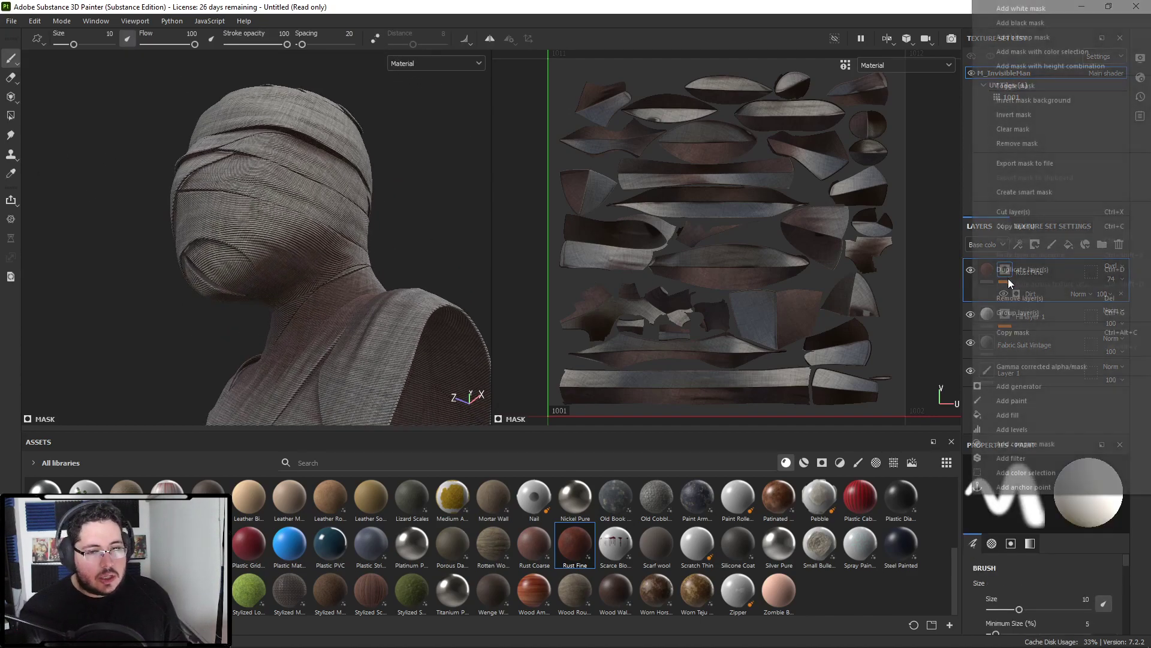
{"action": "left_click", "coordinate": [1026, 396]}
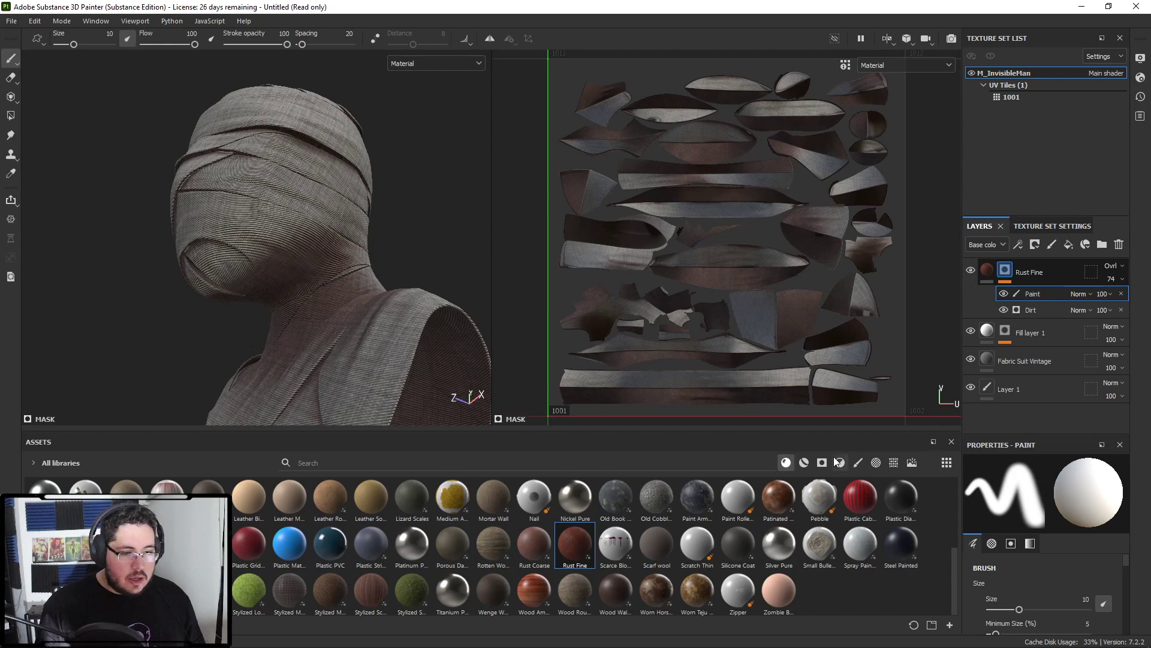
{"action": "left_click", "coordinate": [857, 463]}
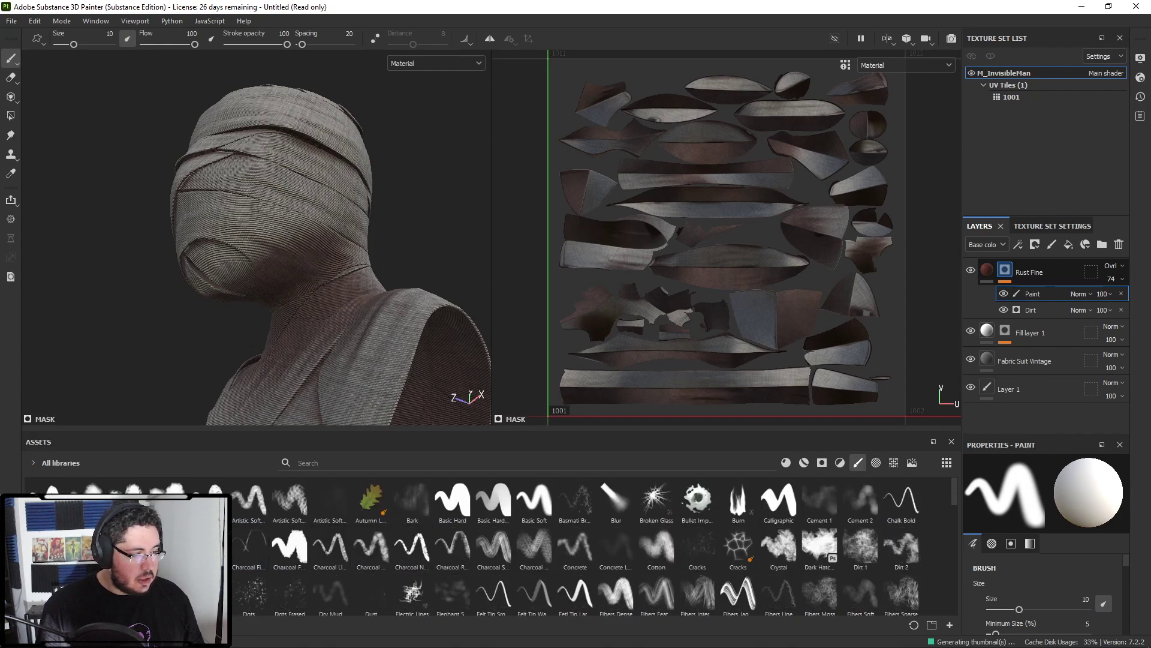
{"action": "left_click", "coordinate": [403, 542]}
{"action": "right_click_drag", "start_coordinate": [268, 358], "coordinate": [321, 358], "text": "ctrl"}
{"action": "key", "text": "x"}
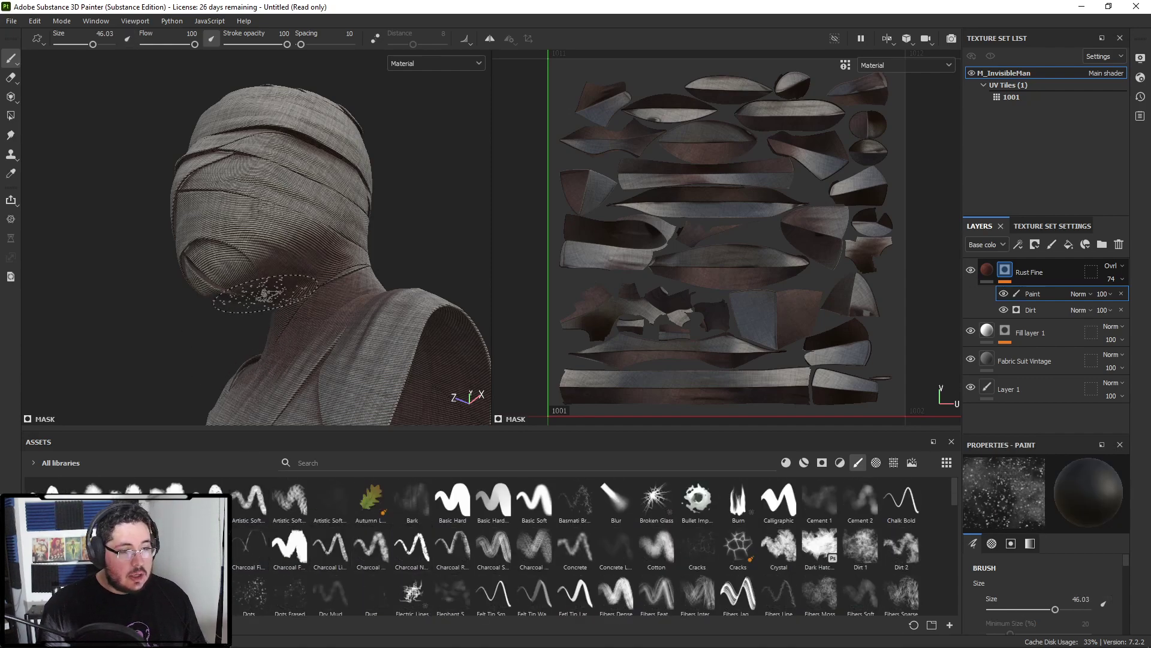
- Undo the last brush change and paint away some of the rust on the wraps below the head
{"action": "key", "text": "ctrl+z"}
{"action": "left_click_drag", "start_coordinate": [246, 327], "coordinate": [285, 359], "text": "alt"}
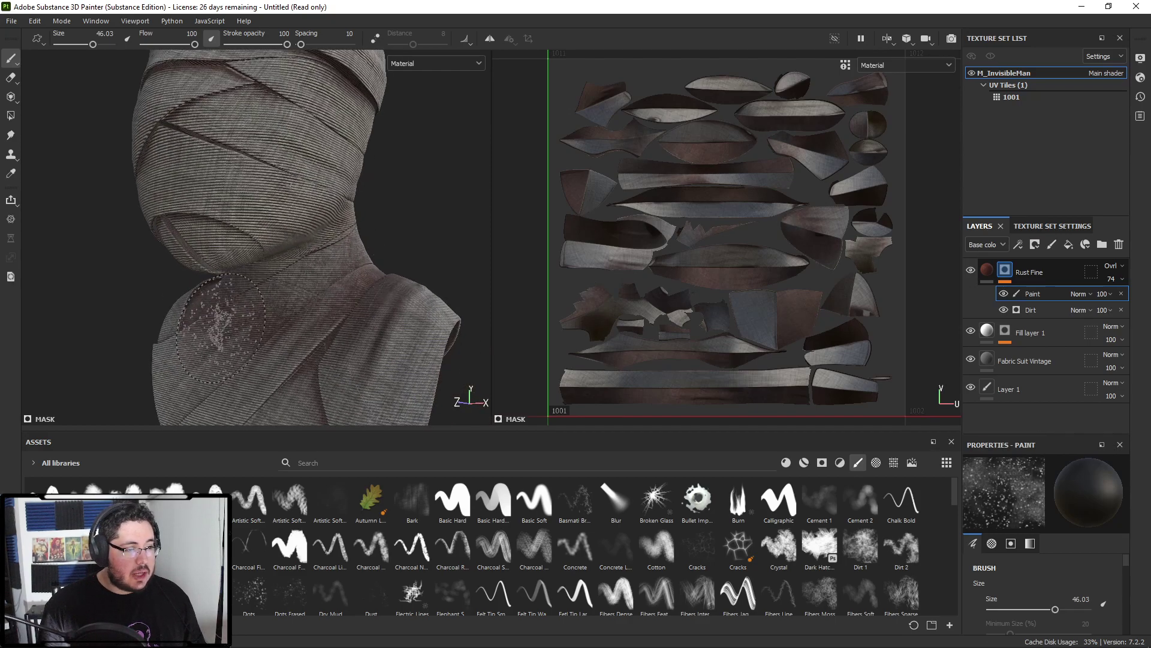
{"action": "mouse_move", "coordinate": [360, 288]}
{"action": "left_mouse_down", "text": "alt"}
{"action": "mouse_move", "coordinate": [275, 261]}
{"action": "mouse_move", "coordinate": [354, 152]}
{"action": "mouse_move", "coordinate": [378, 177]}
{"action": "mouse_move", "coordinate": [352, 156]}
{"action": "mouse_move", "coordinate": [209, 155]}
{"action": "left_mouse_up", "text": "alt"}
{"action": "left_click_drag", "start_coordinate": [220, 301], "coordinate": [255, 305]}
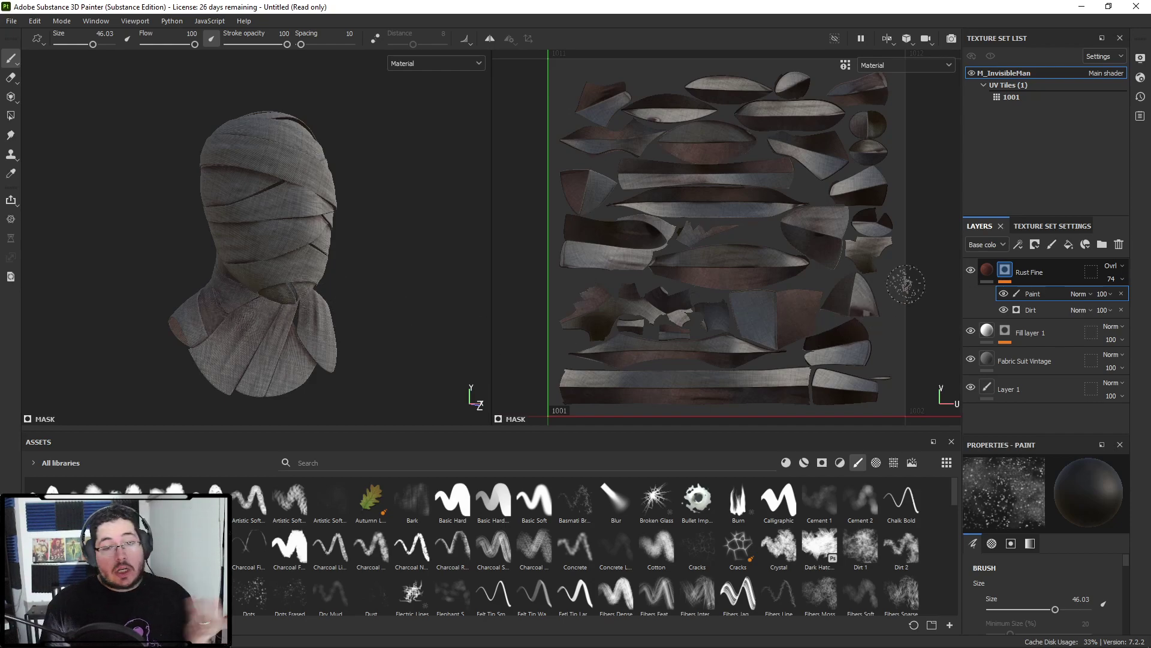
- Add a fill layer above Rust Fine and give it a black mask
{"action": "left_click", "coordinate": [1070, 246]}
{"action": "right_click", "coordinate": [1035, 265]}
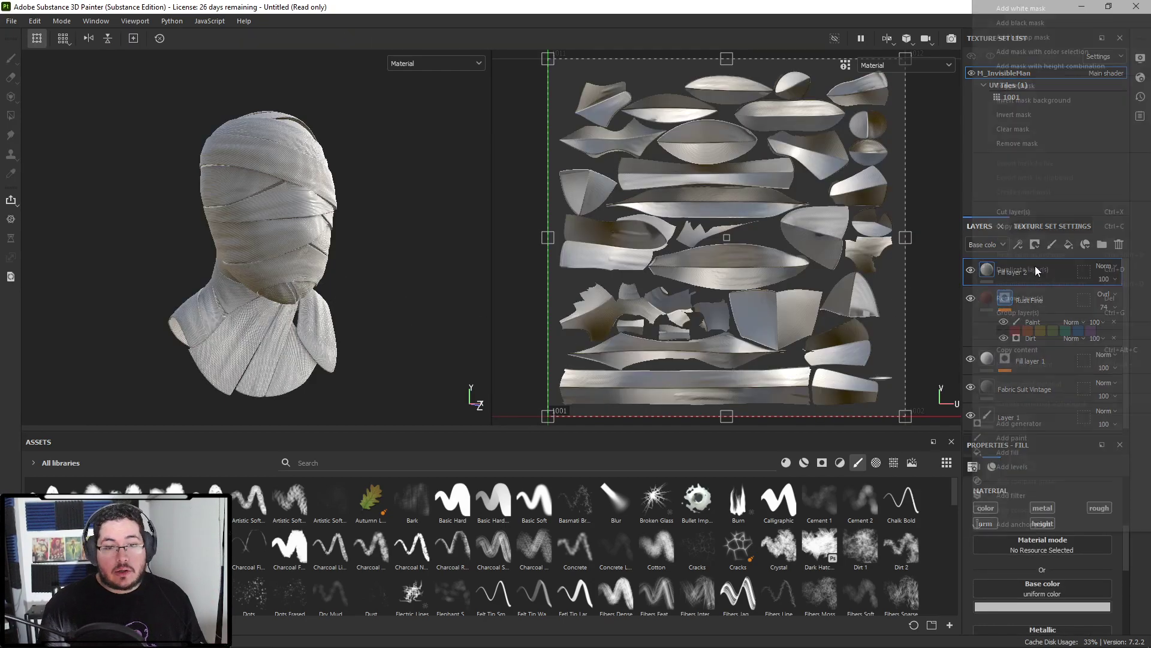
{"action": "left_click", "coordinate": [1027, 24]}
{"action": "right_click", "coordinate": [1007, 271]}
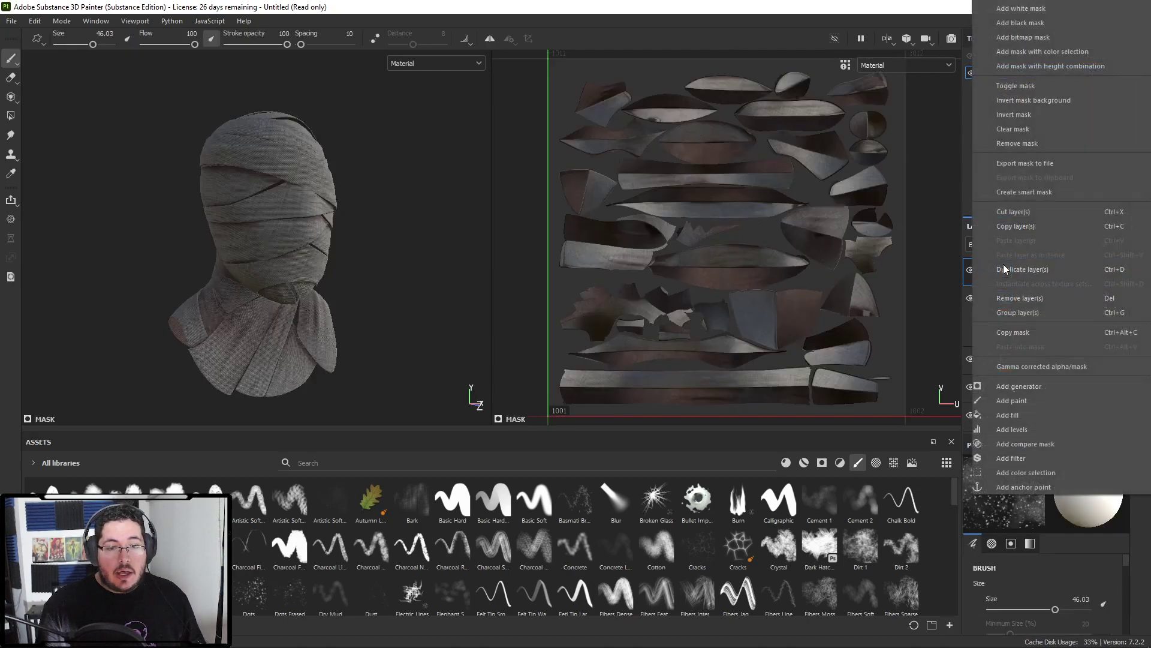
{"action": "left_click", "coordinate": [967, 290]}
- Turn off the height channel of Fill layer 2 and set its base color to a pale cream yellow
{"action": "left_click", "coordinate": [986, 271]}
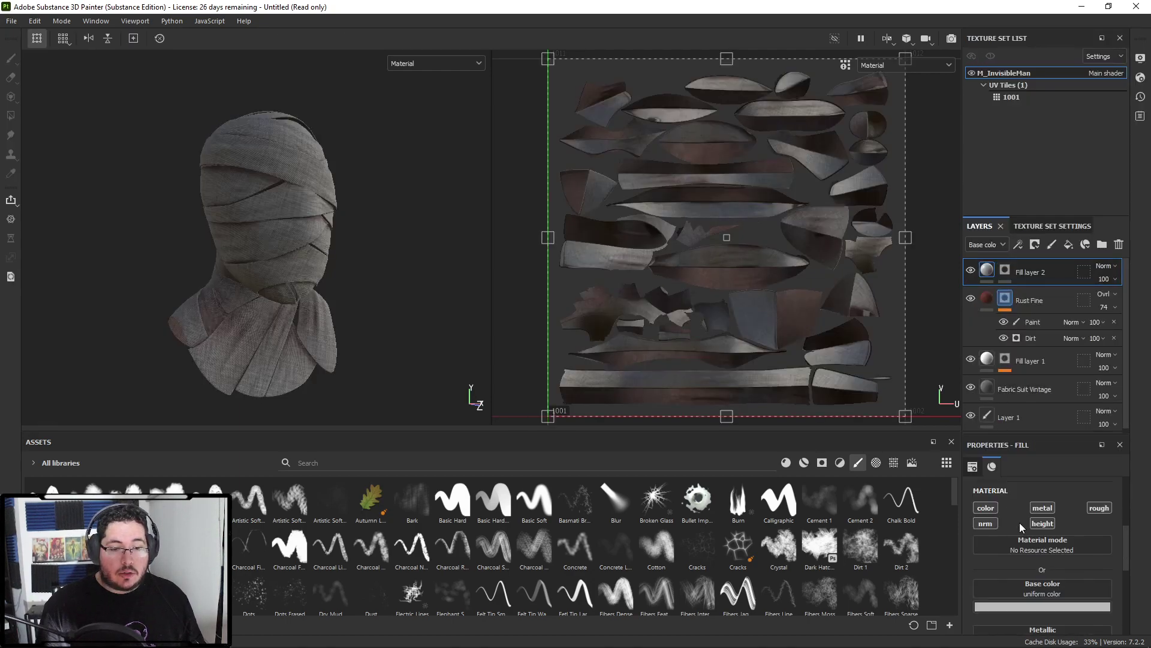
{"action": "left_click", "coordinate": [1042, 524]}
{"action": "left_click", "coordinate": [1023, 611]}
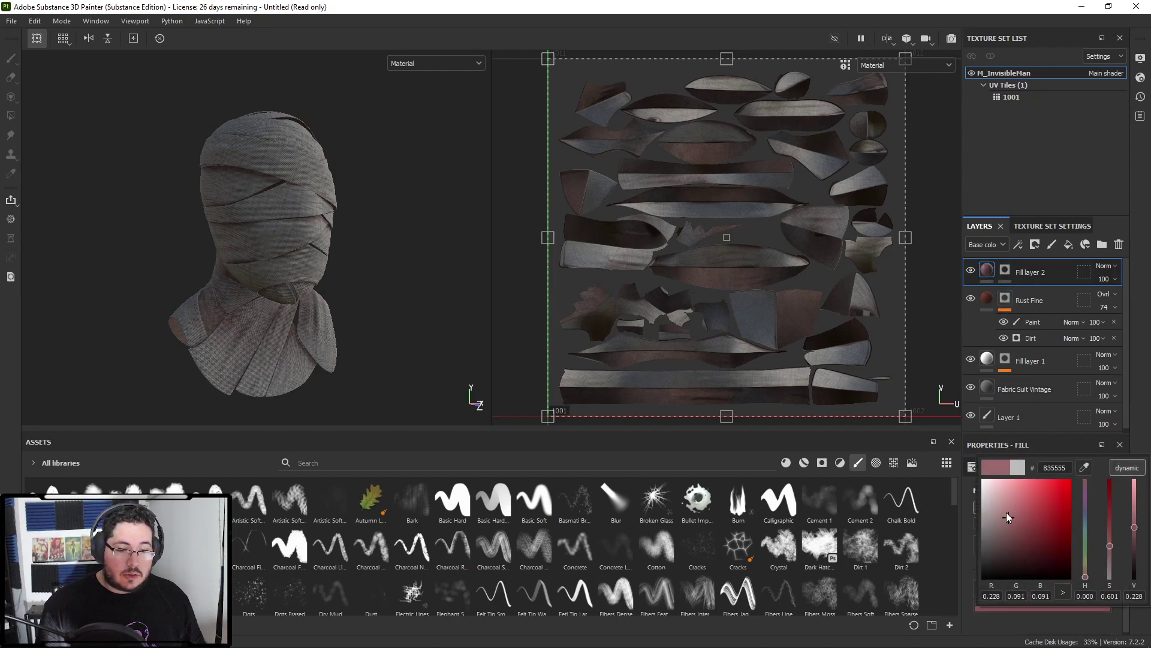
{"action": "left_click", "coordinate": [1084, 560]}
{"action": "left_click_drag", "start_coordinate": [1000, 502], "coordinate": [1005, 485]}
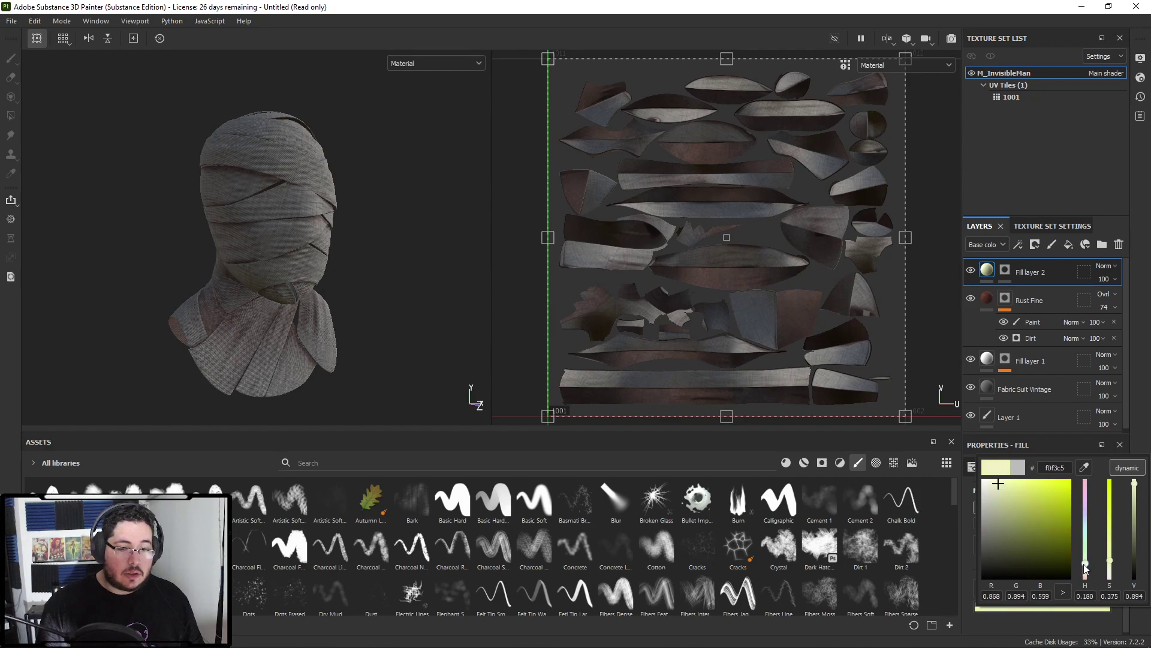
{"action": "left_click_drag", "start_coordinate": [1084, 564], "coordinate": [1085, 568]}
- Add a Light generator to the black mask of Fill layer 2
{"action": "right_click", "coordinate": [1018, 271]}
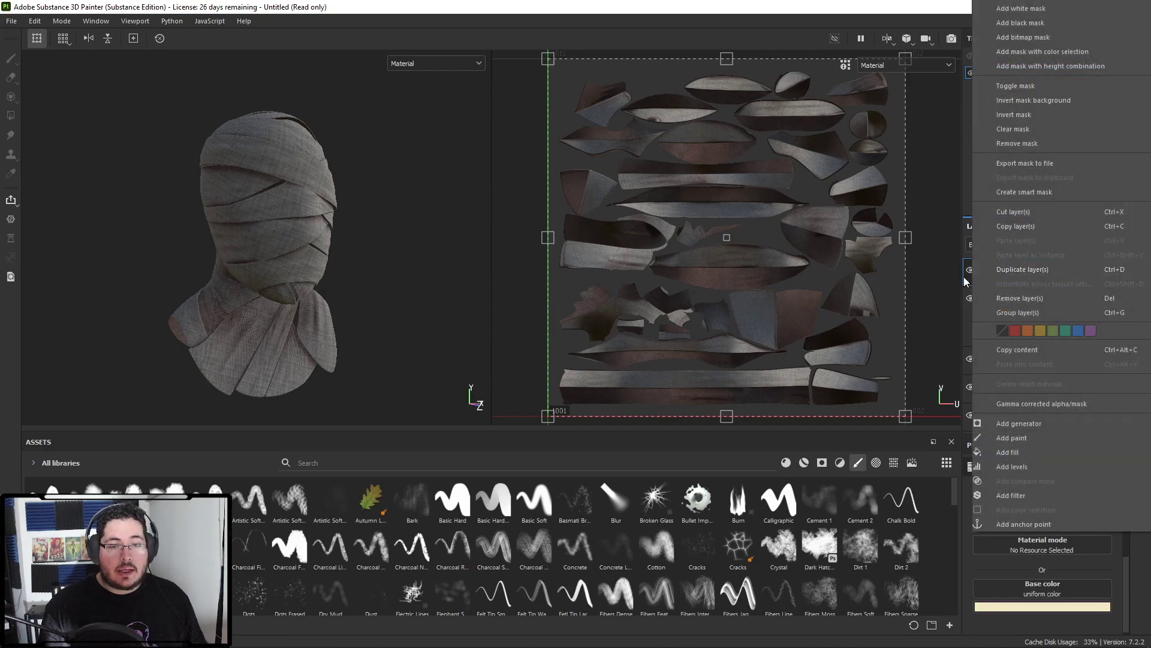
{"action": "left_click", "coordinate": [963, 276]}
{"action": "left_click", "coordinate": [1007, 269]}
{"action": "right_click", "coordinate": [1010, 276]}
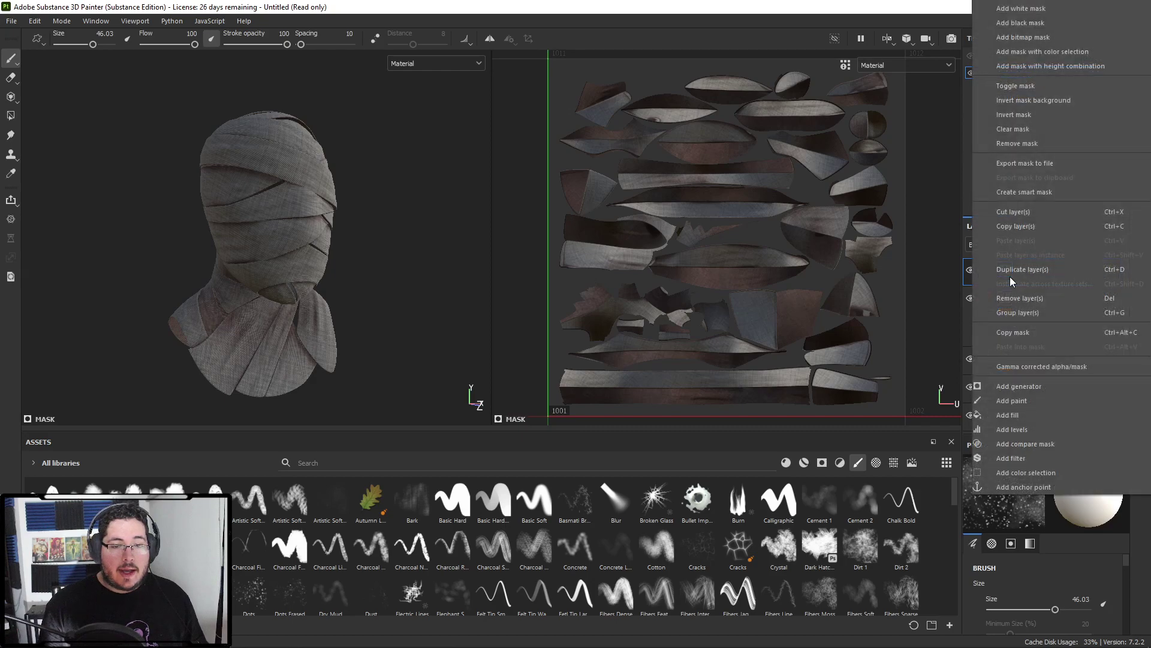
{"action": "left_click", "coordinate": [1024, 387]}
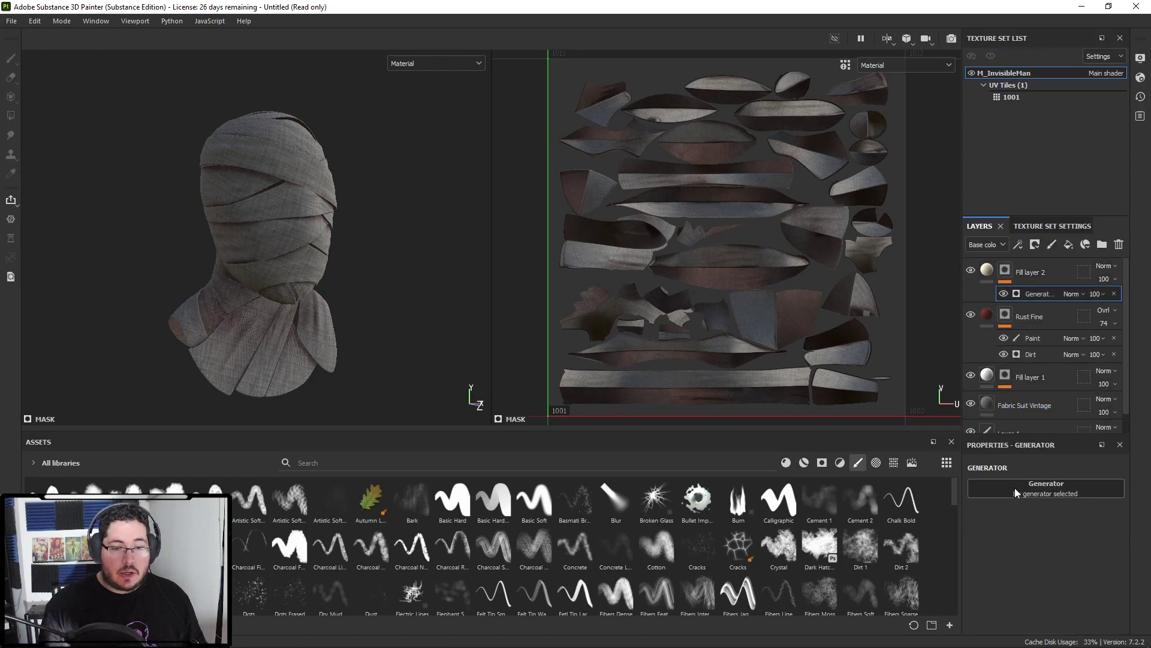
{"action": "left_click", "coordinate": [1015, 487]}
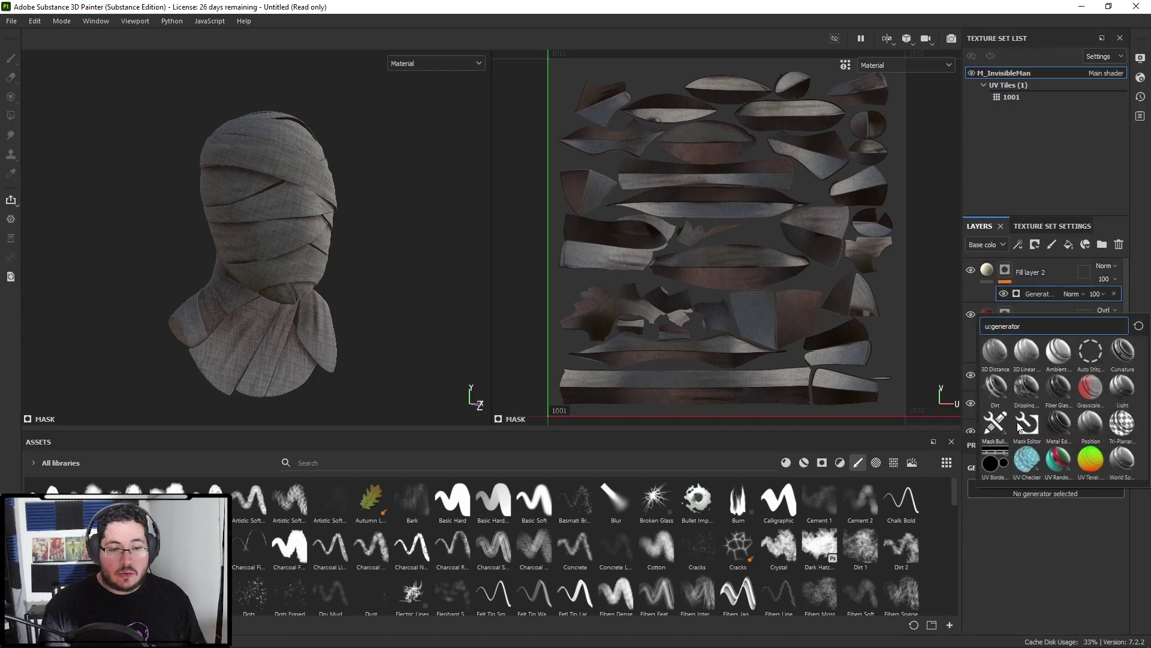
{"action": "left_click", "coordinate": [1126, 393]}
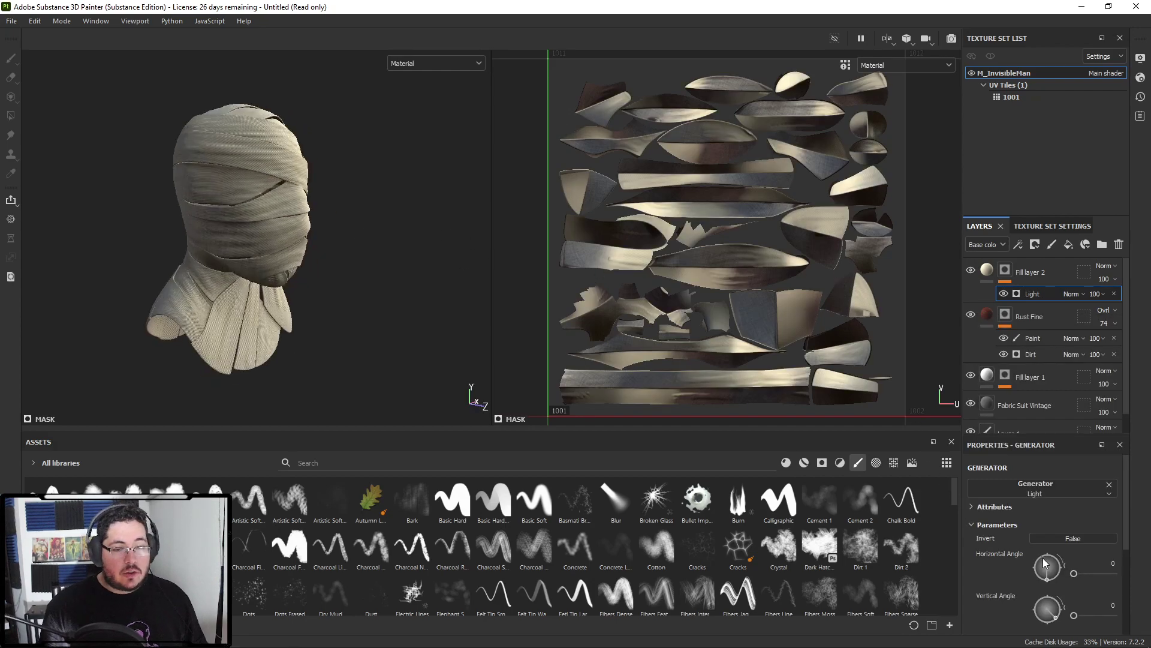
- Set the Light generator's Vertical Angle to 282, Highlight Glossiness to 0.51 and Light Attenuation to 0.48
{"action": "left_click_drag", "start_coordinate": [1049, 614], "coordinate": [1050, 622]}
{"action": "left_click_drag", "start_coordinate": [174, 282], "coordinate": [310, 195], "text": "alt"}
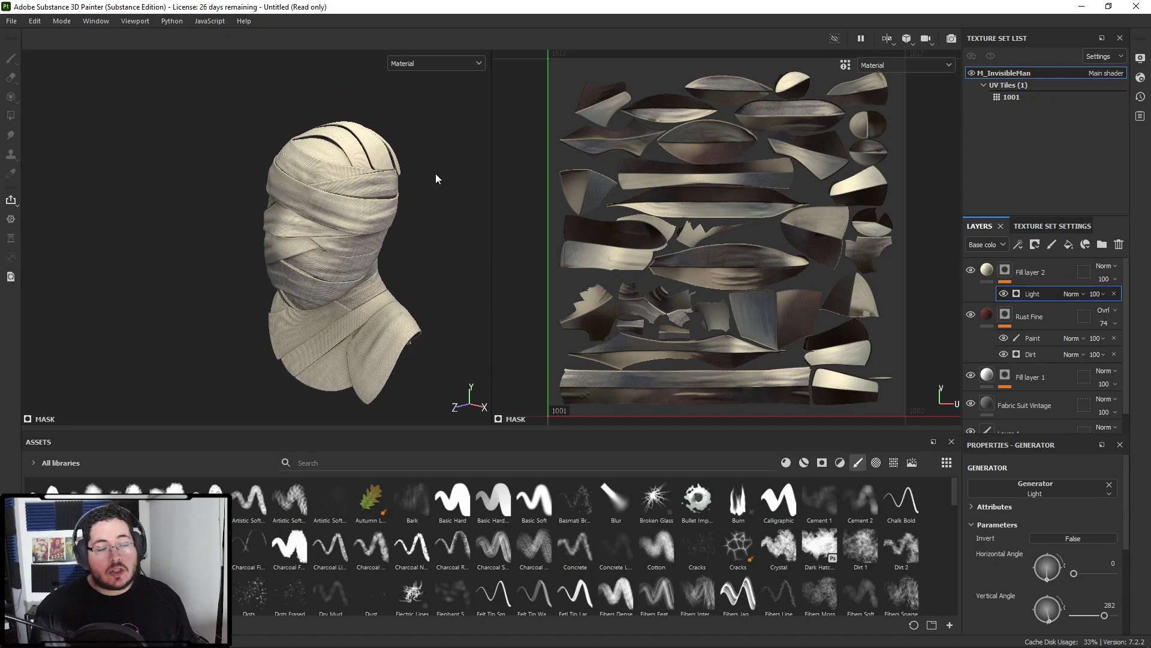
{"action": "scroll", "coordinate": [1005, 523], "scroll_direction": "down", "scroll_amount": 3}
{"action": "mouse_move", "coordinate": [1051, 541]}
{"action": "left_mouse_down"}
{"action": "mouse_move", "coordinate": [1010, 534]}
{"action": "mouse_move", "coordinate": [1058, 537]}
{"action": "mouse_move", "coordinate": [1048, 538]}
{"action": "left_mouse_up"}
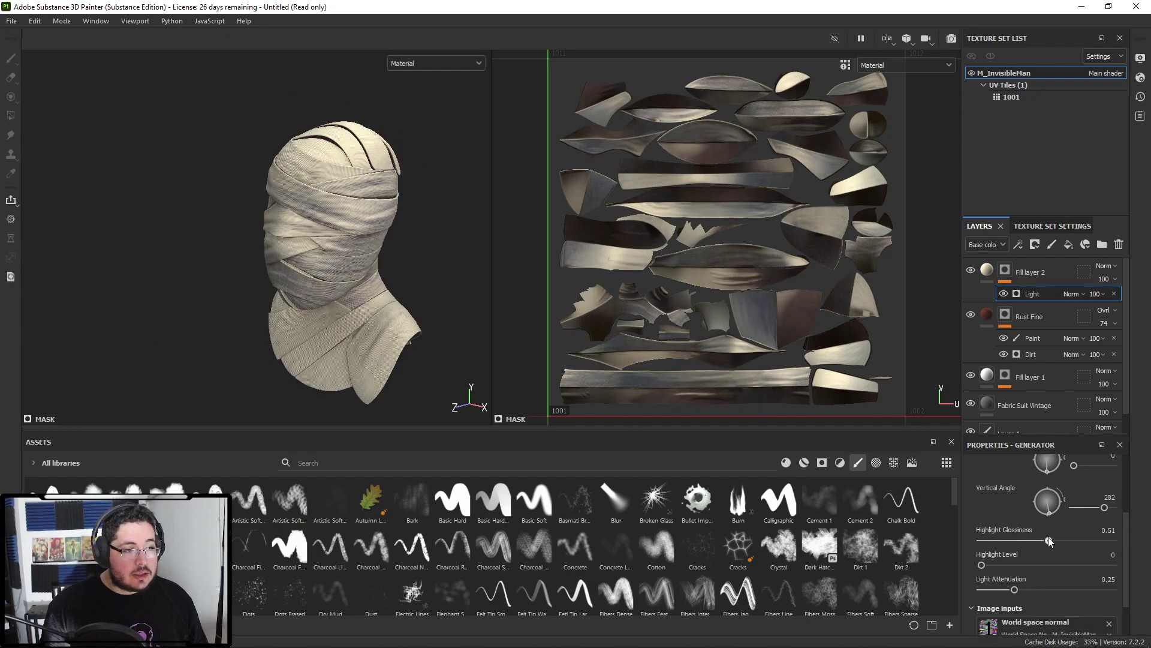
{"action": "left_click_drag", "start_coordinate": [1057, 589], "coordinate": [1044, 590]}
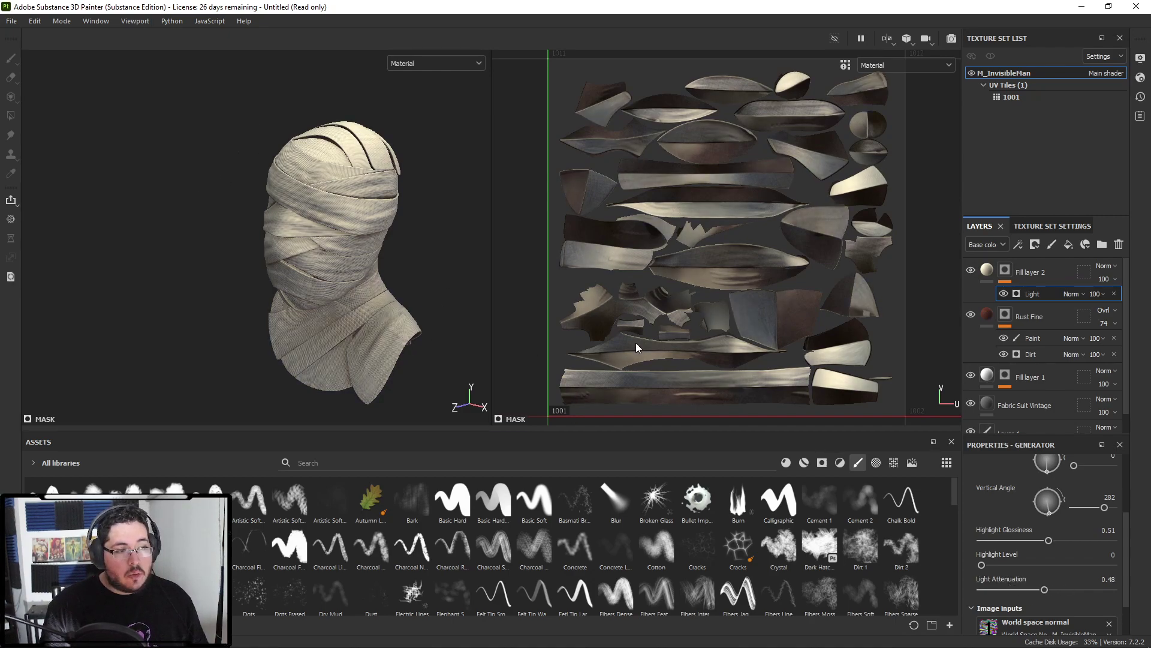
- Move Fill layer 2 below Rust Fine and blend it as Linear dodge (Add) at 31 opacity
{"action": "left_click_drag", "start_coordinate": [1036, 277], "coordinate": [1028, 360]}
{"action": "mouse_move", "coordinate": [449, 278]}
{"action": "left_mouse_down", "text": "alt"}
{"action": "mouse_move", "coordinate": [426, 252]}
{"action": "mouse_move", "coordinate": [463, 249]}
{"action": "left_mouse_up", "text": "alt"}
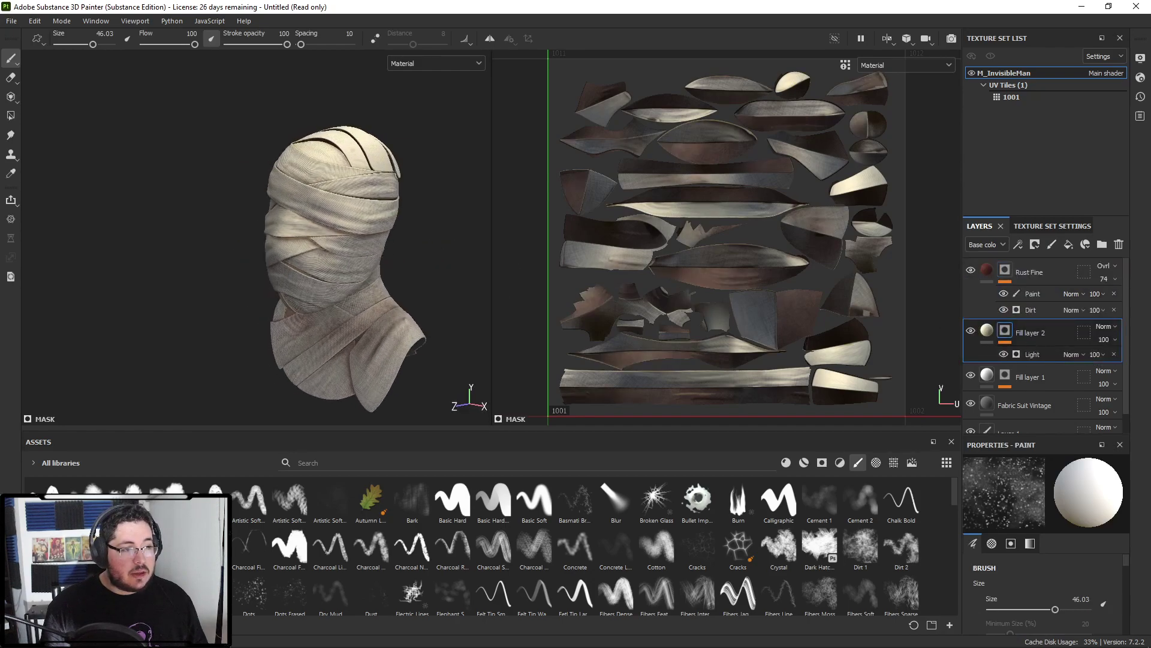
{"action": "left_click", "coordinate": [1103, 326]}
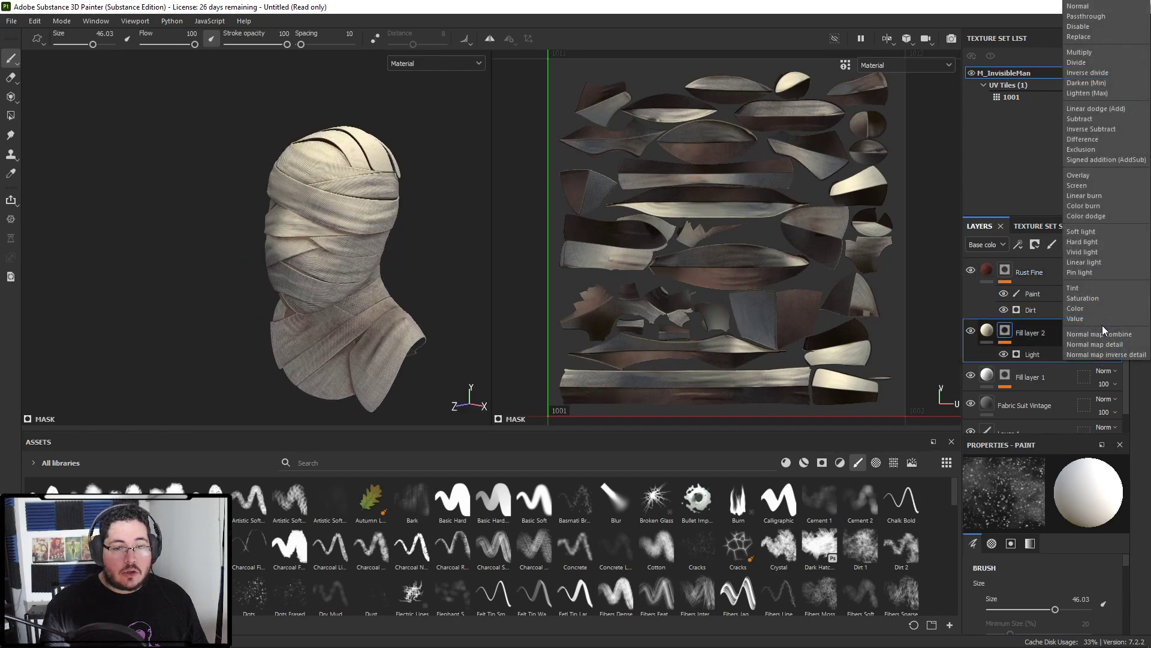
{"action": "left_click", "coordinate": [1091, 119]}
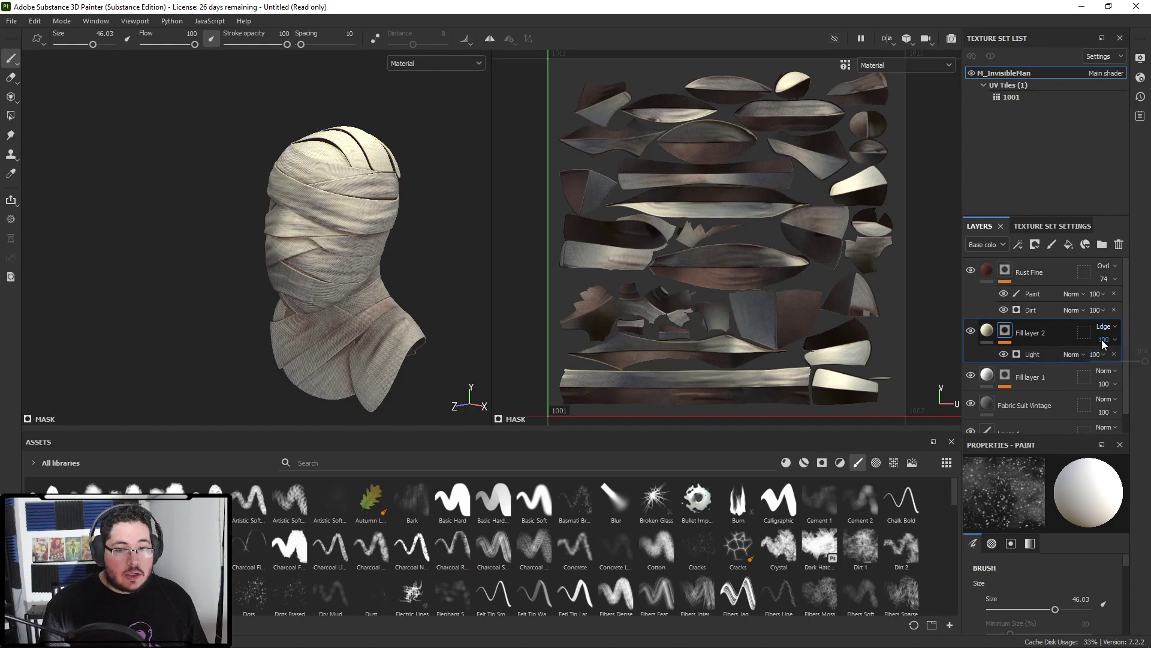
{"action": "left_click_drag", "start_coordinate": [1119, 364], "coordinate": [1107, 361]}
- Review the individual texture channels of the bandaged head one by one and return to the full material view
{"action": "left_click_drag", "start_coordinate": [324, 240], "coordinate": [380, 180], "text": "alt"}
{"action": "key", "text": "c"}
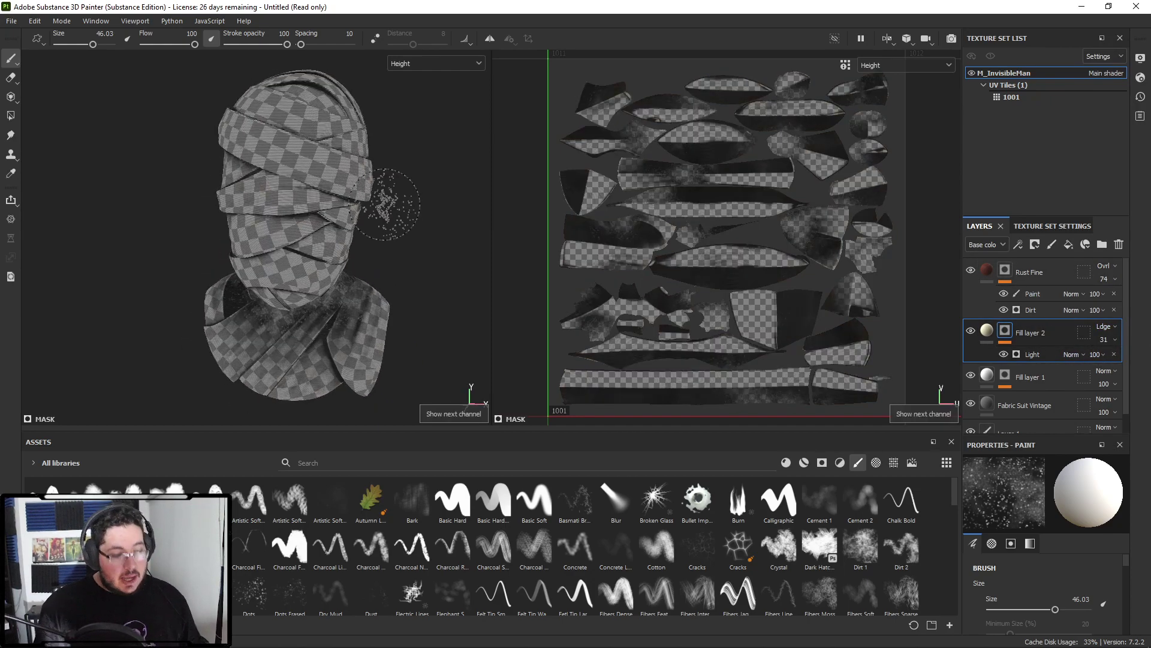
{"action": "key", "text": "c"}
{"action": "key", "text": "c"}
{"action": "key", "text": "c"}
{"action": "key", "text": "c"}
{"action": "key", "text": "c"}
{"action": "key", "text": "c"}
{"action": "key", "text": "c"}
{"action": "key", "text": "c"}
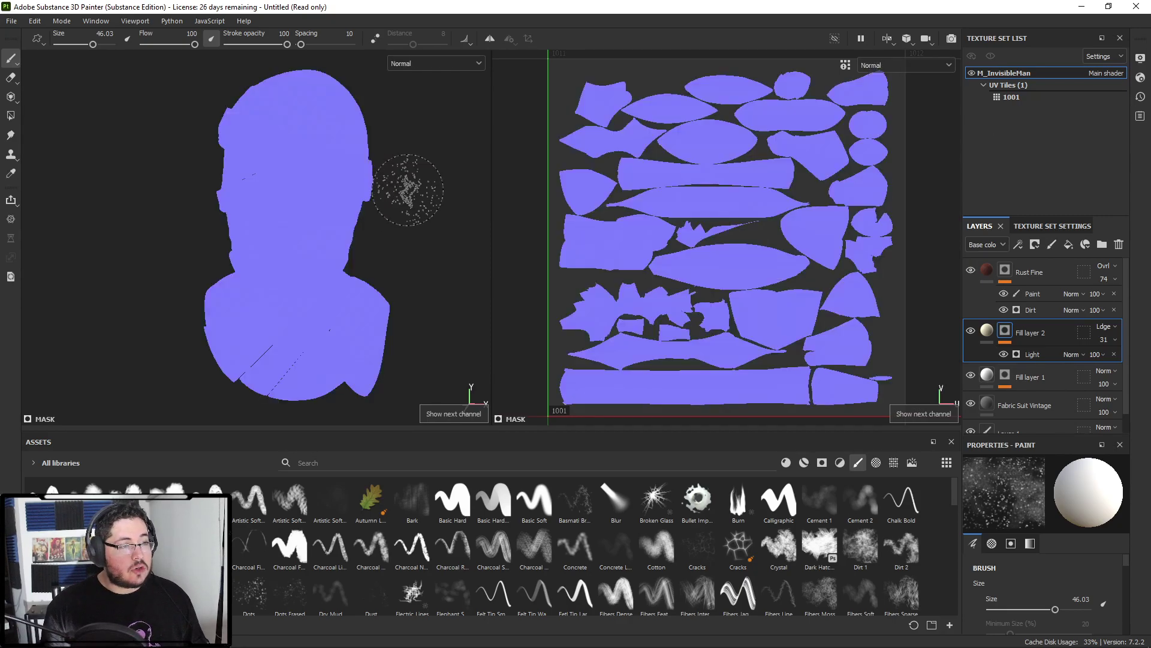
{"action": "key", "text": "c"}
{"action": "key", "text": "c"}
{"action": "key", "text": "c"}
{"action": "key", "text": "c"}
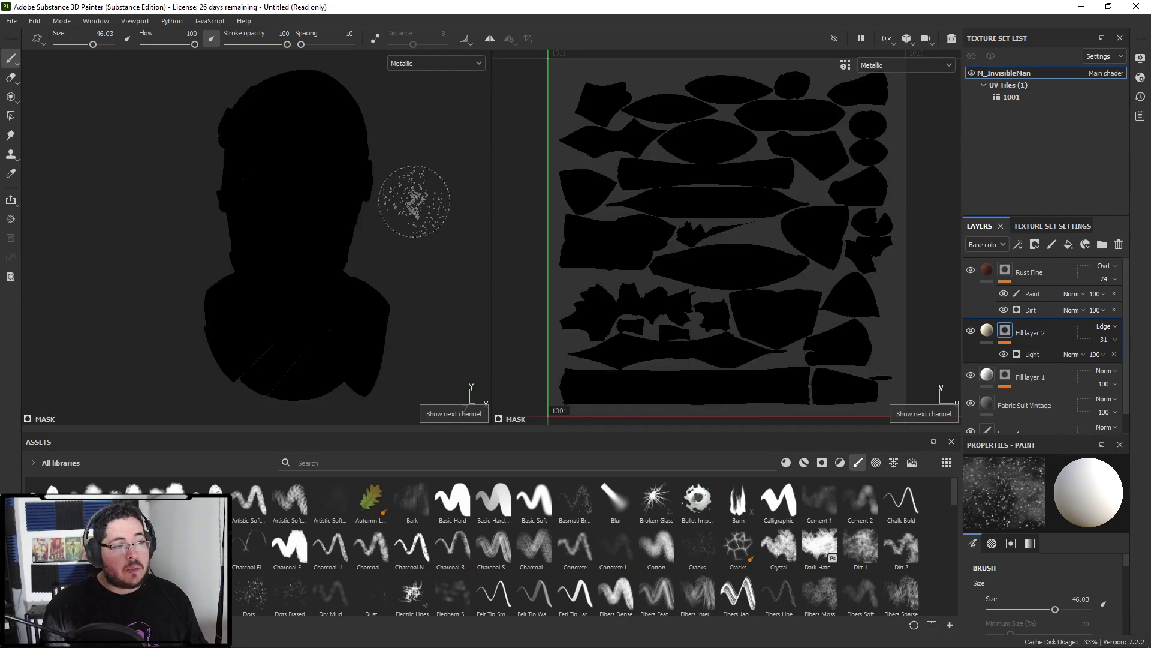
{"action": "key", "text": "m"}
- Examine the bandage material on the head, neck and shoulders from several angles, distances and lighting directions
{"action": "left_click_drag", "start_coordinate": [411, 200], "coordinate": [274, 174], "text": "alt"}
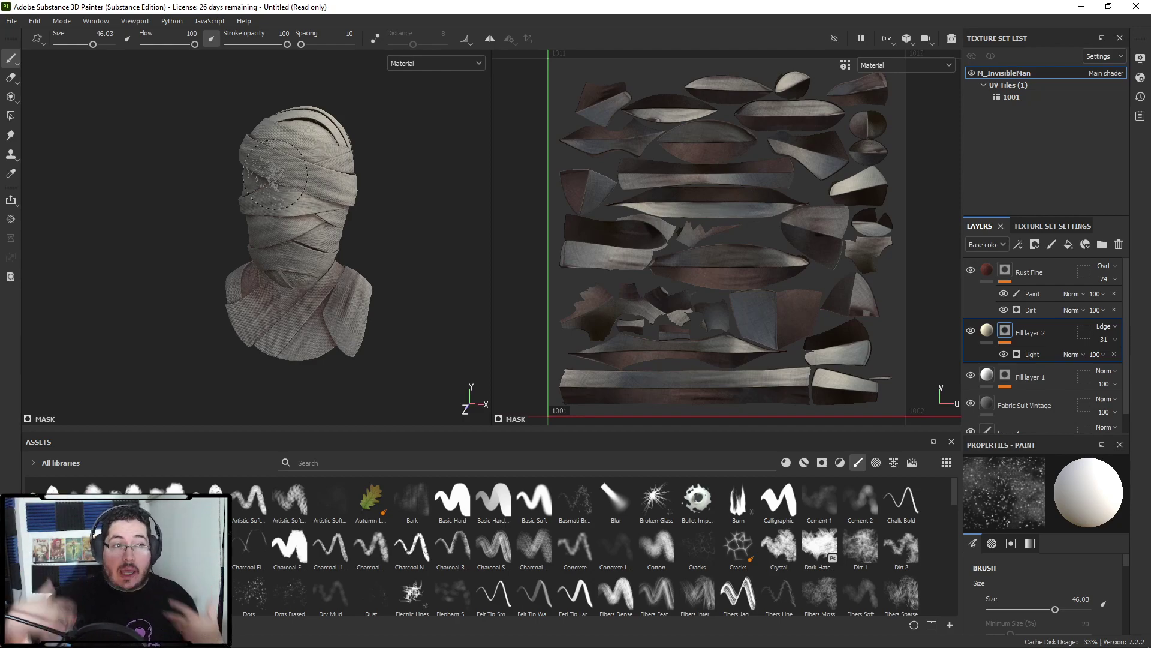
{"action": "left_click_drag", "start_coordinate": [342, 189], "coordinate": [108, 252], "text": "alt"}
{"action": "scroll", "coordinate": [282, 273], "scroll_direction": "up", "scroll_amount": 5}
{"action": "right_click_drag", "start_coordinate": [283, 273], "coordinate": [198, 243], "text": "alt"}
{"action": "left_click_drag", "start_coordinate": [198, 243], "coordinate": [307, 274], "text": "alt"}
{"action": "right_click_drag", "start_coordinate": [307, 274], "coordinate": [288, 292], "text": "shift"}
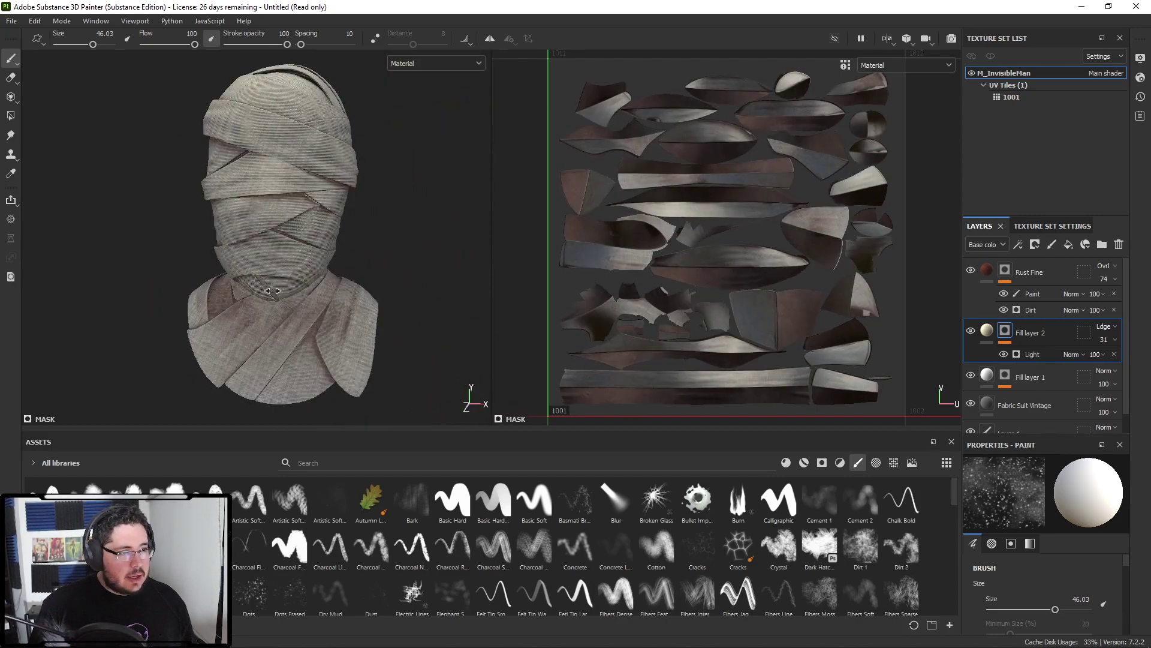
{"action": "left_click_drag", "start_coordinate": [288, 291], "coordinate": [320, 273], "text": "alt"}
{"action": "right_click_drag", "start_coordinate": [320, 273], "coordinate": [347, 304], "text": "alt"}
{"action": "right_click_drag", "start_coordinate": [347, 305], "coordinate": [372, 270], "text": "shift"}
{"action": "left_click_drag", "start_coordinate": [372, 270], "coordinate": [328, 302], "text": "alt"}
{"action": "middle_click_drag", "start_coordinate": [329, 302], "coordinate": [274, 267], "text": "alt"}
{"action": "right_click_drag", "start_coordinate": [274, 266], "coordinate": [542, 354], "text": "alt"}
{"action": "right_click_drag", "start_coordinate": [336, 288], "coordinate": [481, 362], "text": "alt"}
{"action": "left_click_drag", "start_coordinate": [257, 288], "coordinate": [363, 265], "text": "alt"}
{"action": "right_click_drag", "start_coordinate": [363, 265], "coordinate": [321, 249], "text": "alt"}
{"action": "left_click_drag", "start_coordinate": [321, 249], "coordinate": [214, 221], "text": "alt"}
{"action": "right_click_drag", "start_coordinate": [213, 221], "coordinate": [163, 207], "text": "alt"}
{"action": "middle_click_drag", "start_coordinate": [273, 234], "coordinate": [251, 211], "text": "alt"}
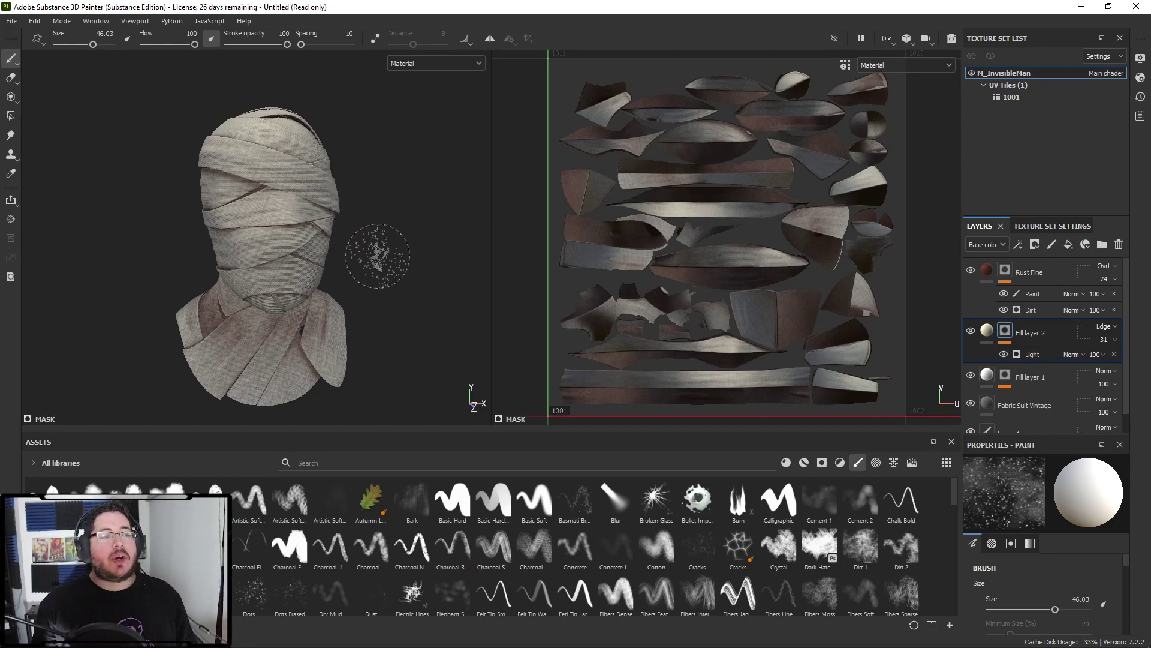
{"action": "left_click_drag", "start_coordinate": [394, 261], "coordinate": [378, 264], "text": "alt"}
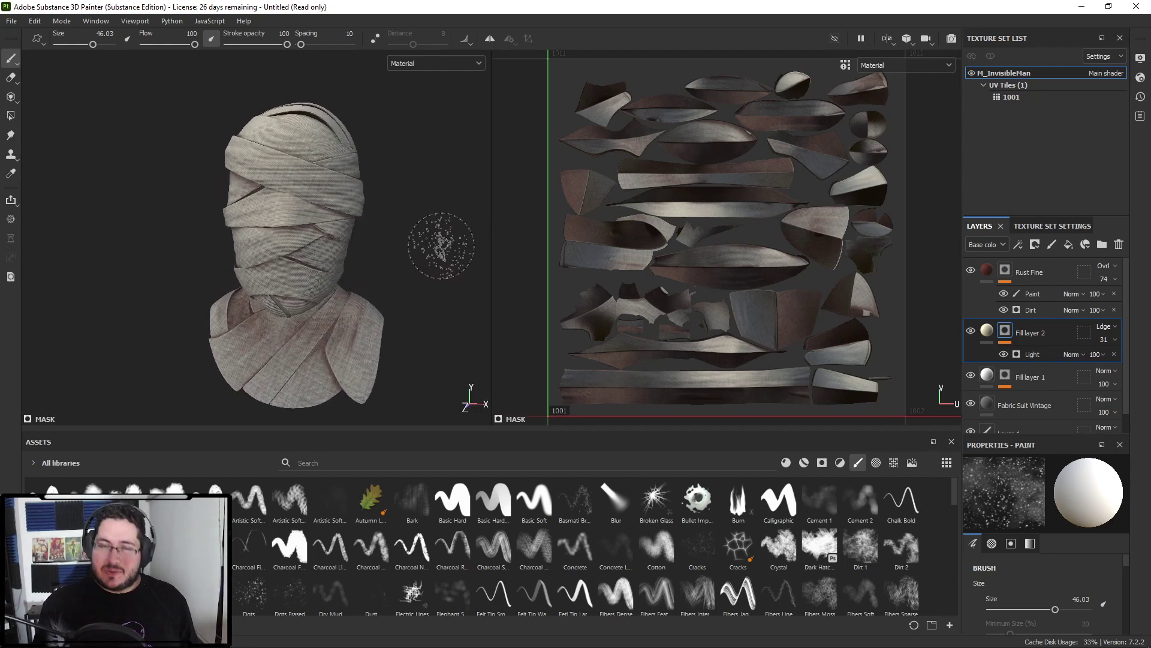